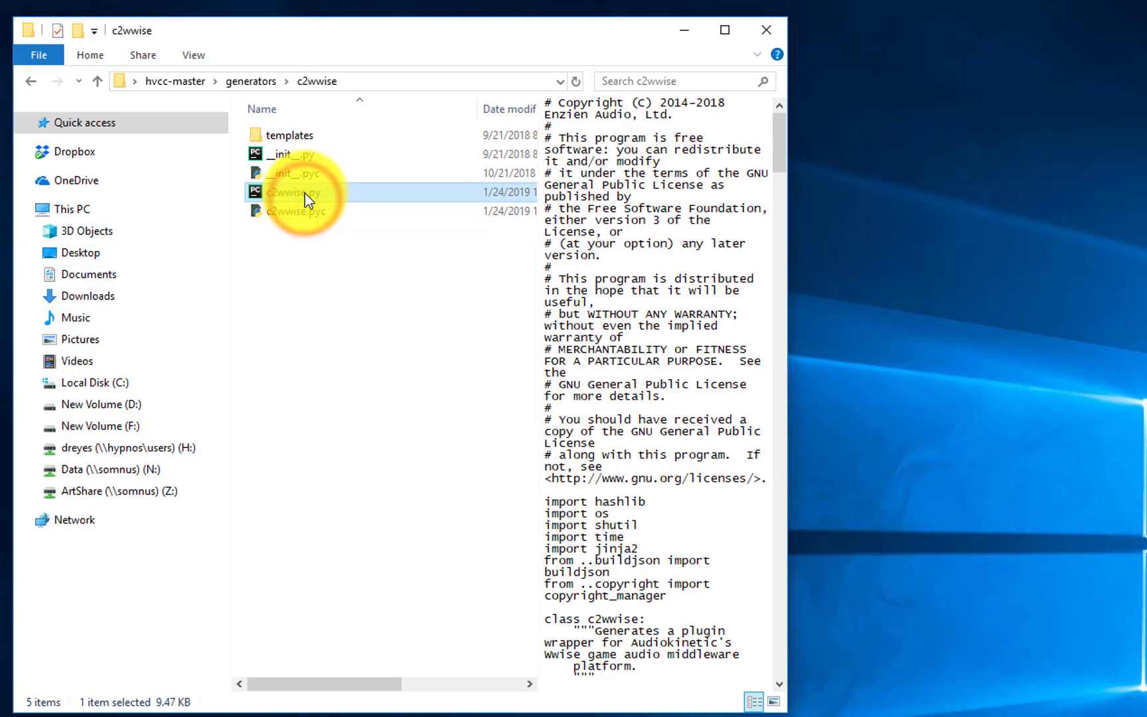
Open c2wwise.py in PyCharm, set wwise_sdk_version to "2019.1.1.6977", and exit the editor
double_click(305, 193)
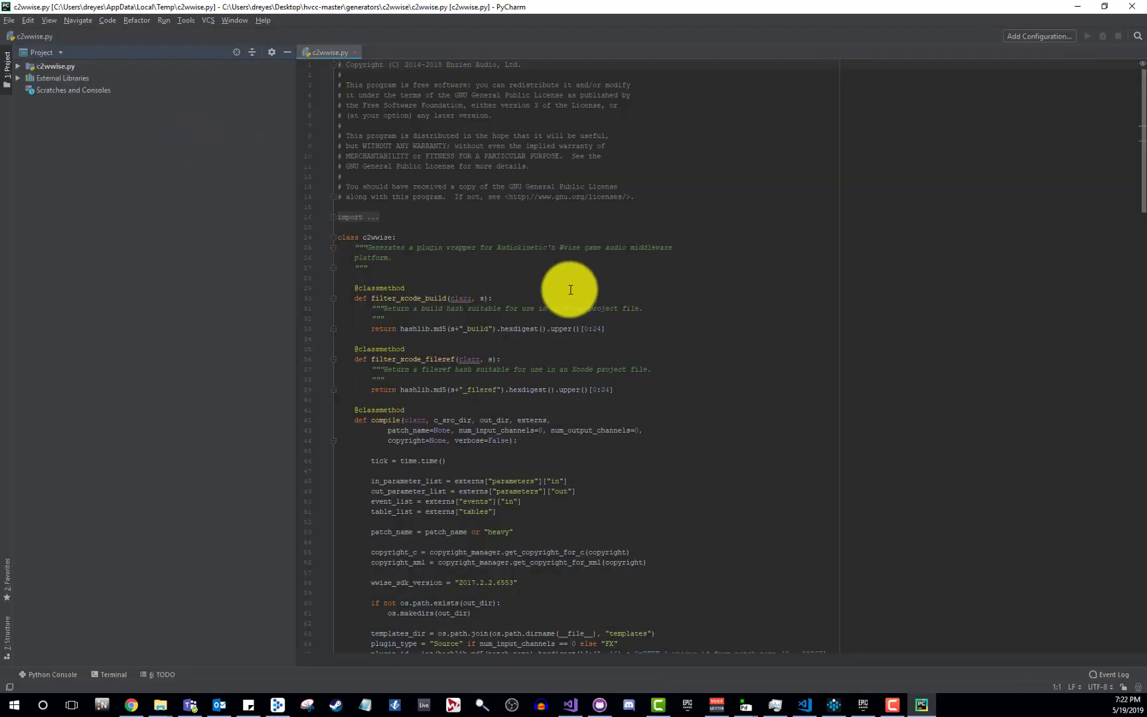
scroll(564, 289, down, 5)
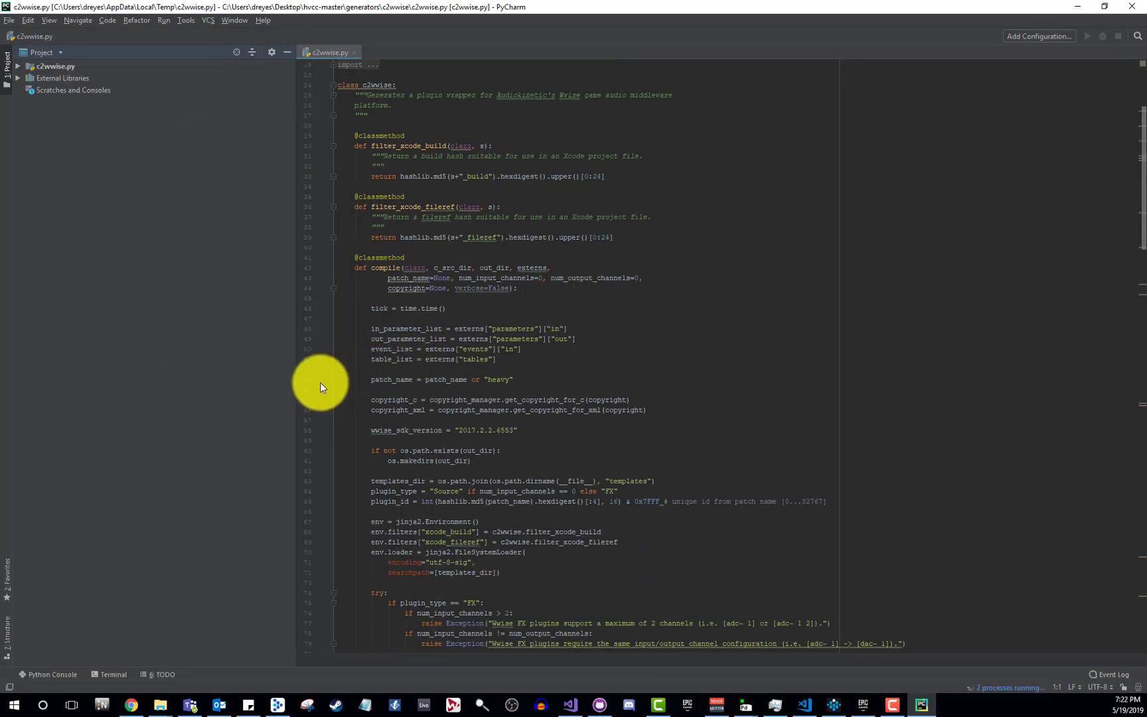
drag(367, 434, 527, 431)
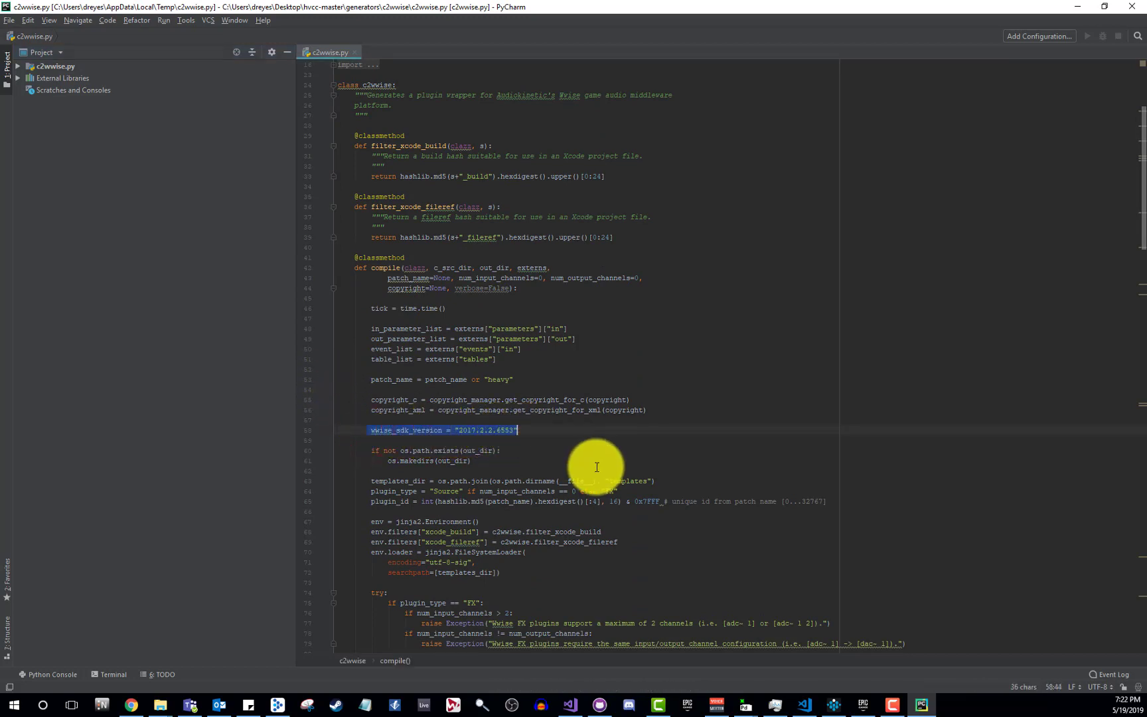
click(504, 448)
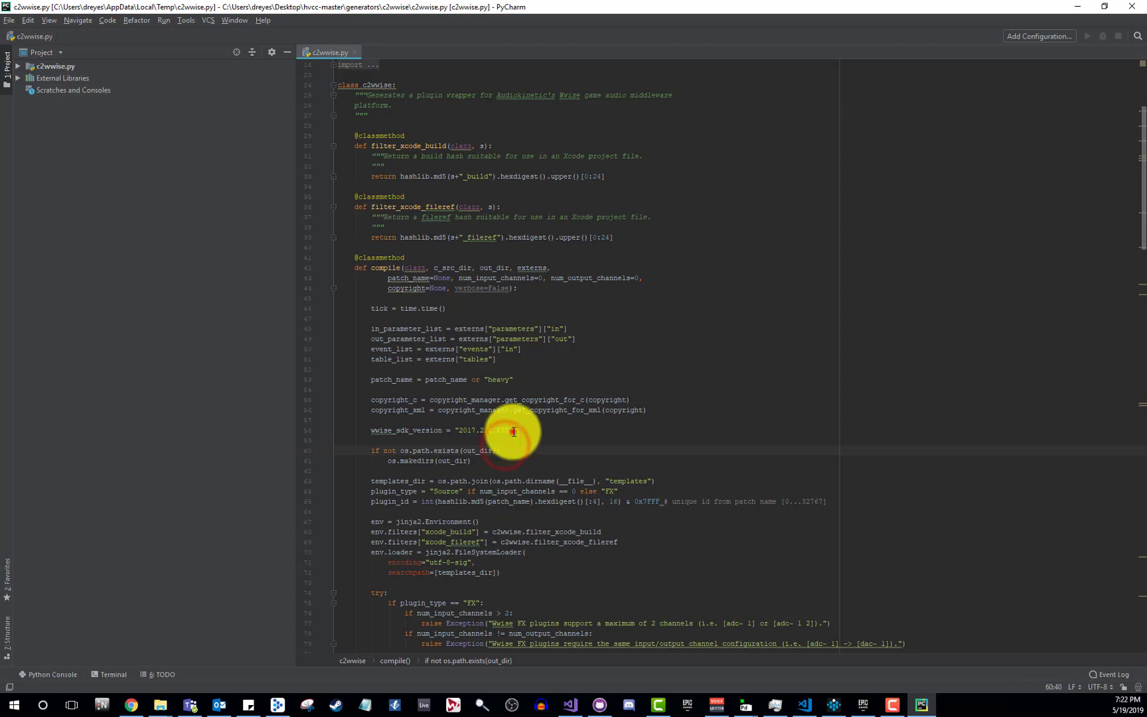
drag(514, 430, 458, 431)
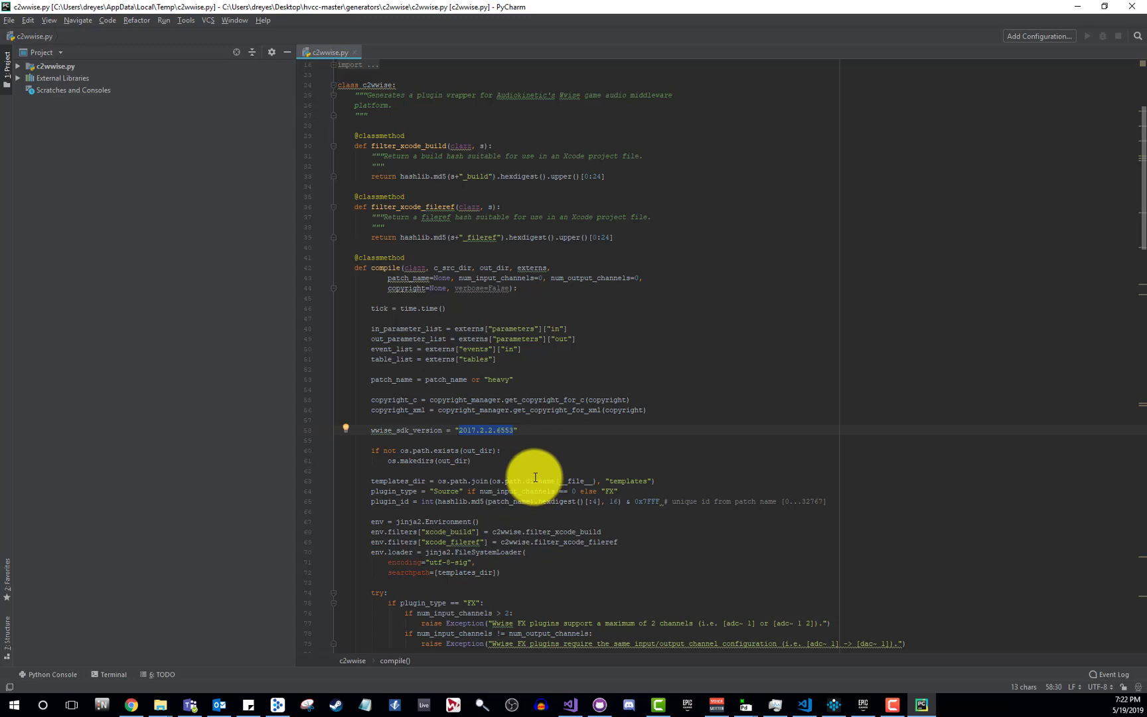
text(2019.1.)
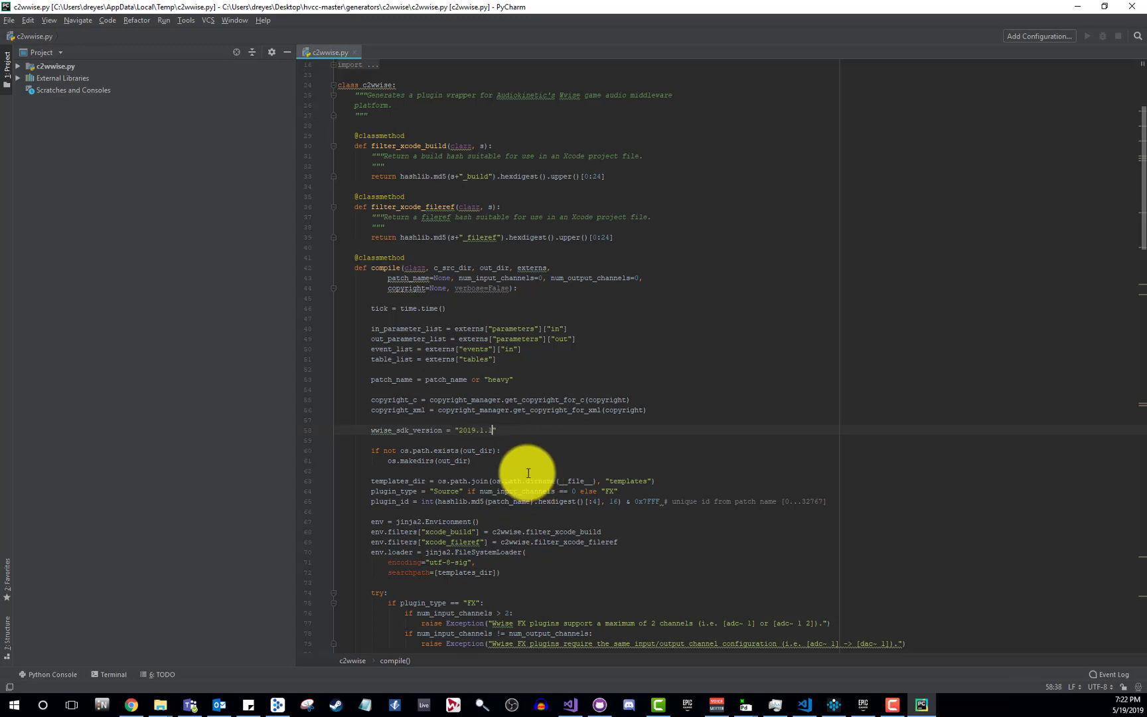
text(1)
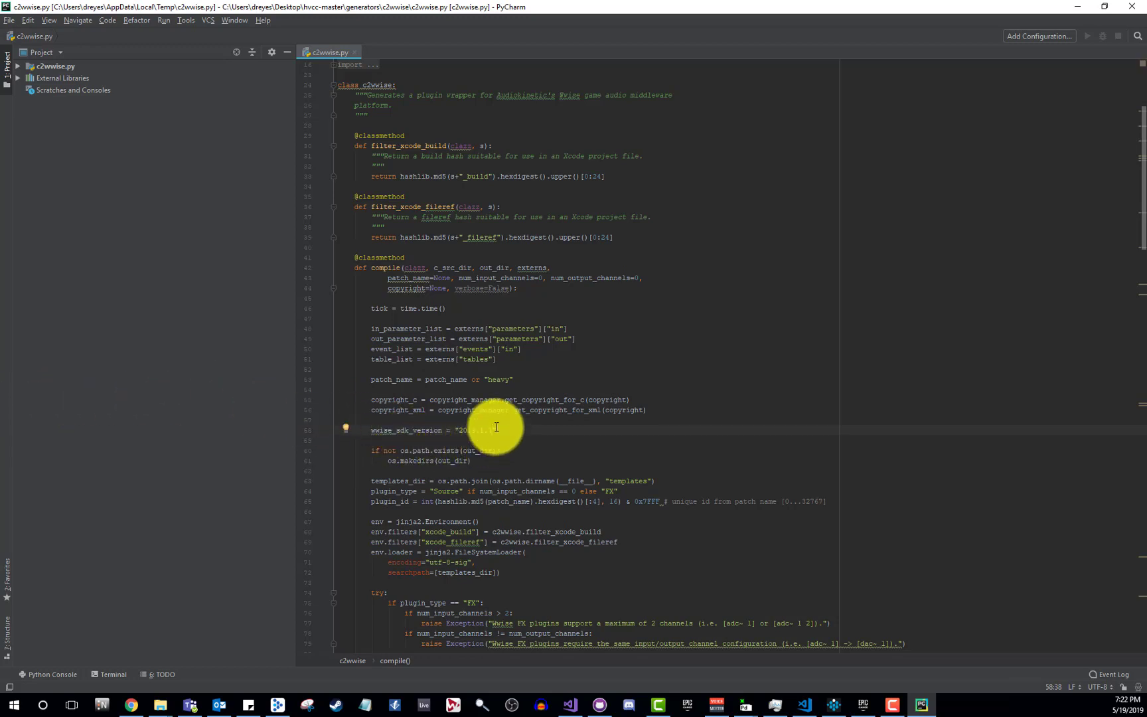
text(.6977)
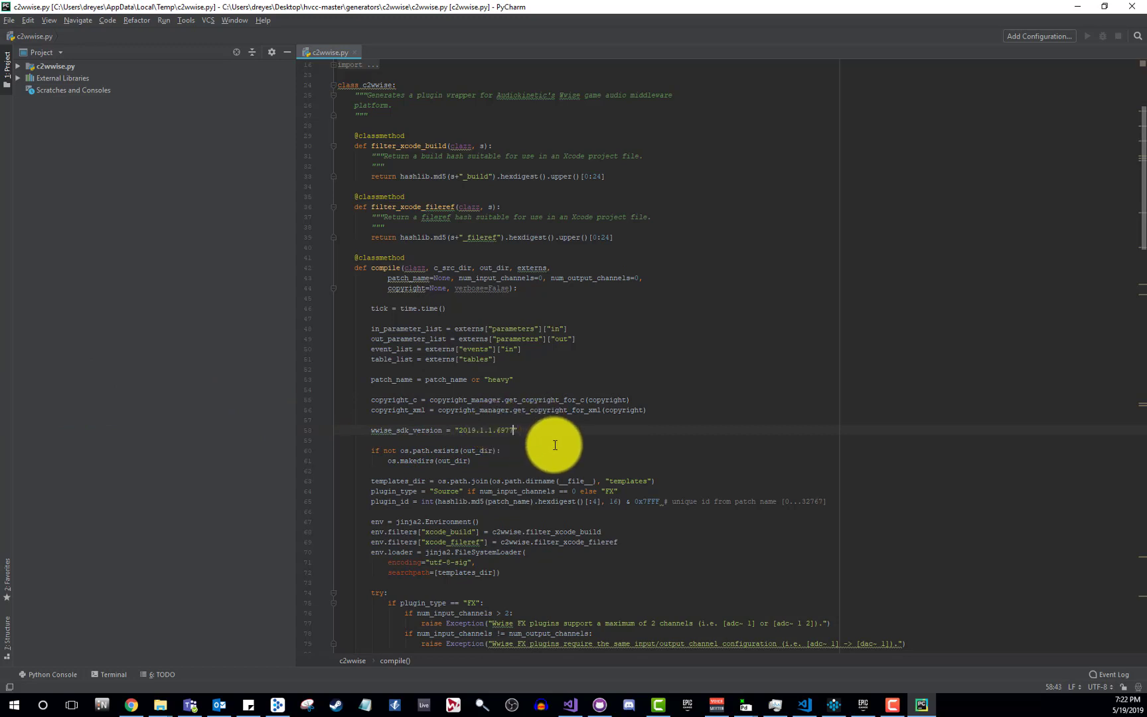
click(1133, 8)
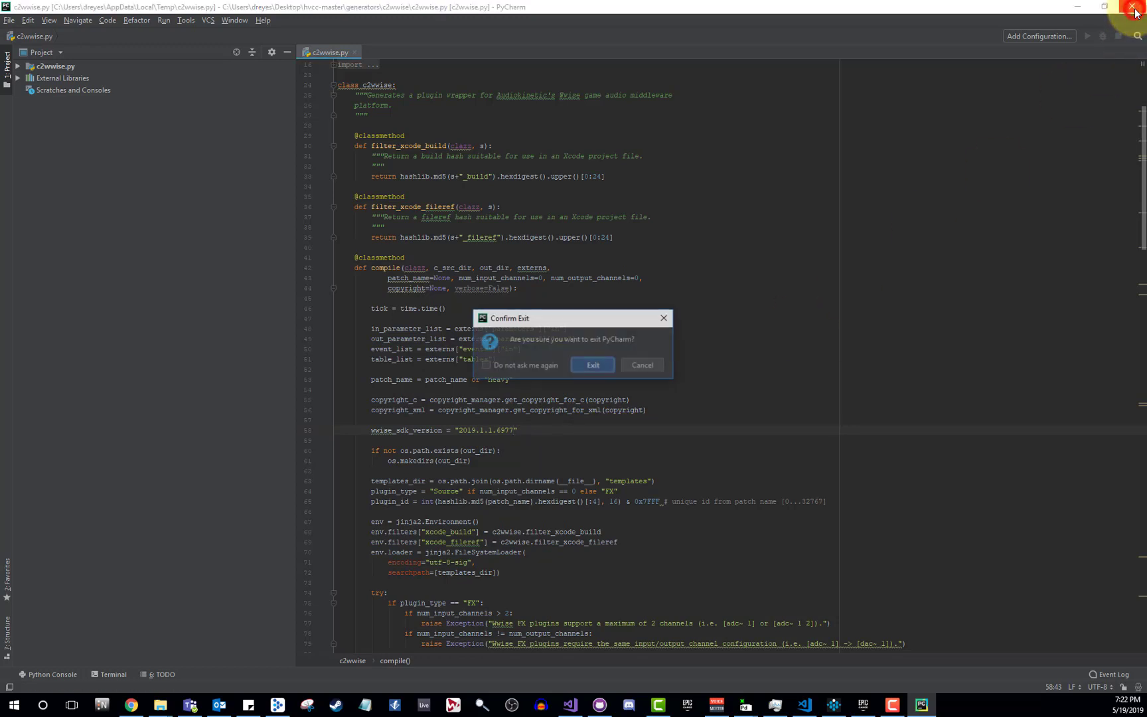
click(591, 367)
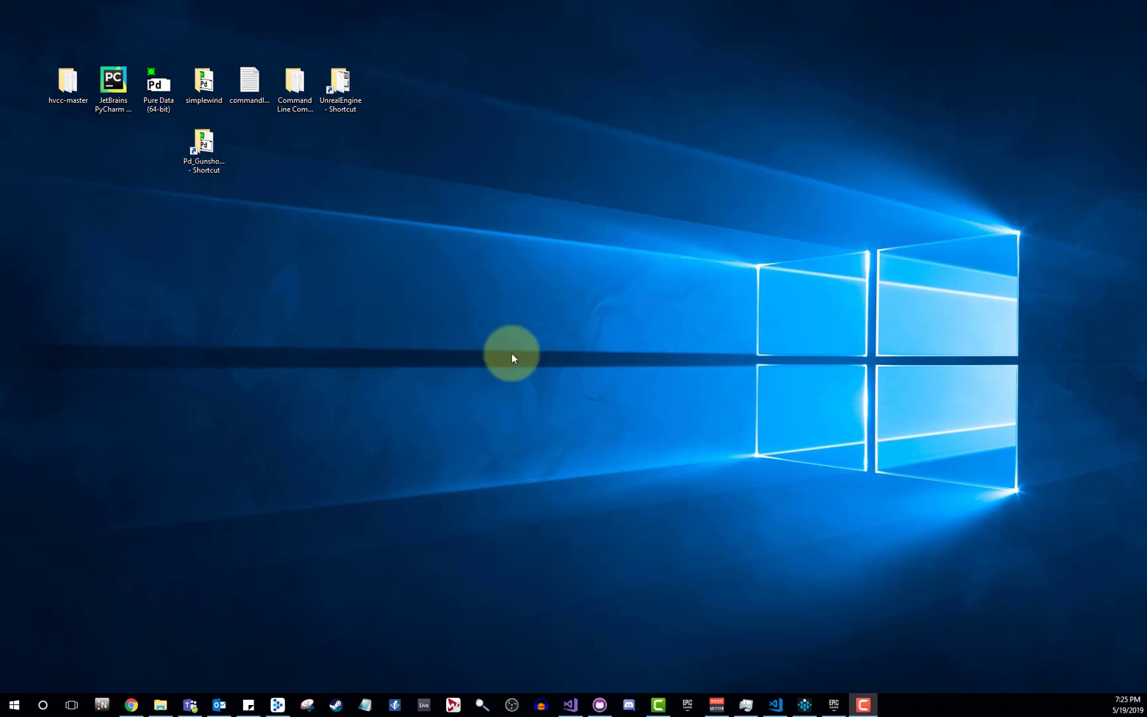
Open _main.pd from the Pd_Gunshot_02 folder in Pure Data, audition the gunshot three times, and close the patch and folder
double_click(206, 147)
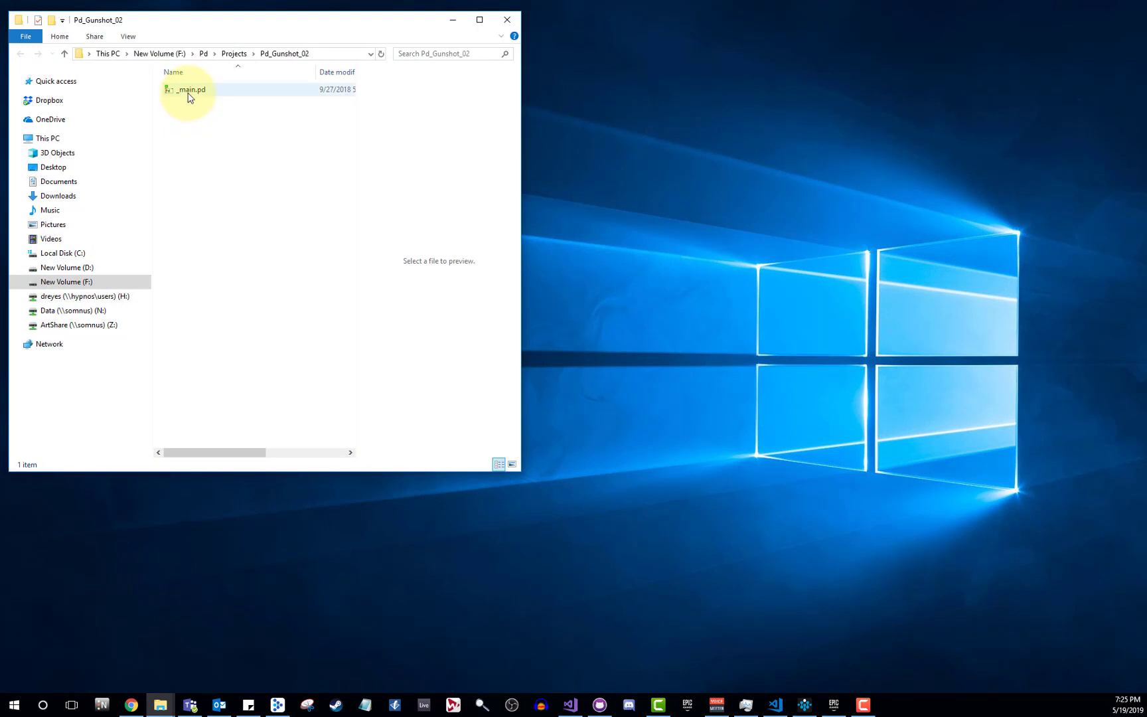
double_click(189, 96)
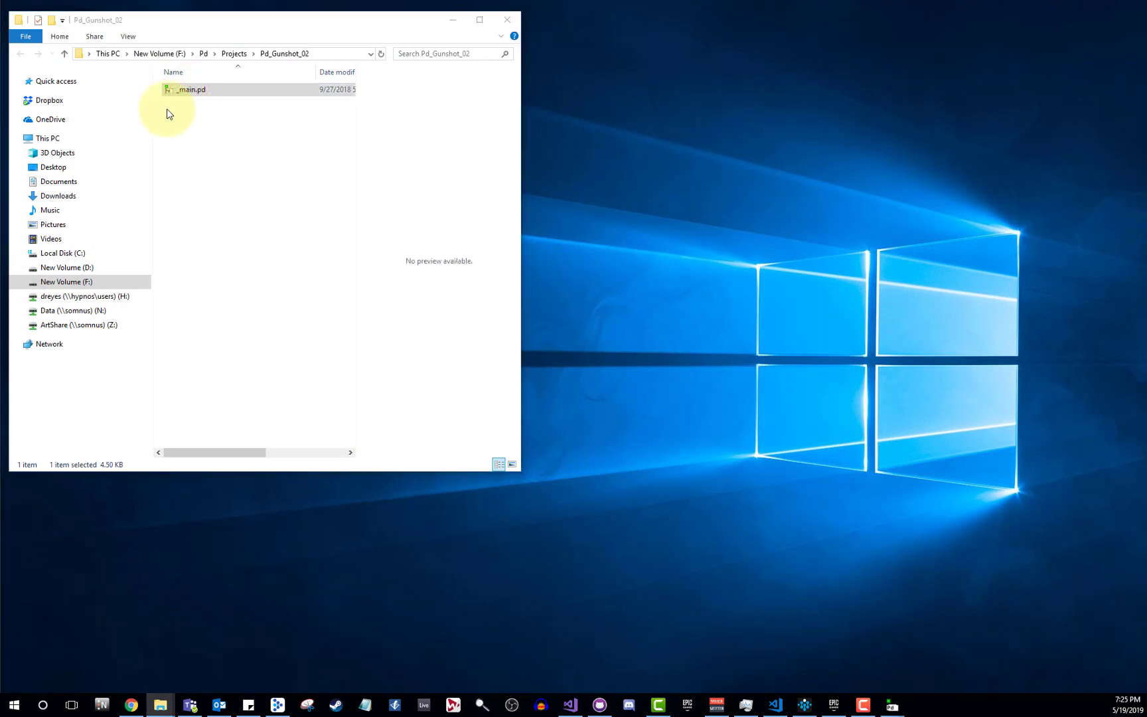
drag(0, 17, 1042, 1)
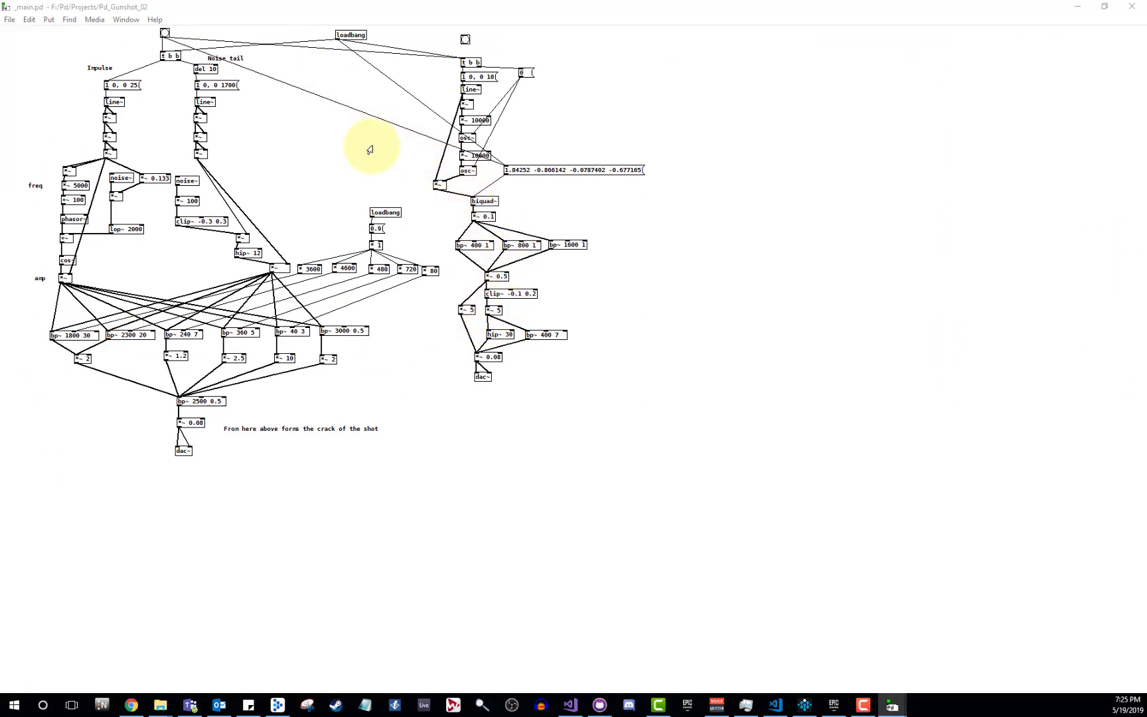
click(165, 33)
click(166, 36)
click(166, 36)
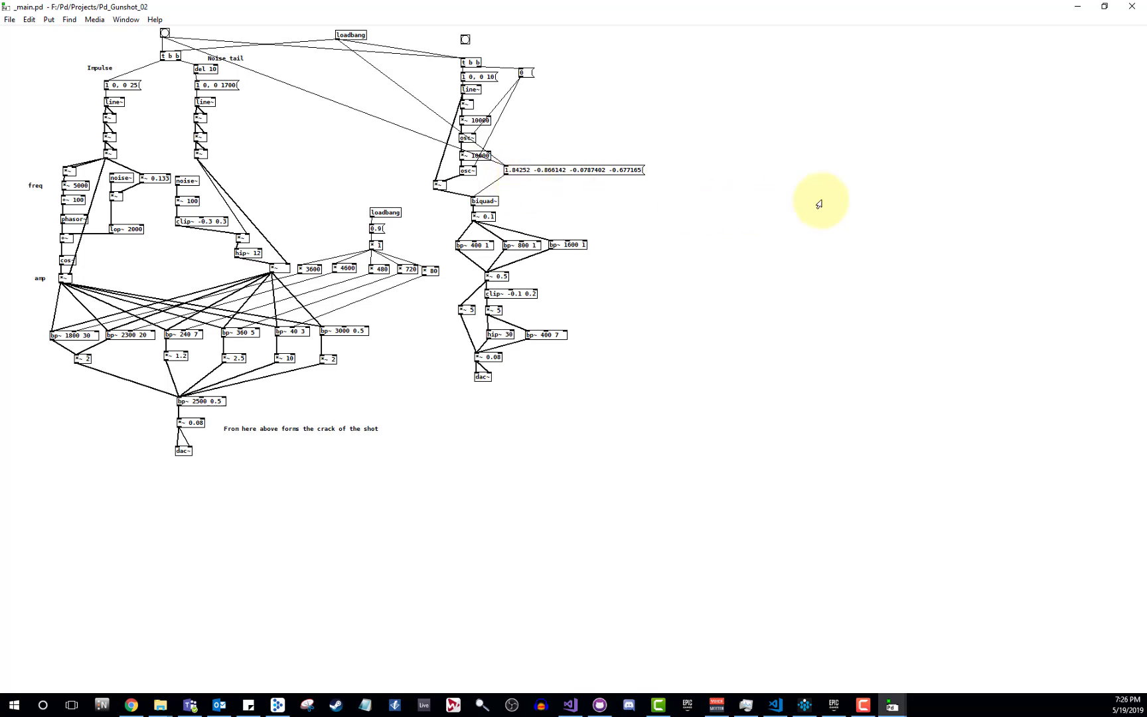
click(1131, 6)
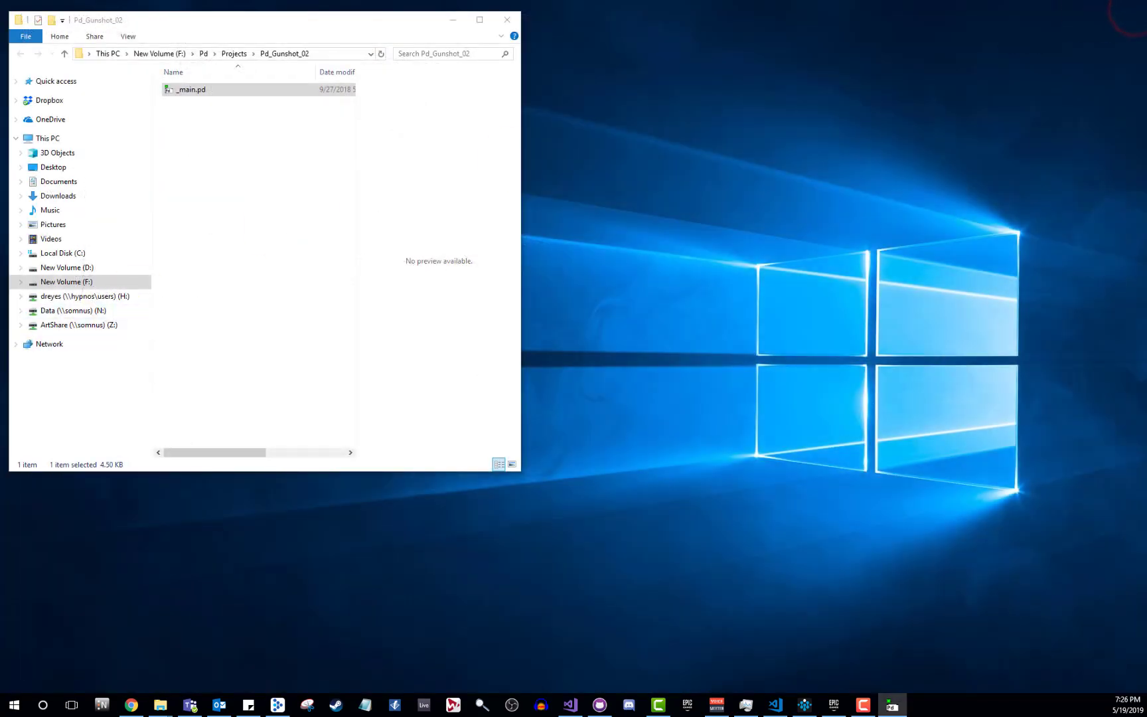
click(512, 23)
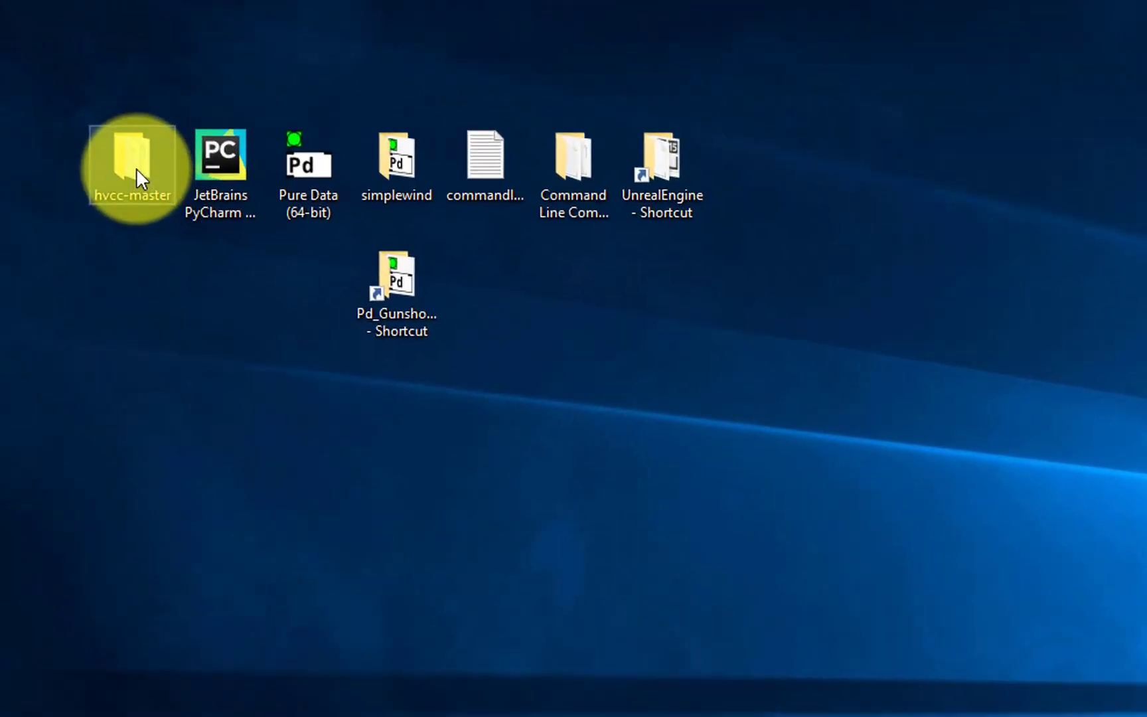
Open a command prompt in the hvcc-master folder that contains hvcc.py
click(70, 86)
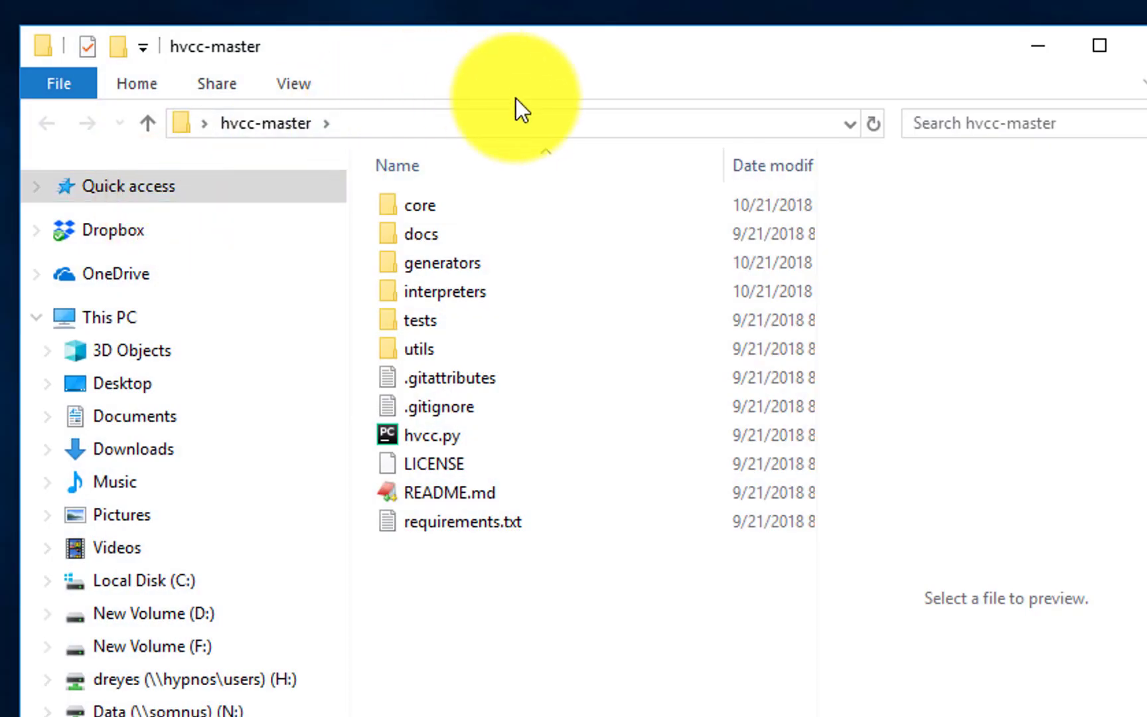
click(445, 436)
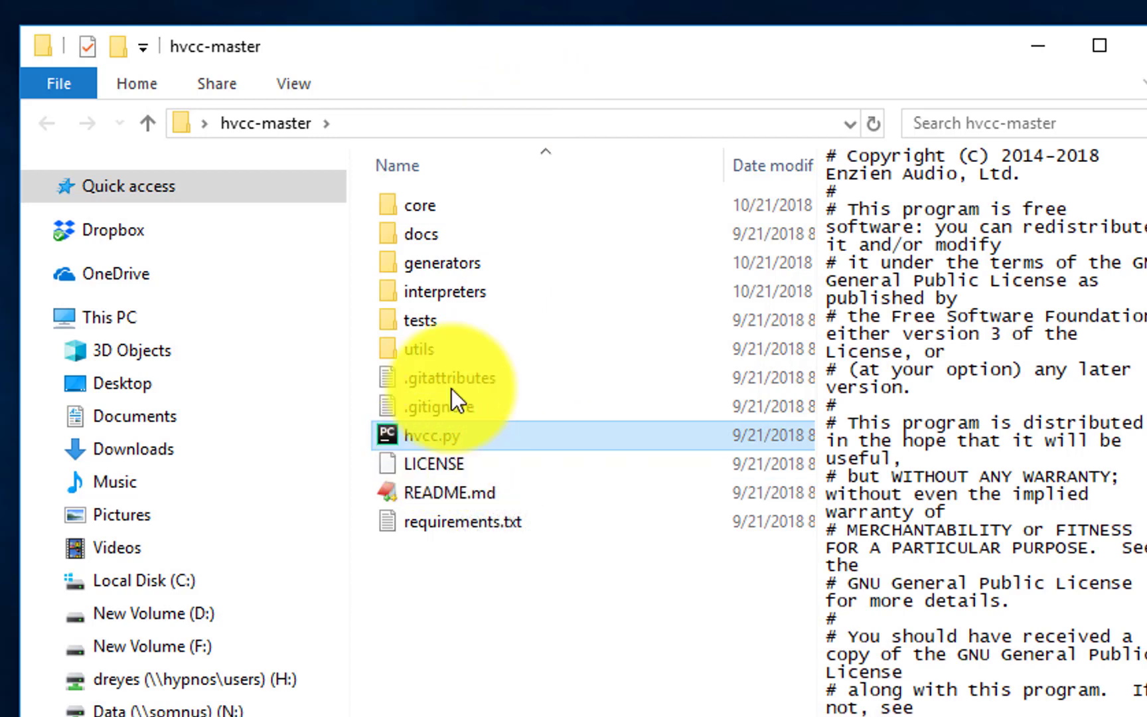
click(478, 126)
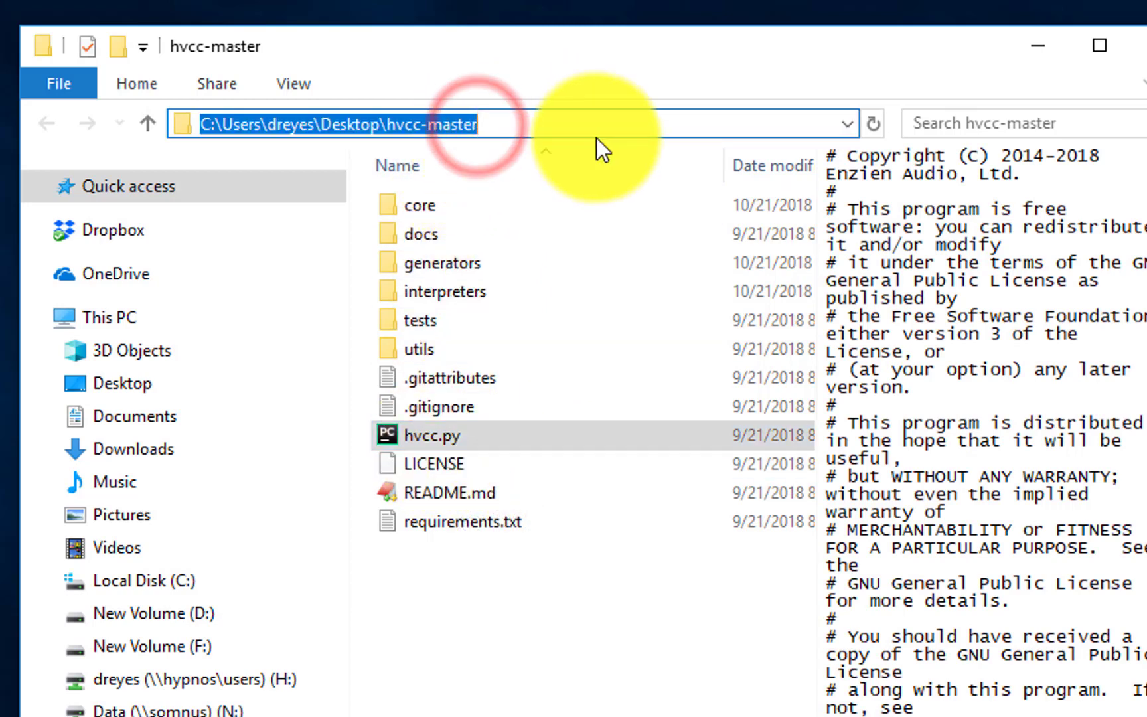
text(cmd)
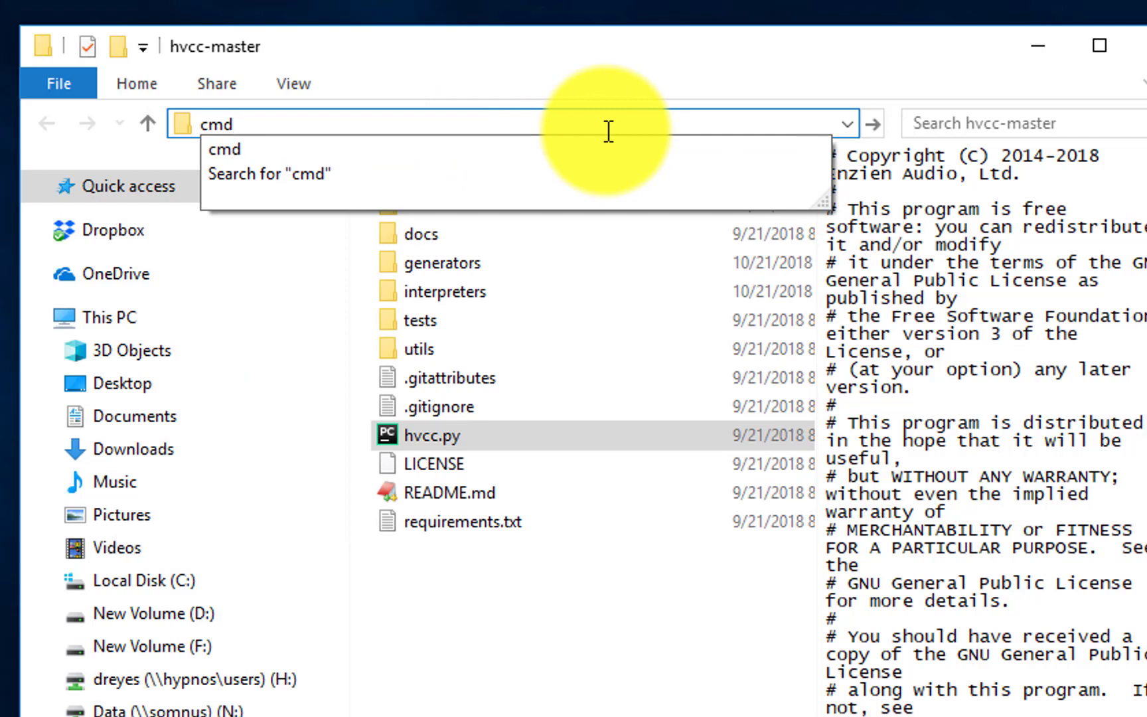
key(Return)
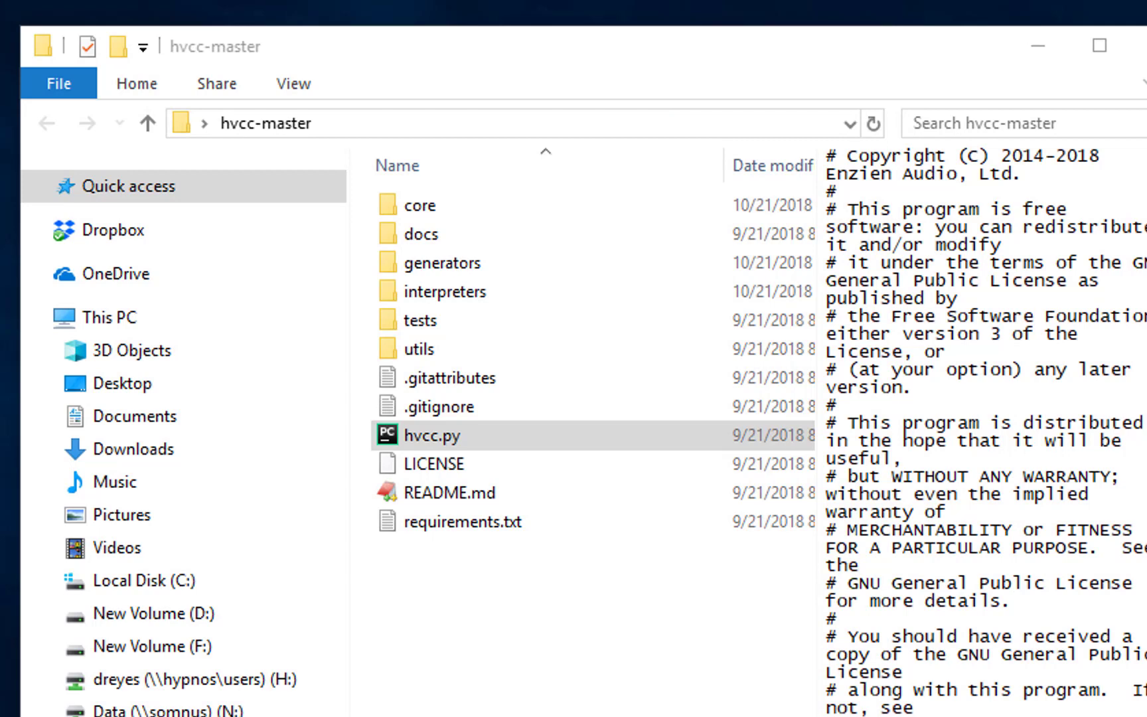
drag(0, 391, 1146, 518)
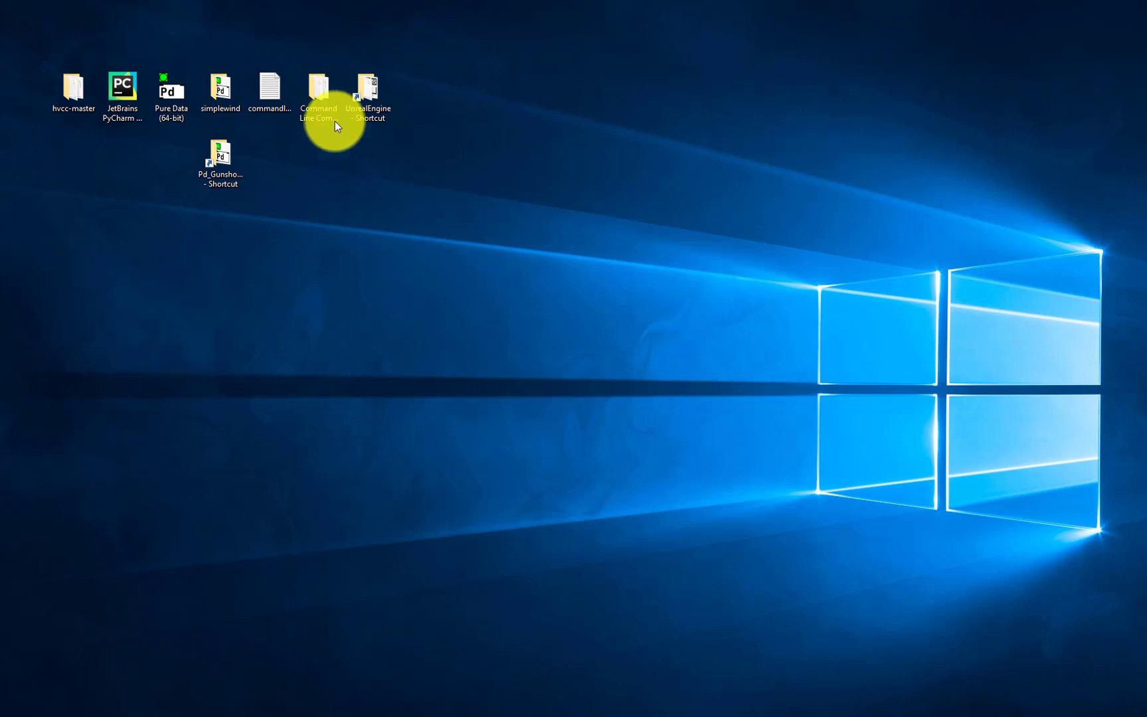
Open commandlinesforgunshot_May2019.txt from the Command Line Commands folder and arrange the command prompt clear of its text
double_click(319, 93)
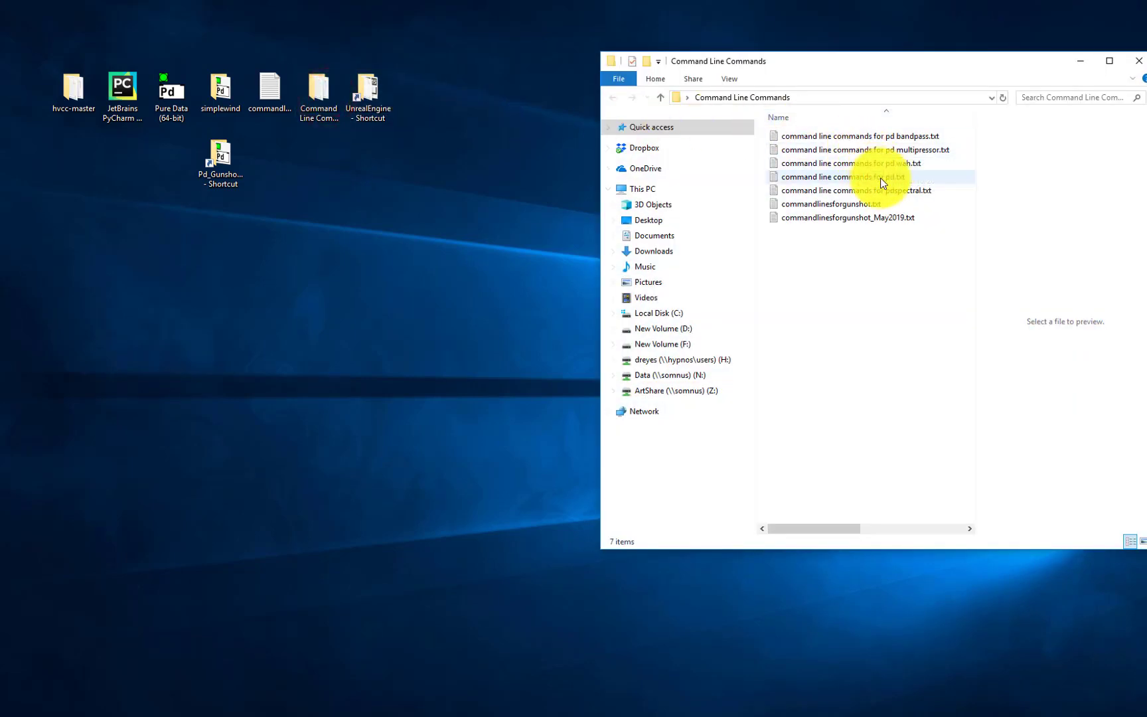
double_click(868, 218)
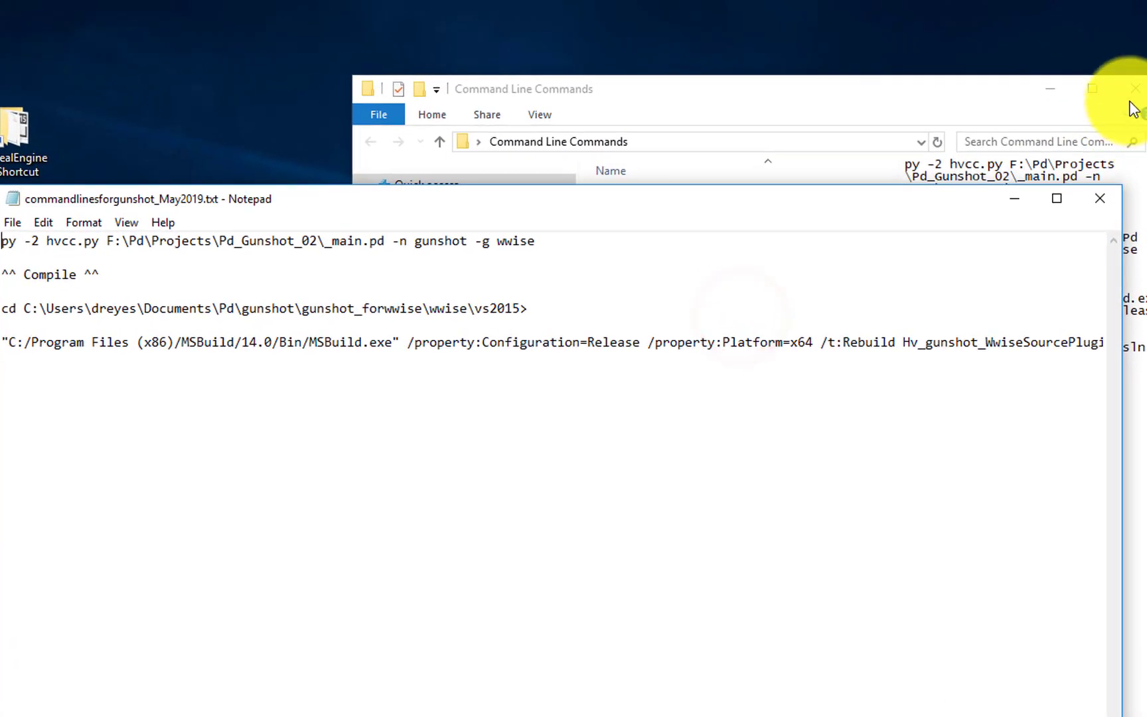
click(1134, 80)
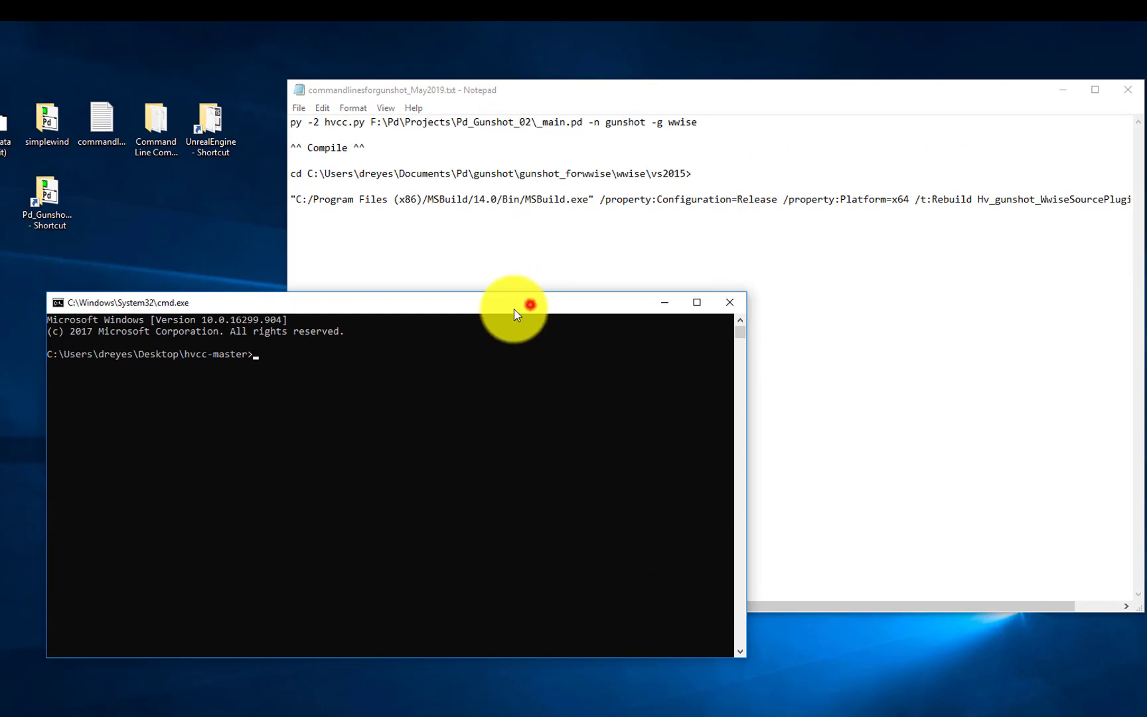
drag(530, 304, 312, 358)
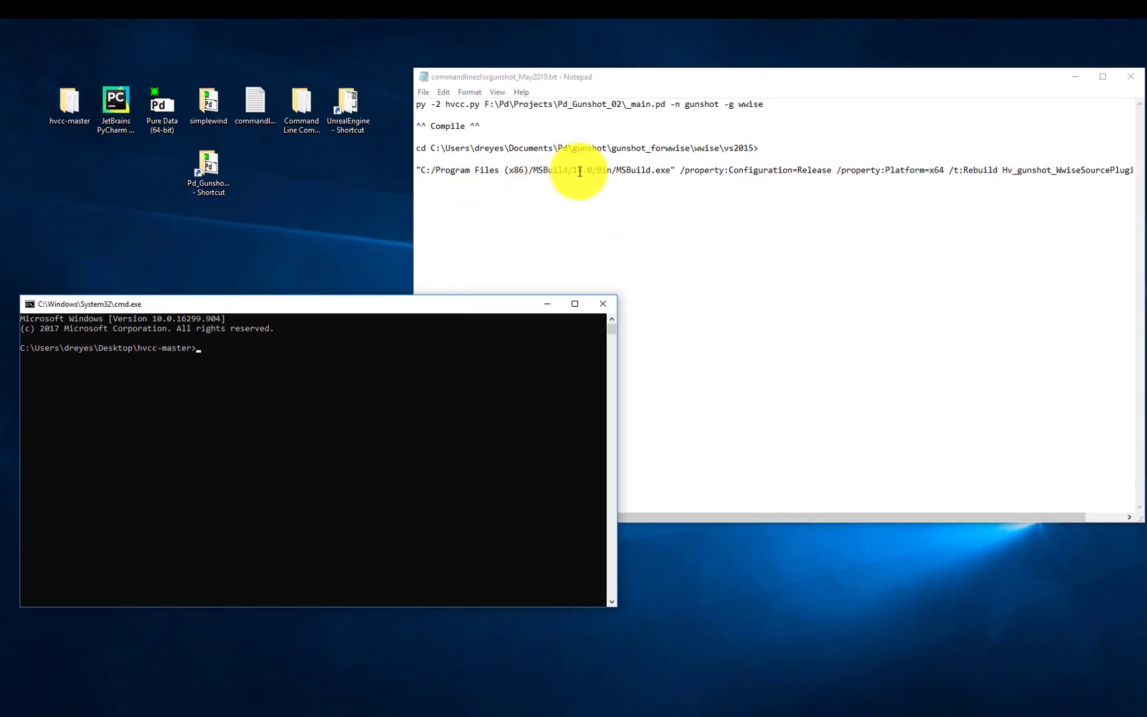
Copy the line "py -2 hvcc.py F:\Pd\Projects\Pd_Gunshot_02\_main.pd -n gunshot -g wwise" from the notes and run it in the command prompt
drag(772, 104, 409, 109)
key(ctrl+c)
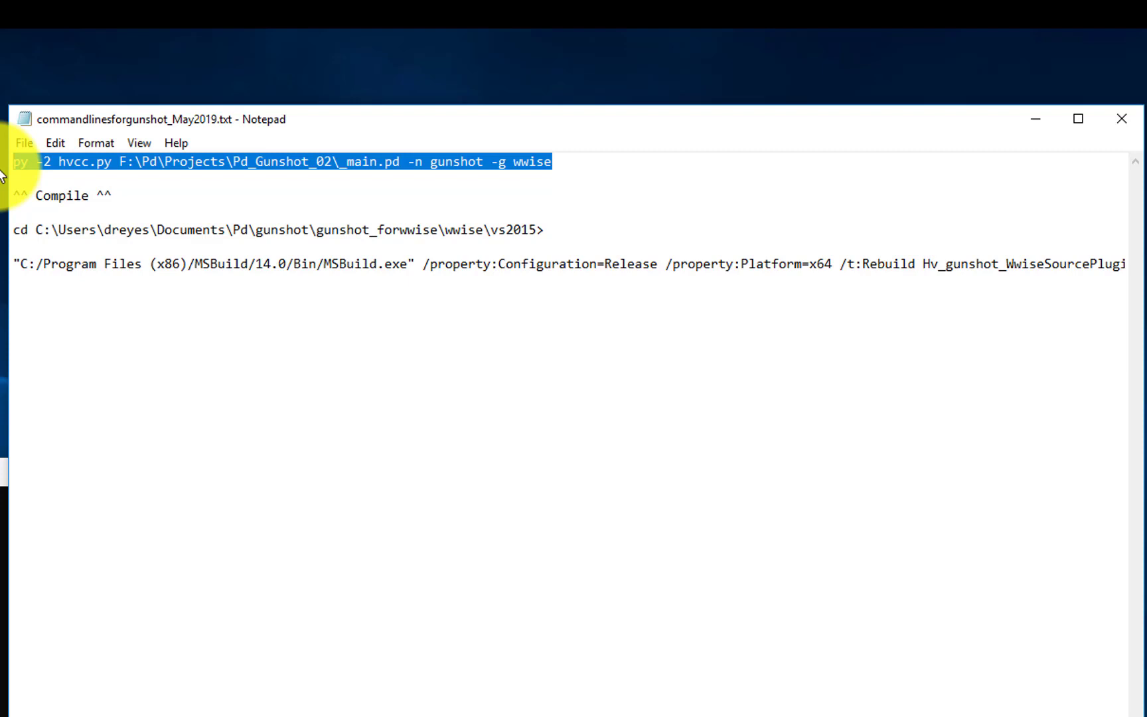
click(37, 398)
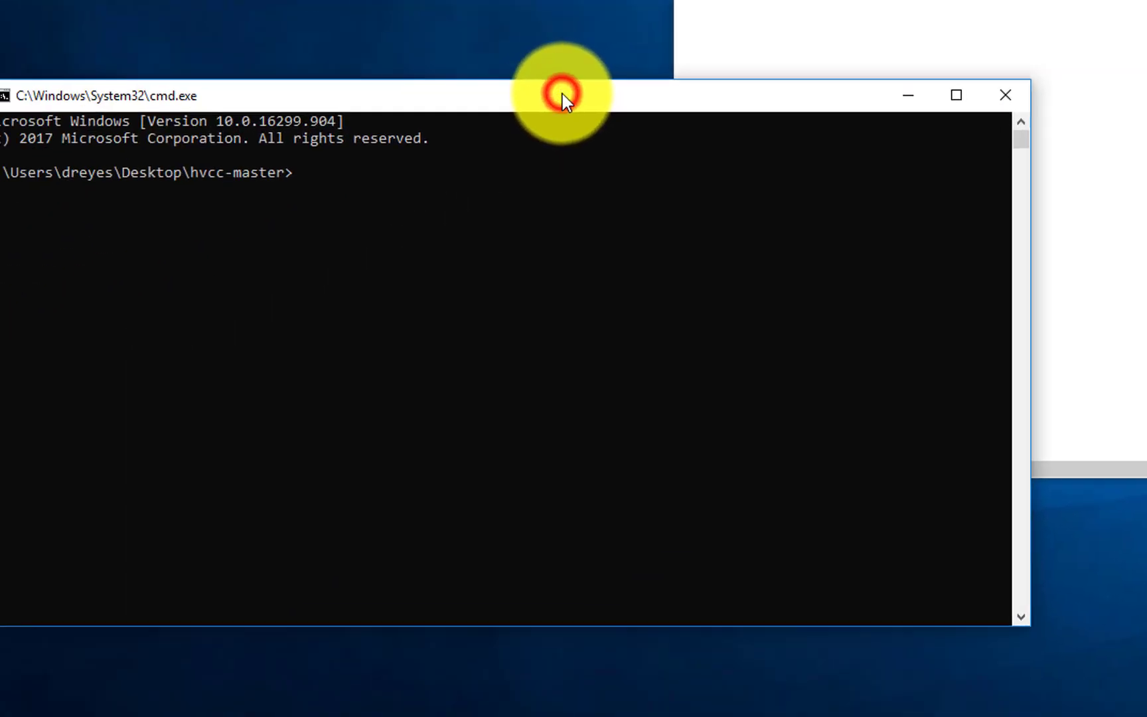
click(405, 182)
key(ctrl+v)
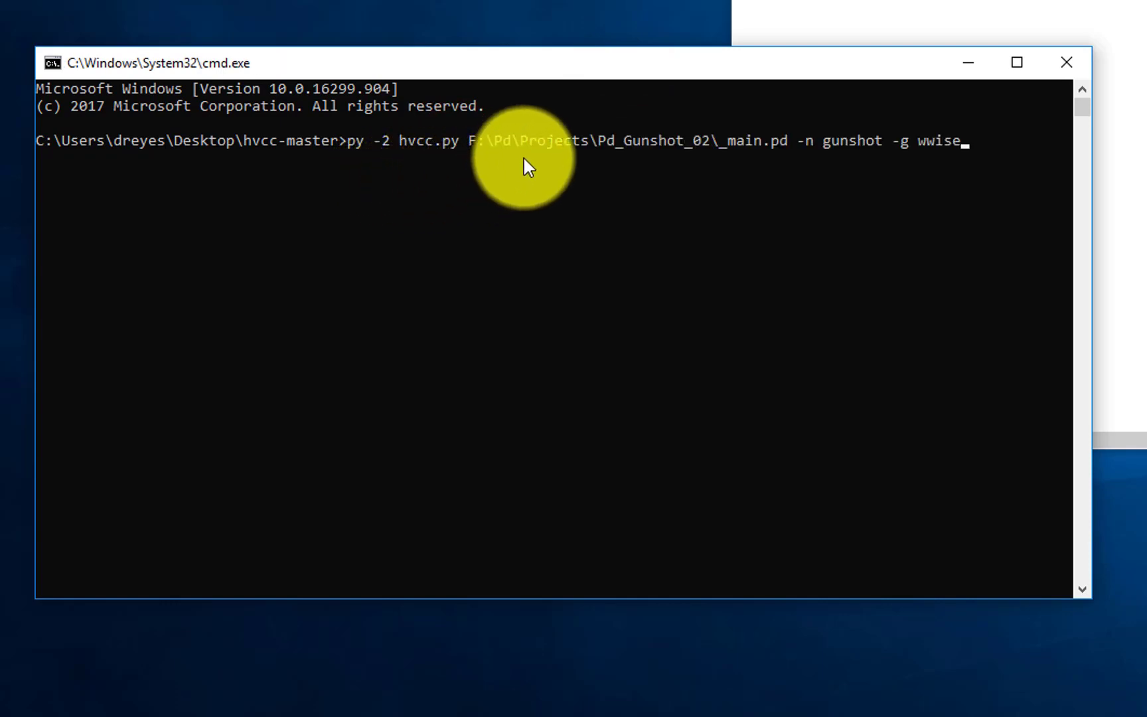
key(Return)
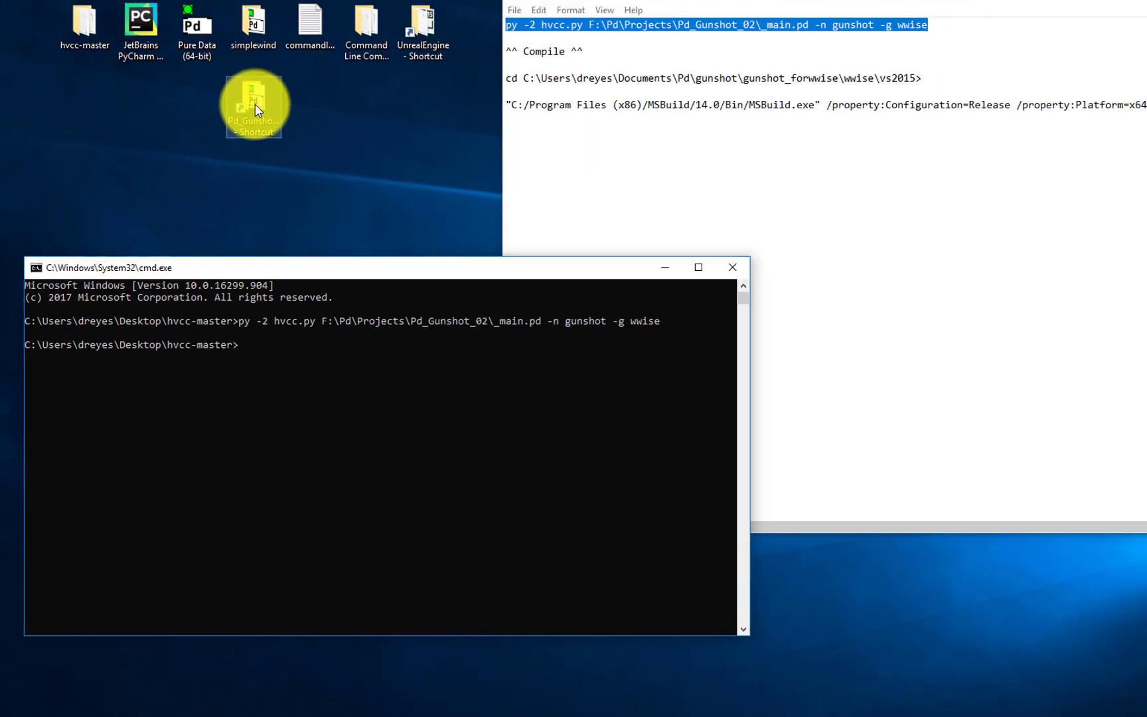
Examine the generated output folders in the Pd_Gunshot_02 project folder, and close its window
double_click(245, 134)
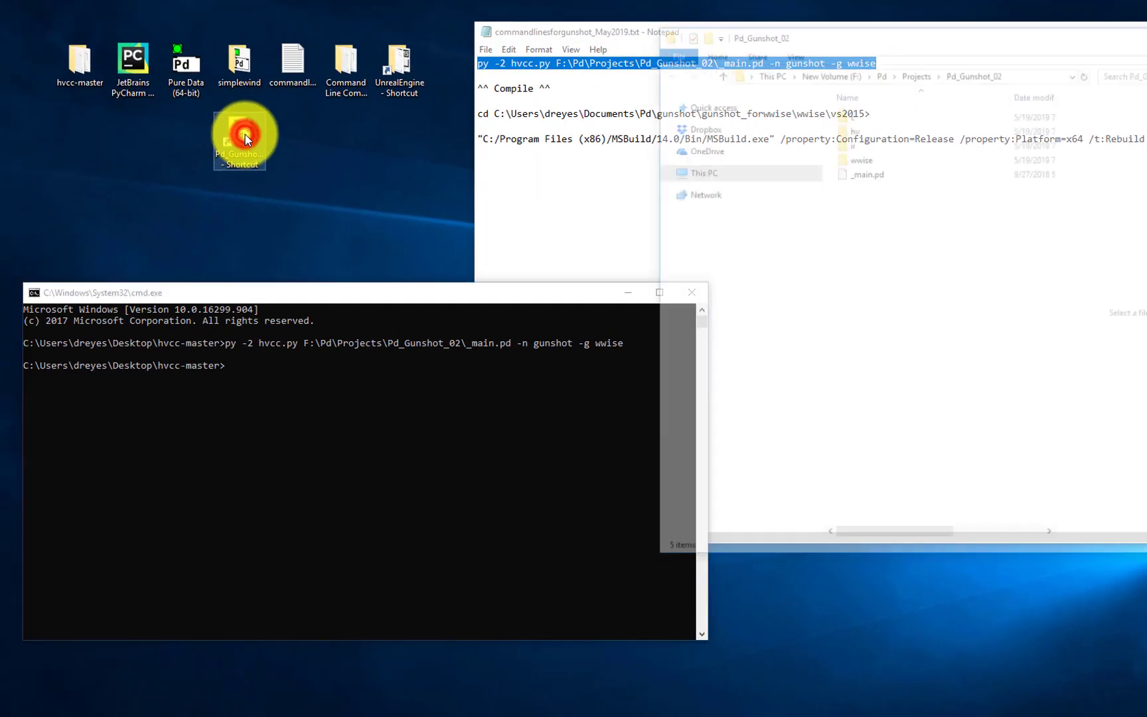
drag(922, 38, 796, 47)
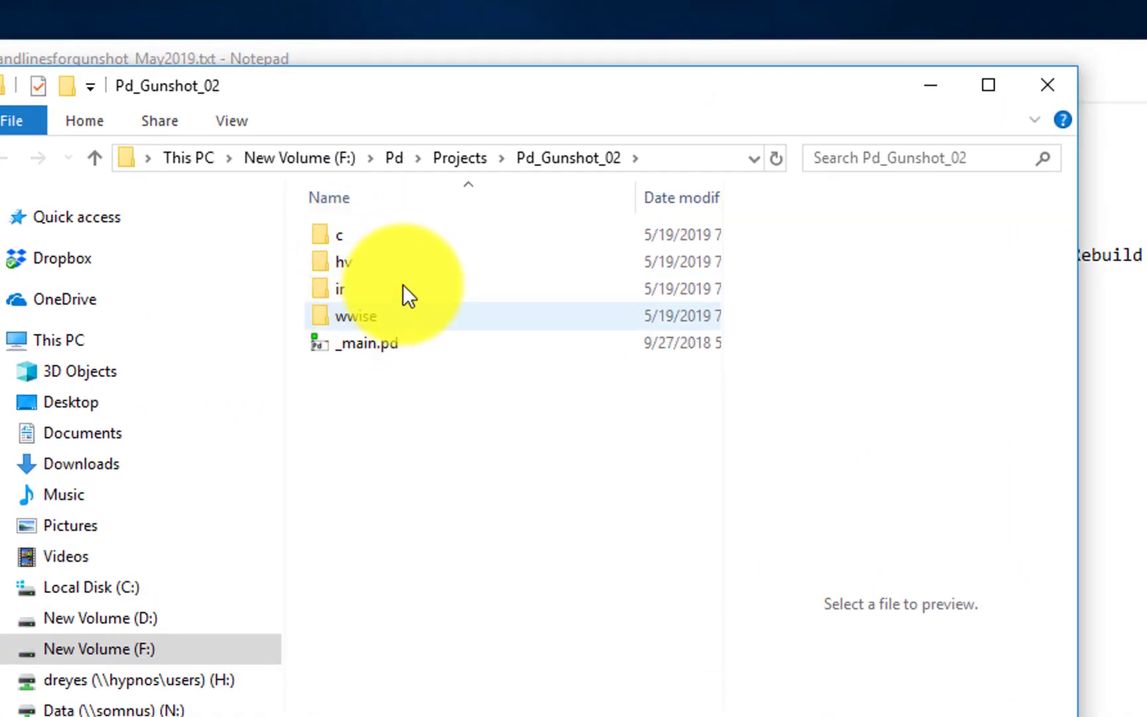
mouse_move(415, 304)
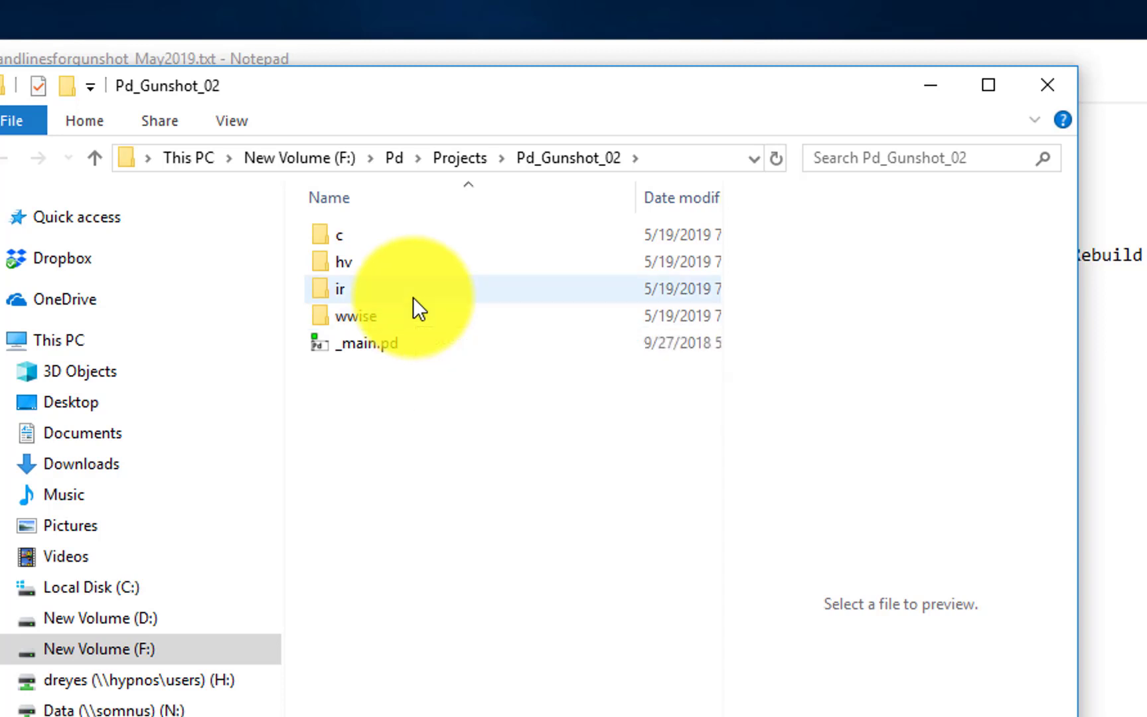
click(1028, 91)
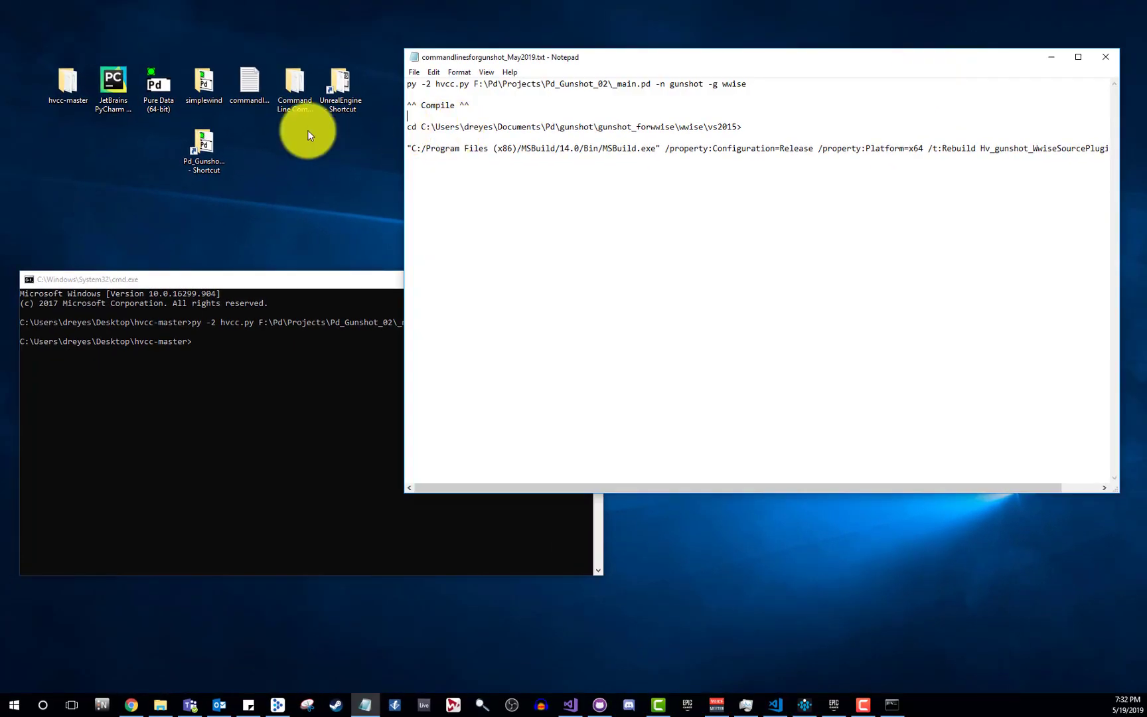
Open the wwise\vs2015 folder inside the Pd_Gunshot_02 project folder
double_click(215, 139)
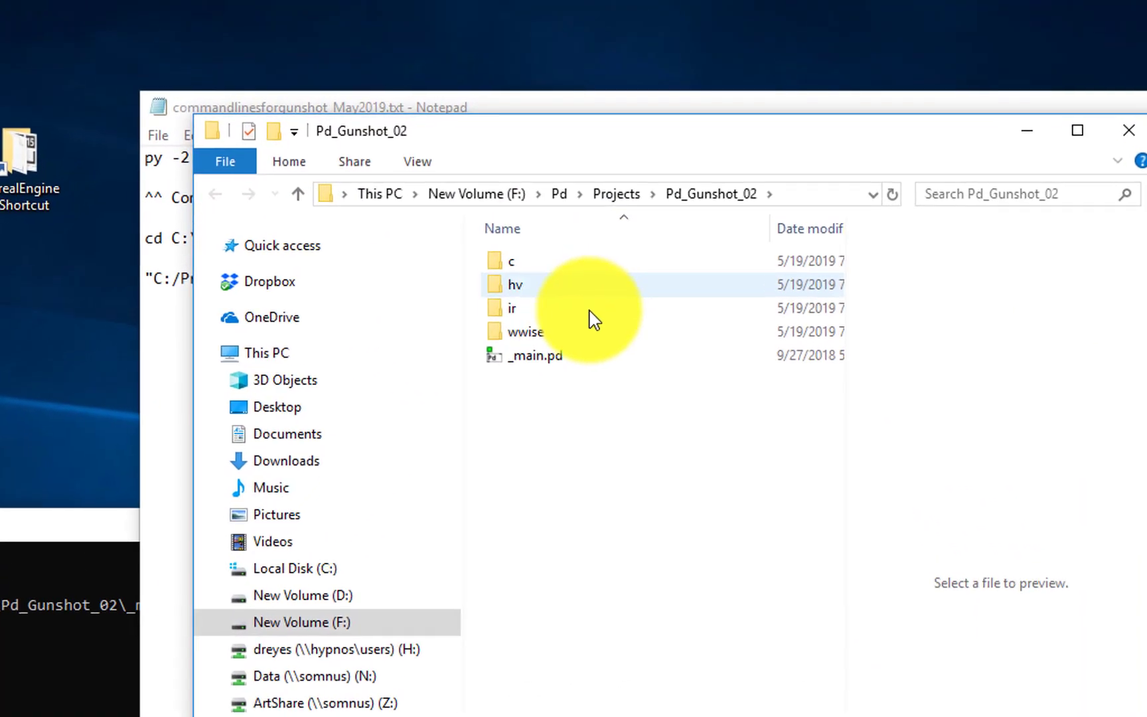
double_click(564, 336)
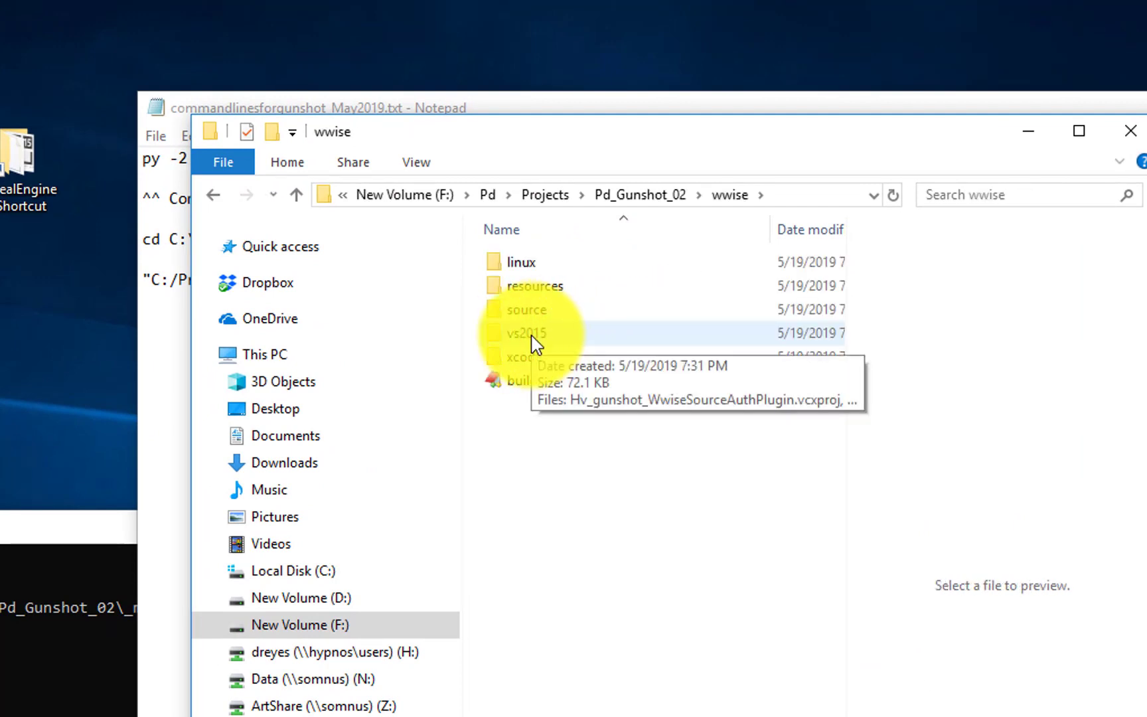
double_click(531, 336)
drag(820, 134, 462, 283)
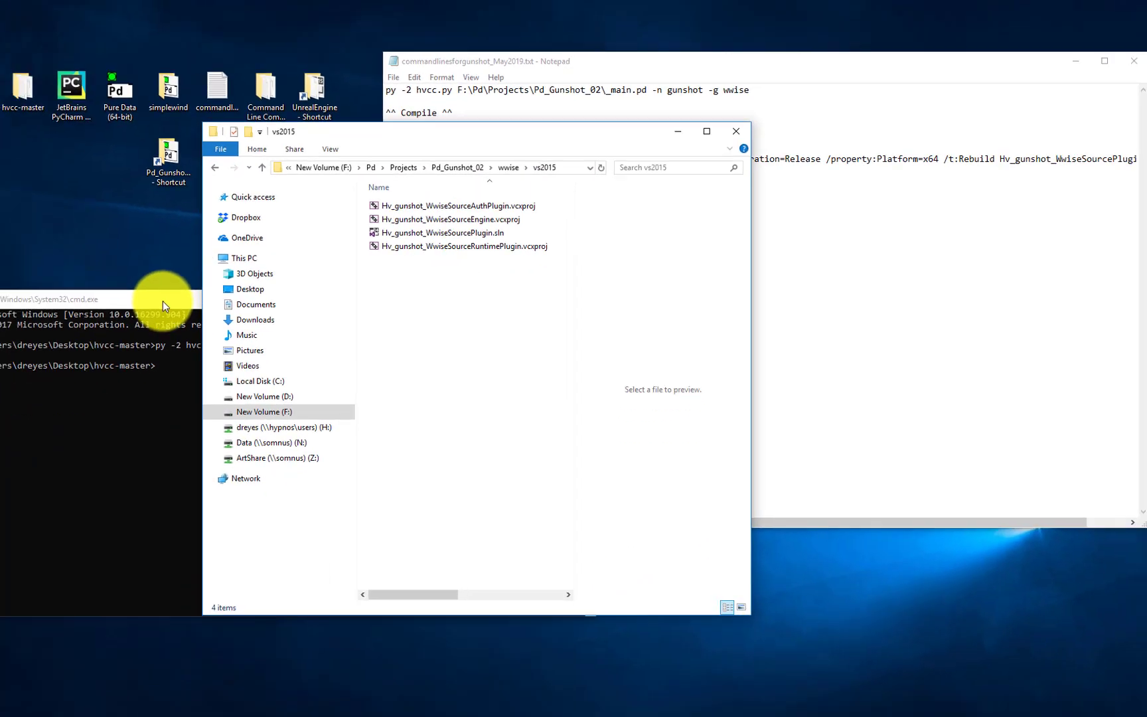
Close the old hvcc-master command prompt and open a new one in the vs2015 folder, placed clear of the notes text
click(162, 302)
click(588, 279)
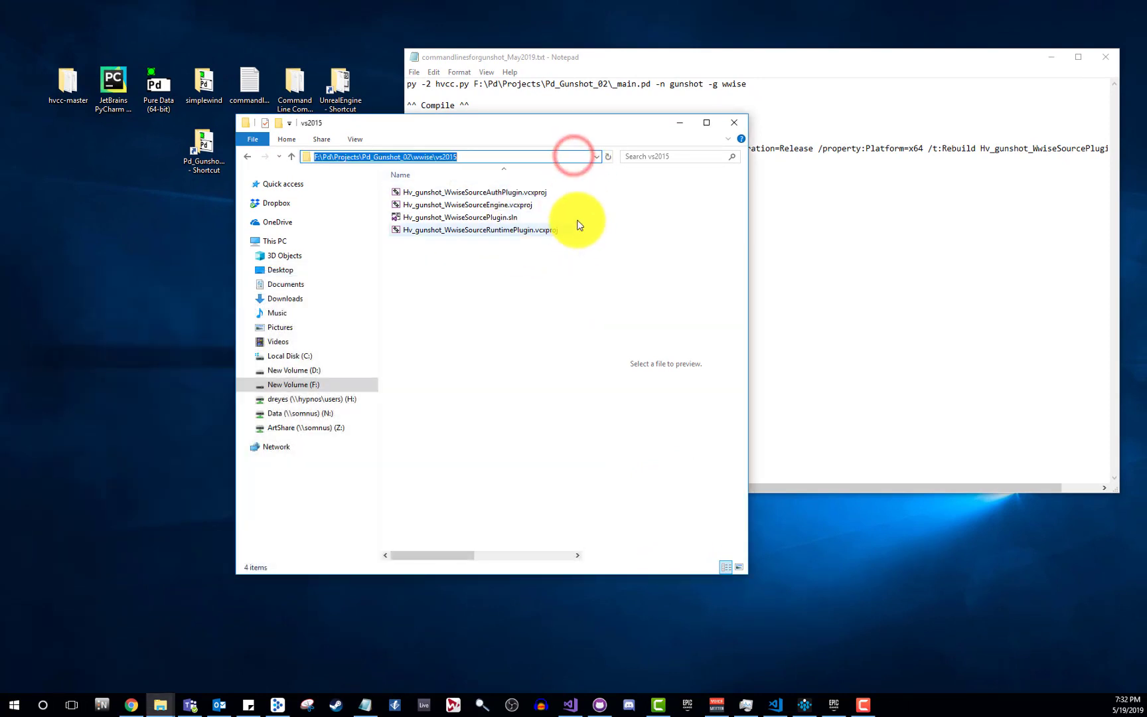
text(cmd)
key(Return)
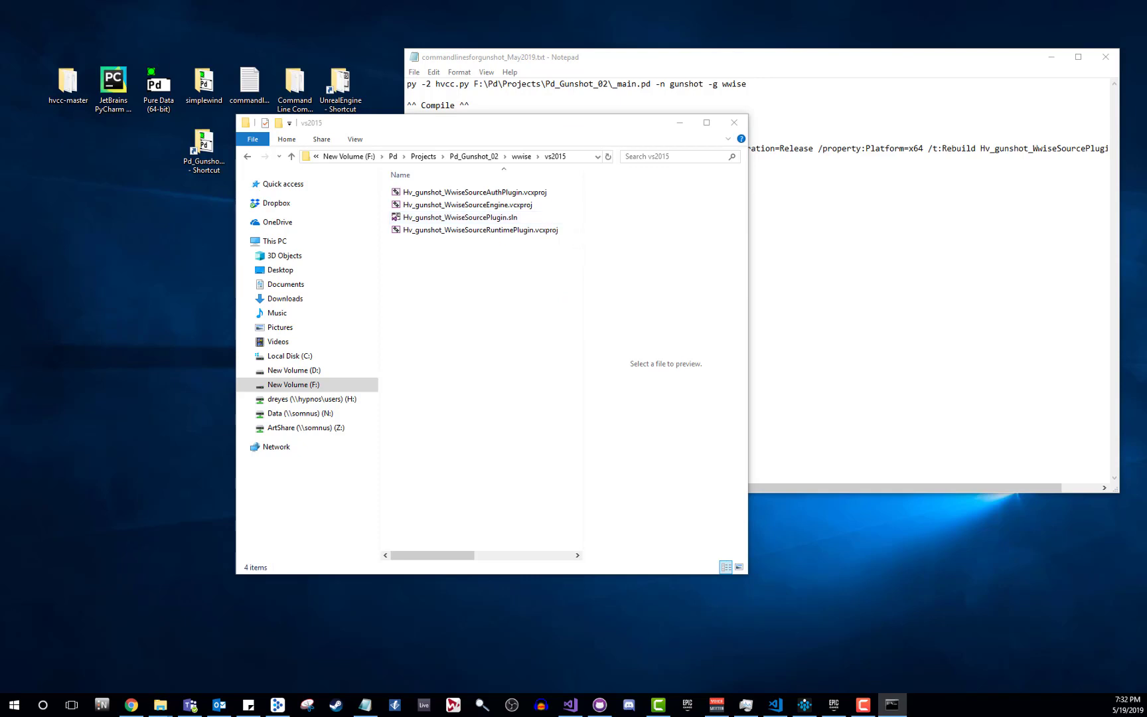
drag(362, 92, 419, 303)
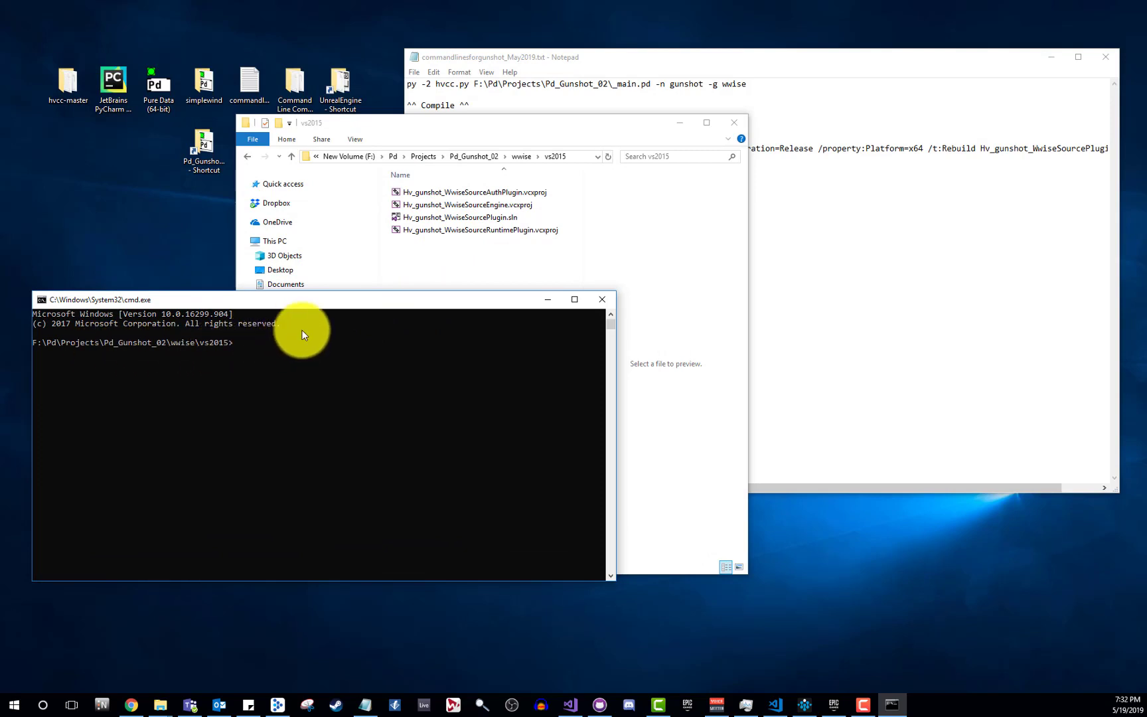
Copy the MSBuild 14.0 line from the notes and run it to rebuild Hv_gunshot_WwiseSourcePlugin.sln with Configuration=Release and Platform=x64
click(781, 75)
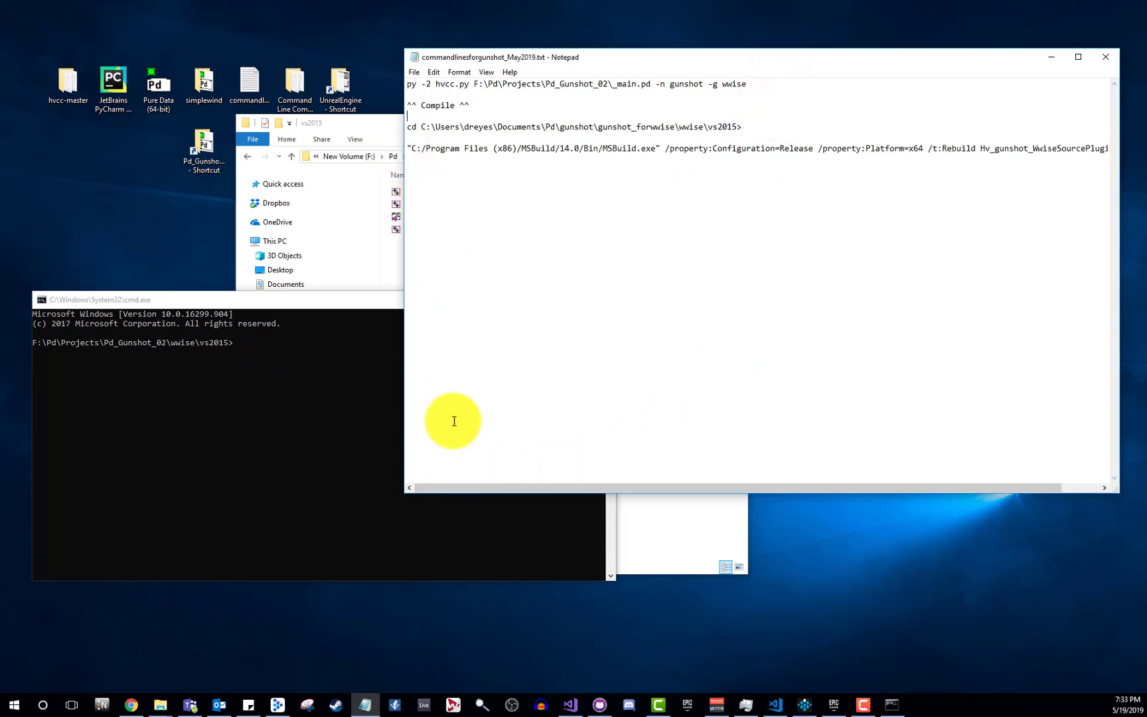
mouse_move(462, 487)
mouse_down()
mouse_move(564, 477)
mouse_move(478, 472)
mouse_up()
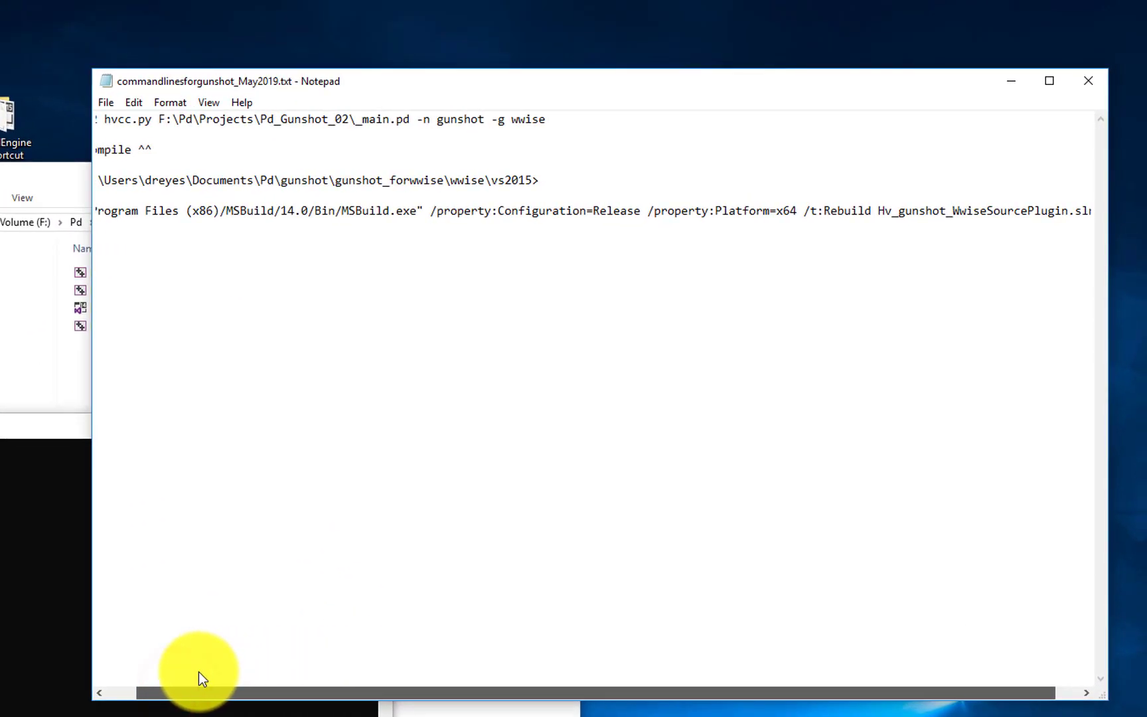
drag(202, 677, 128, 678)
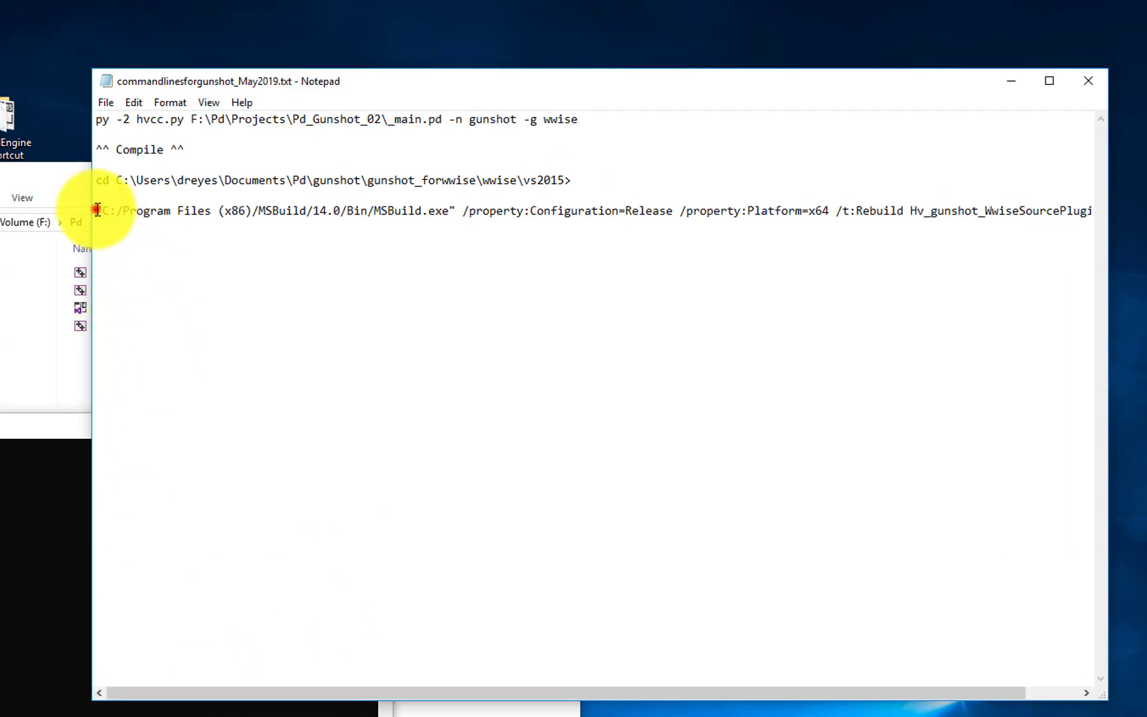
drag(97, 210, 1128, 222)
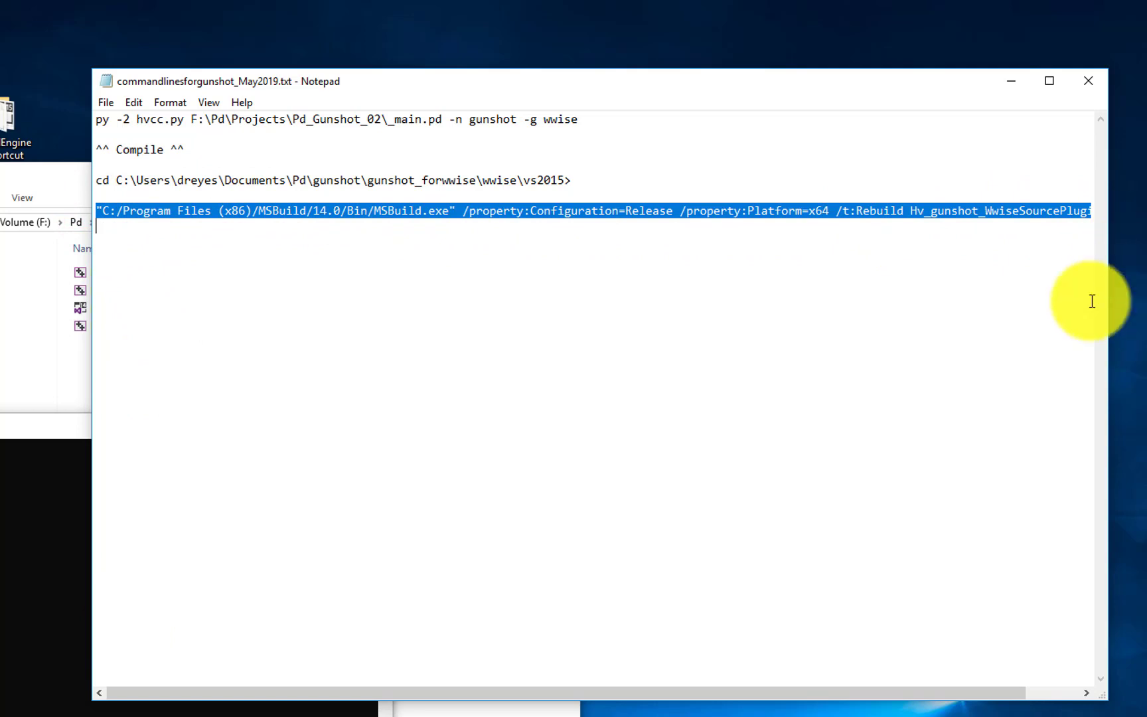
drag(893, 695, 973, 689)
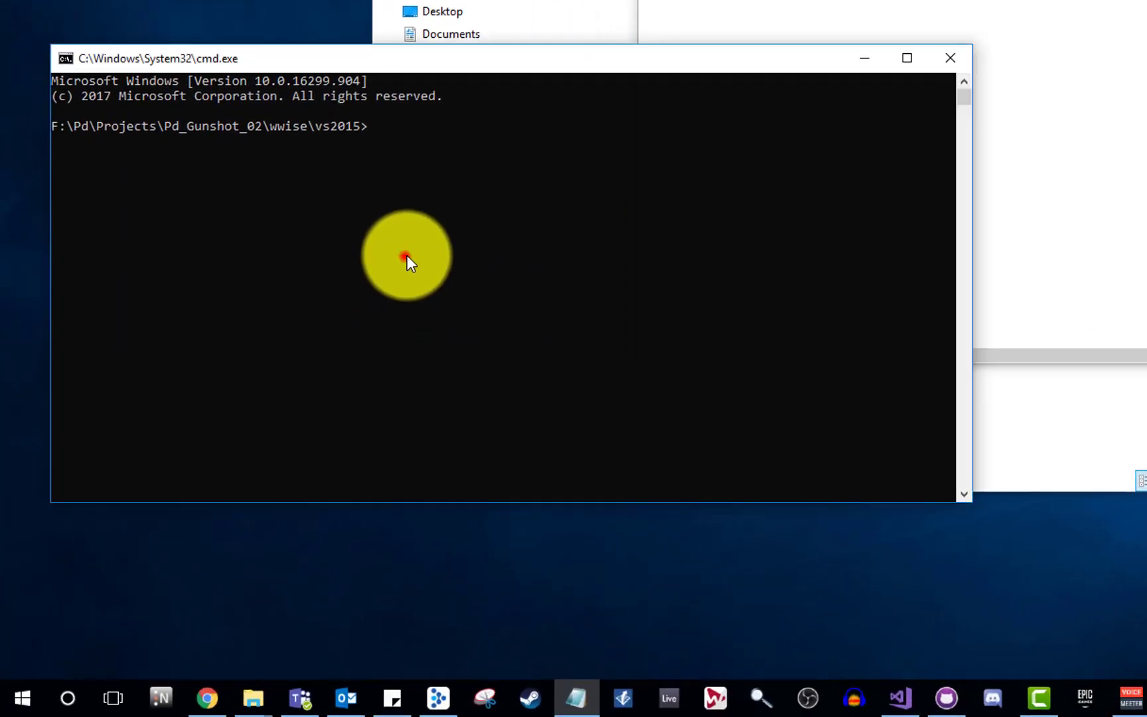
click(405, 256)
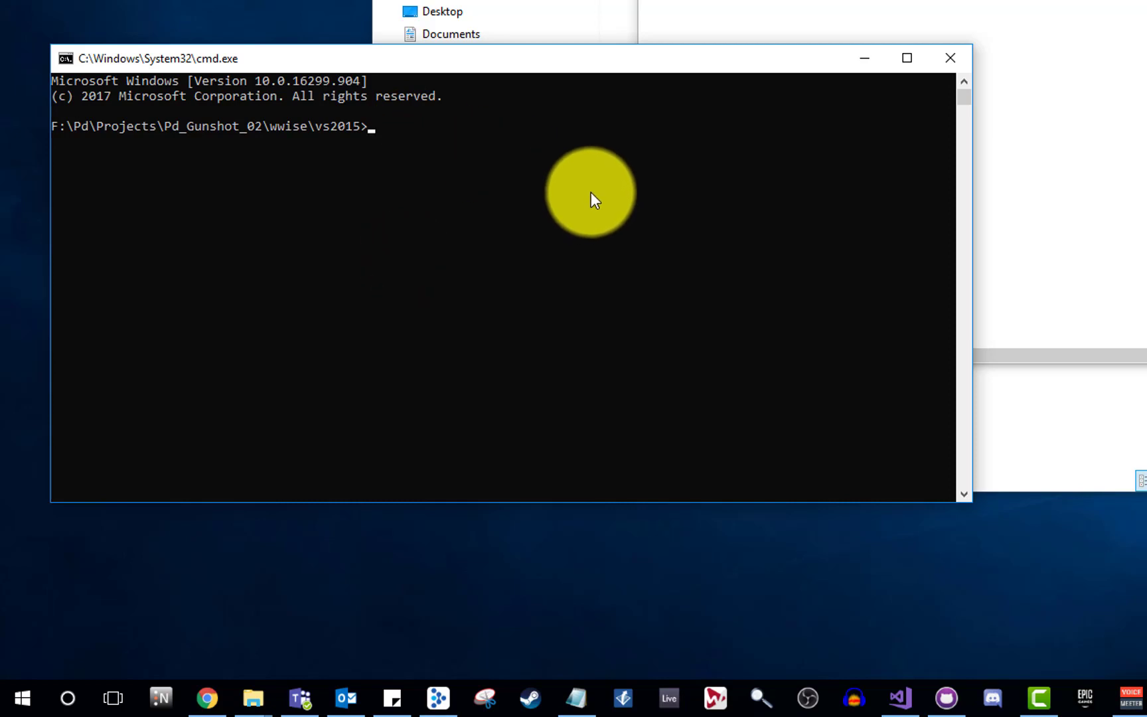
text("C:/Program Files (x86)/MSBuild/14.0/Bin/MSBuild.exe" /property:Configuration=Release /property:Platform=x64 /t:Rebuild Hv_gunshot_WwiseSourcePlugin.sln /m)
key(Return)
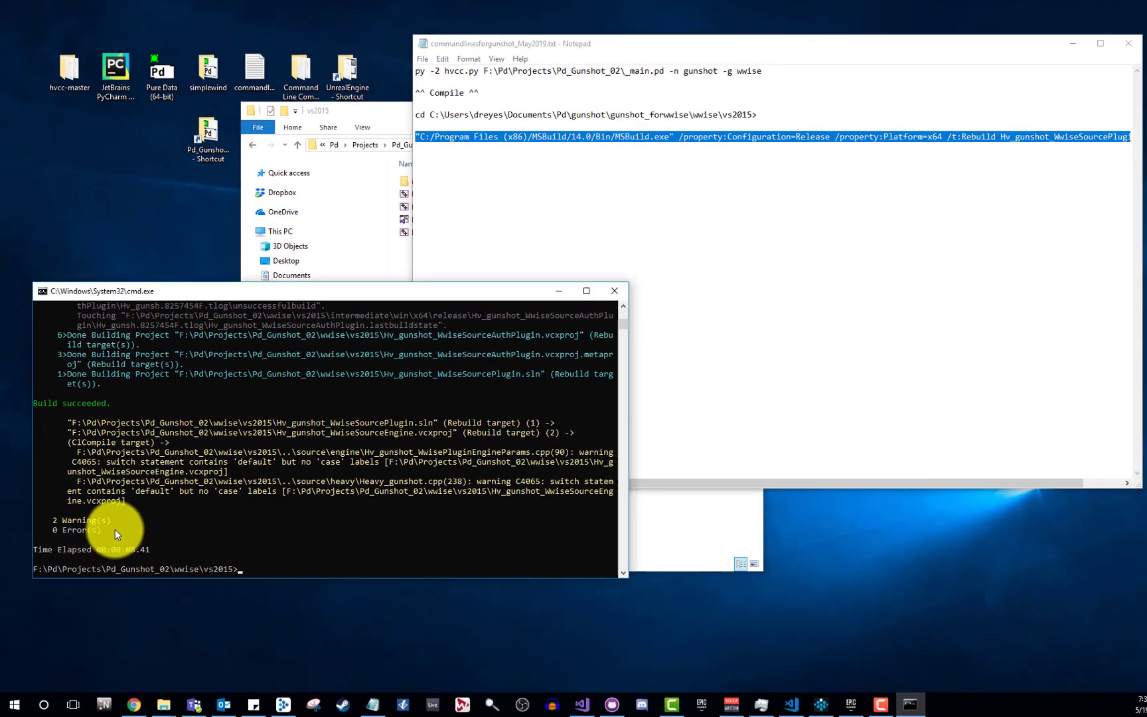
Open the compiled plugin's output folder, Pd_Gunshot_02\wwise\build\win\x64\release
click(376, 128)
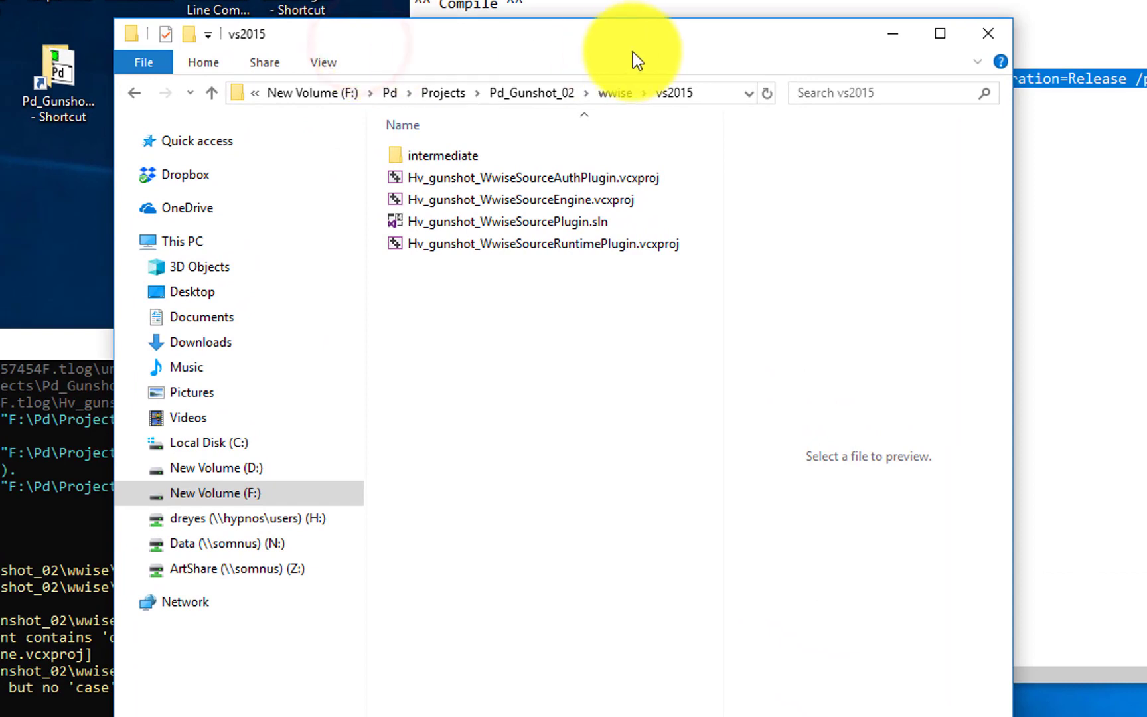
click(525, 92)
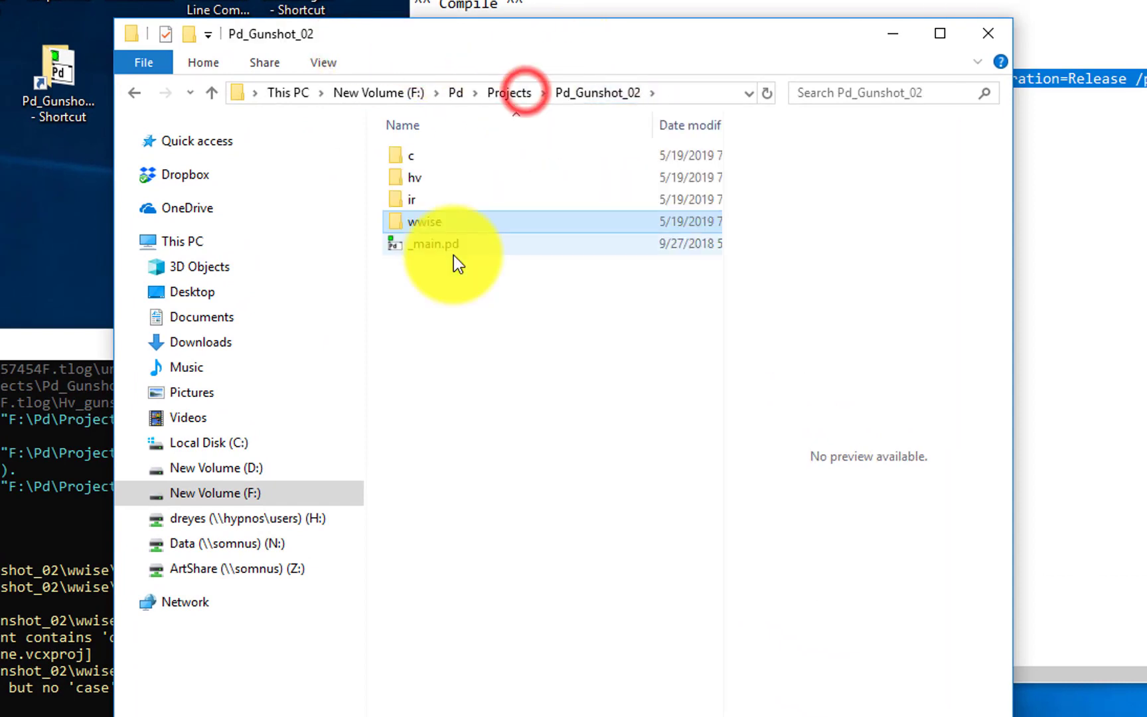
double_click(431, 227)
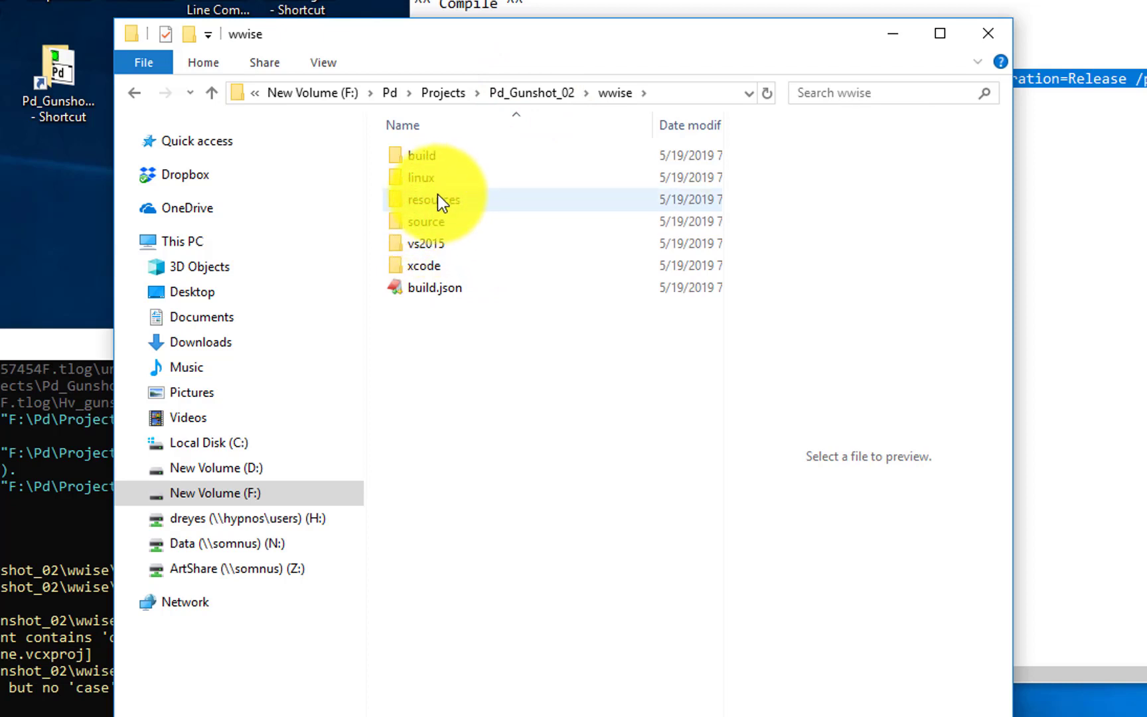
double_click(420, 159)
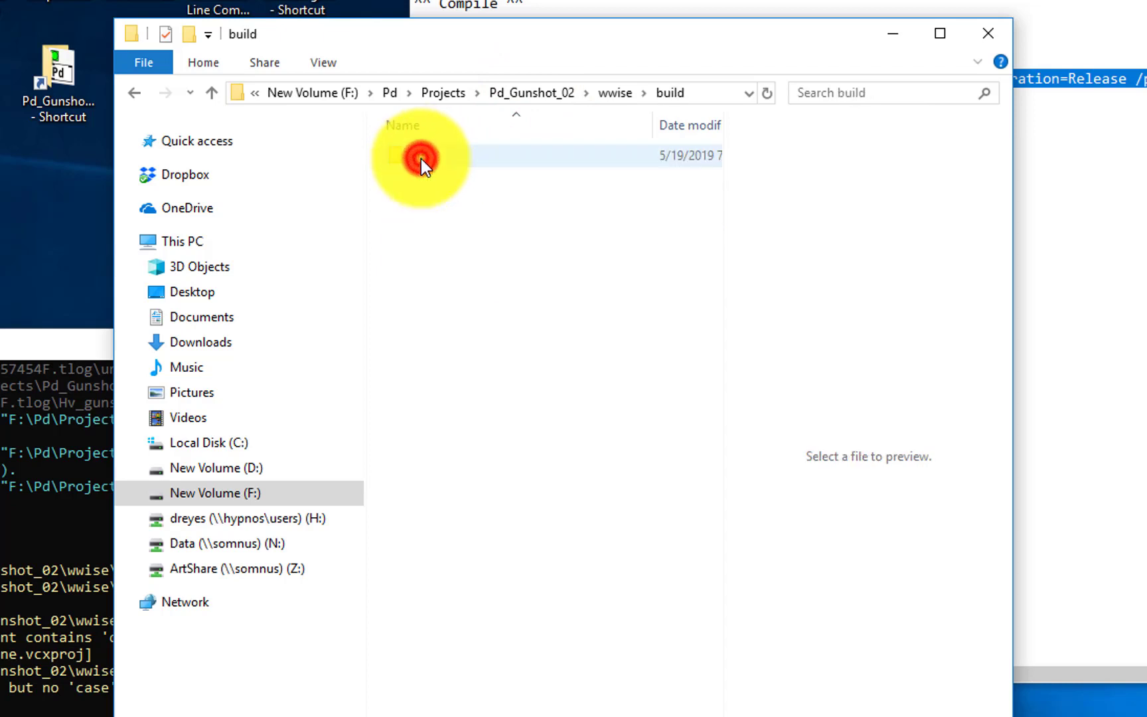
double_click(421, 159)
double_click(436, 159)
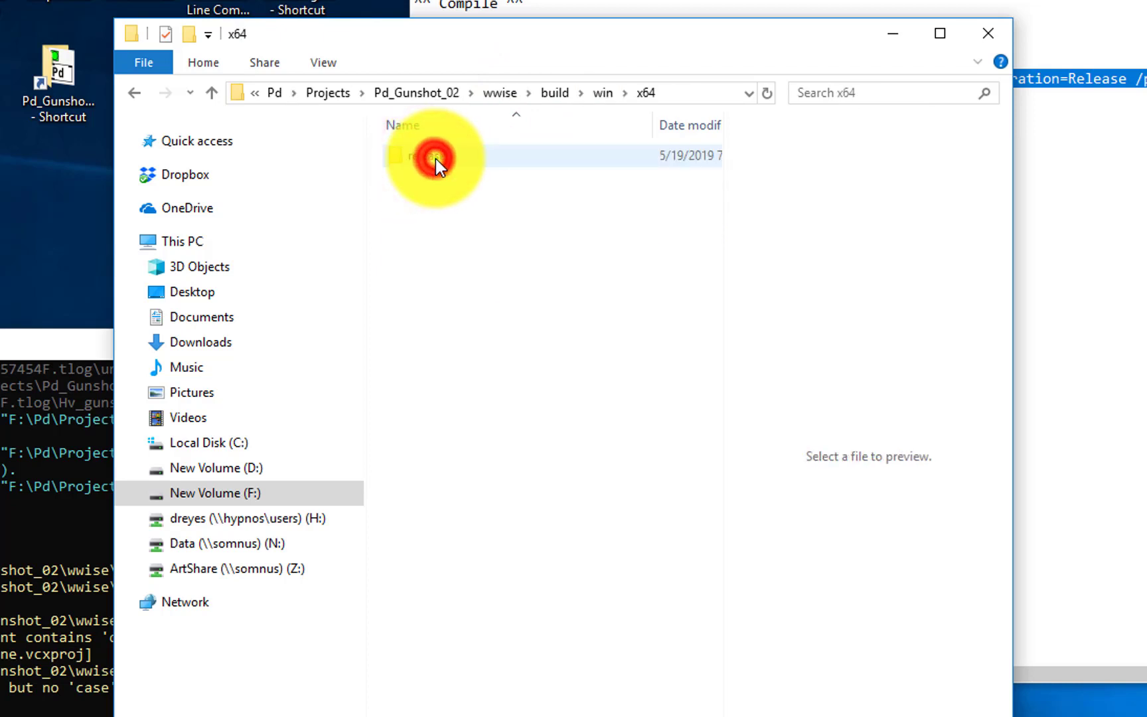
double_click(442, 158)
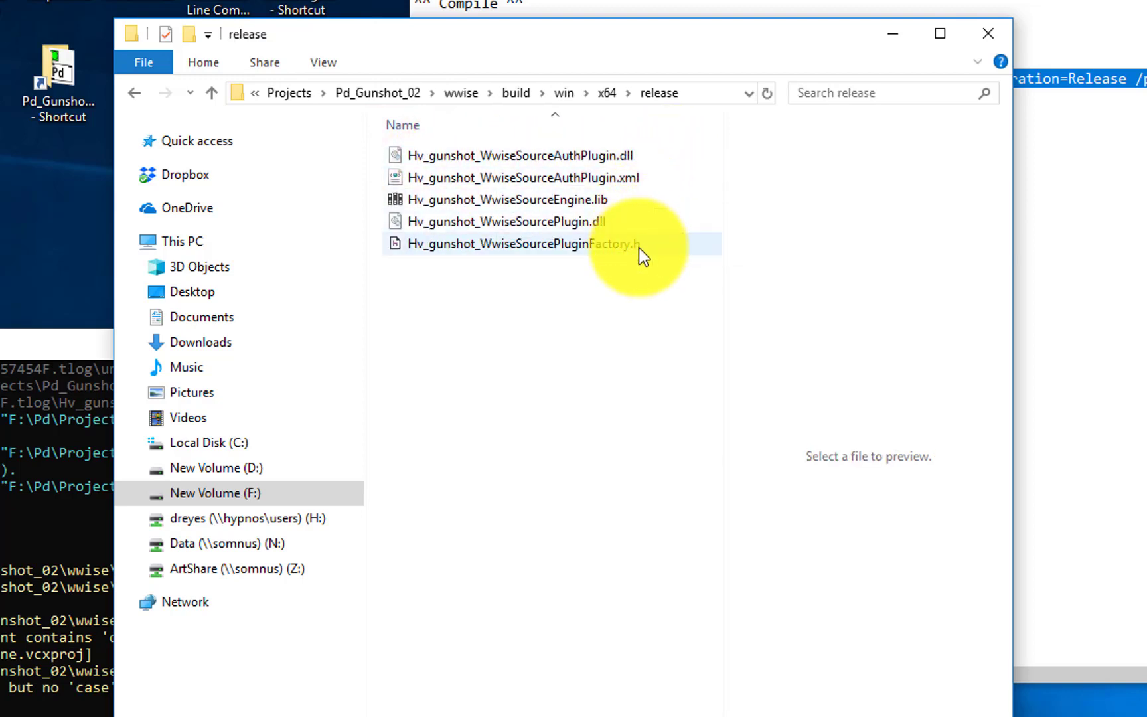
mouse_move(659, 154)
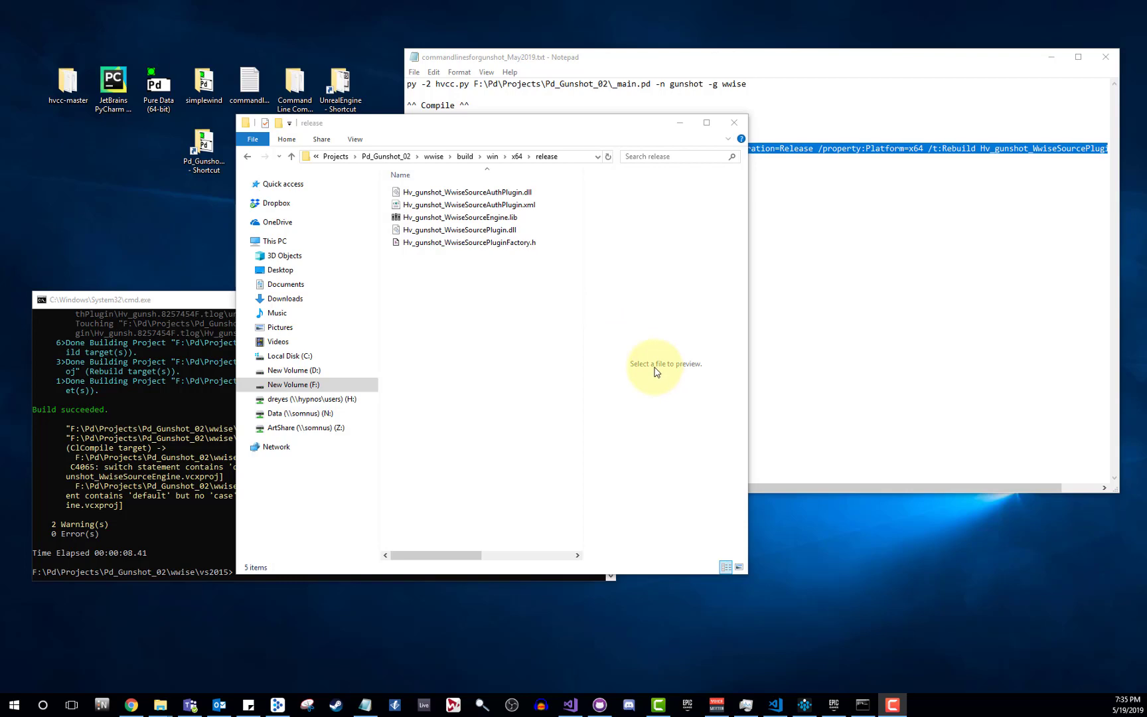
Close the command prompt and the commandlinesforgunshot_May2019.txt notes
click(195, 297)
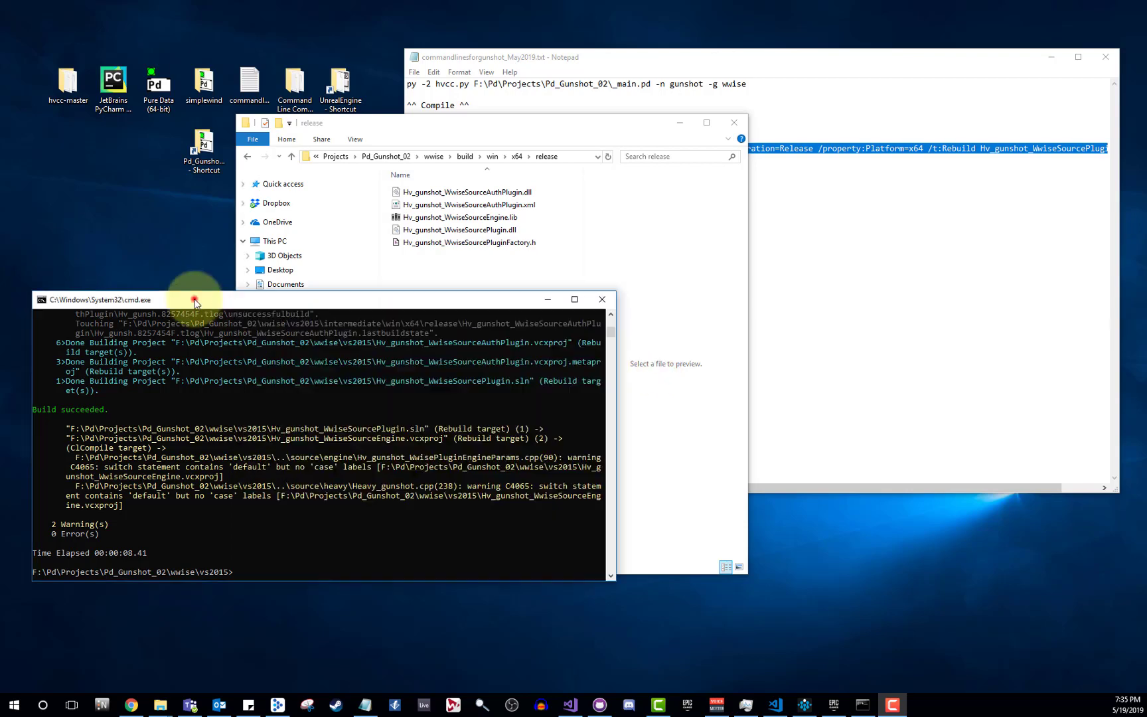
click(600, 302)
click(873, 305)
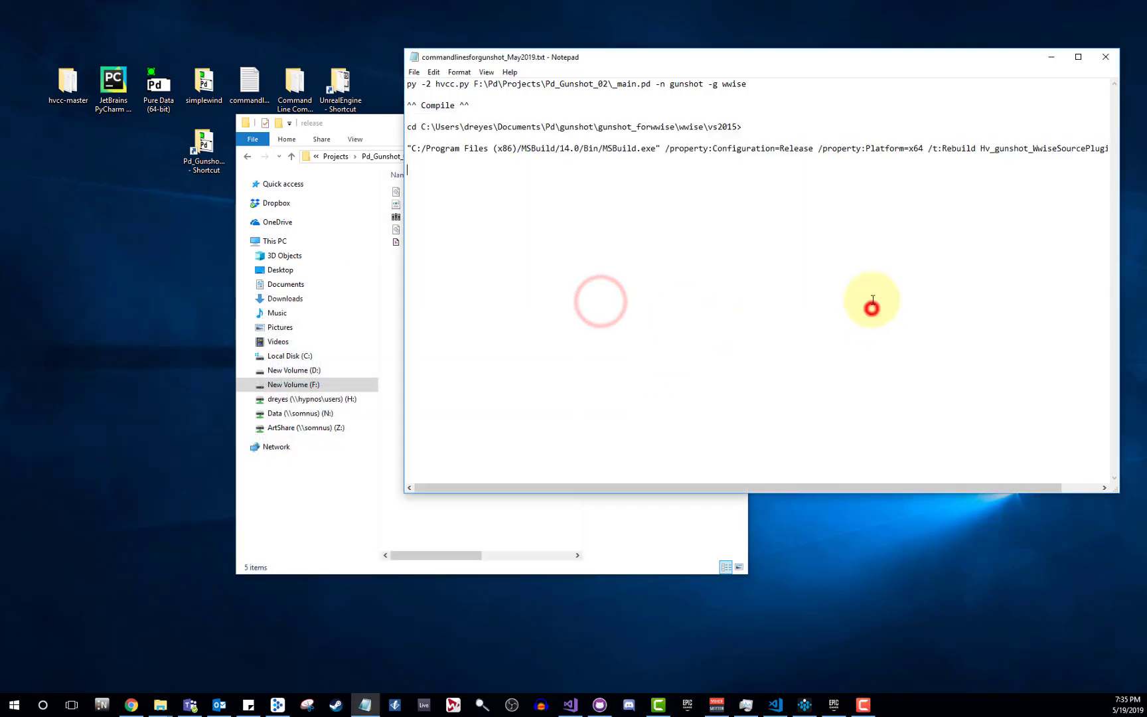
click(1107, 59)
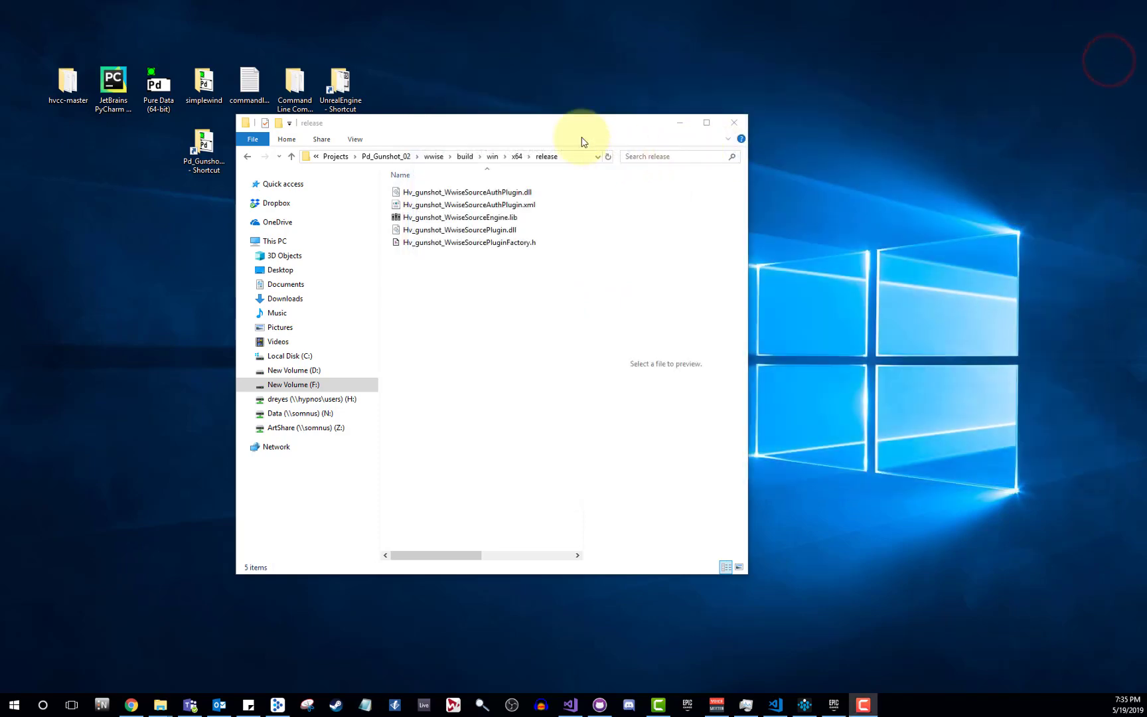
Open a second File Explorer window and arrange it side by side with the release folder window
drag(575, 130, 374, 62)
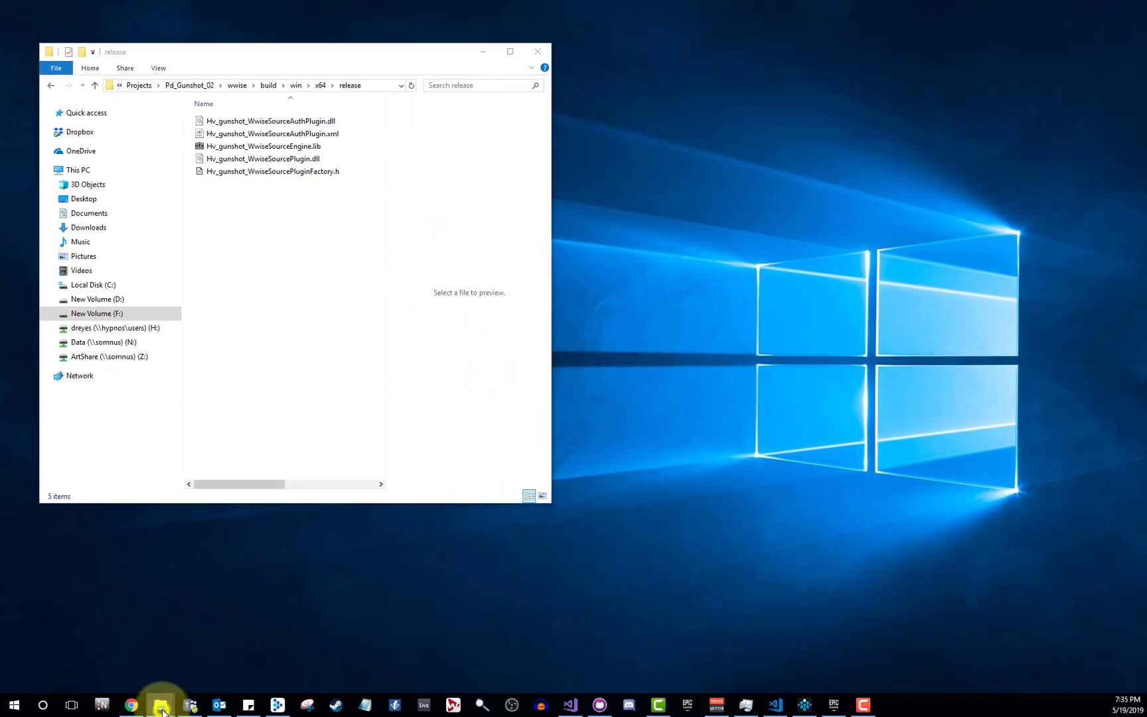
right_click(160, 704)
click(153, 644)
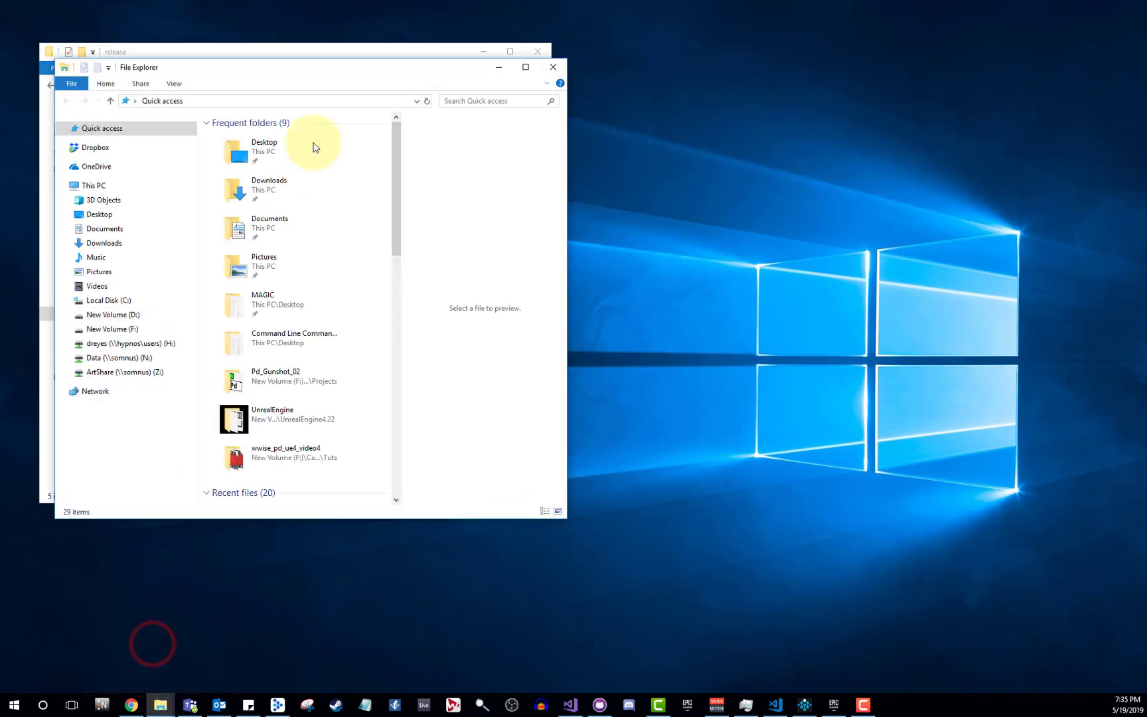
drag(295, 77, 814, 59)
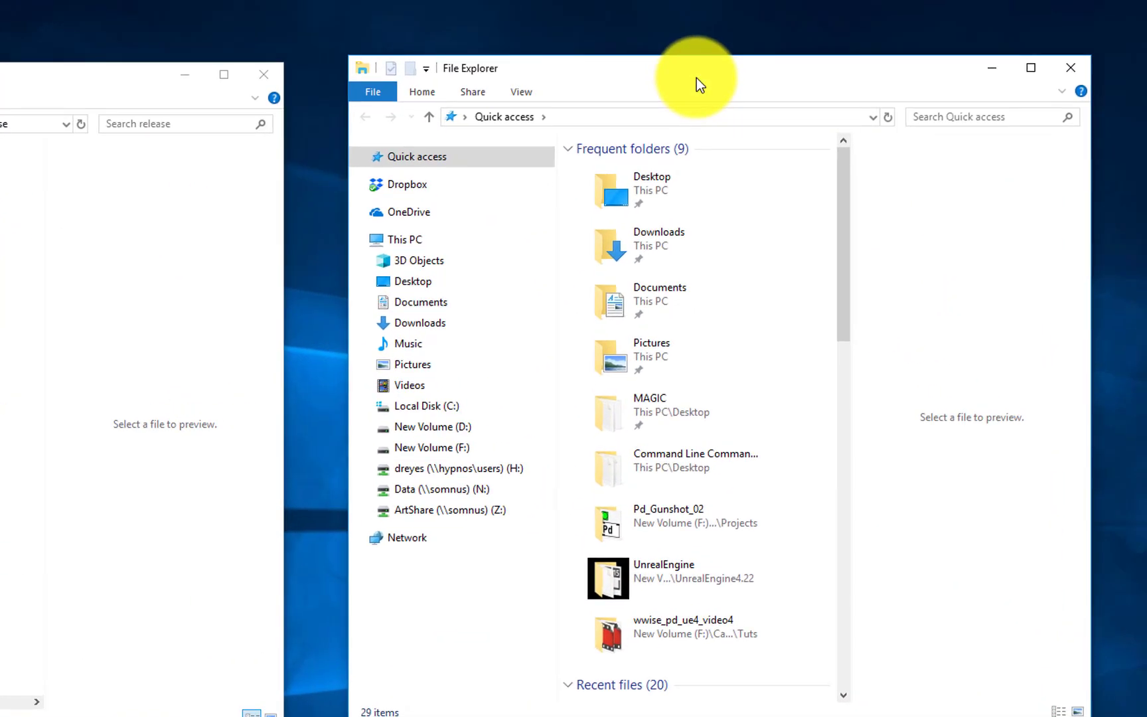
In the new window, open C:\Program Files (x86)\Audiokinetic\Wwise 2019.1.1.6977\Authoring\x64\Release\bin\plugins
click(450, 412)
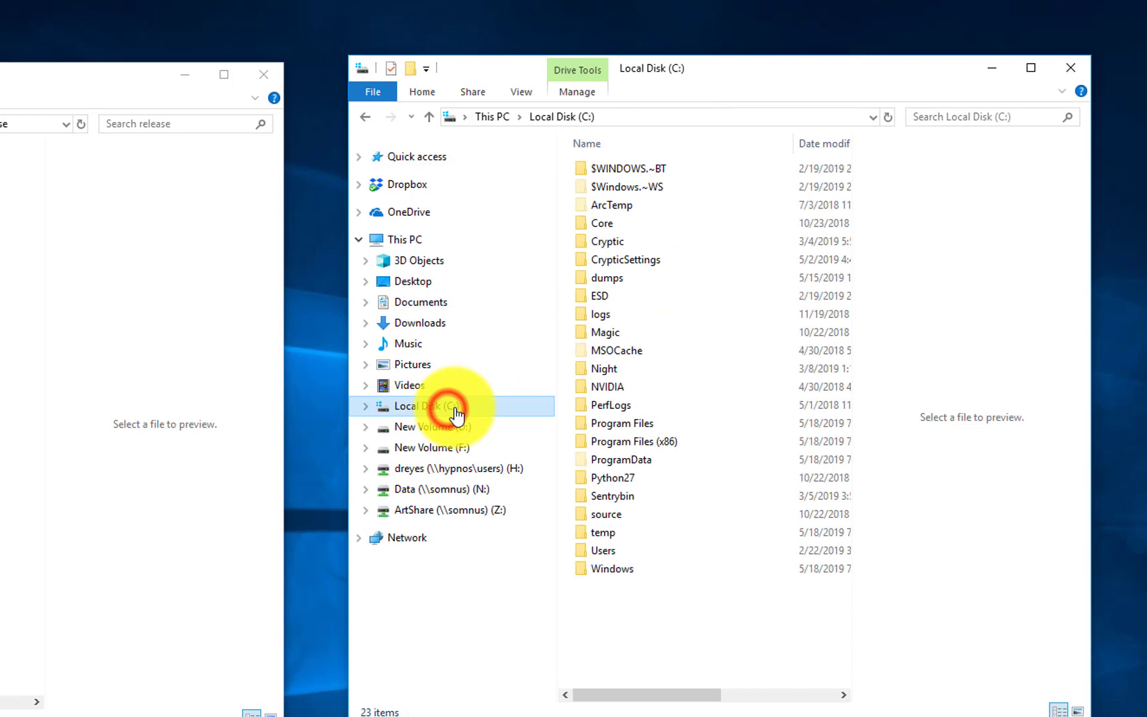
double_click(683, 447)
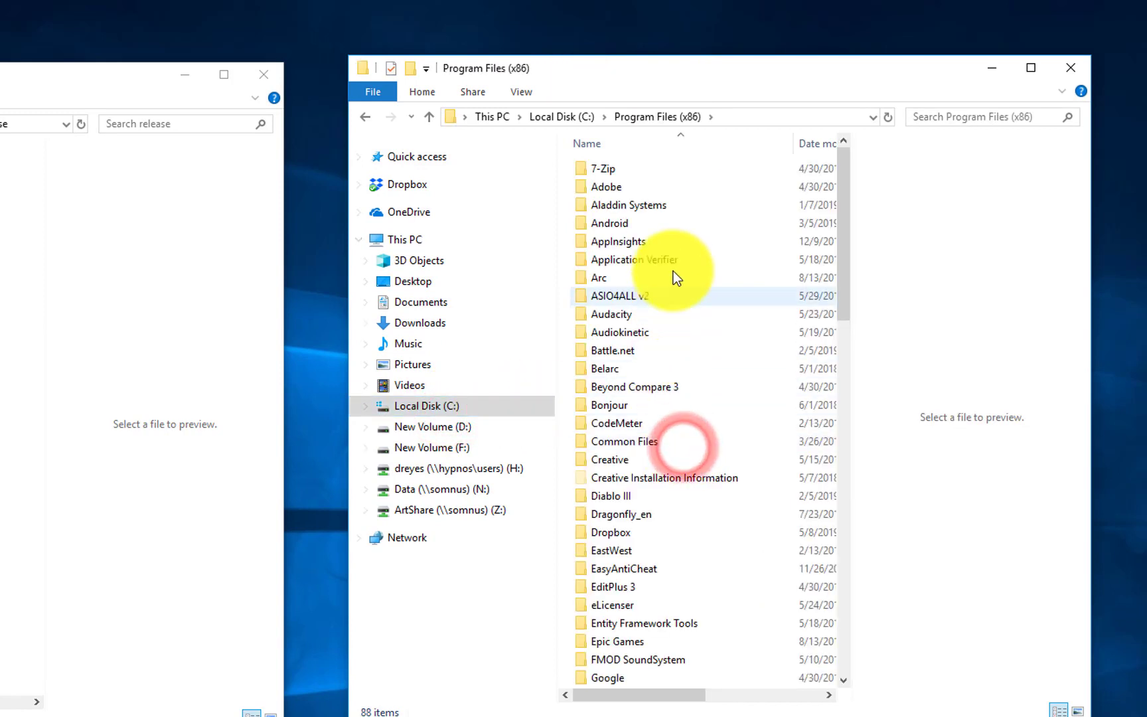
double_click(655, 332)
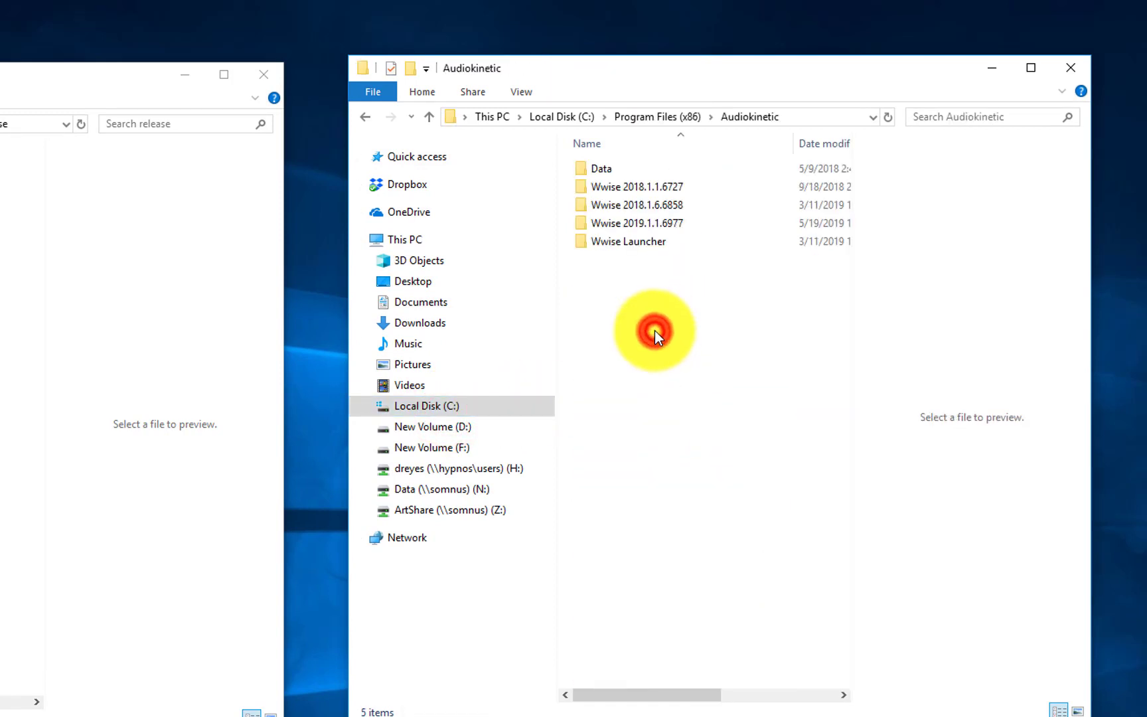
double_click(640, 226)
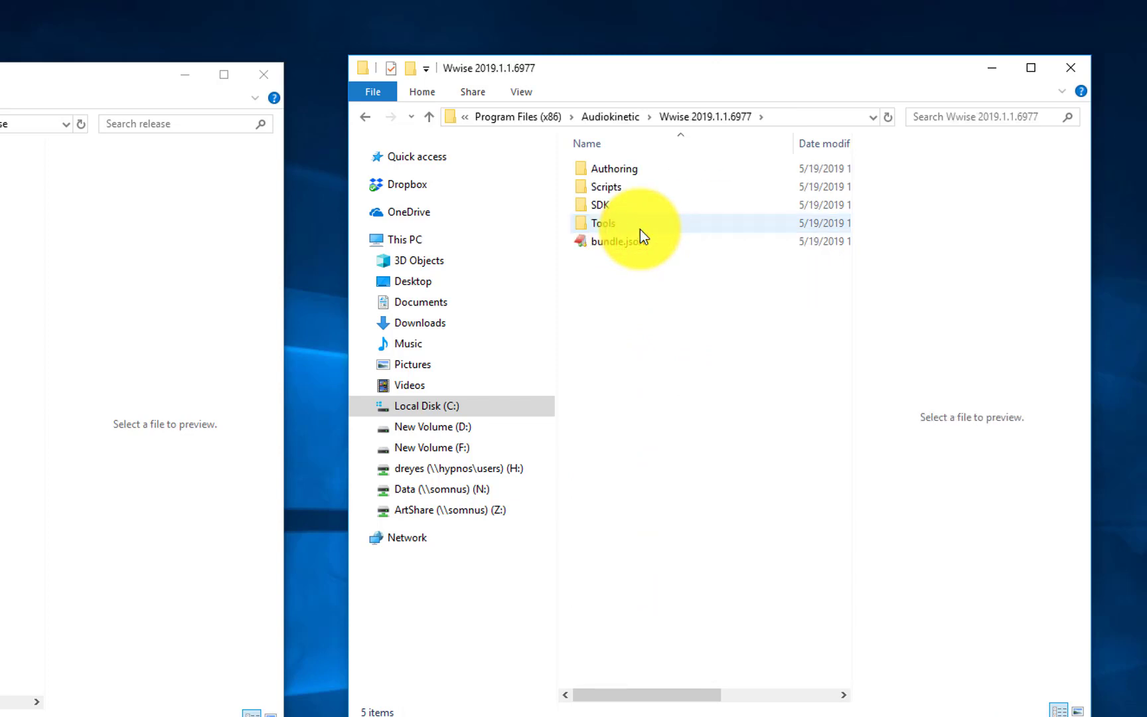
double_click(626, 174)
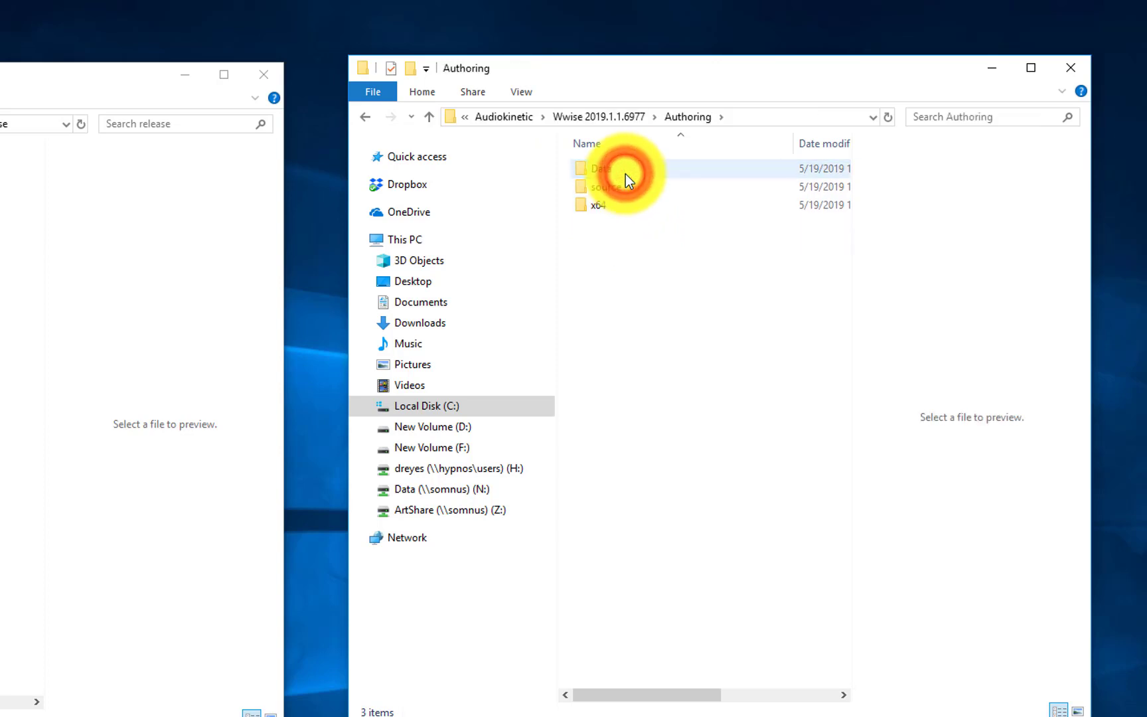
double_click(627, 204)
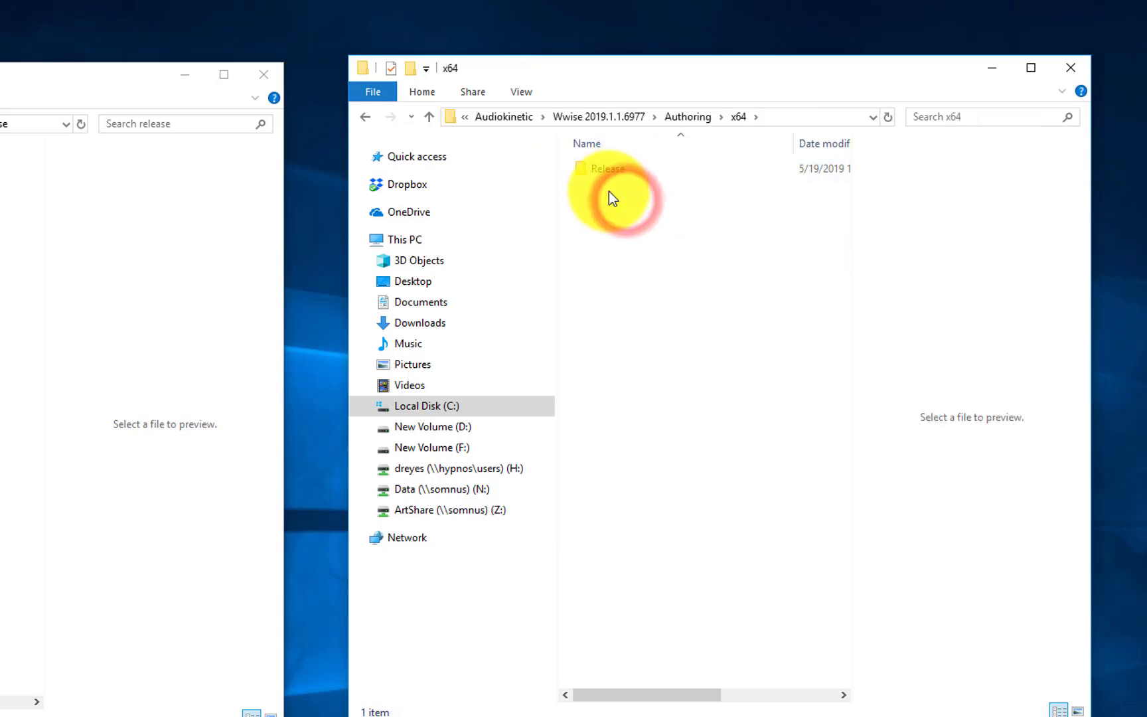
click(609, 169)
double_click(609, 169)
double_click(608, 167)
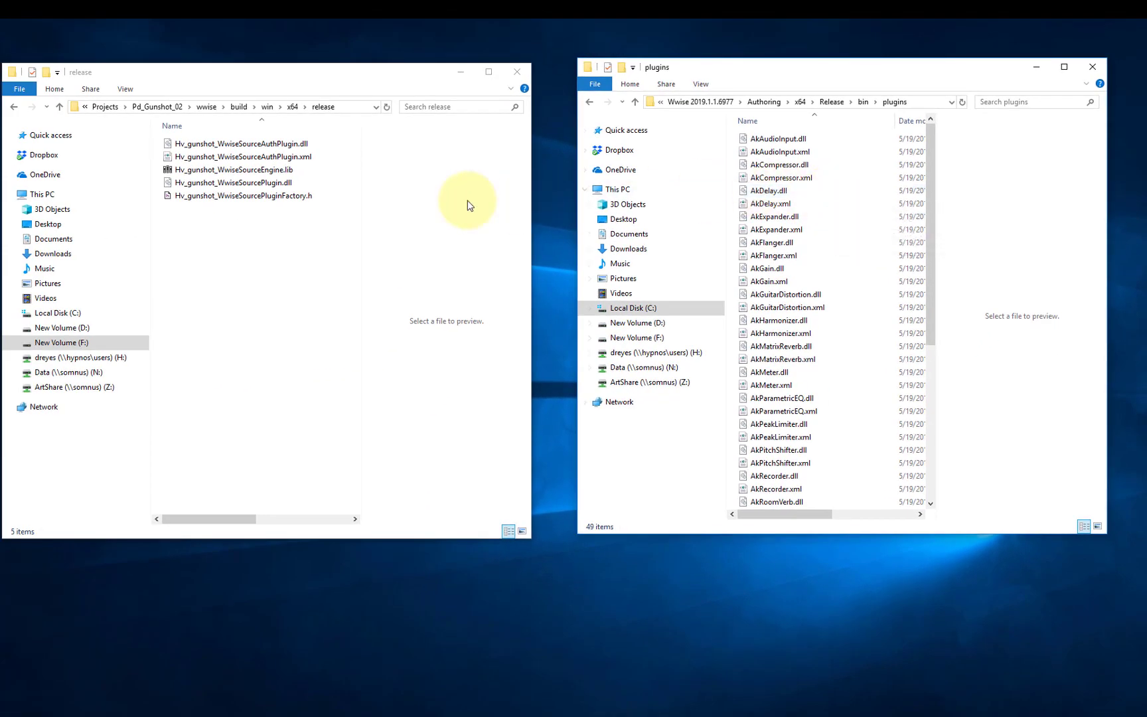
Copy Hv_gunshot_WwiseSourceAuthPlugin.dll and Hv_gunshot_WwiseSourceAuthPlugin.xml from the release folder into the Wwise plugins folder
click(316, 148)
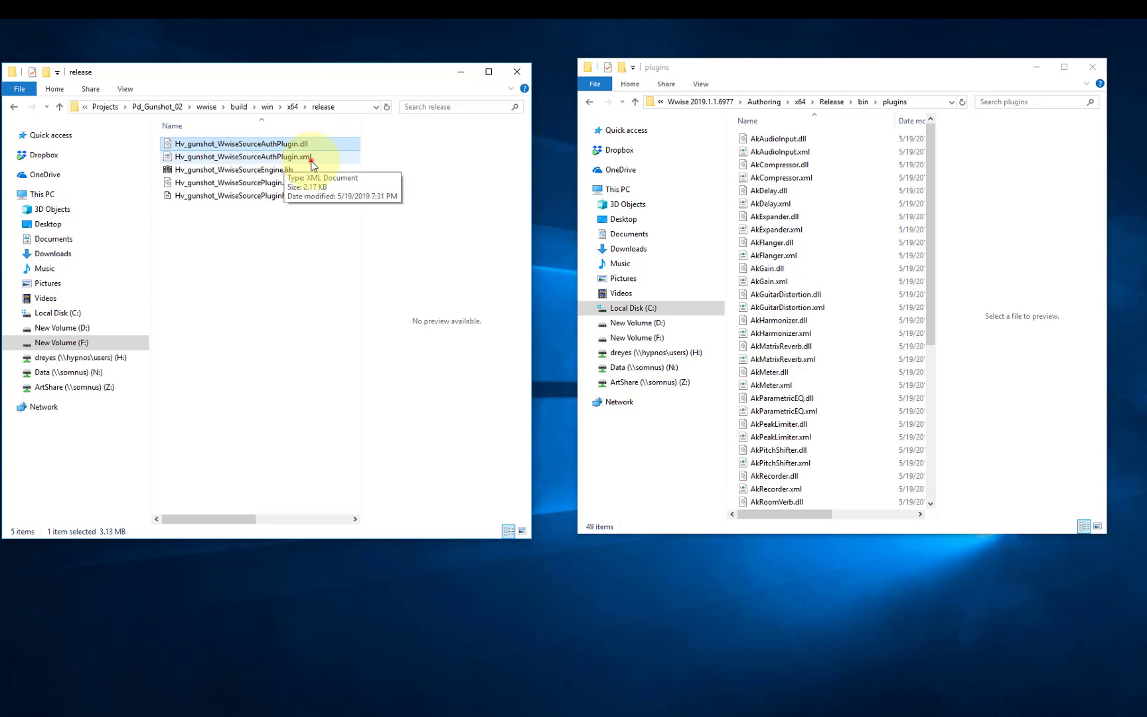
click(311, 163)
shift+click(298, 145)
right_click(302, 151)
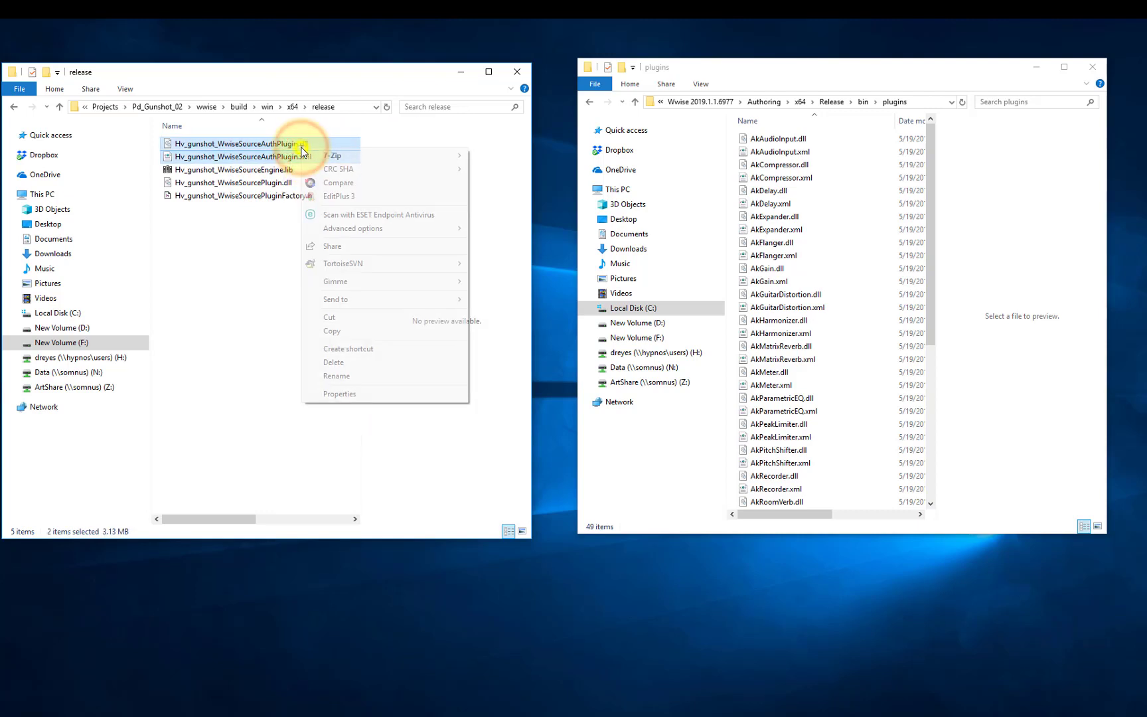
click(355, 330)
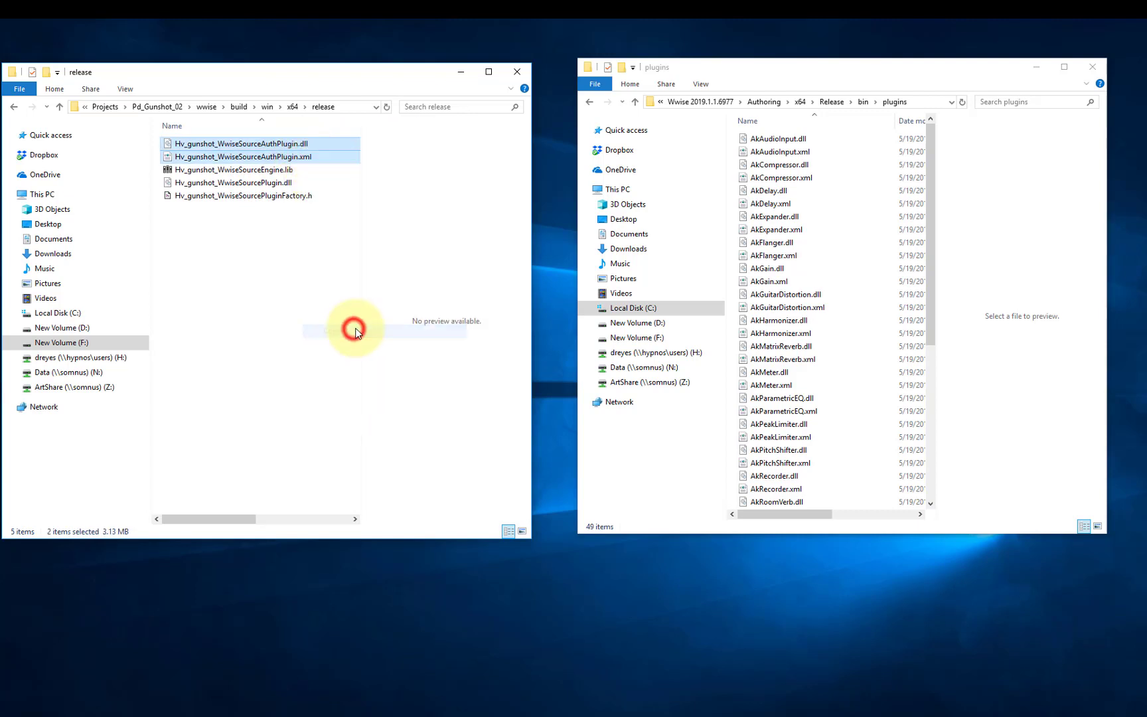
right_click(853, 284)
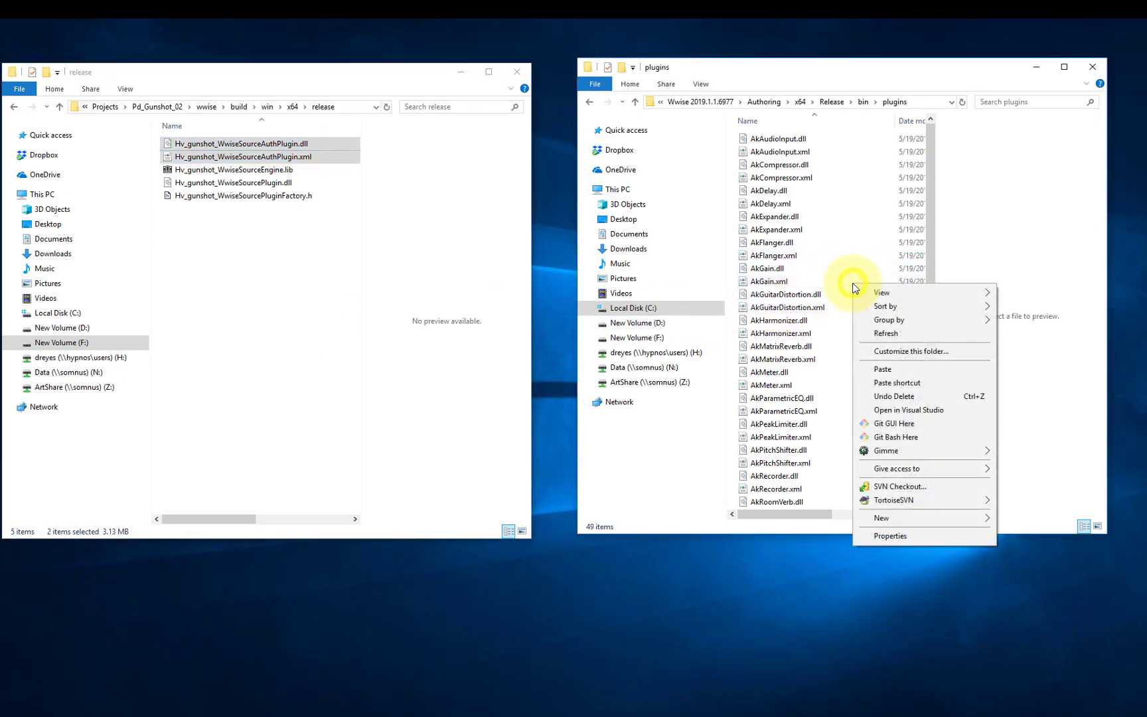
click(882, 369)
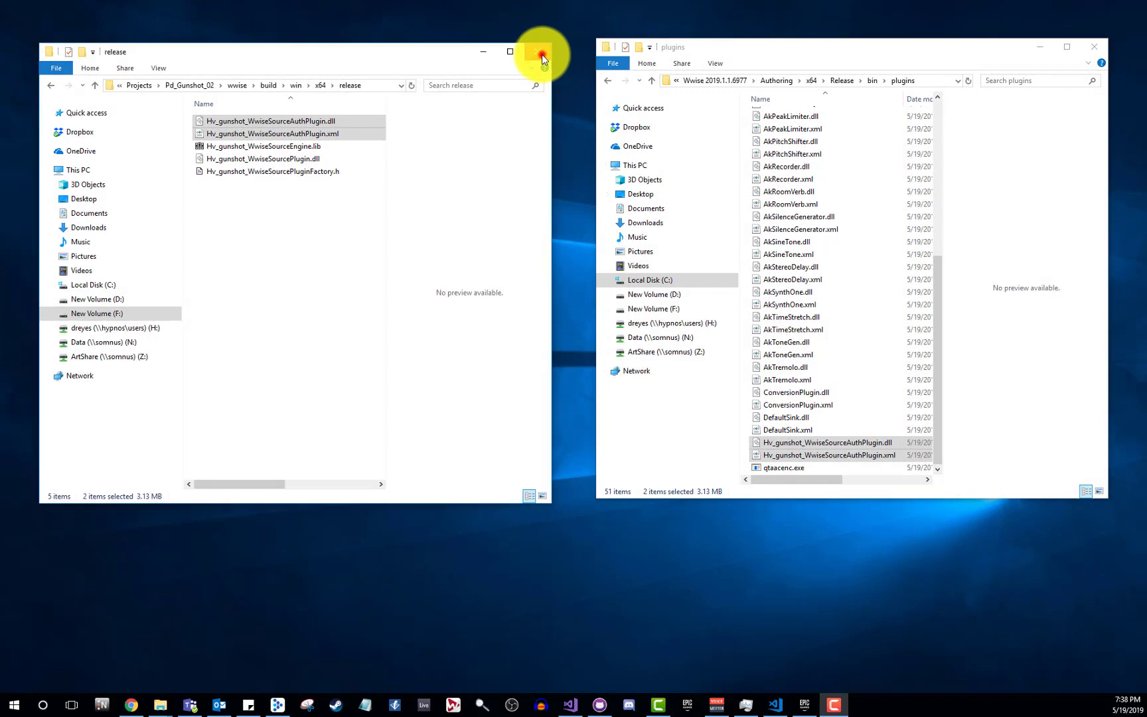
Close both File Explorer windows and start the 64-bit Wwise 2019.1.1.6977 from the Wwise Launcher
click(541, 52)
click(1088, 51)
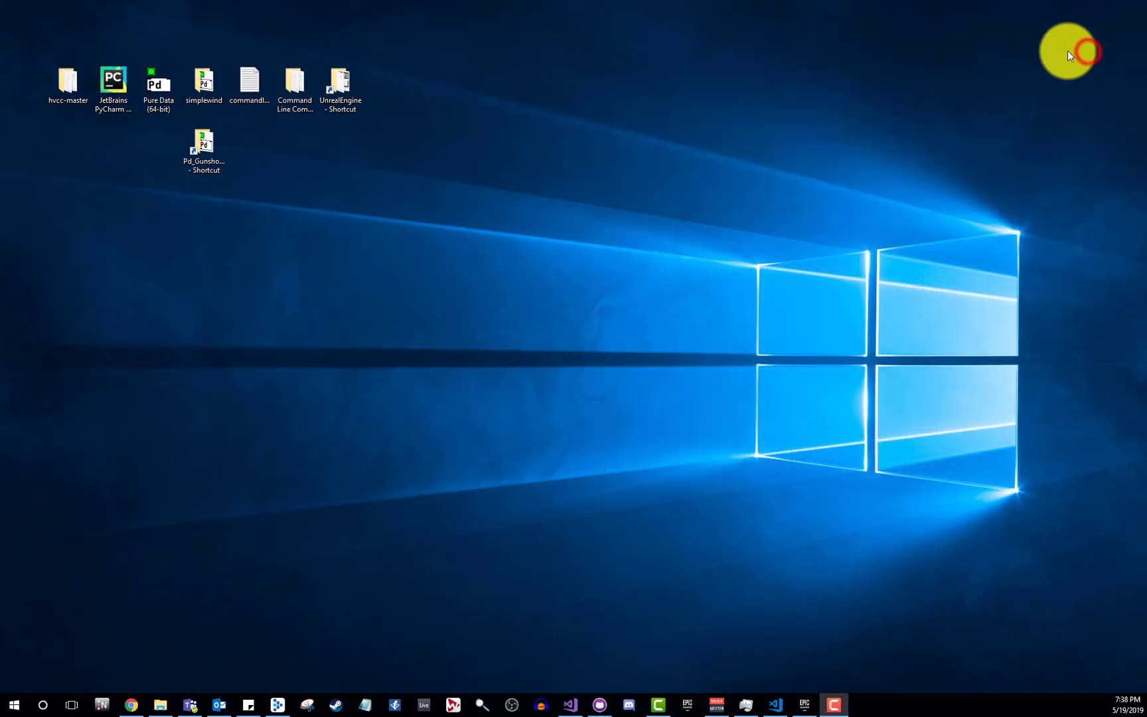
click(278, 705)
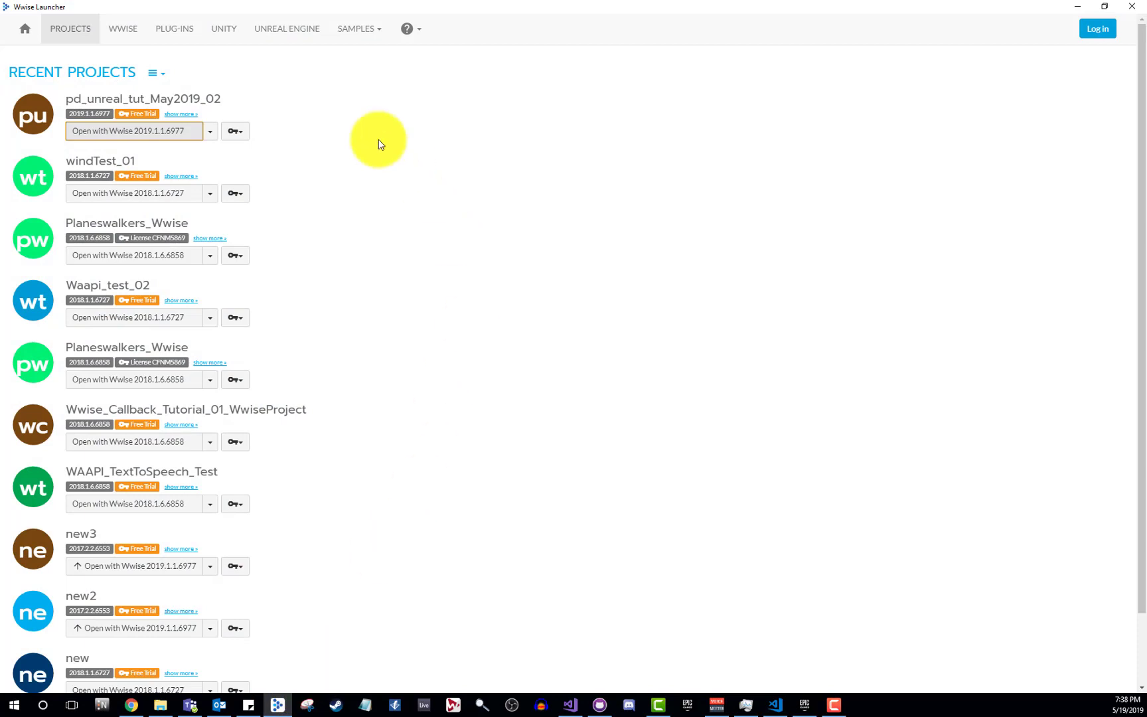
click(128, 32)
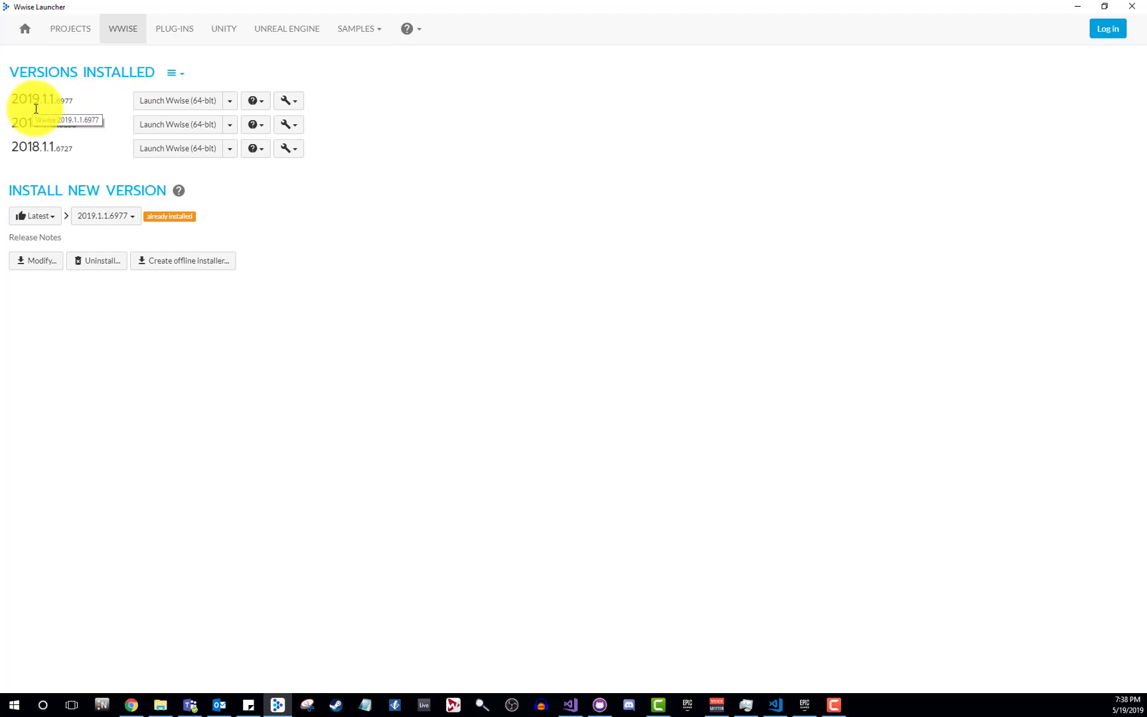
click(186, 107)
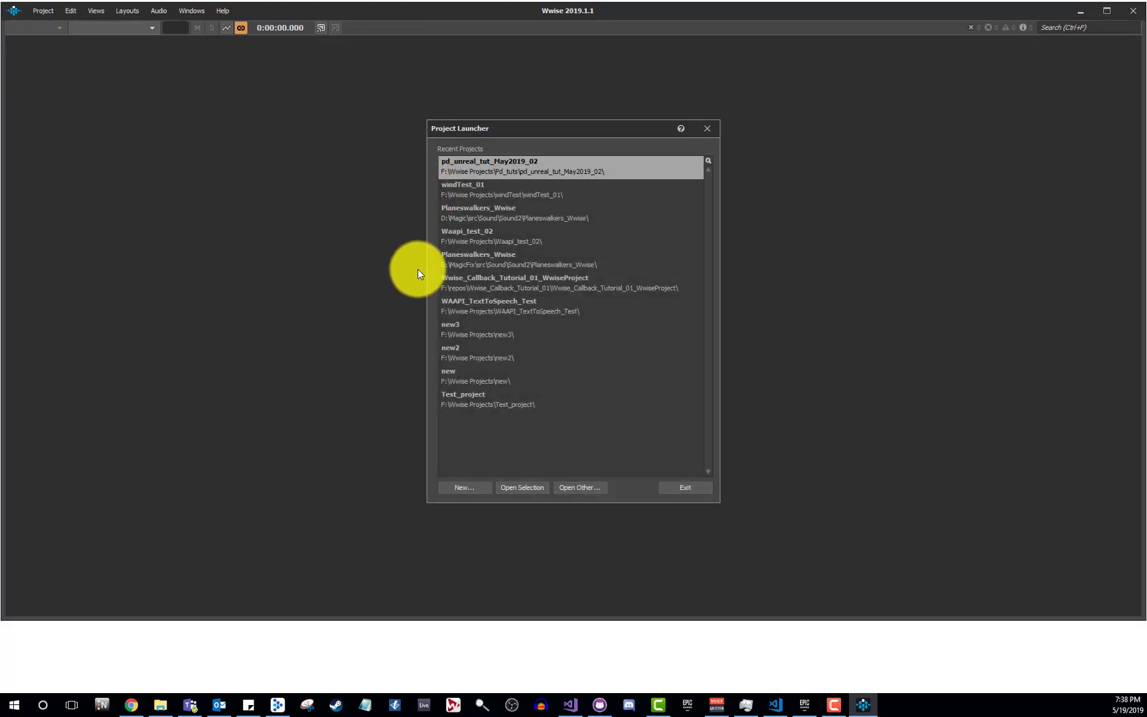
Create a project named Unreal_Pd_Gunshot in F:\Wwise Projects\Pd_tuts without the Synth One assets, dismiss the License Manager and maximize the window
click(472, 487)
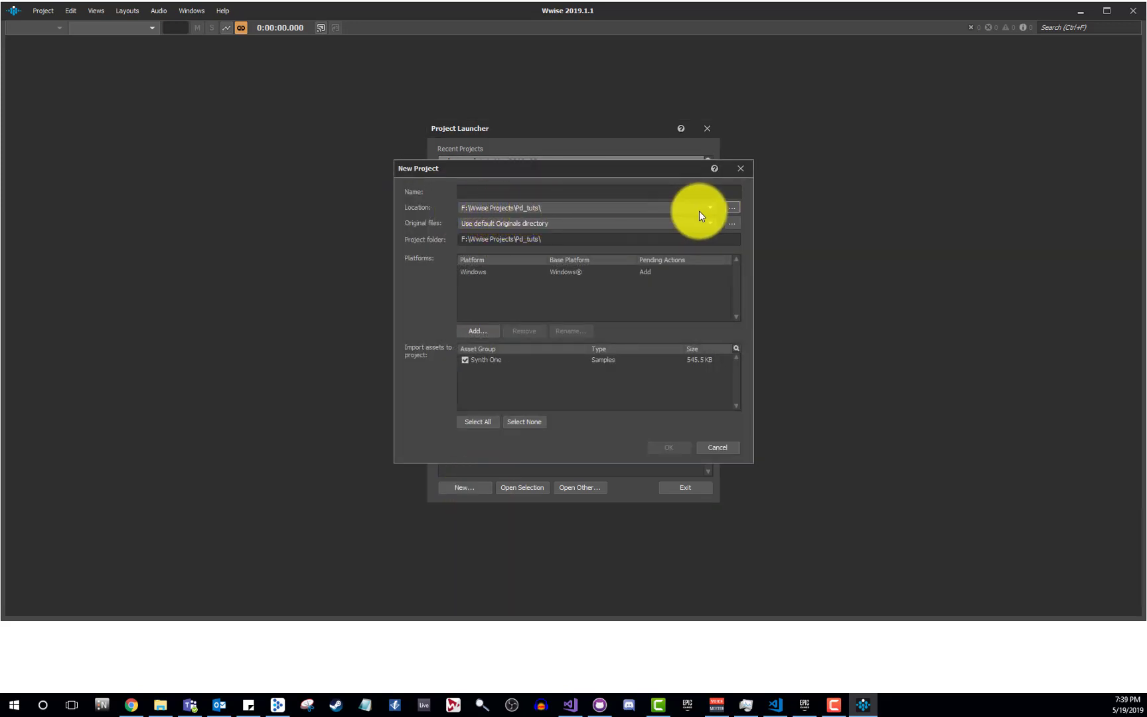
click(559, 192)
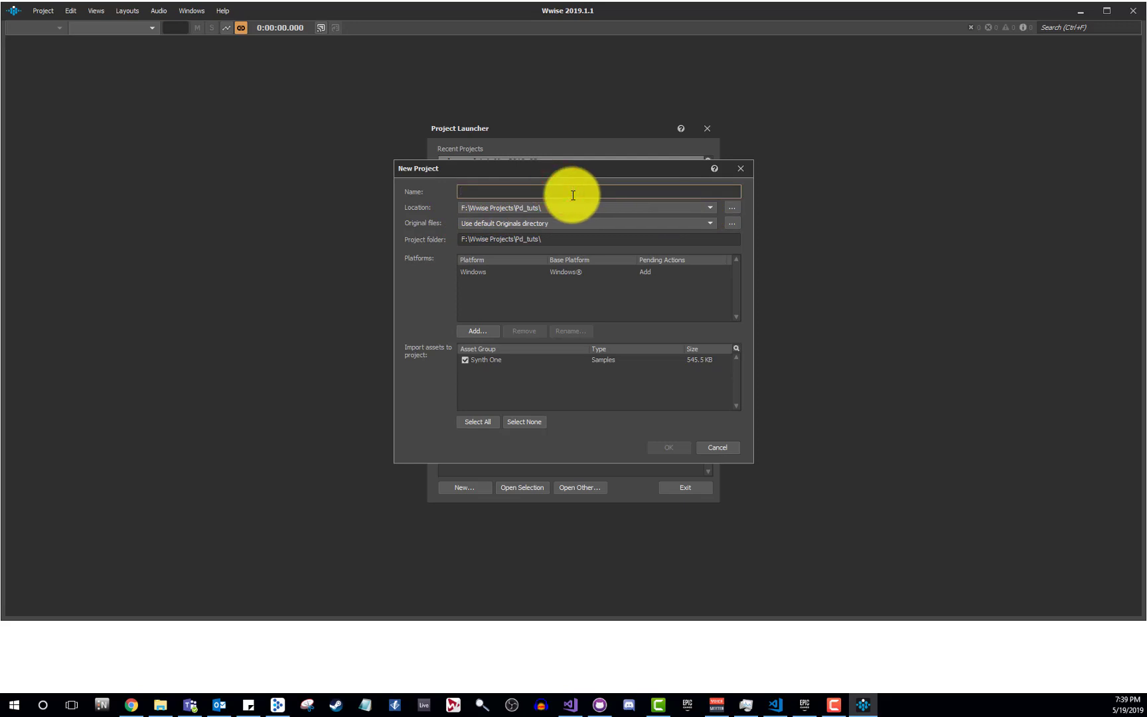
text(Unreal_Pd_Gunshot)
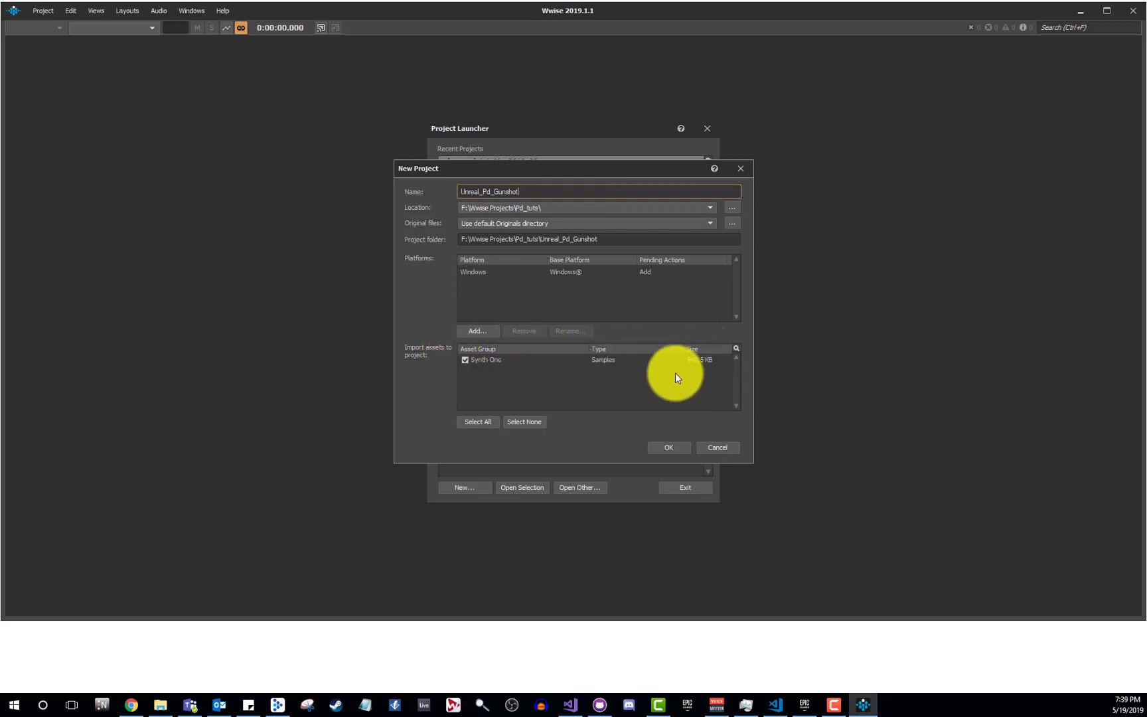
click(465, 360)
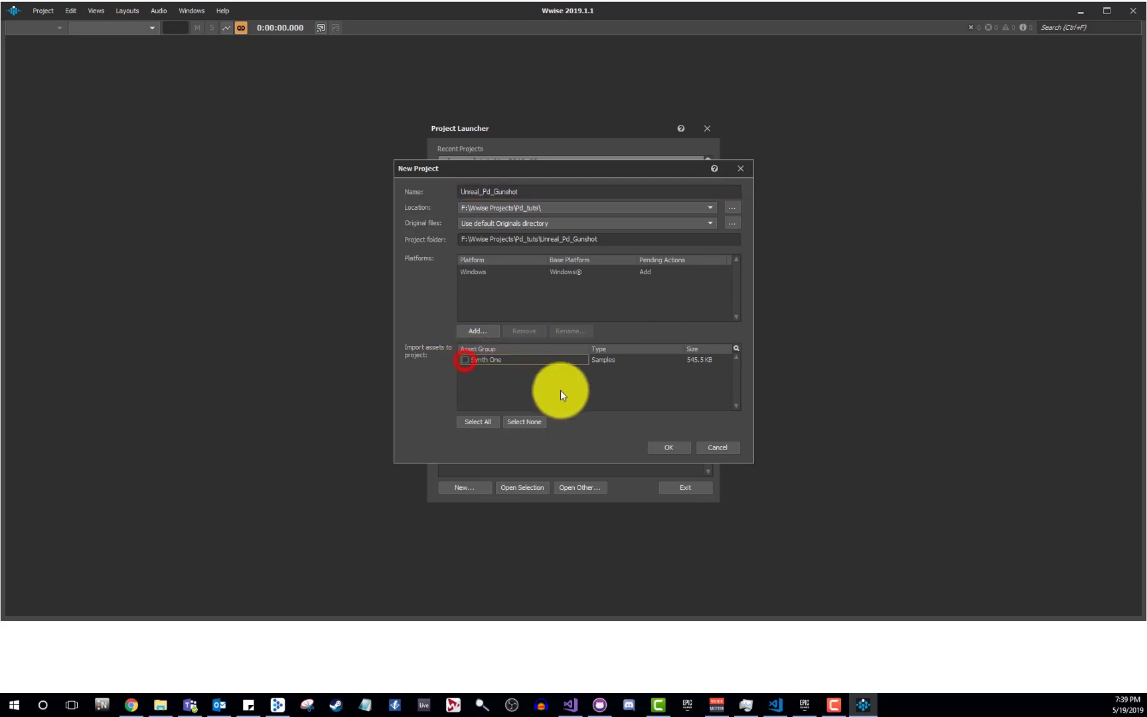
click(672, 446)
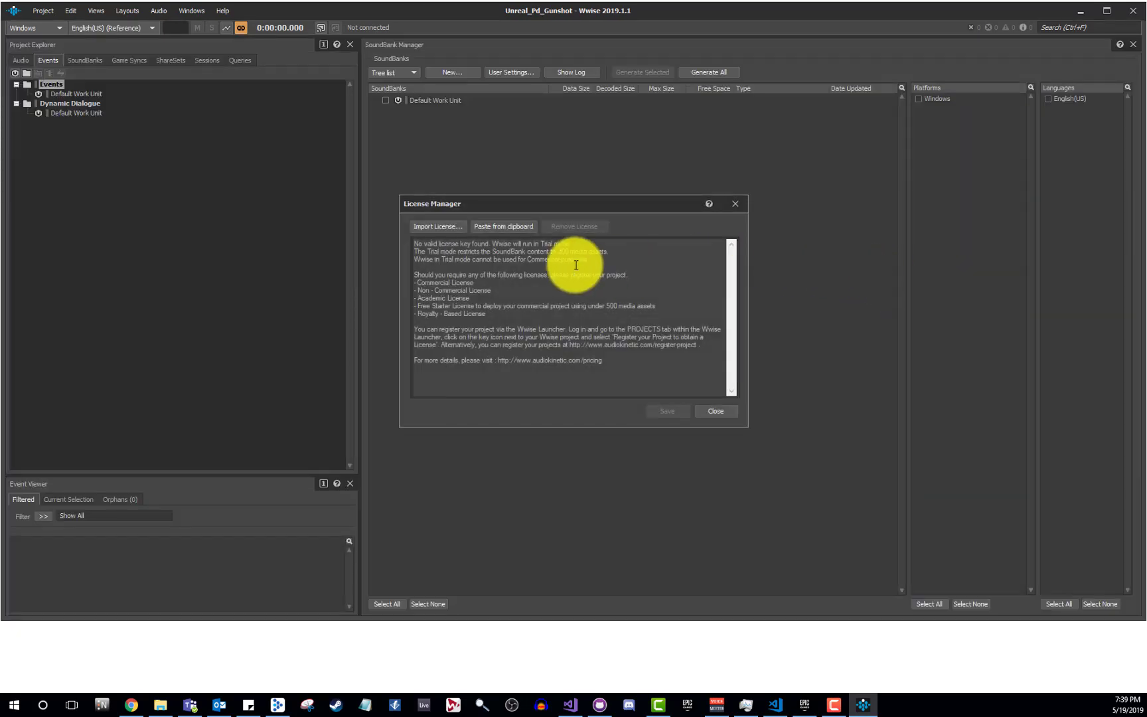
click(711, 411)
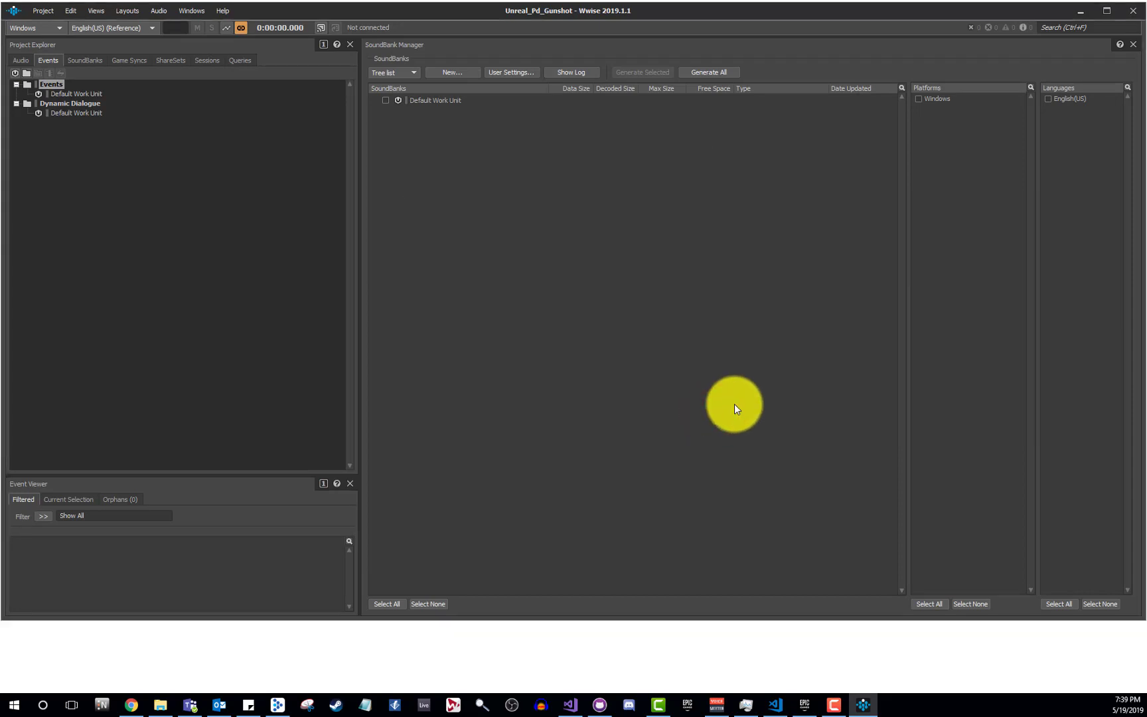
click(1105, 12)
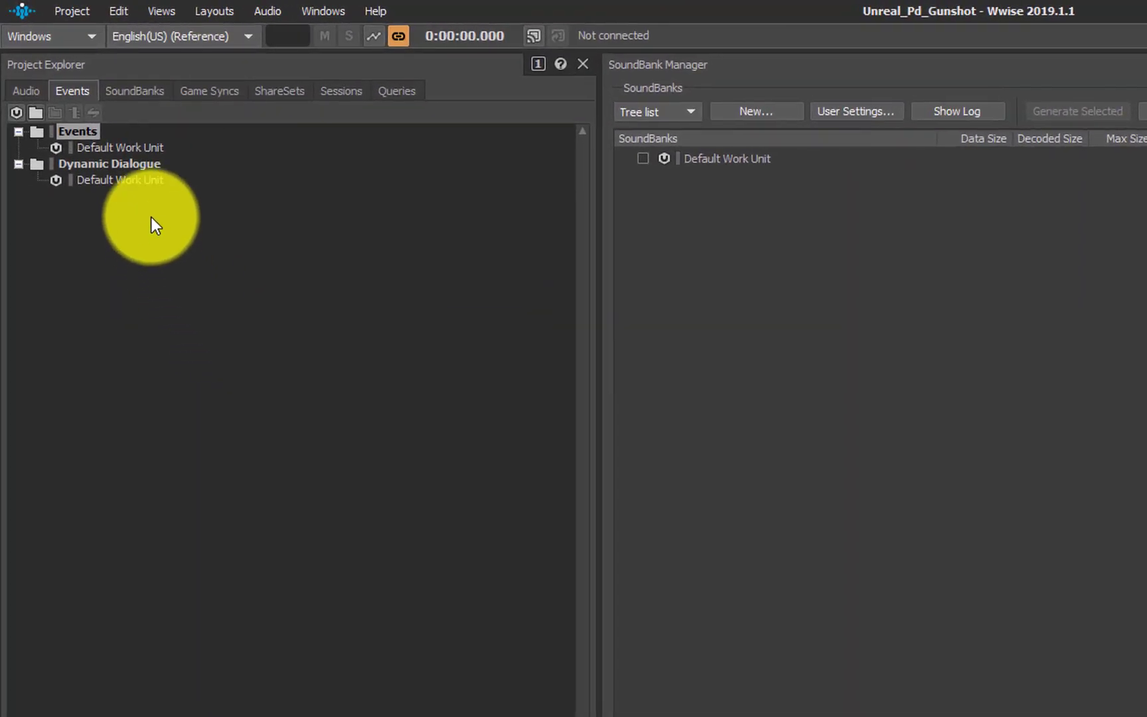
Add a Sound SFX named Gunshot to the Default Work Unit of the Actor-Mixer Hierarchy
click(26, 90)
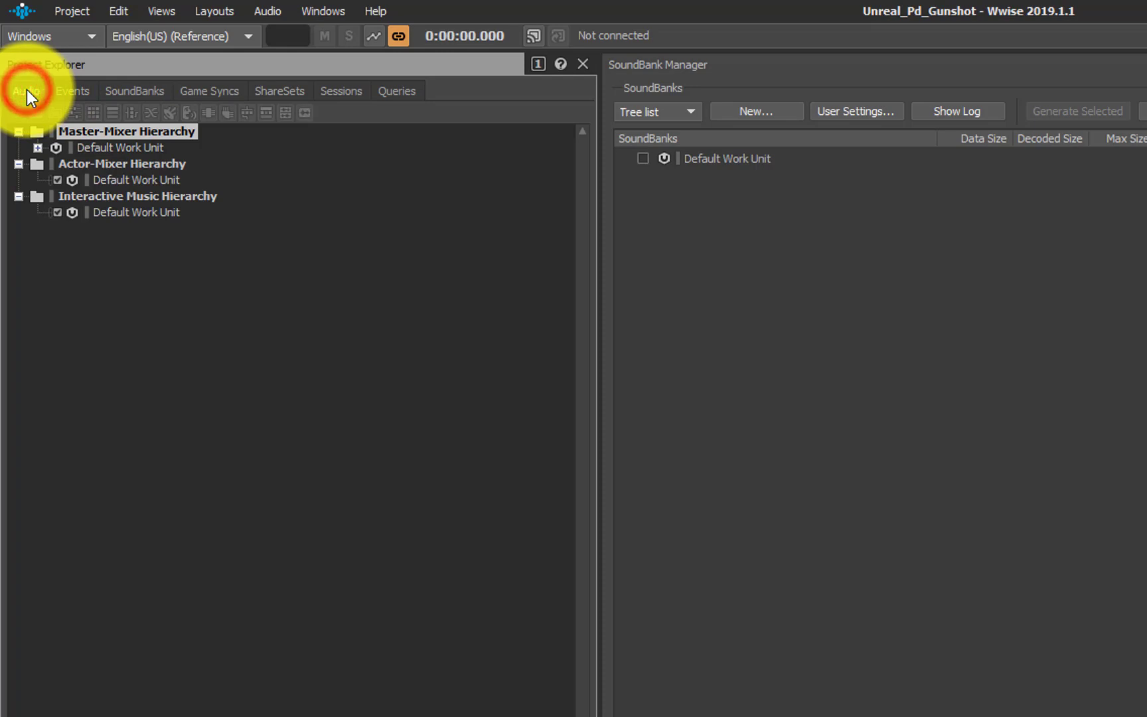
click(116, 180)
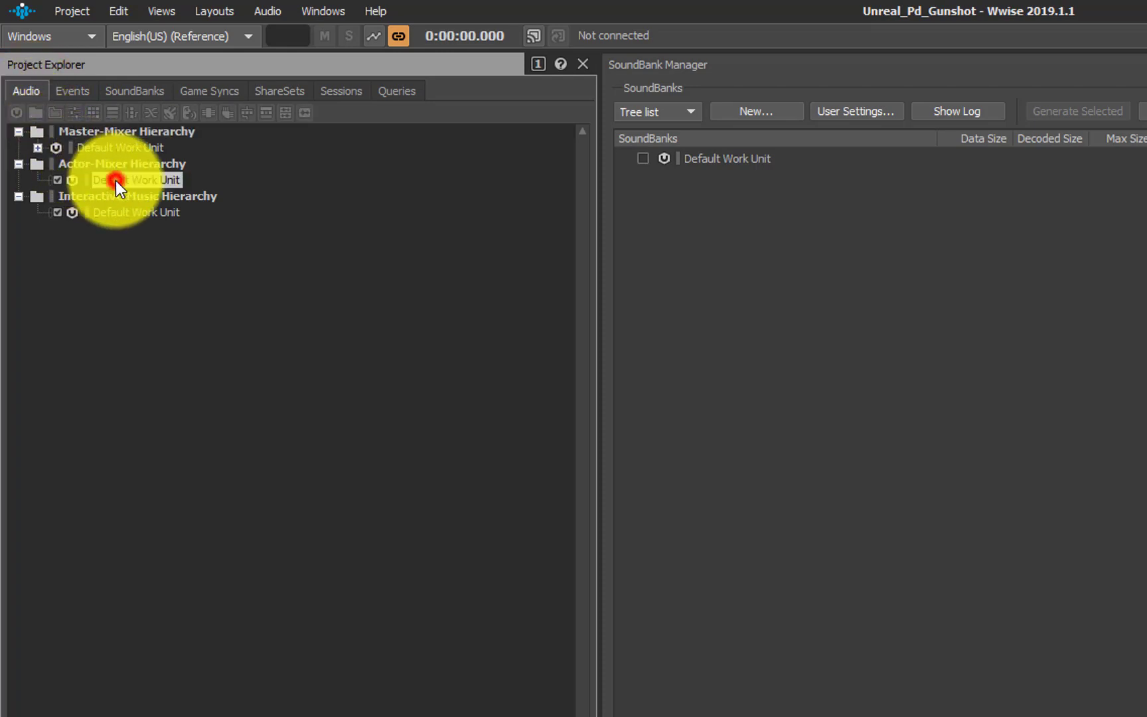
click(168, 113)
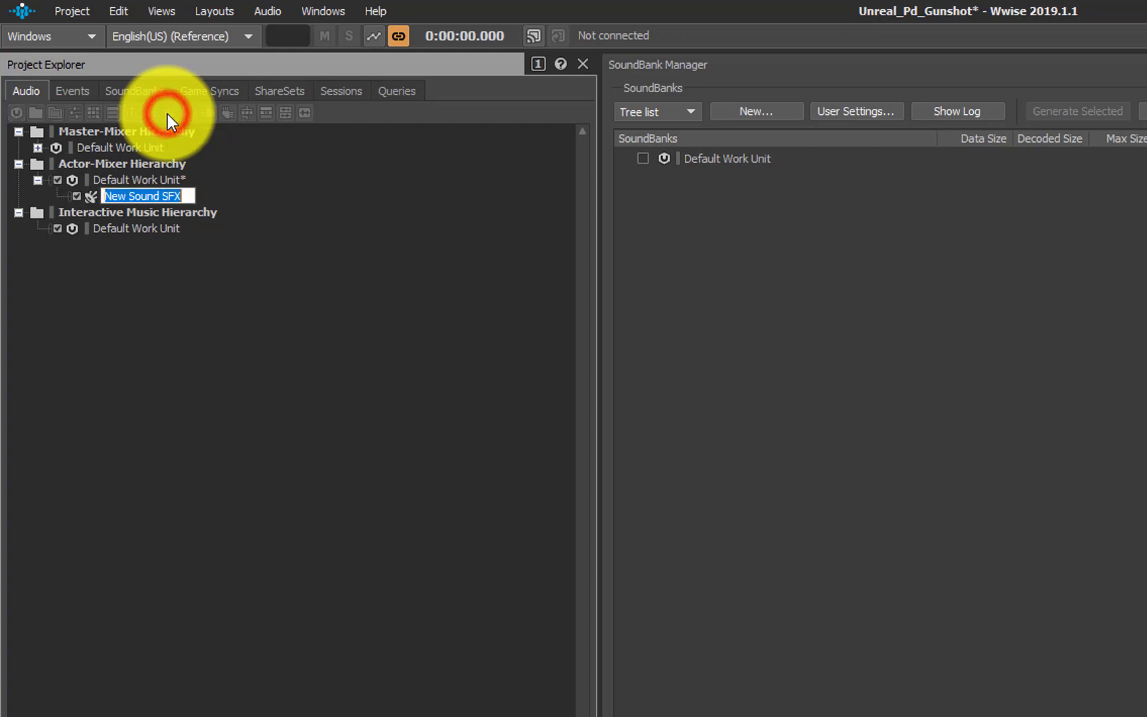
text(Gunshot)
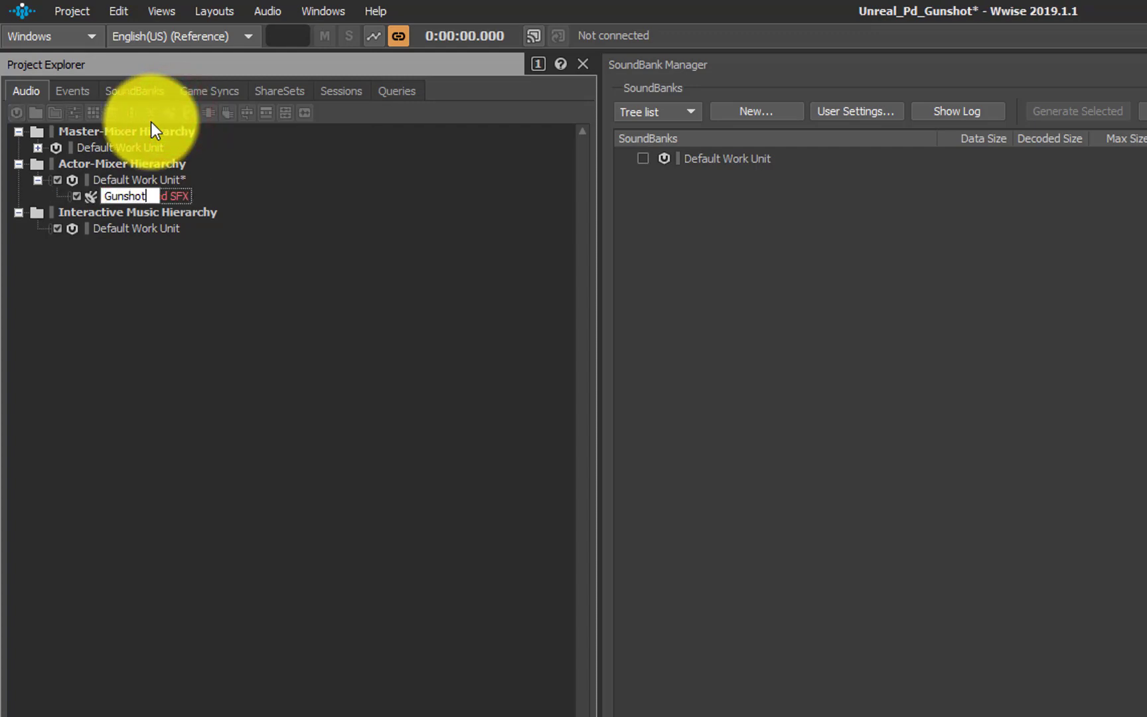
key(Return)
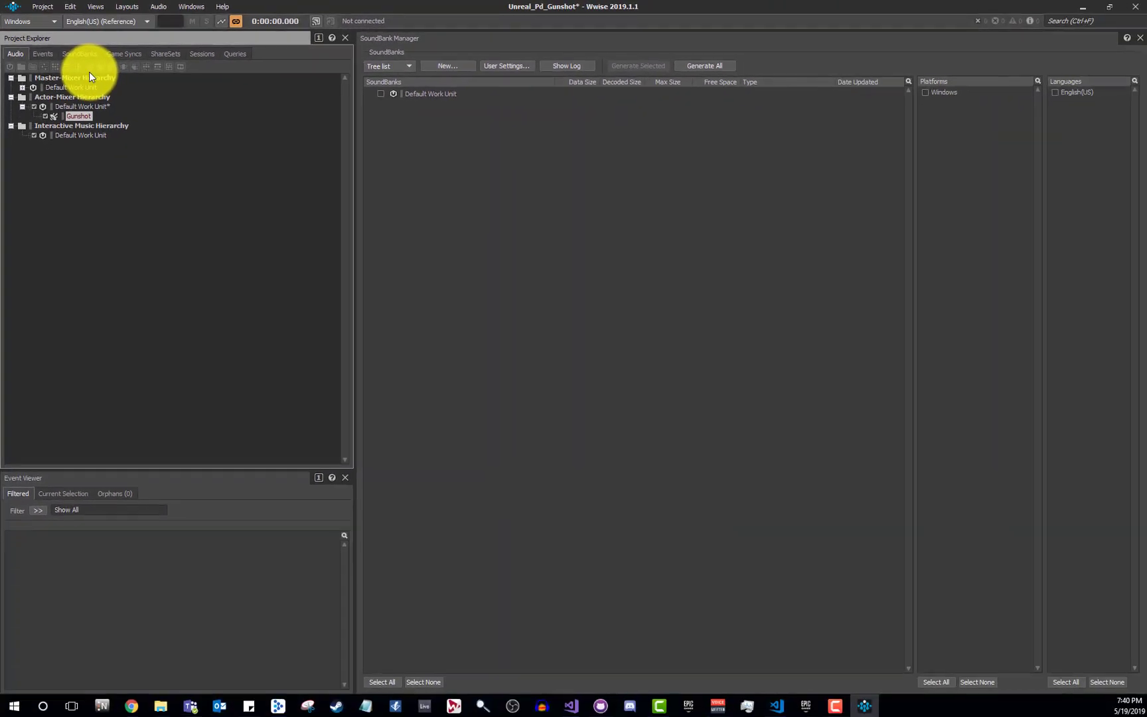
In the Designer layout, add the gunshot plug-in as the Gunshot sound's source and audition the sound
click(84, 117)
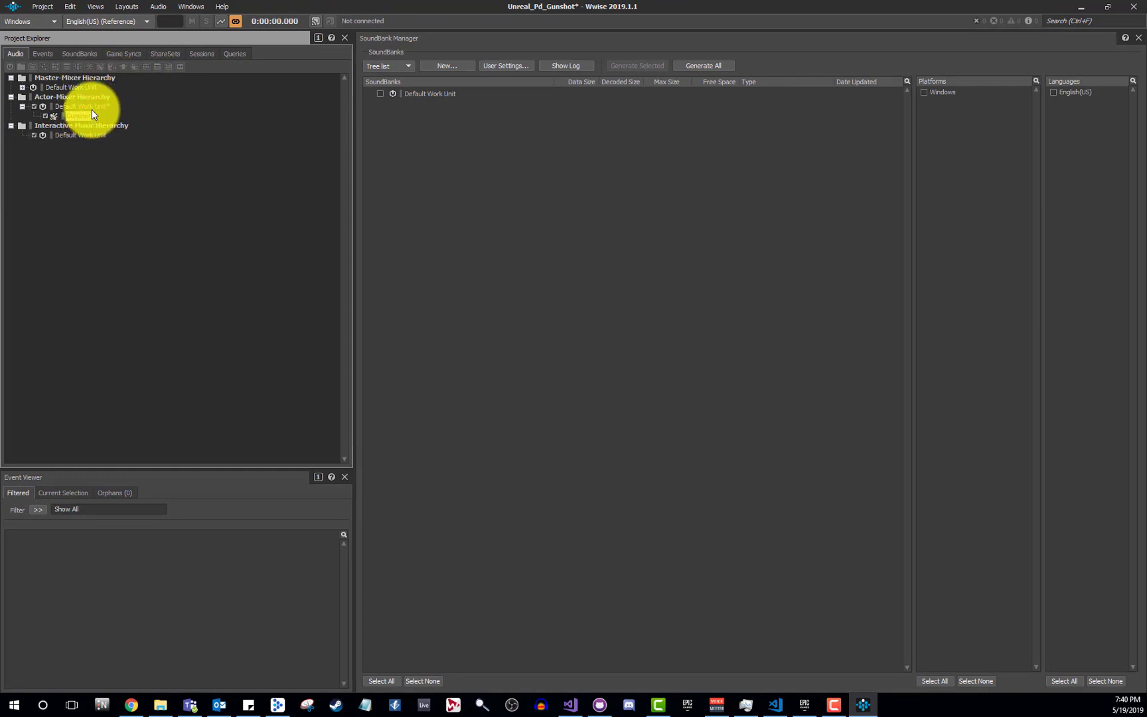
key(F5)
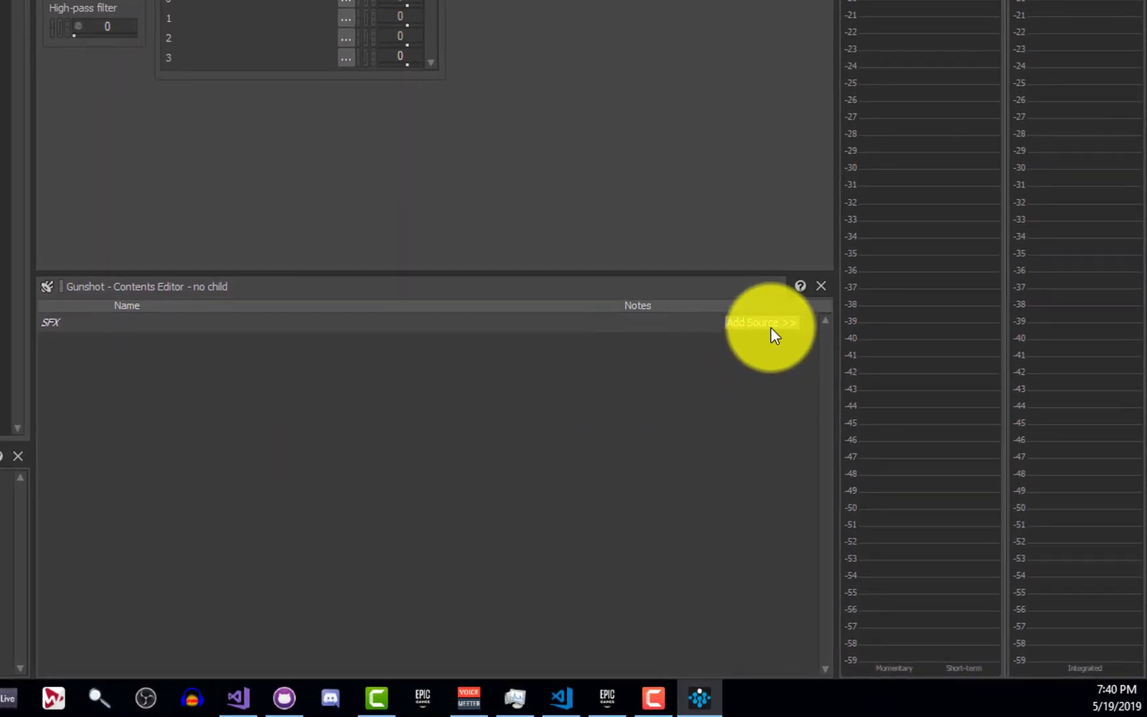
click(771, 327)
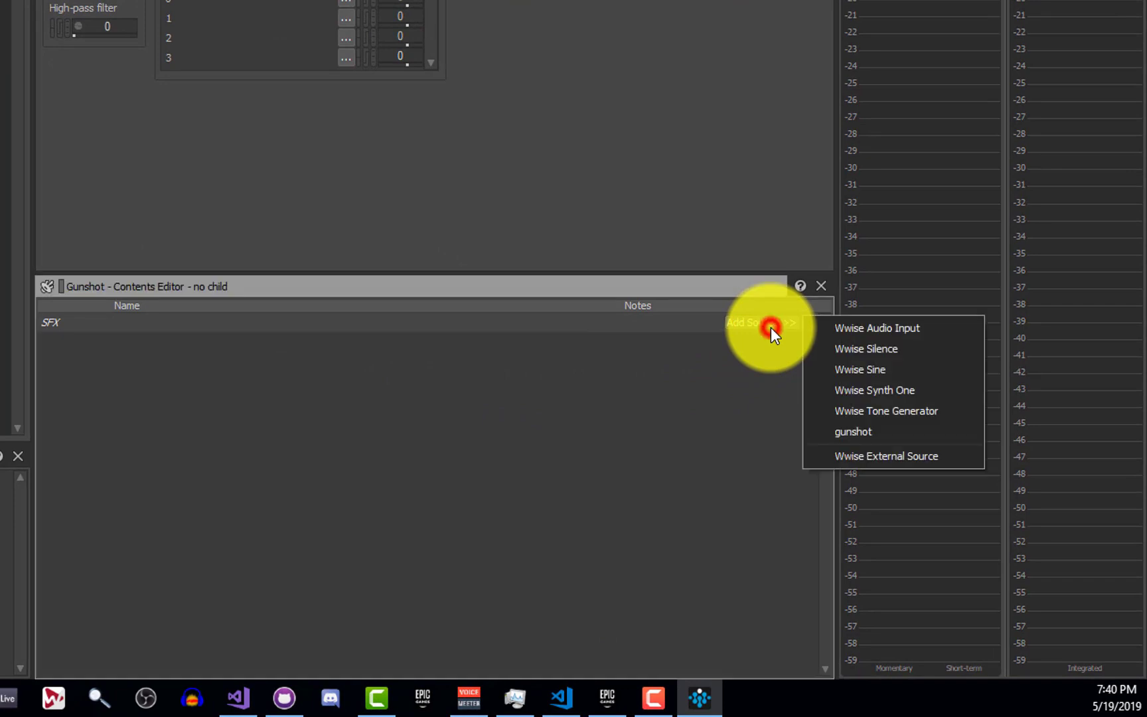
click(865, 432)
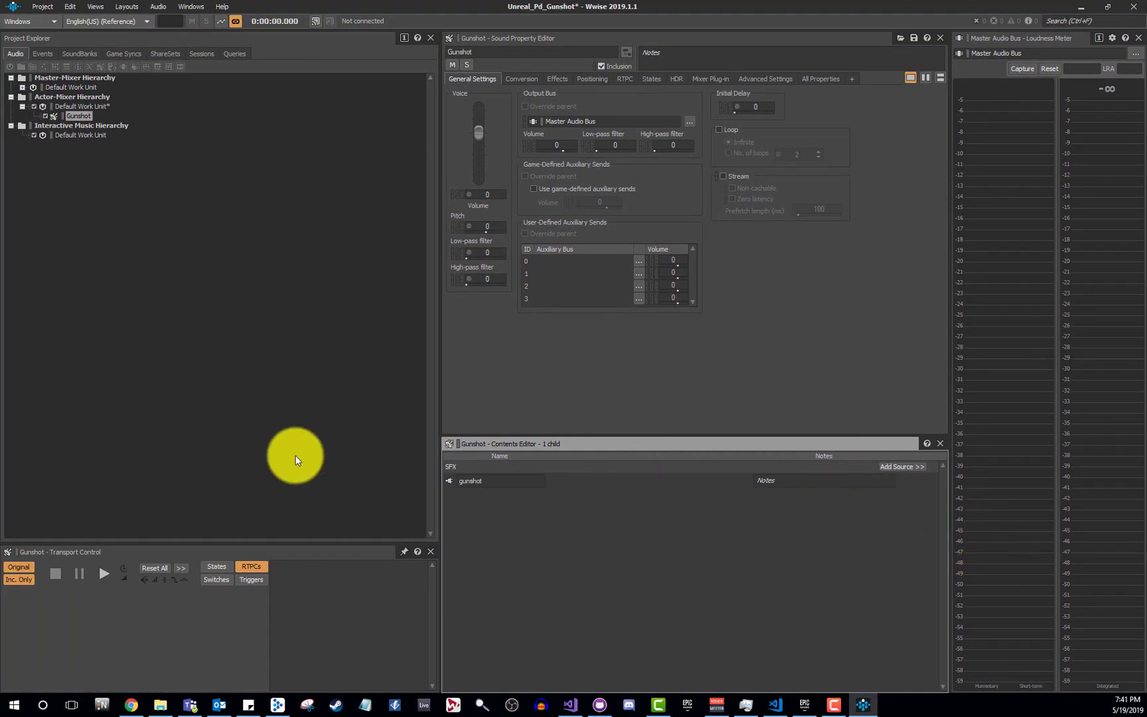
click(103, 578)
click(103, 577)
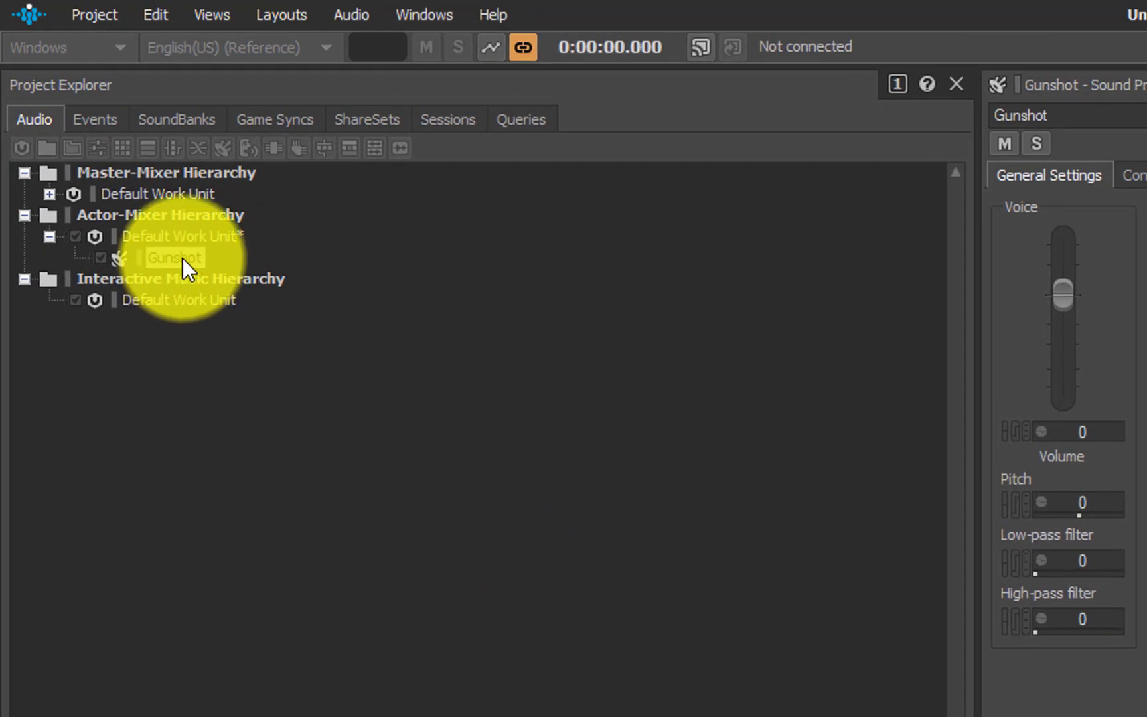
Create a Play event for the Gunshot sound and select Play_Gunshot in the Events Default Work Unit
right_click(183, 258)
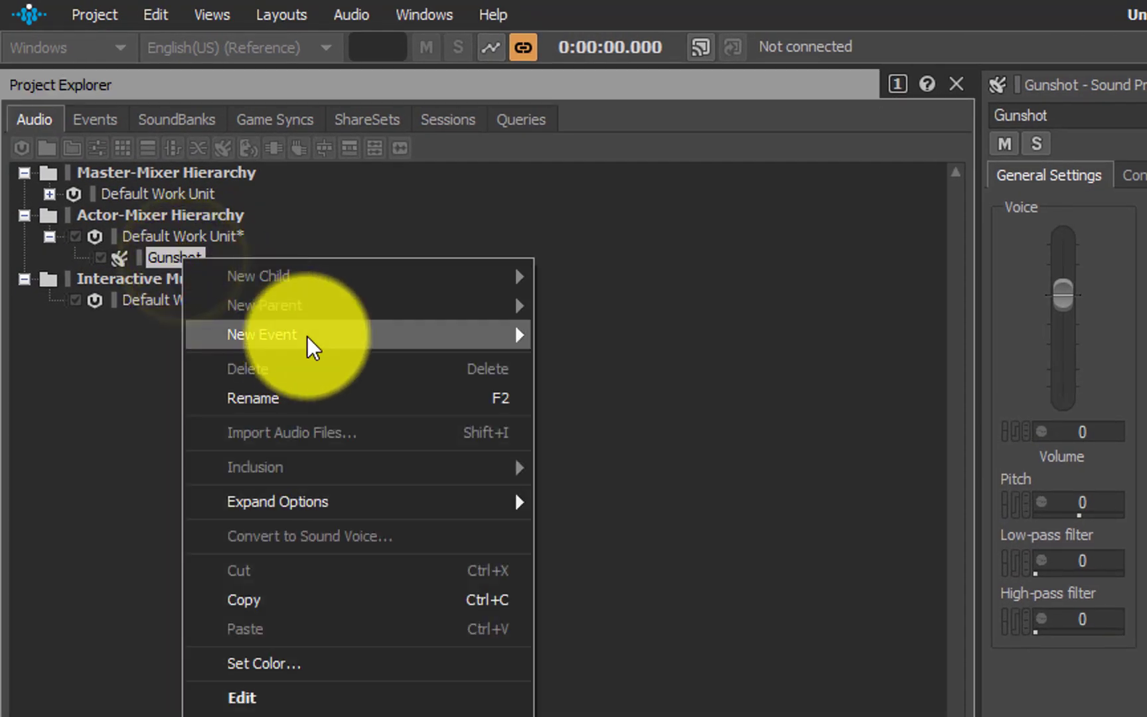
mouse_move(307, 338)
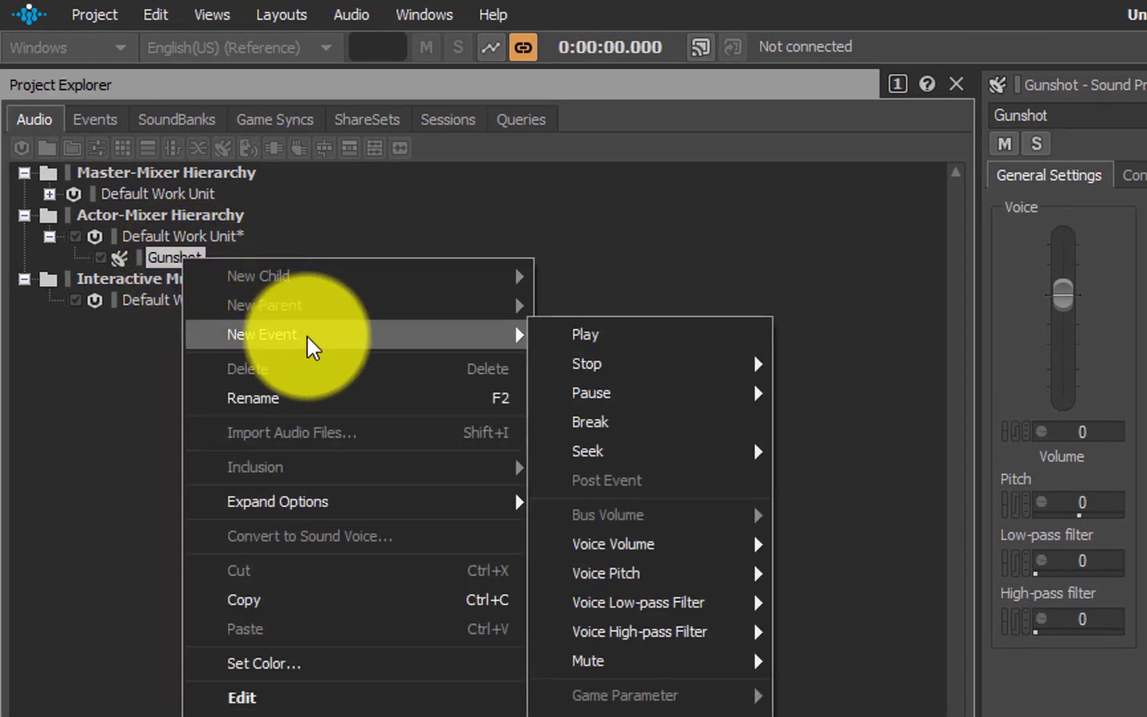
click(631, 332)
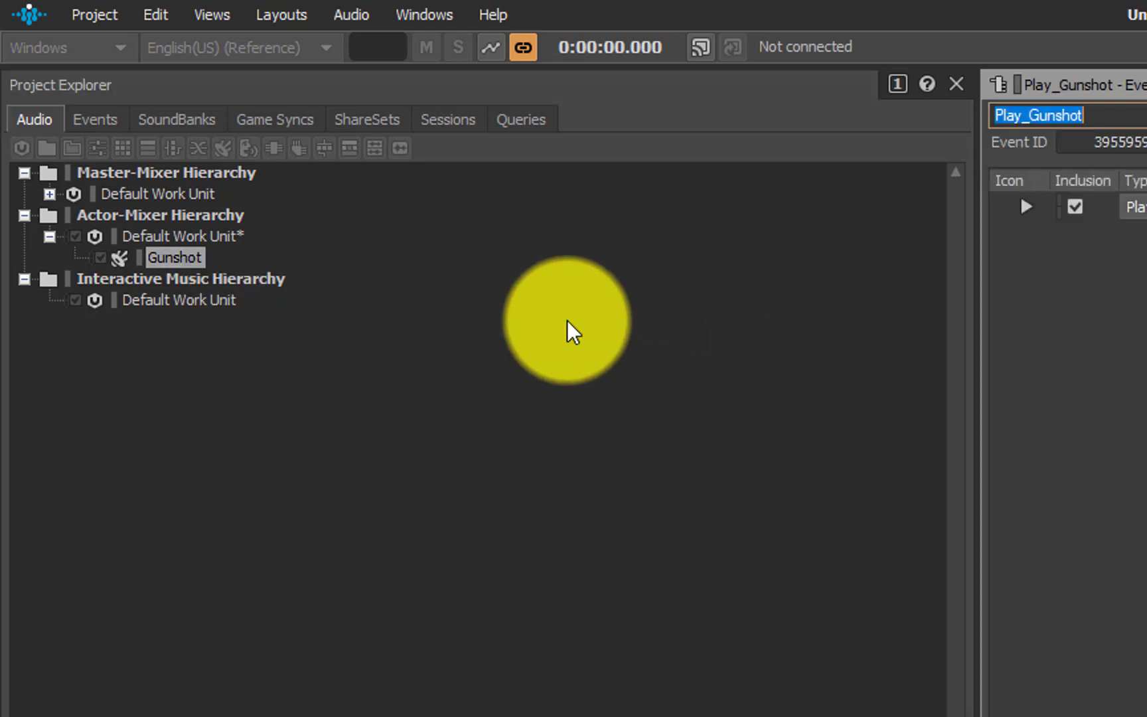
click(90, 120)
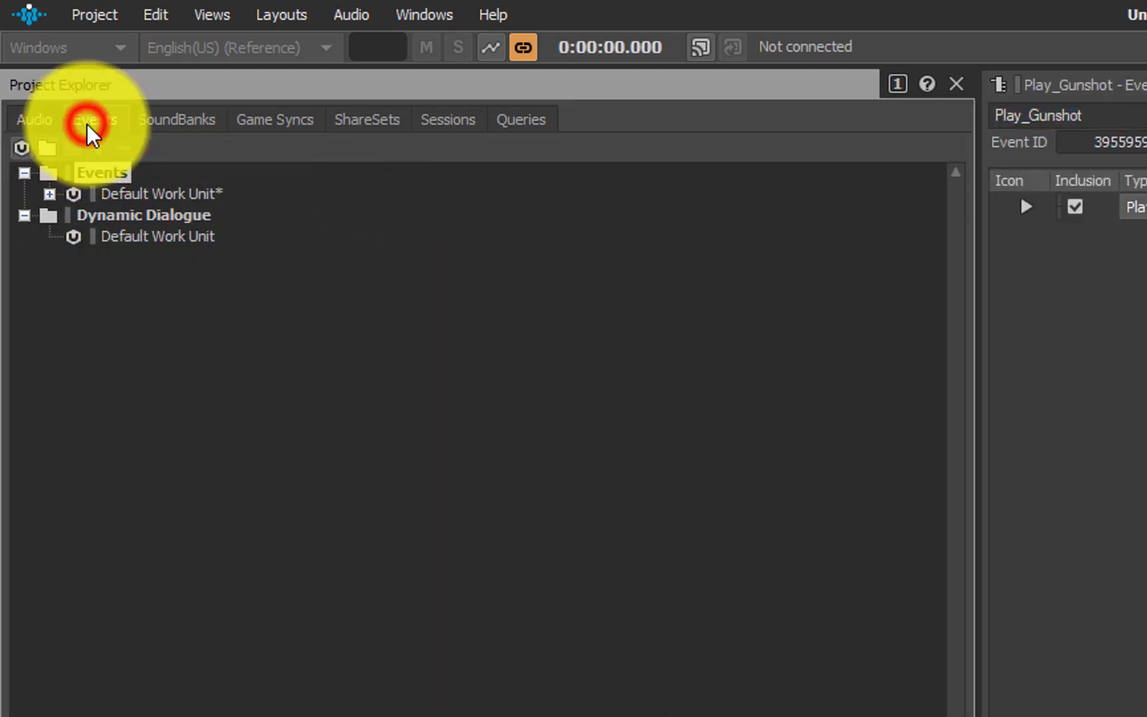
click(53, 195)
click(174, 216)
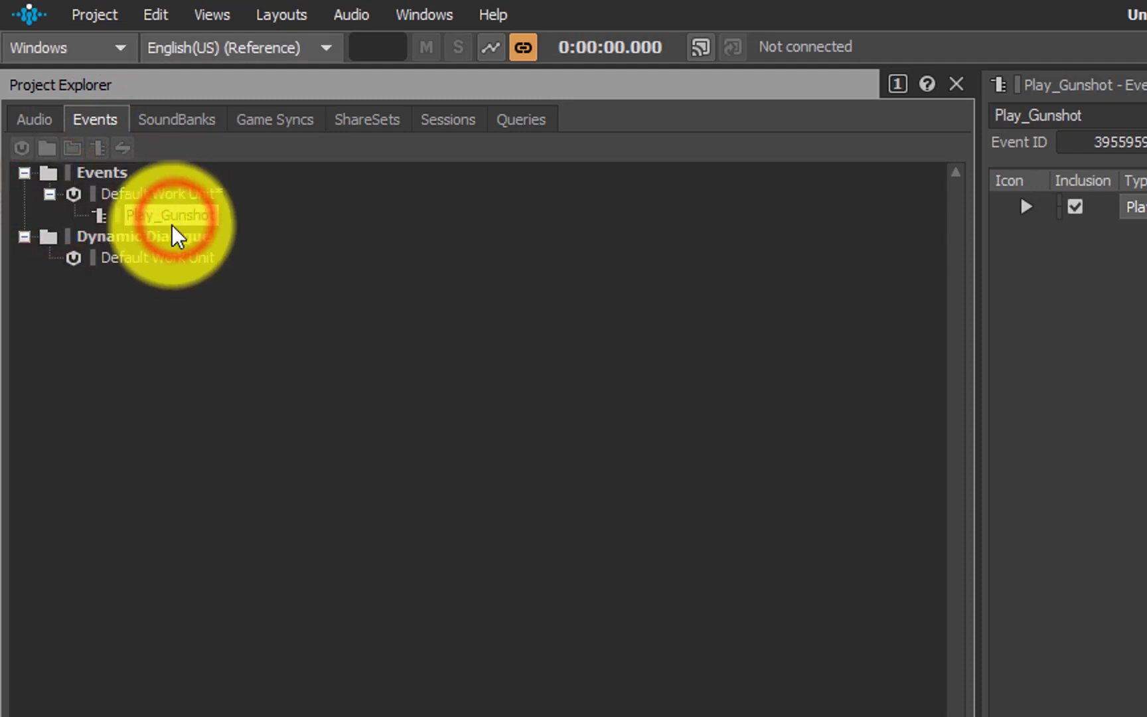
Create a SoundBank named main in the SoundBanks Default Work Unit
click(174, 120)
click(194, 196)
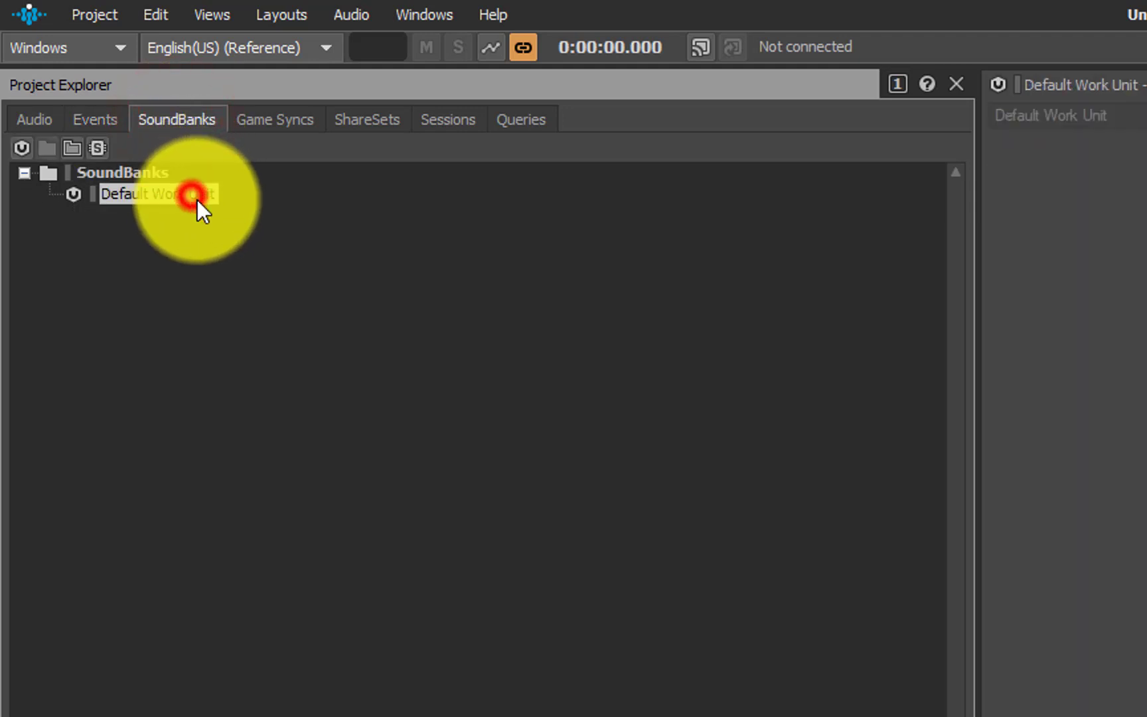
click(96, 152)
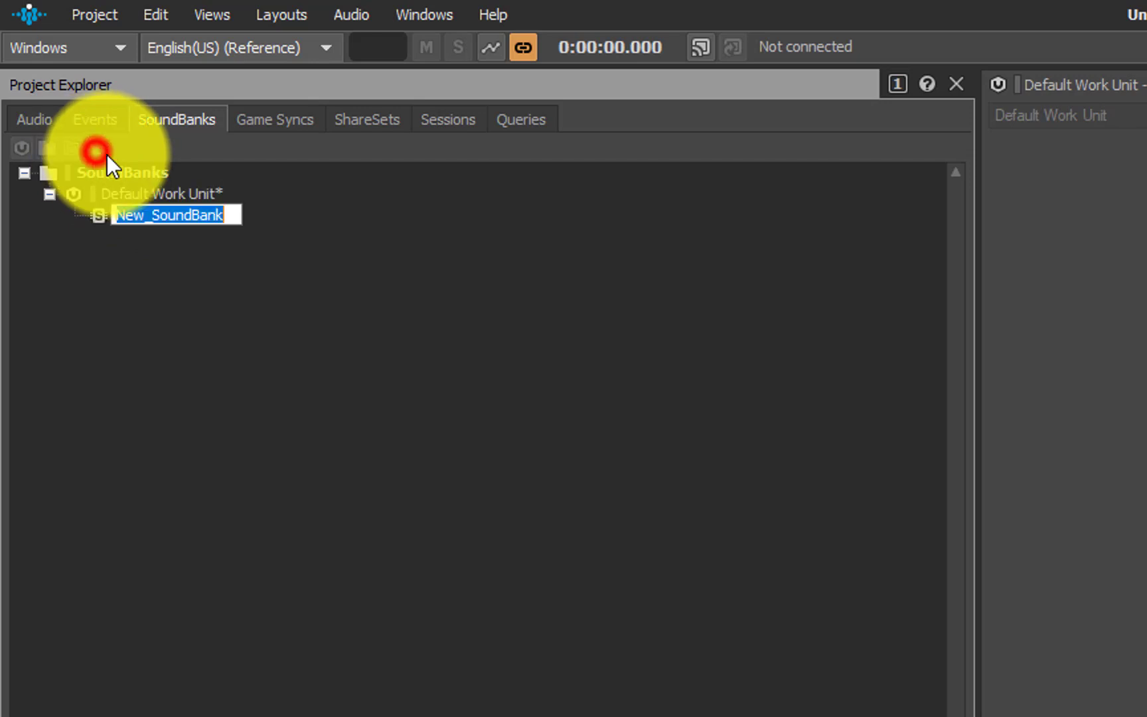
text(mai)
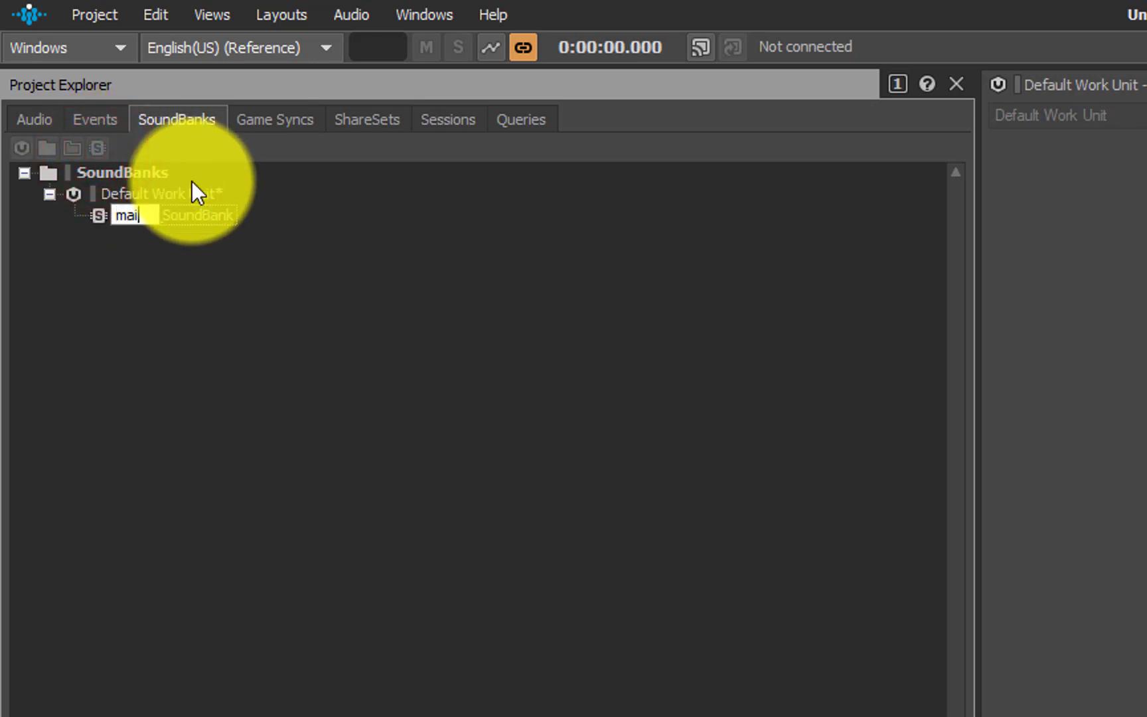
text(n)
key(Return)
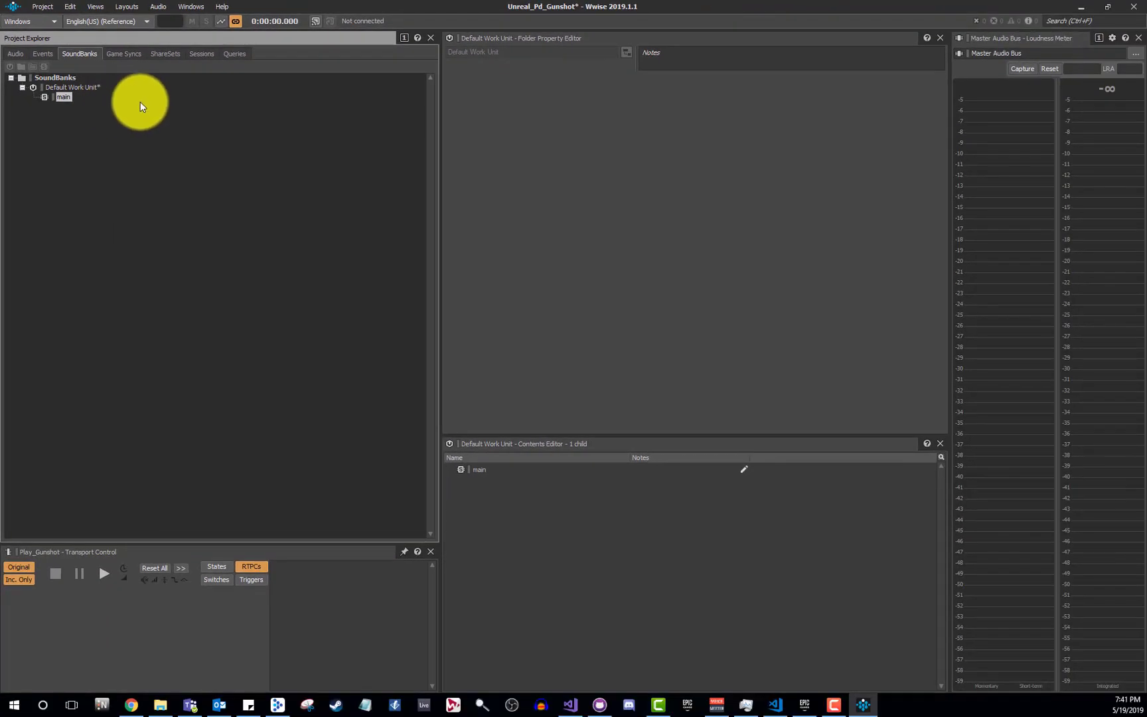
In the SoundBank layout, include the Default Work Unit with its main SoundBank, the Windows platform and the English(US) language for generation
key(F7)
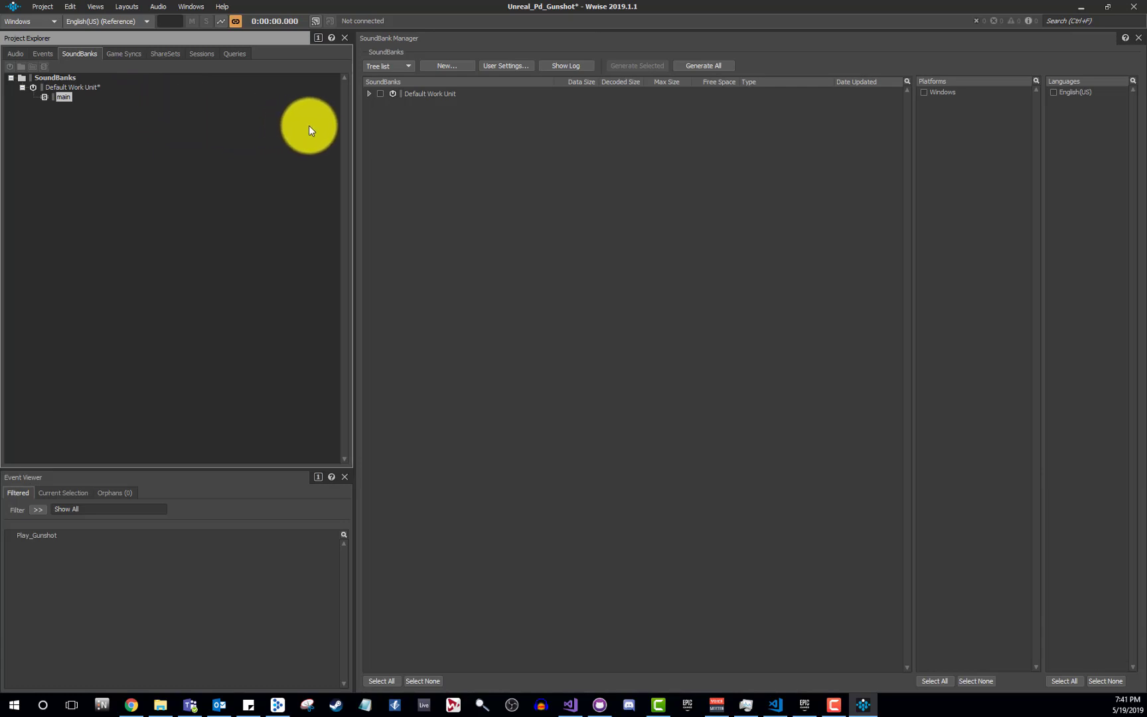
click(372, 93)
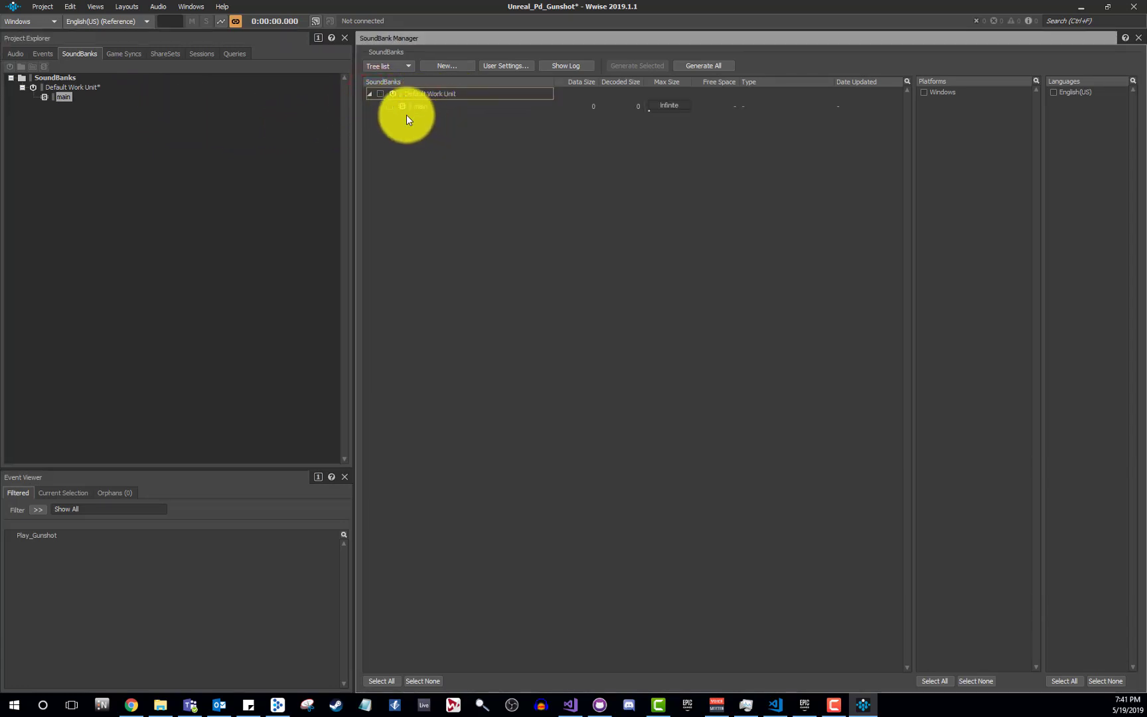
click(380, 94)
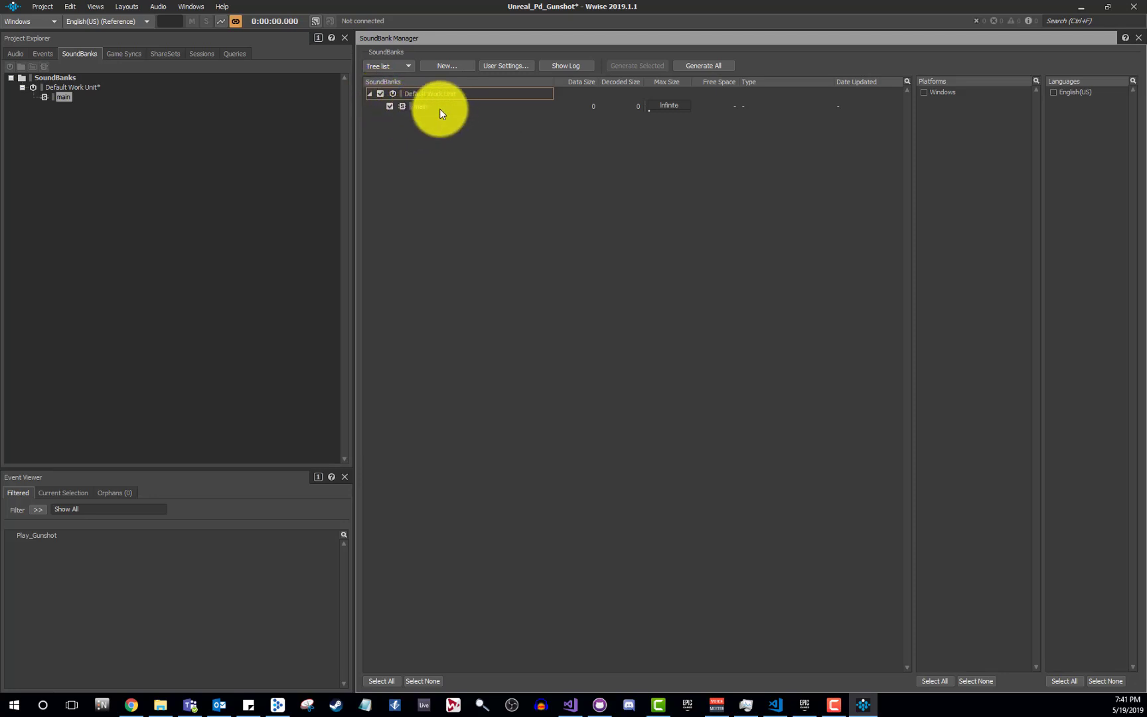
click(923, 92)
click(1053, 92)
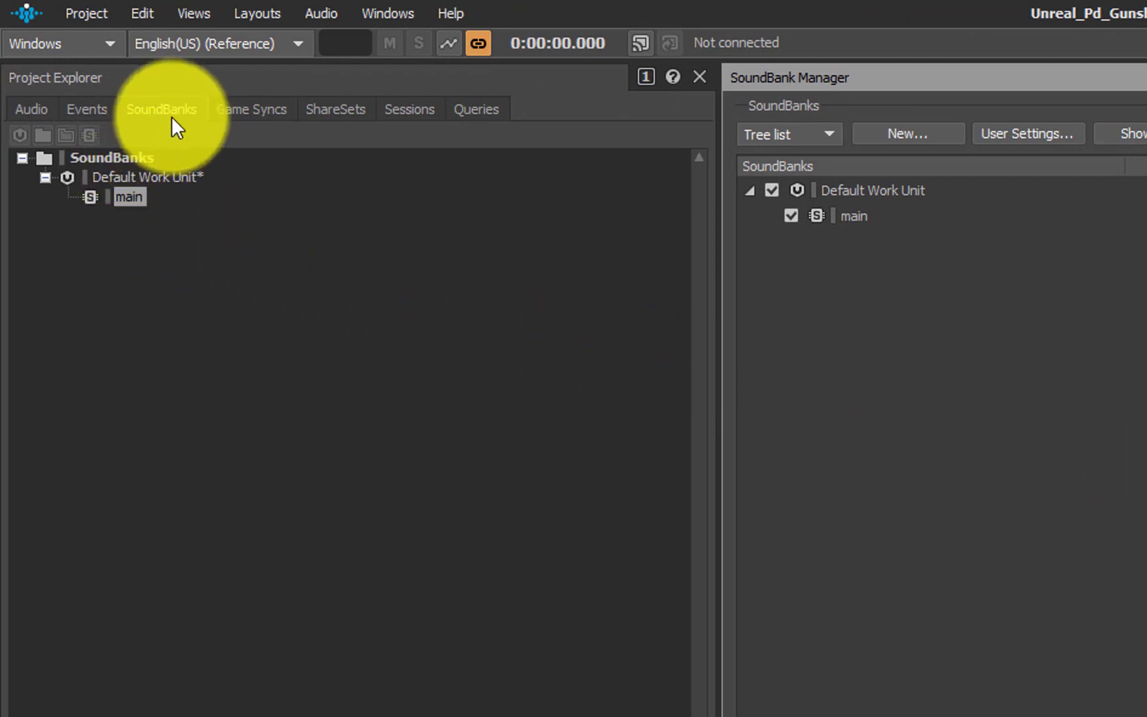
Add the Events Default Work Unit containing Play_Gunshot to the main SoundBank
click(87, 111)
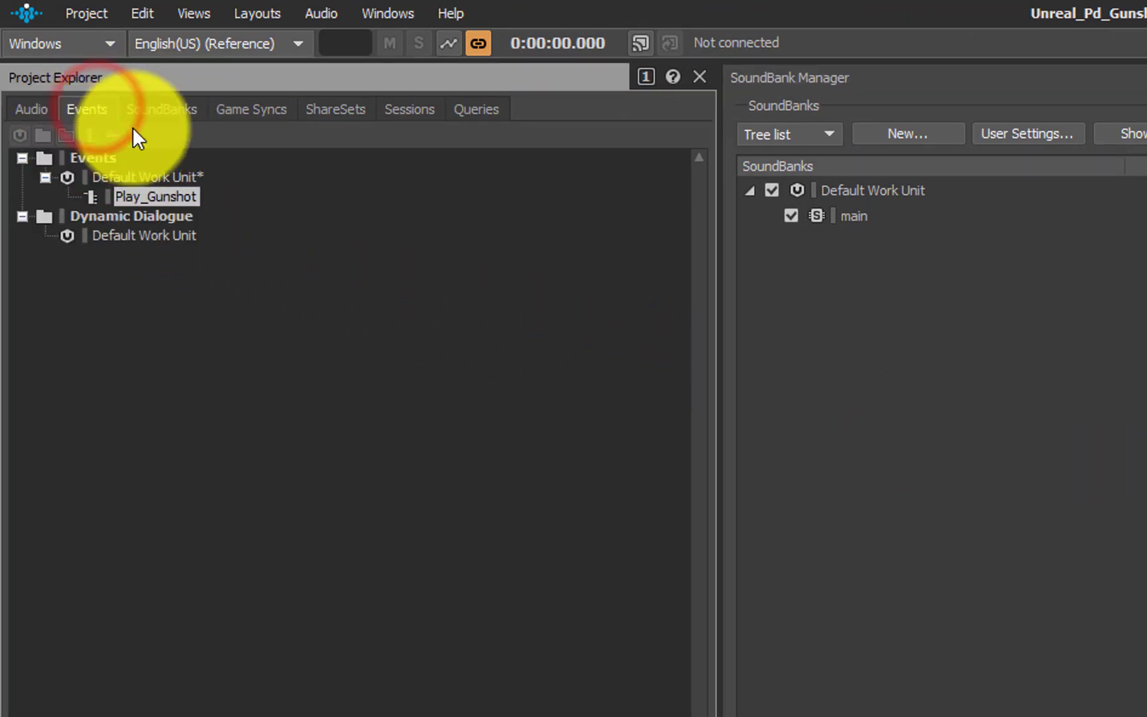
click(117, 177)
drag(117, 175, 898, 223)
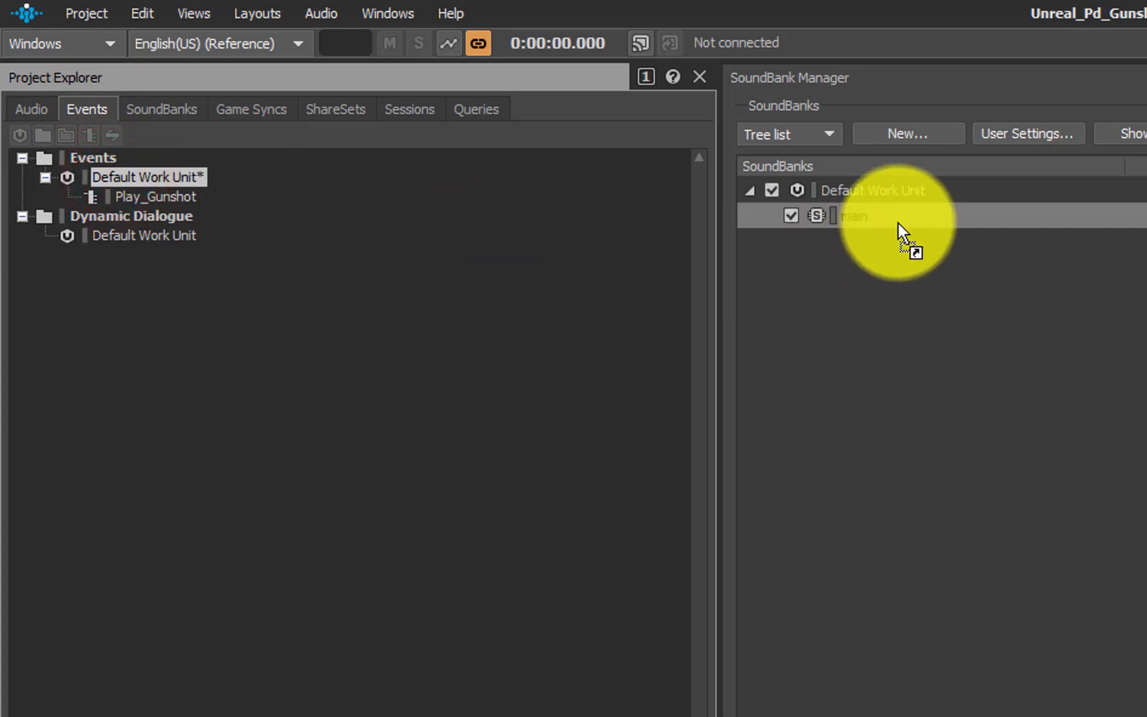
drag(898, 223, 898, 223)
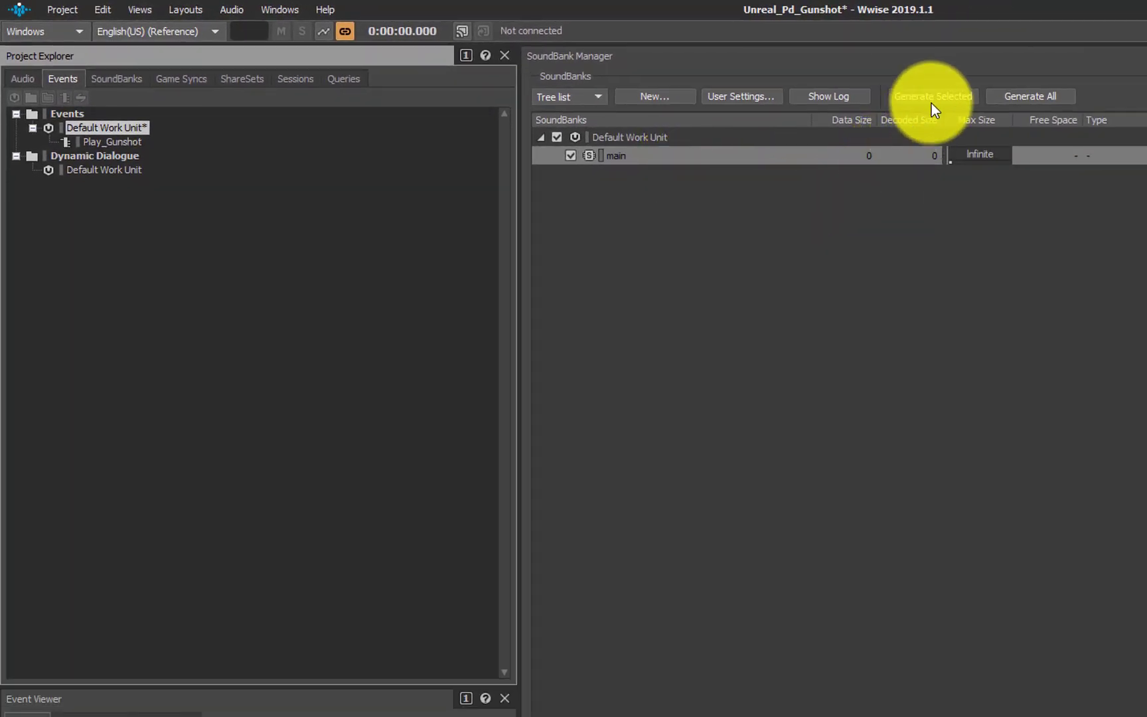
Generate the selected main SoundBank, save the project and minimize Wwise
click(932, 97)
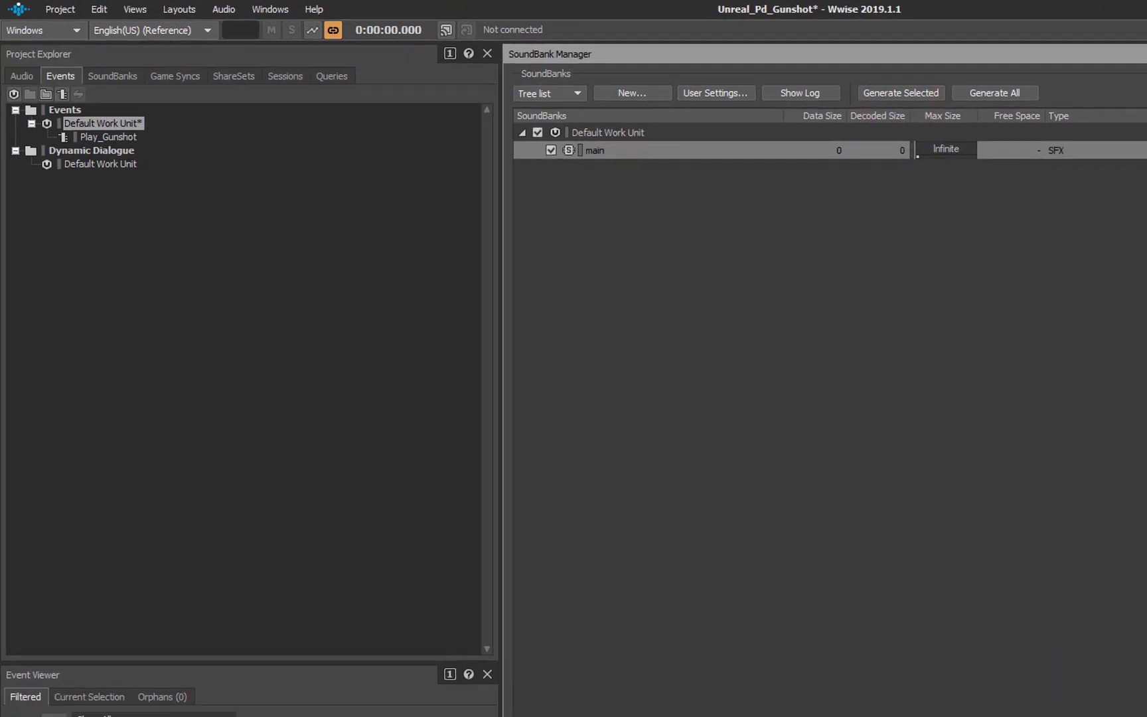
drag(0, 59, 795, 49)
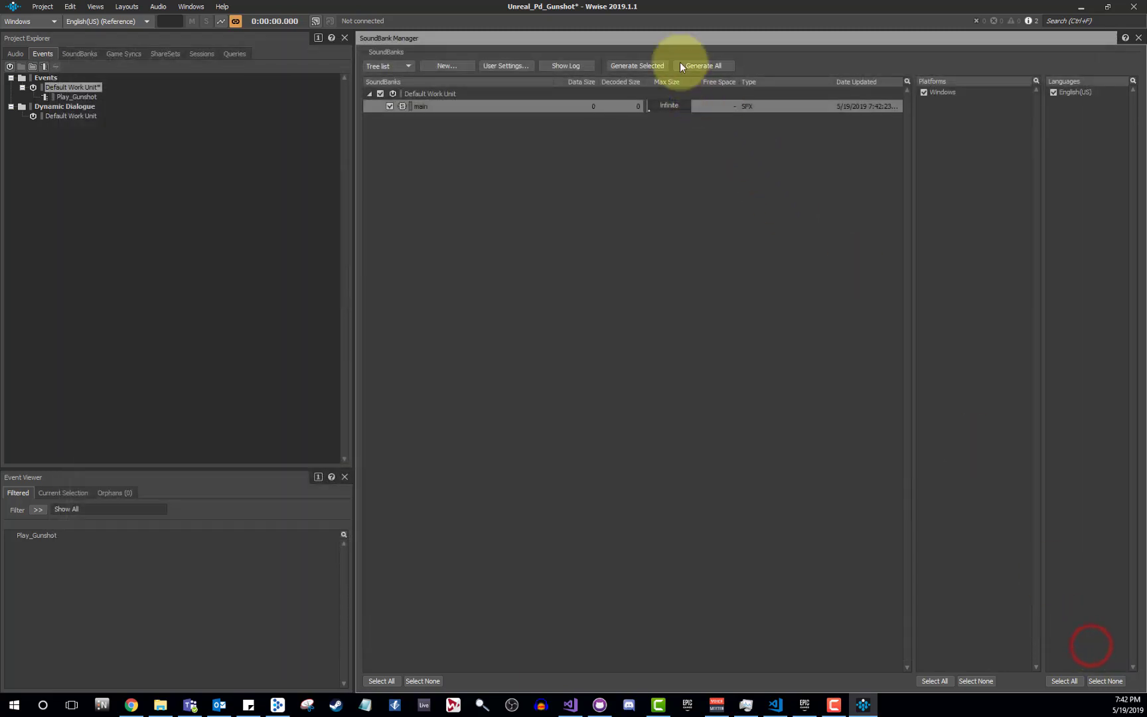
key(ctrl+s)
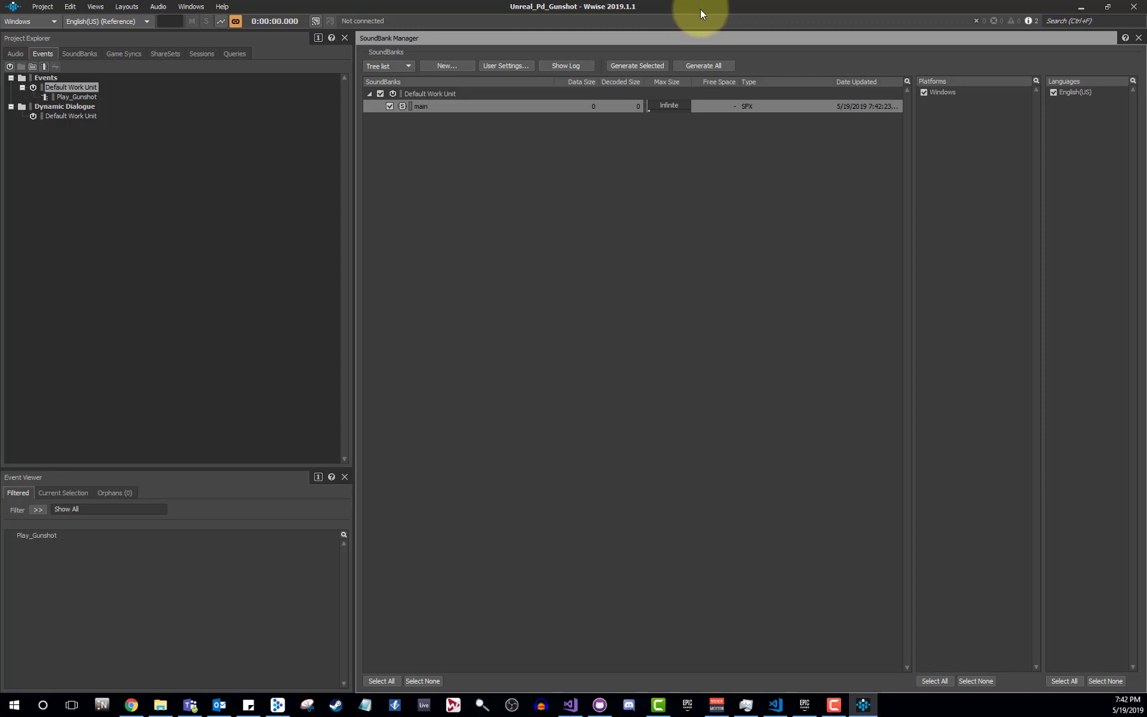
click(1077, 13)
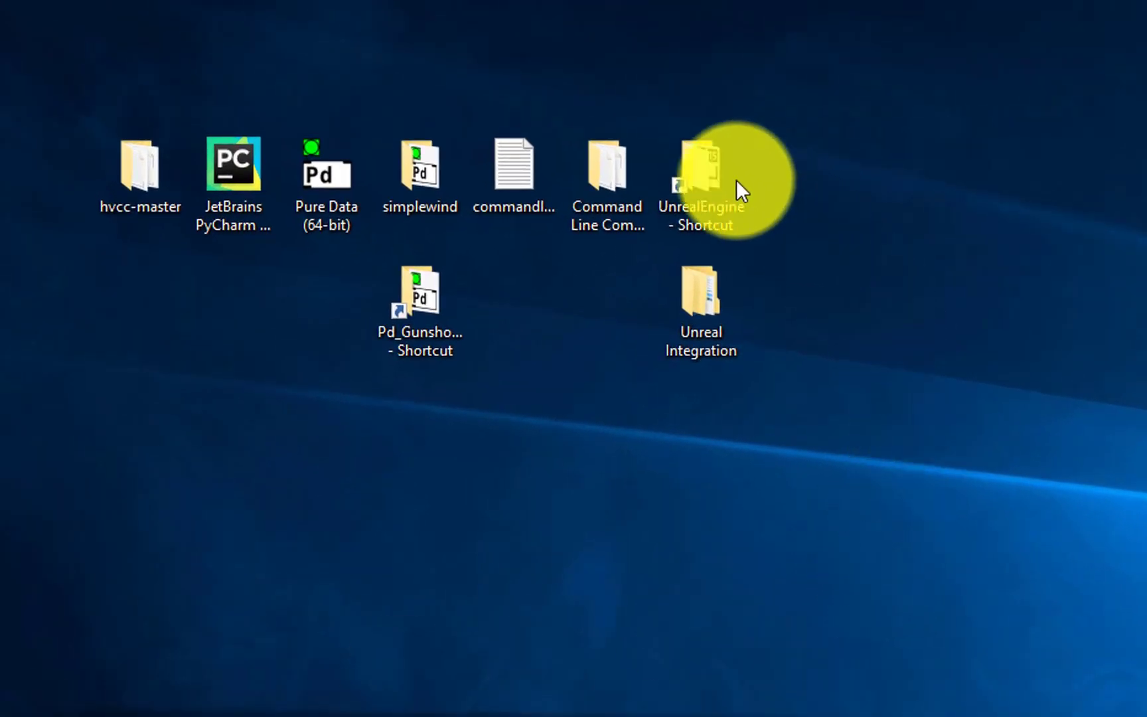
Open the UnrealEngine source folder through its desktop shortcut and examine UE4.sln, Setup.bat and GenerateProjectFiles.bat
click(711, 166)
double_click(688, 161)
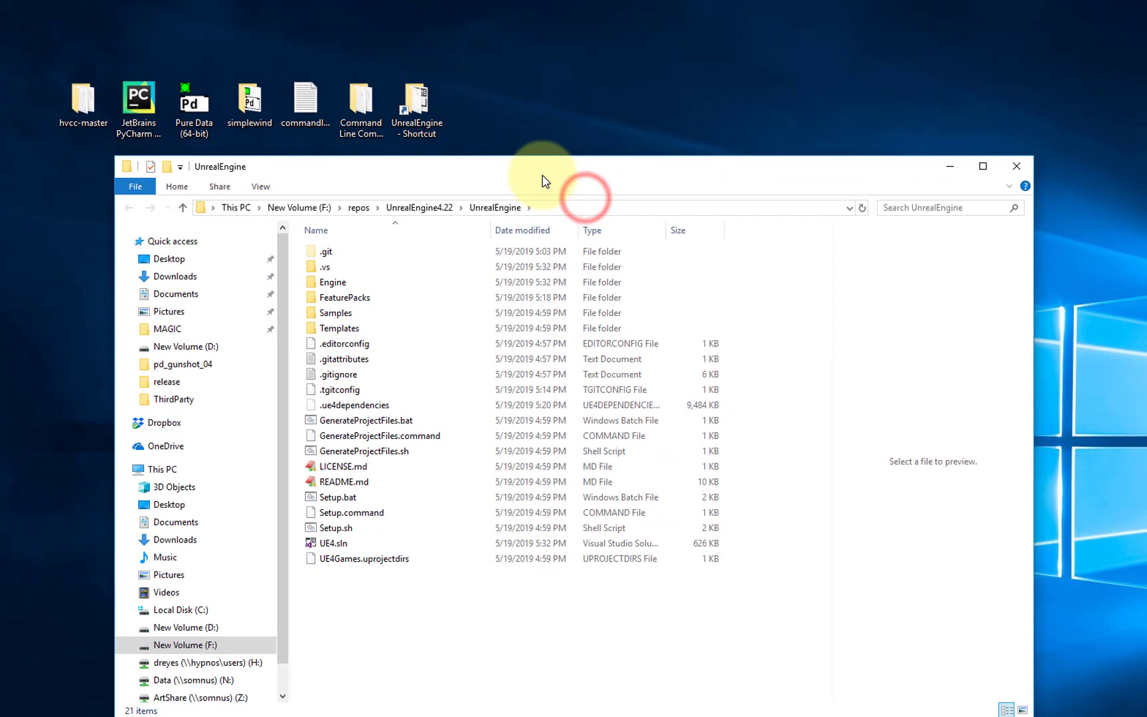
click(416, 208)
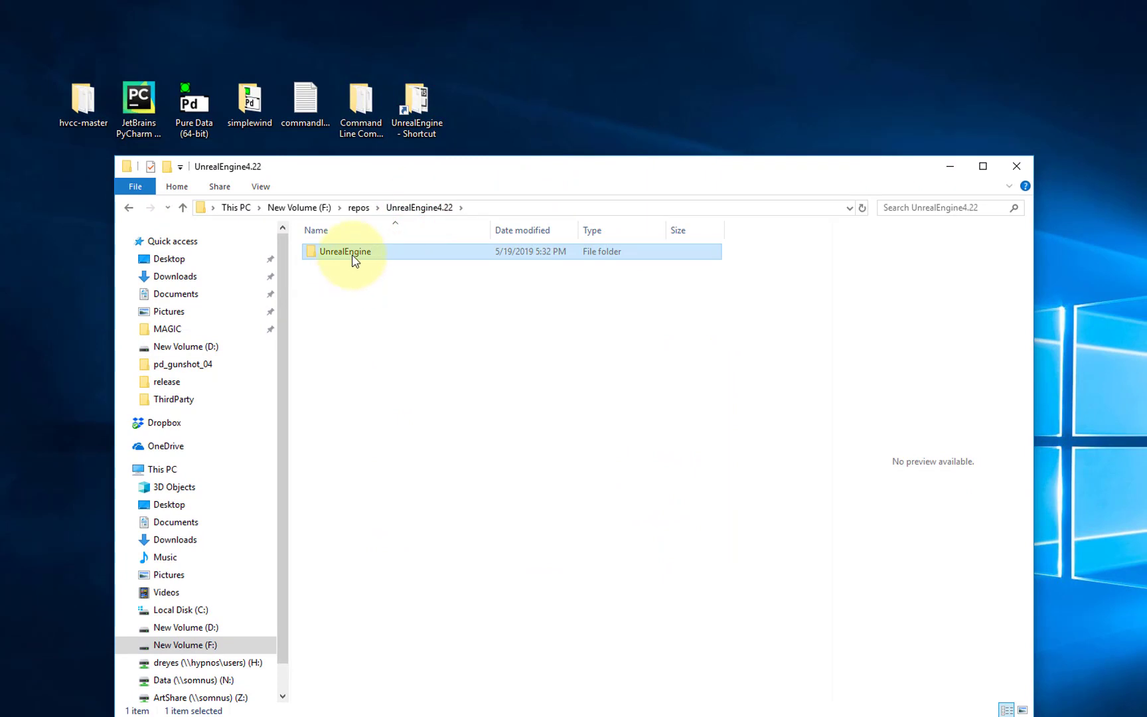
double_click(352, 252)
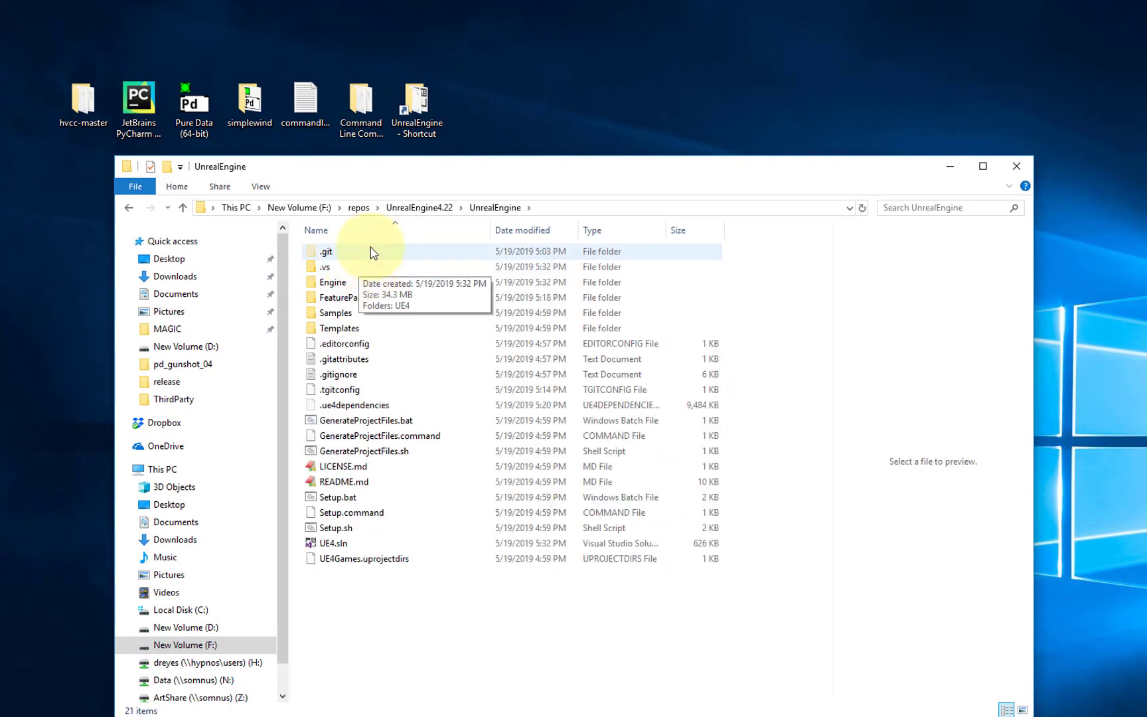
mouse_move(371, 251)
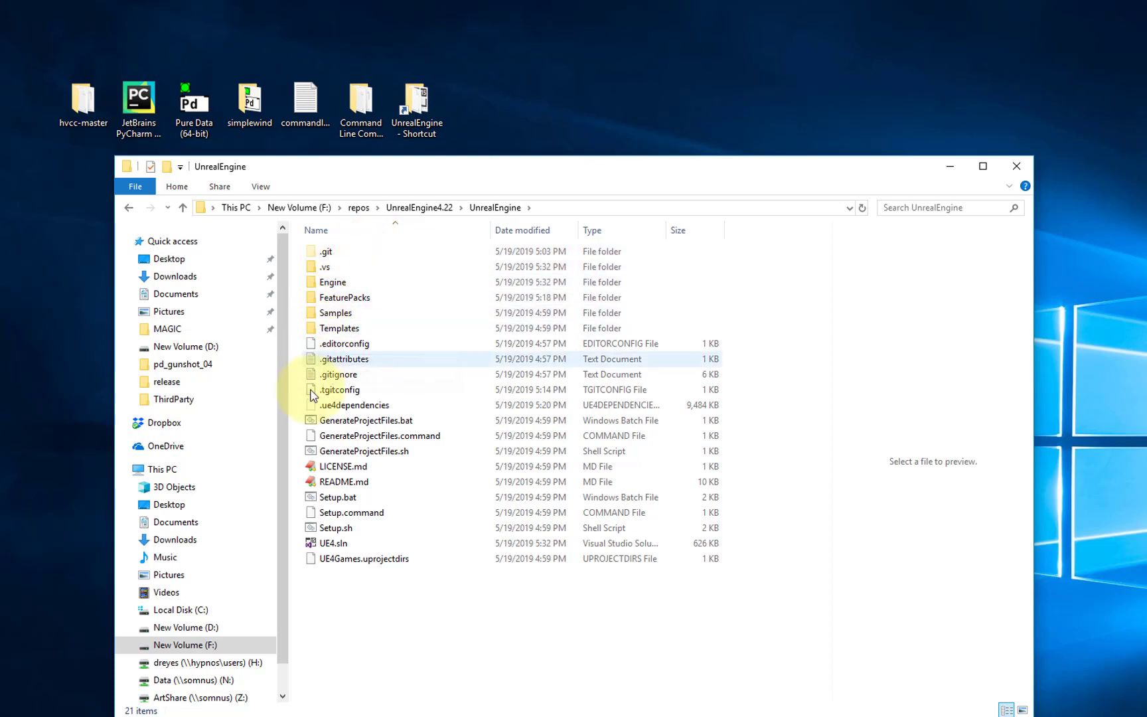
click(342, 543)
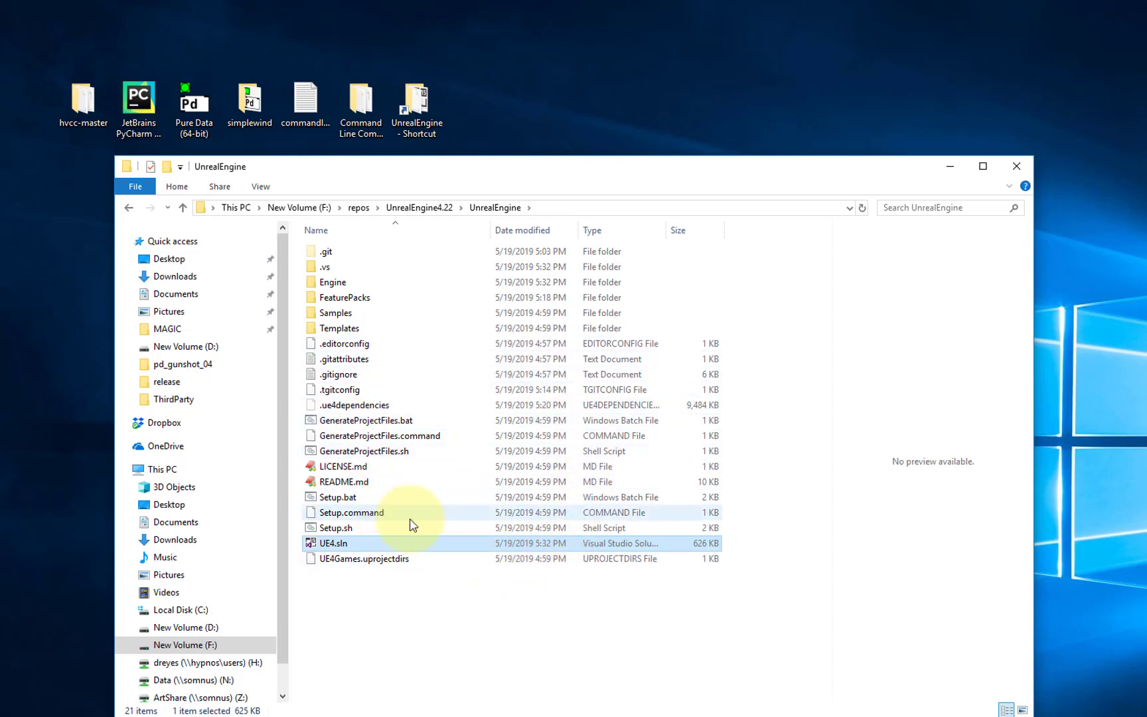
click(348, 497)
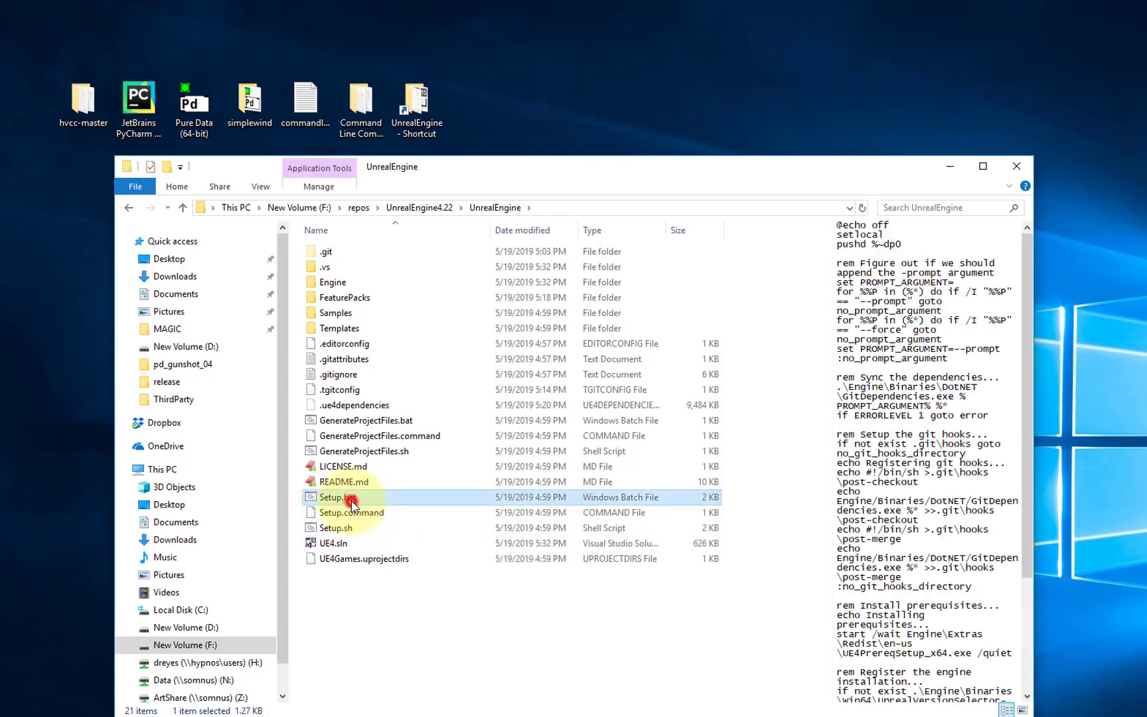
click(407, 422)
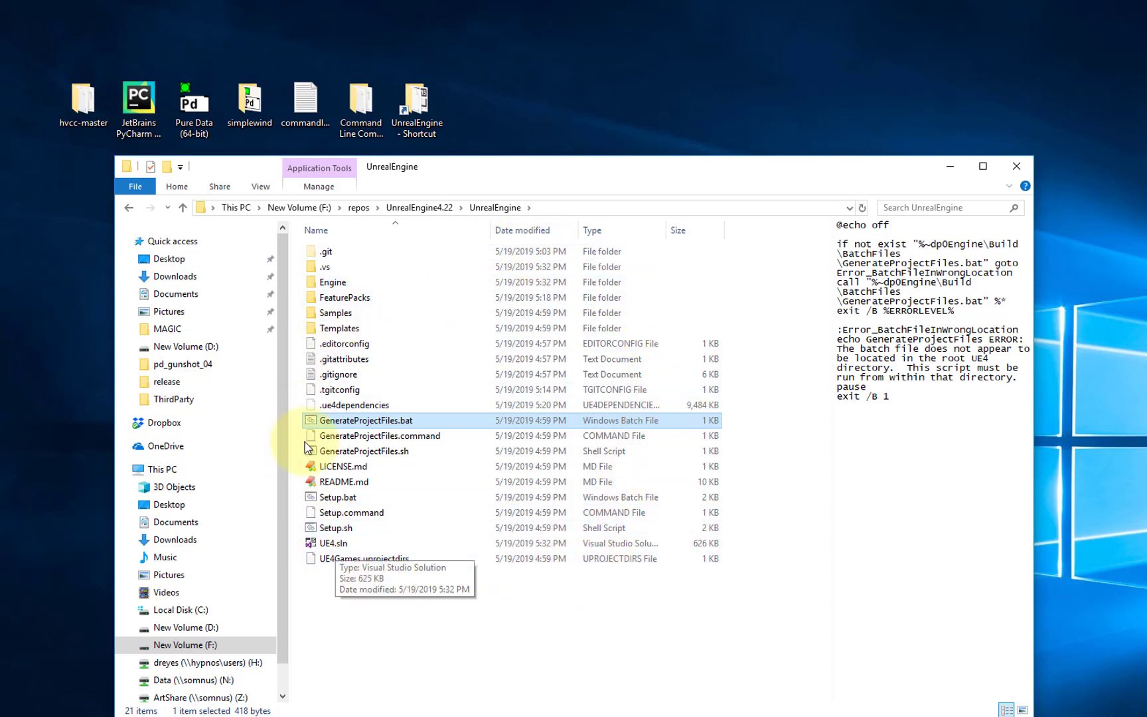
click(1021, 174)
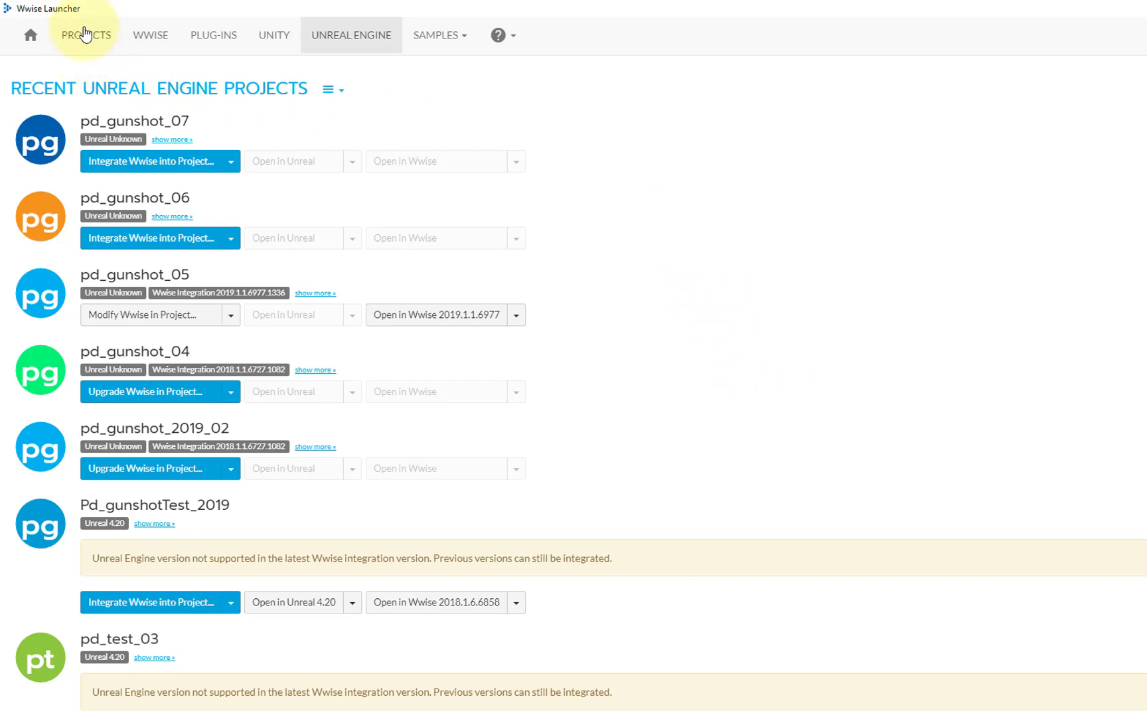
In Wwise Launcher's Unreal Engine section, look at the option to download the Wwise integration as an engine plug-in
click(347, 37)
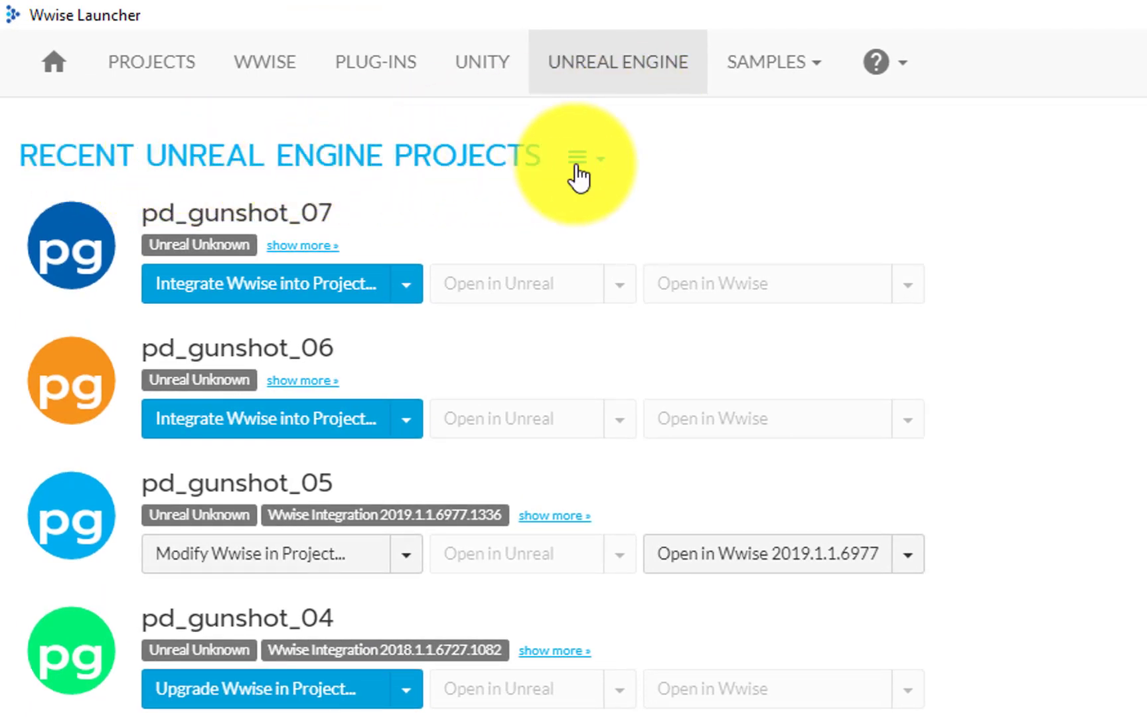
click(596, 160)
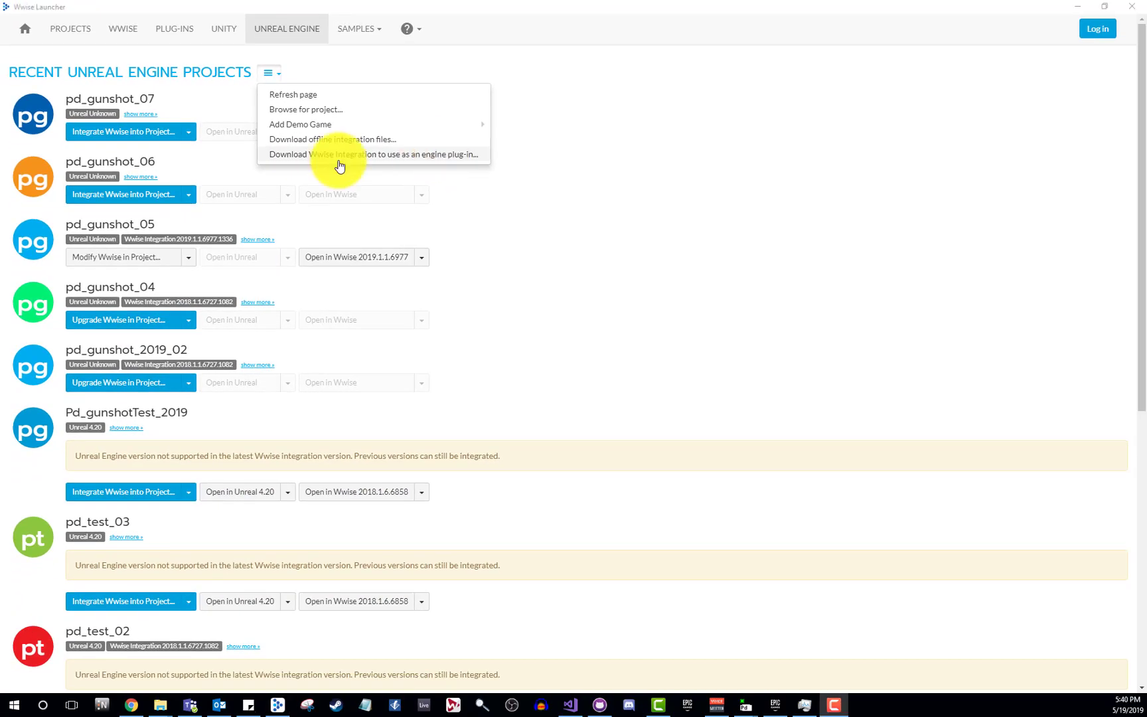
click(1081, 8)
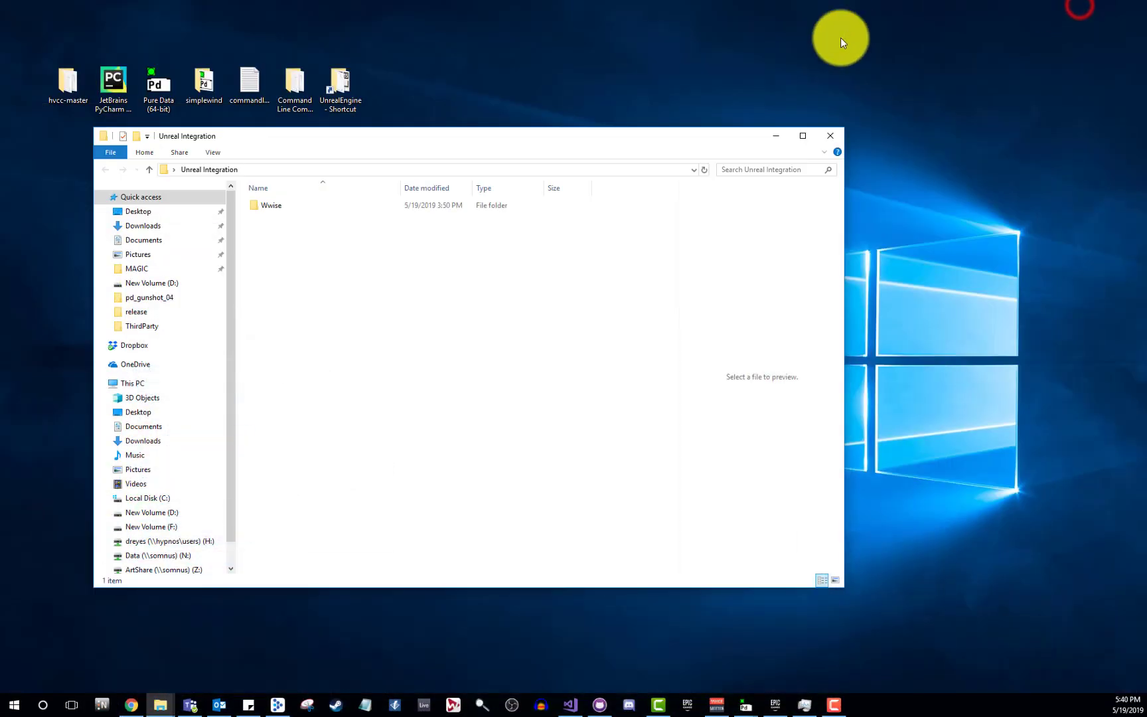
click(840, 139)
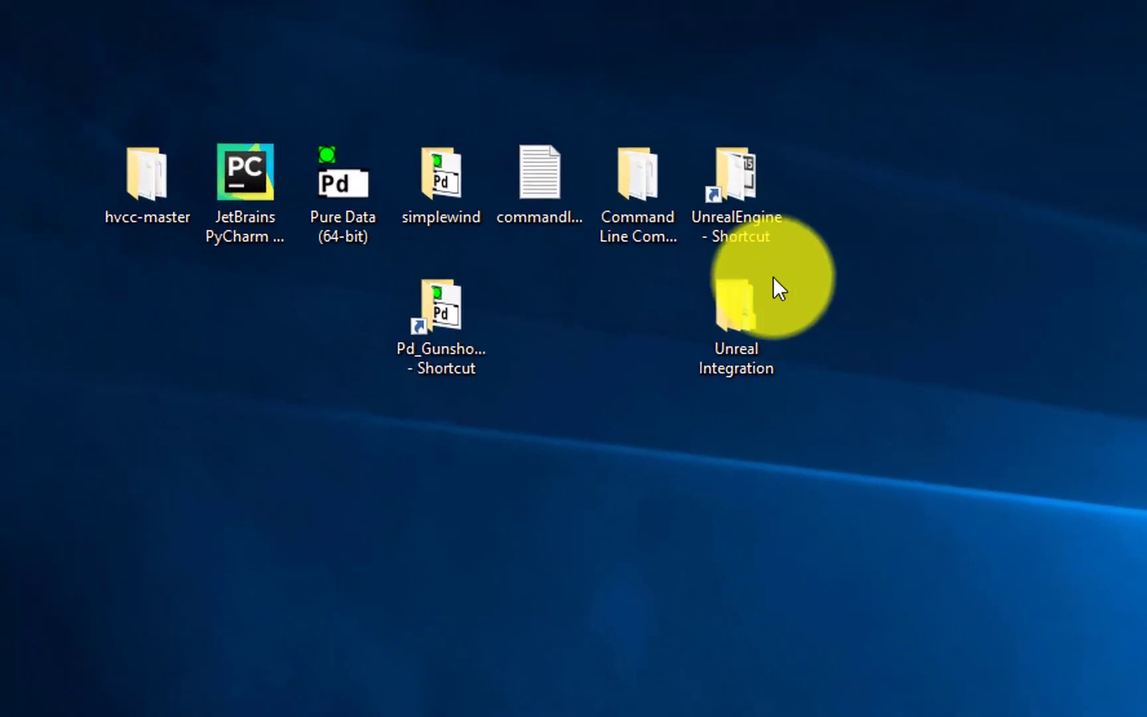
Open the Wwise folder inside the desktop's Unreal Integration folder, then move and narrow its window to uncover the desktop shortcuts
click(479, 201)
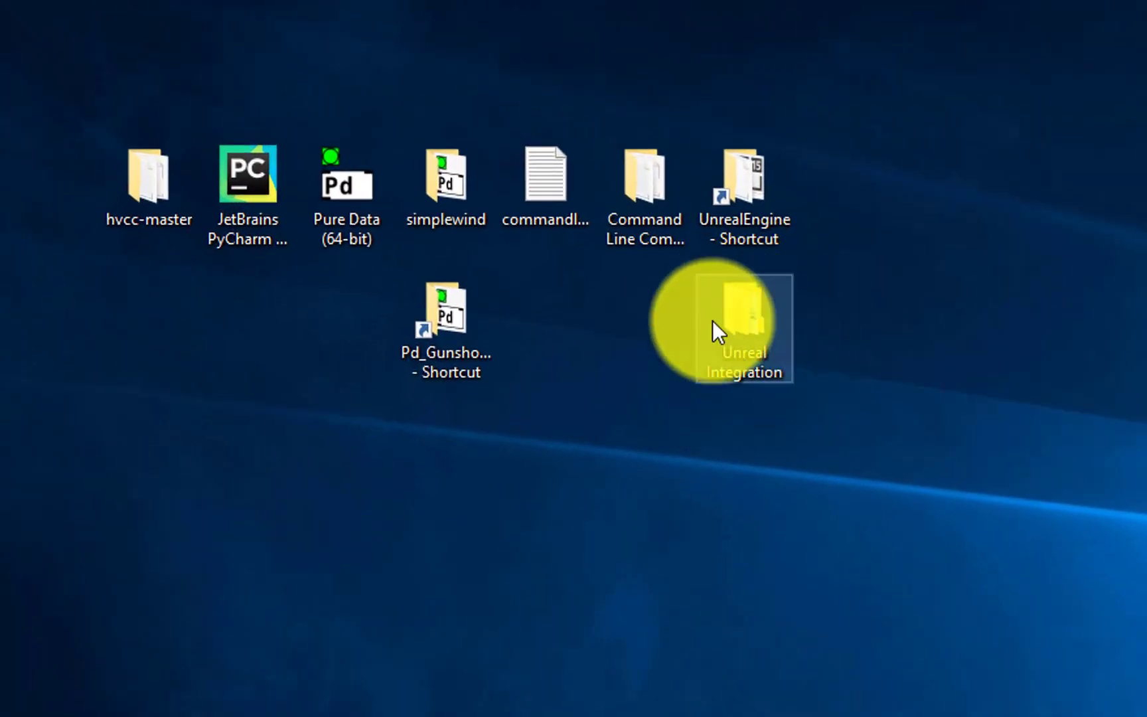
double_click(755, 319)
drag(881, 312, 907, 340)
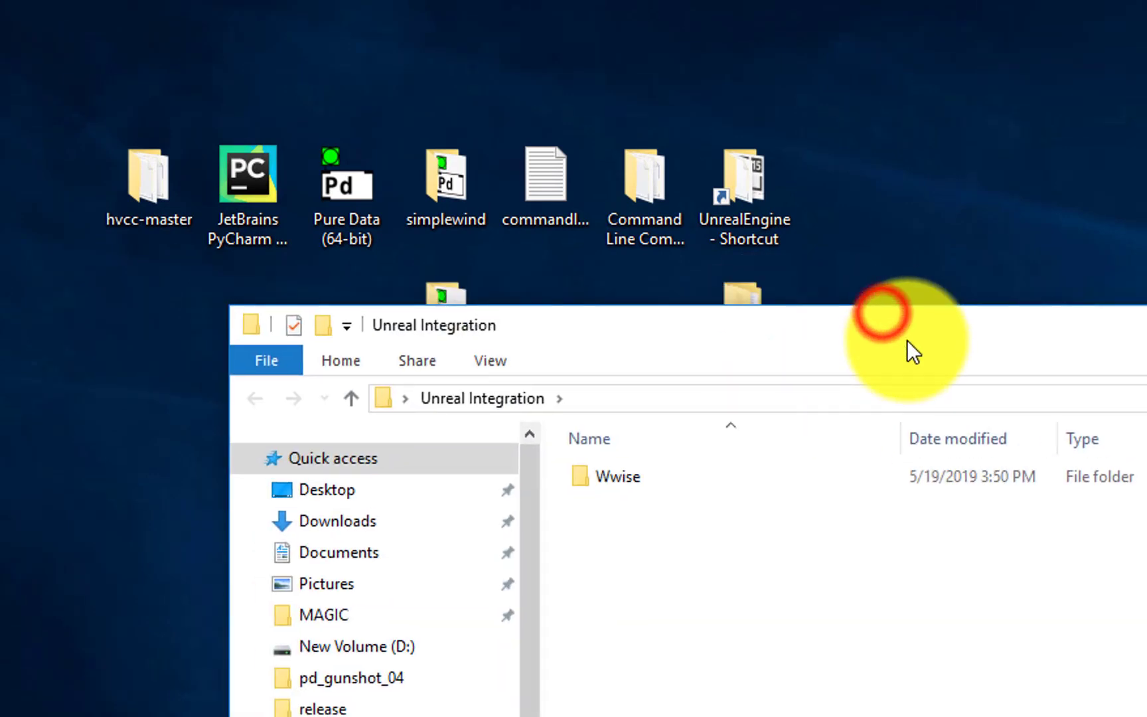
double_click(630, 478)
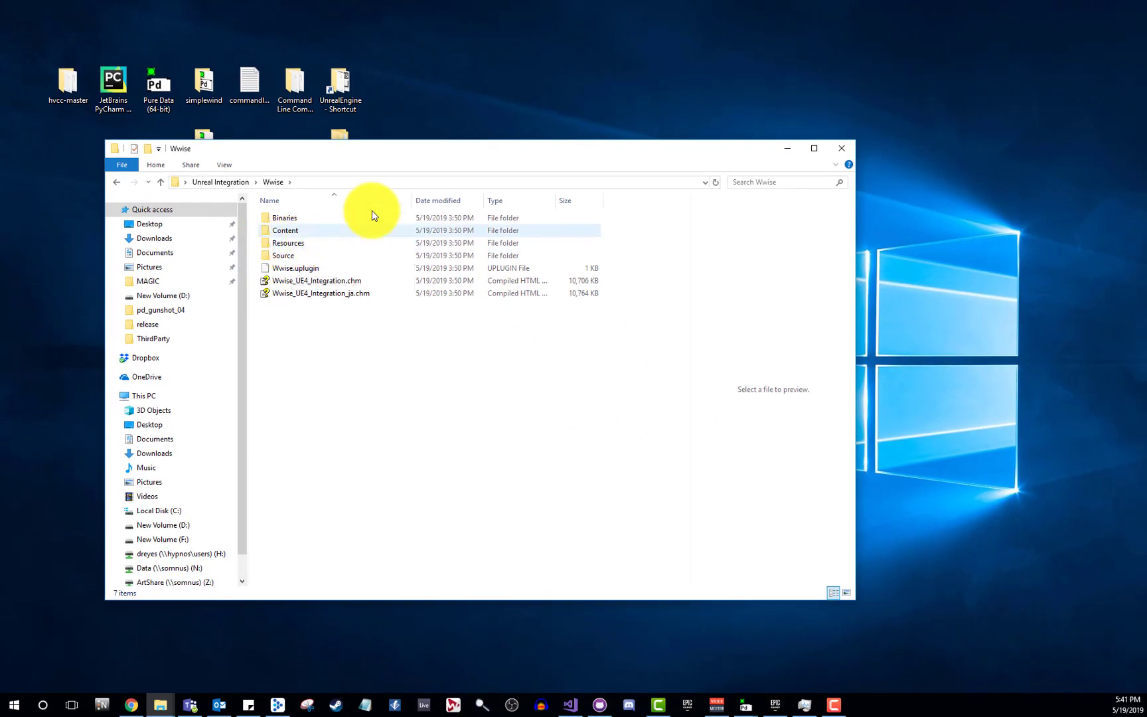
drag(379, 153, 655, 28)
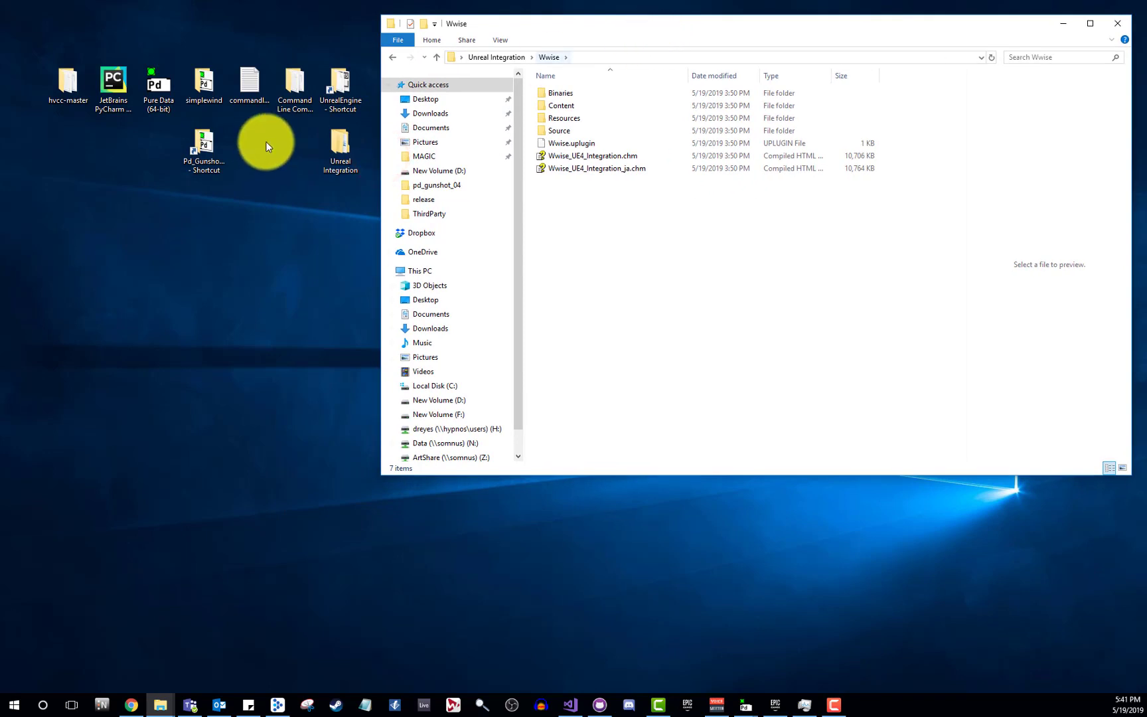
click(384, 84)
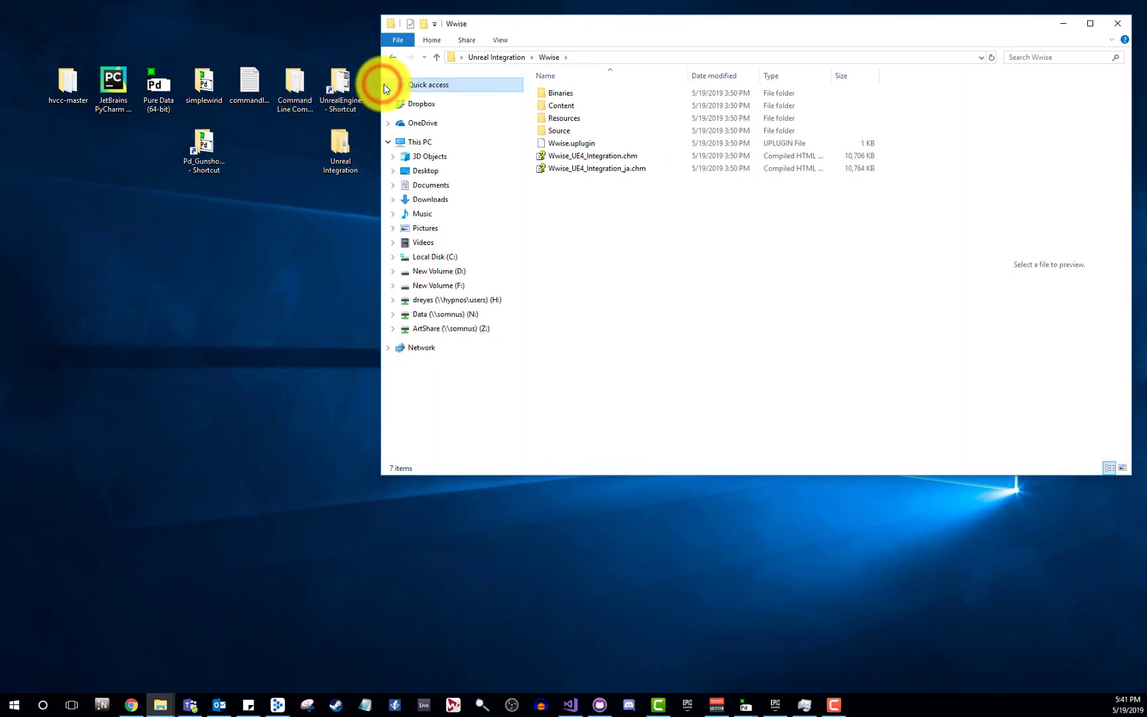
drag(382, 84, 620, 84)
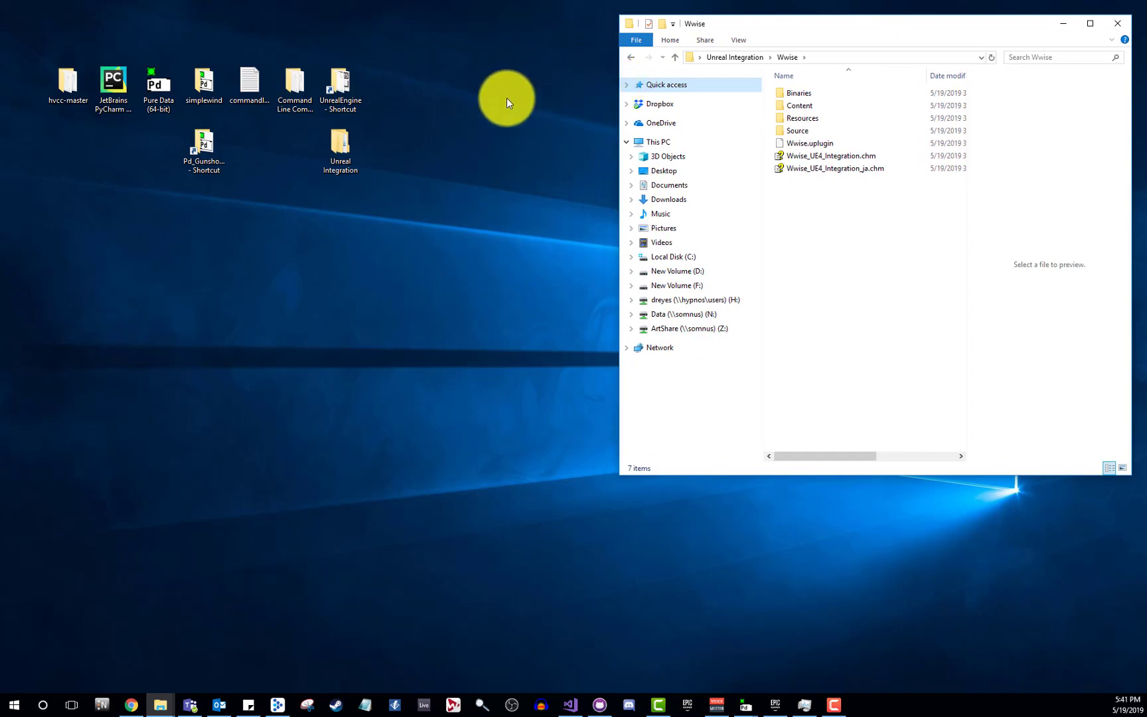
Open the Engine\Plugins folder of the UnrealEngine source in a second window beside the Wwise folder window
double_click(338, 85)
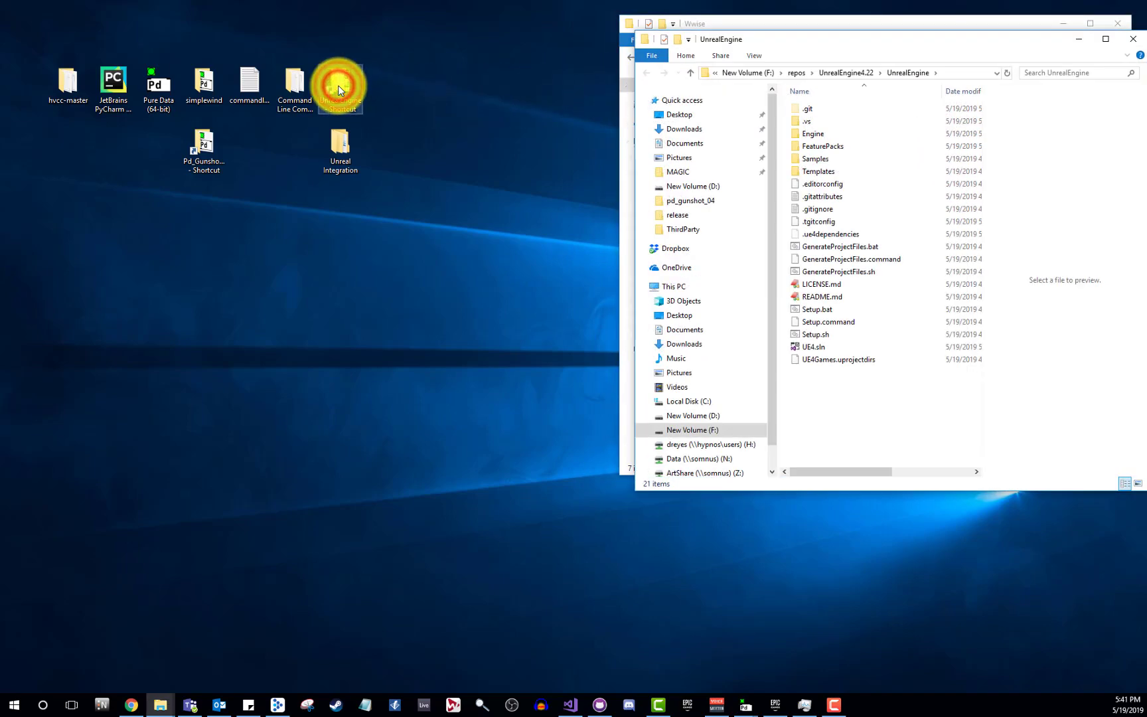
drag(912, 45, 312, 41)
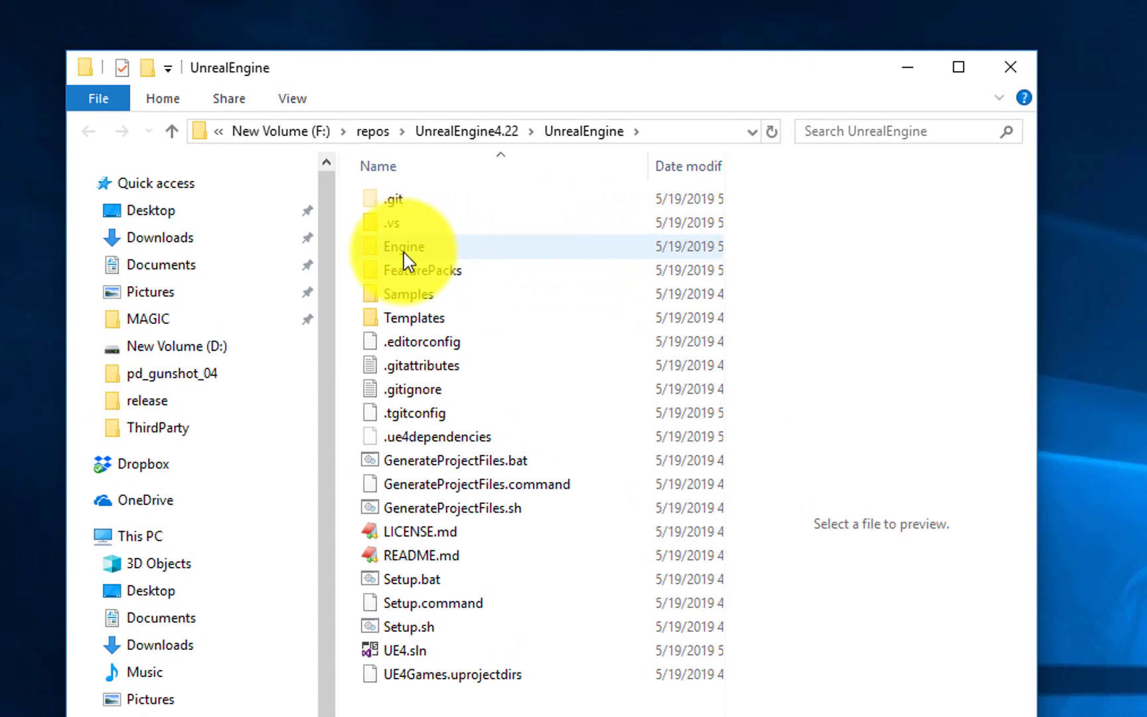
double_click(404, 251)
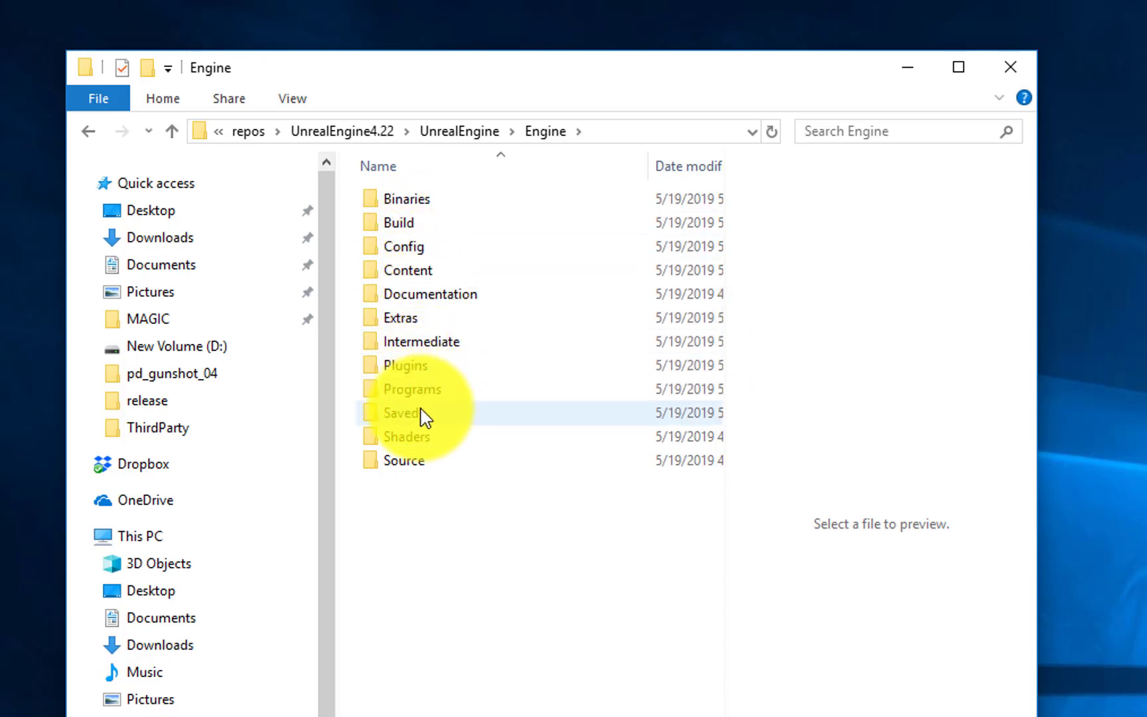
click(418, 365)
double_click(418, 365)
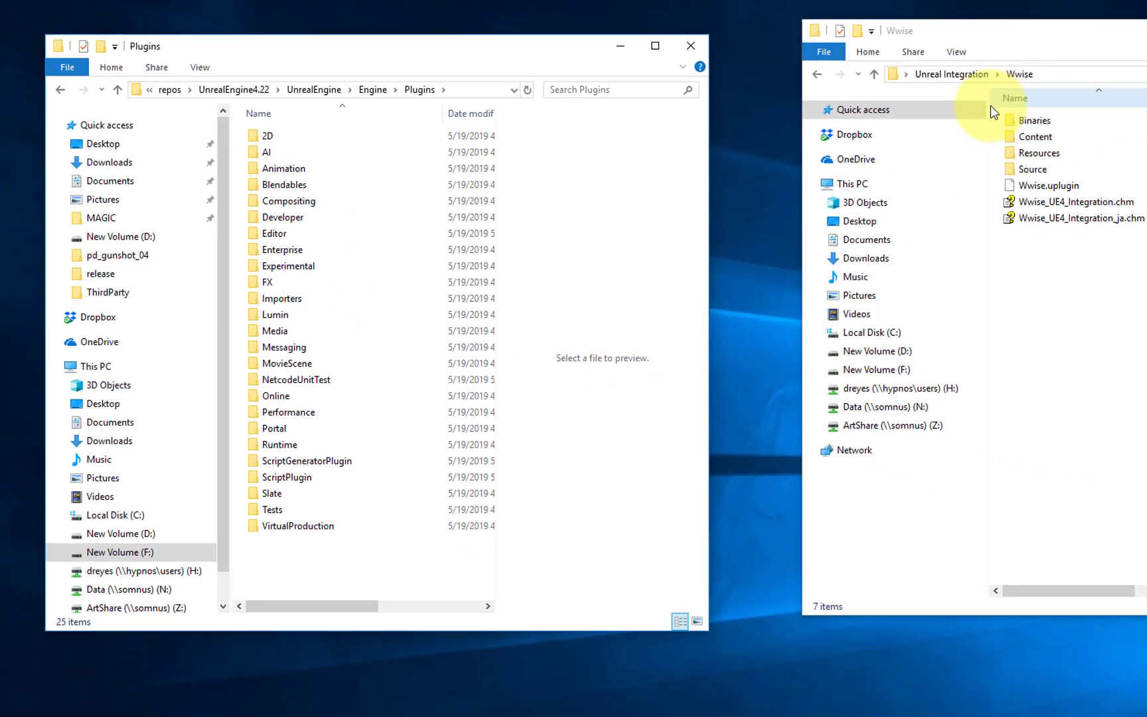
Copy the Wwise folder from the Unreal Integration folder into the UnrealEngine source's Engine\Plugins folder
click(897, 70)
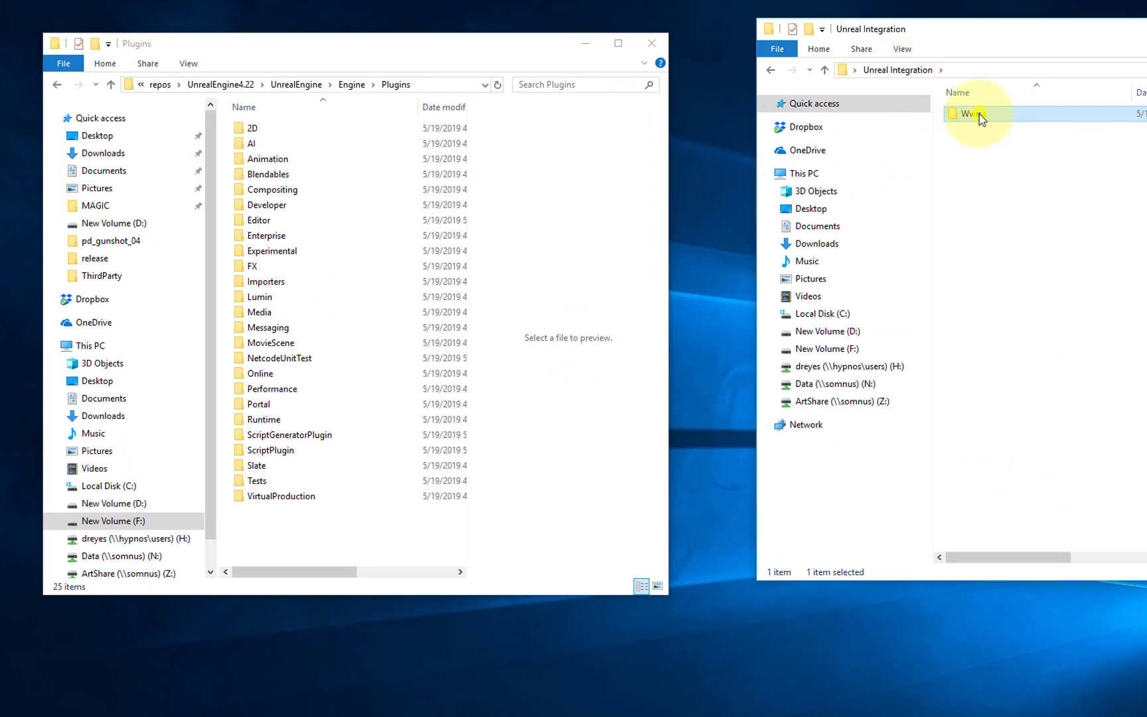
right_click(979, 113)
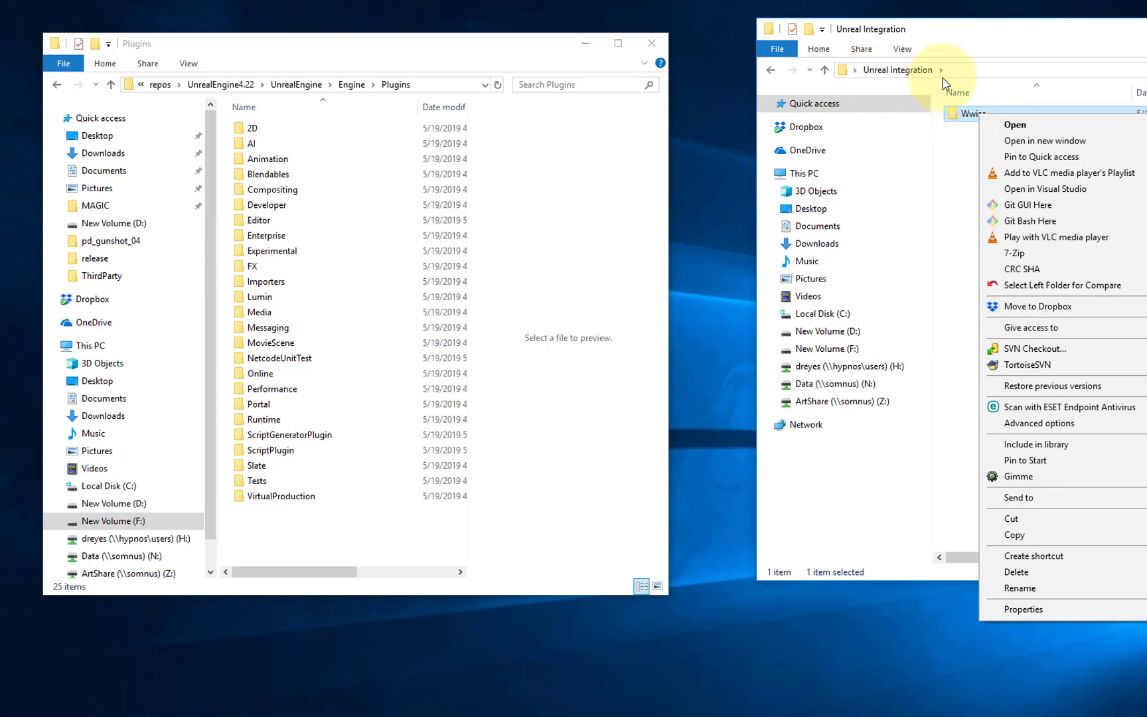
click(1014, 535)
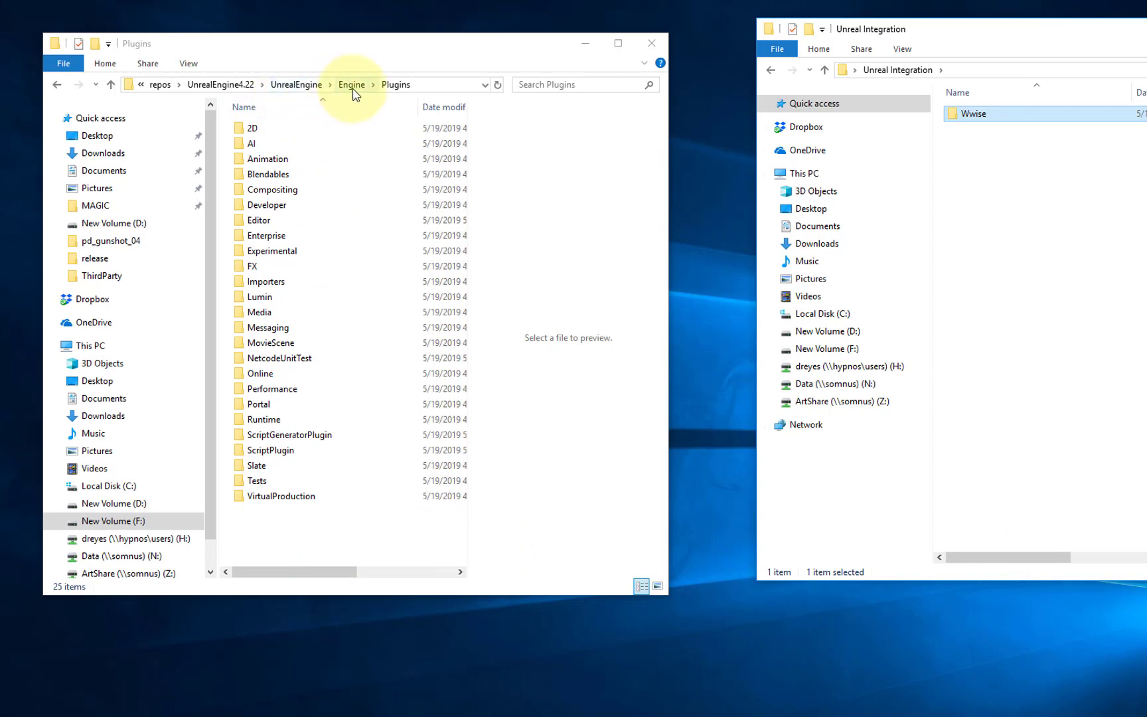
right_click(248, 531)
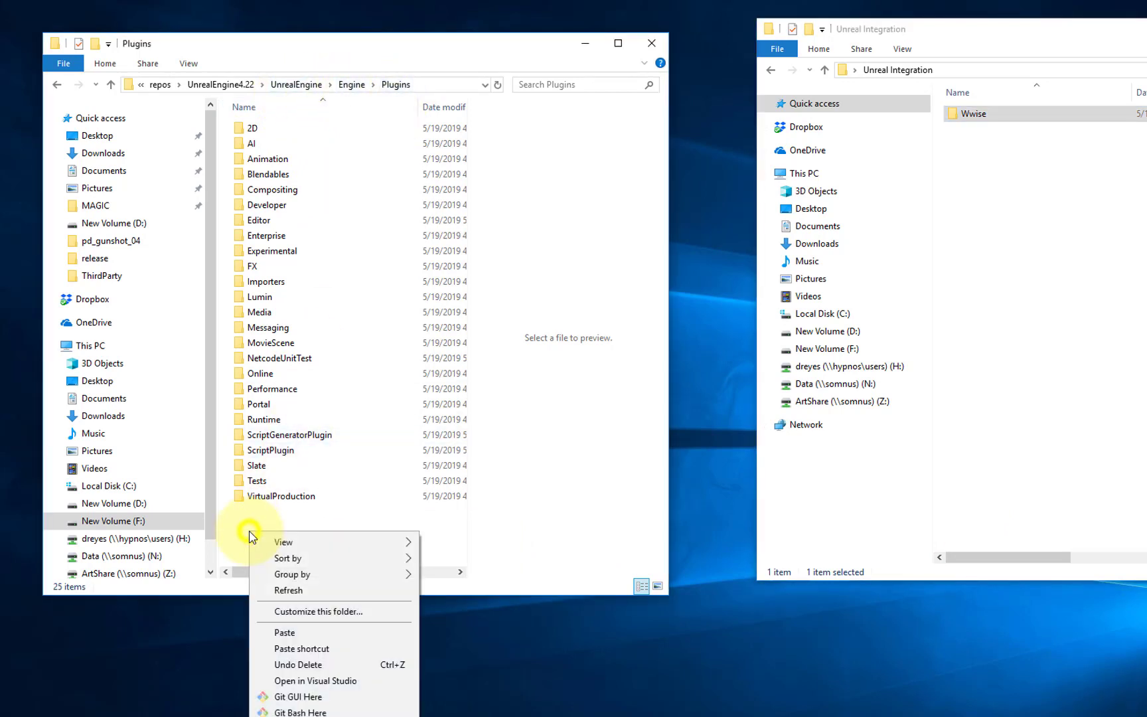
click(320, 631)
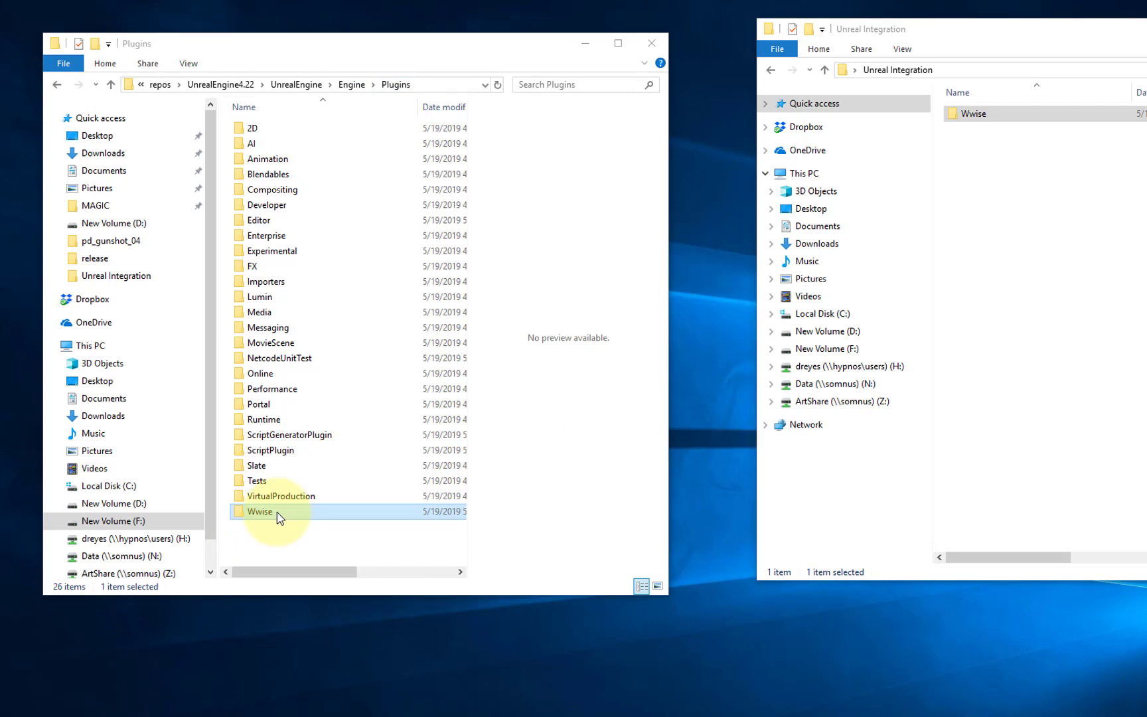
Create a folder named ThirdParty inside the Wwise folder in Engine\Plugins
double_click(276, 511)
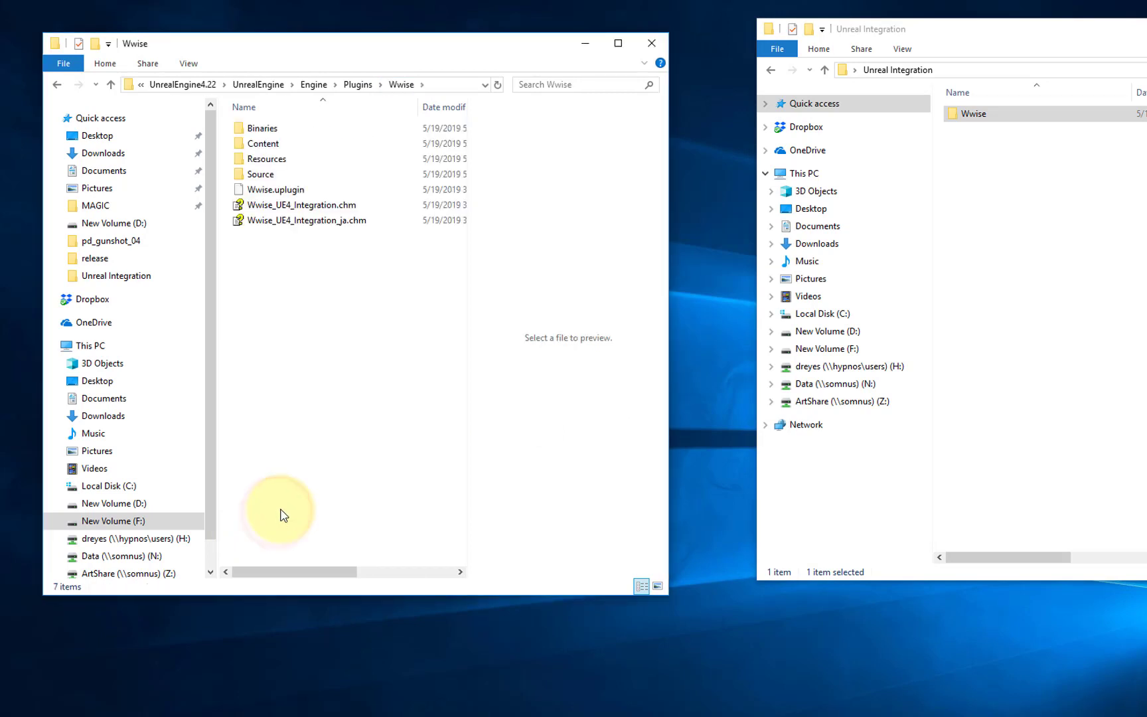
right_click(264, 267)
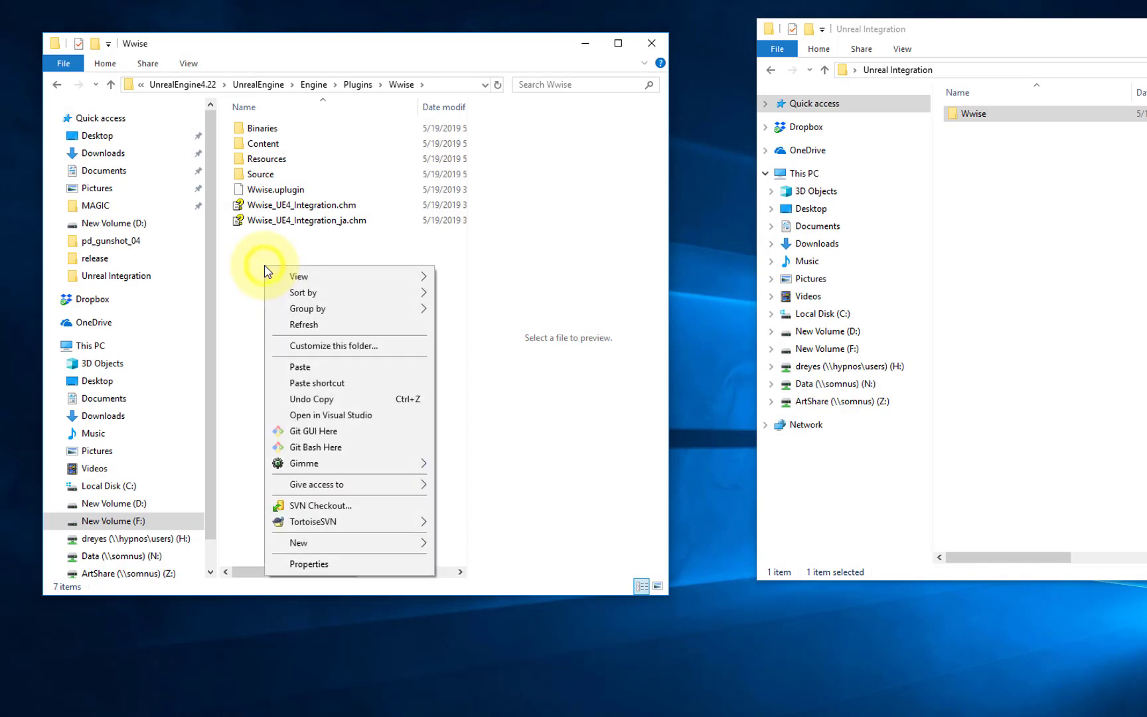
mouse_move(328, 539)
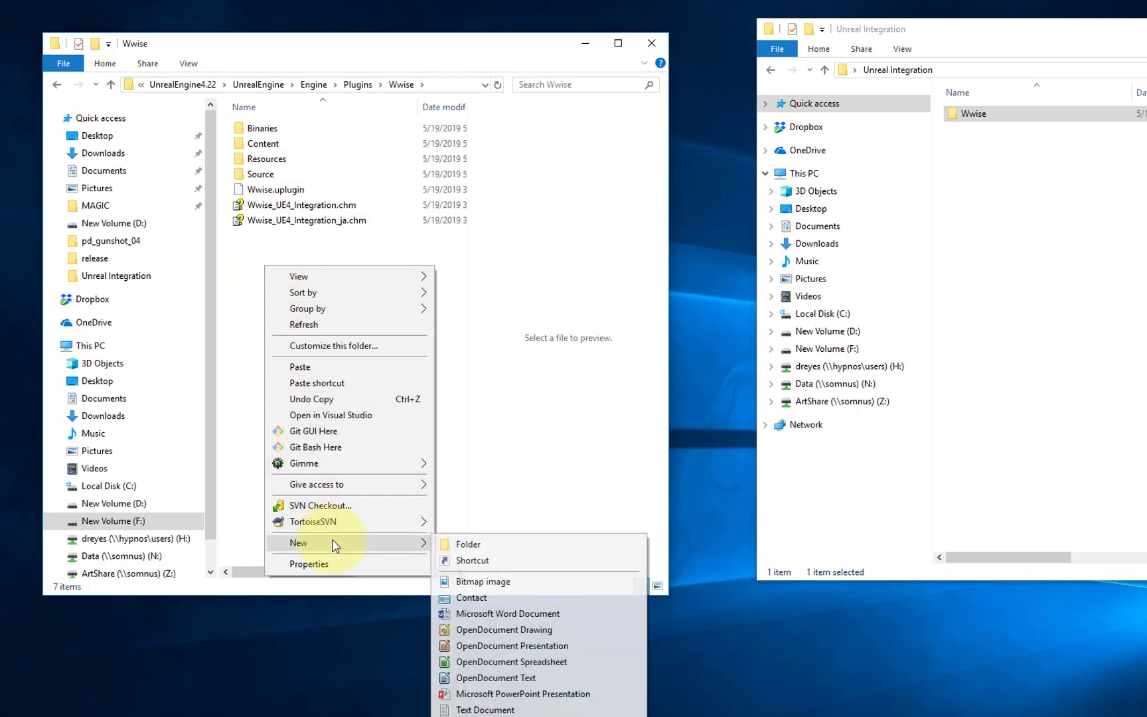
click(475, 542)
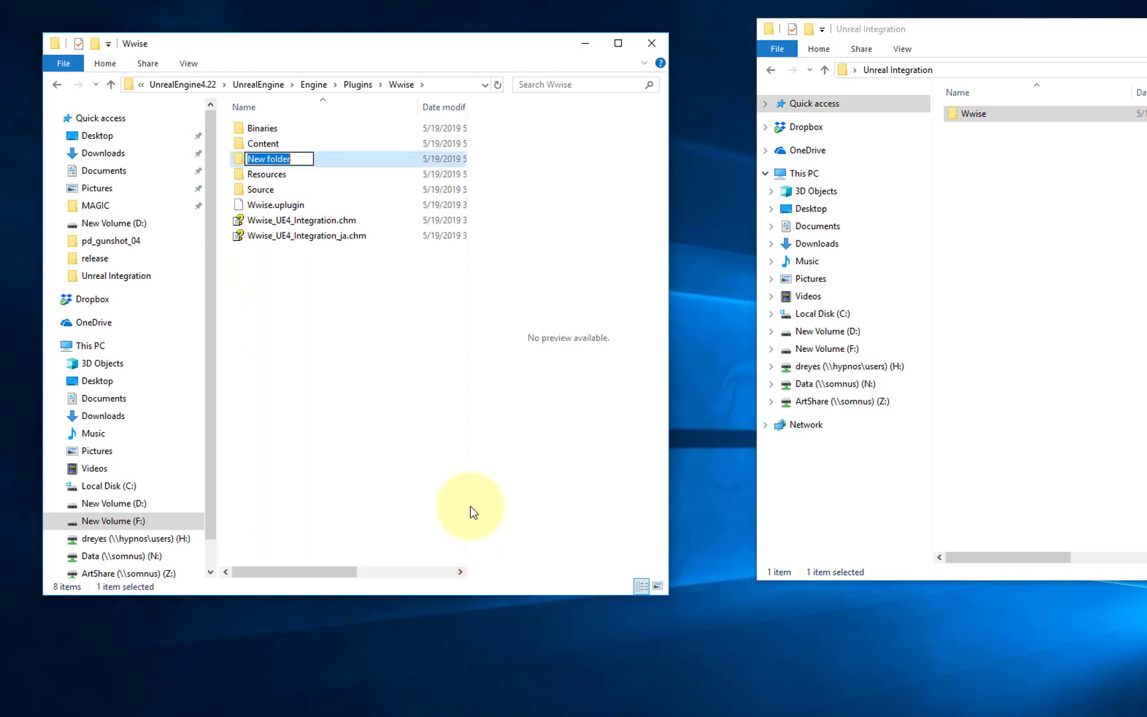
text(ThirdParty)
key(Return)
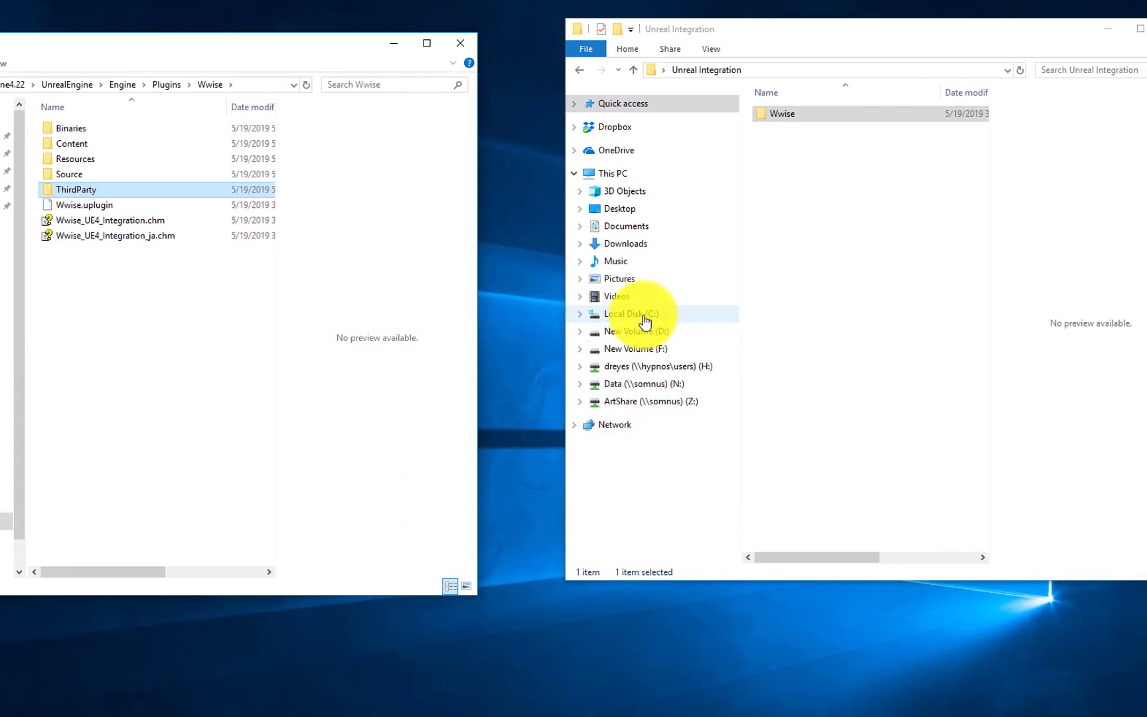
Open the SDK folder of Wwise 2019.1.1.6977 under C:\Program Files (x86)\Audiokinetic in the Unreal Integration window
click(643, 317)
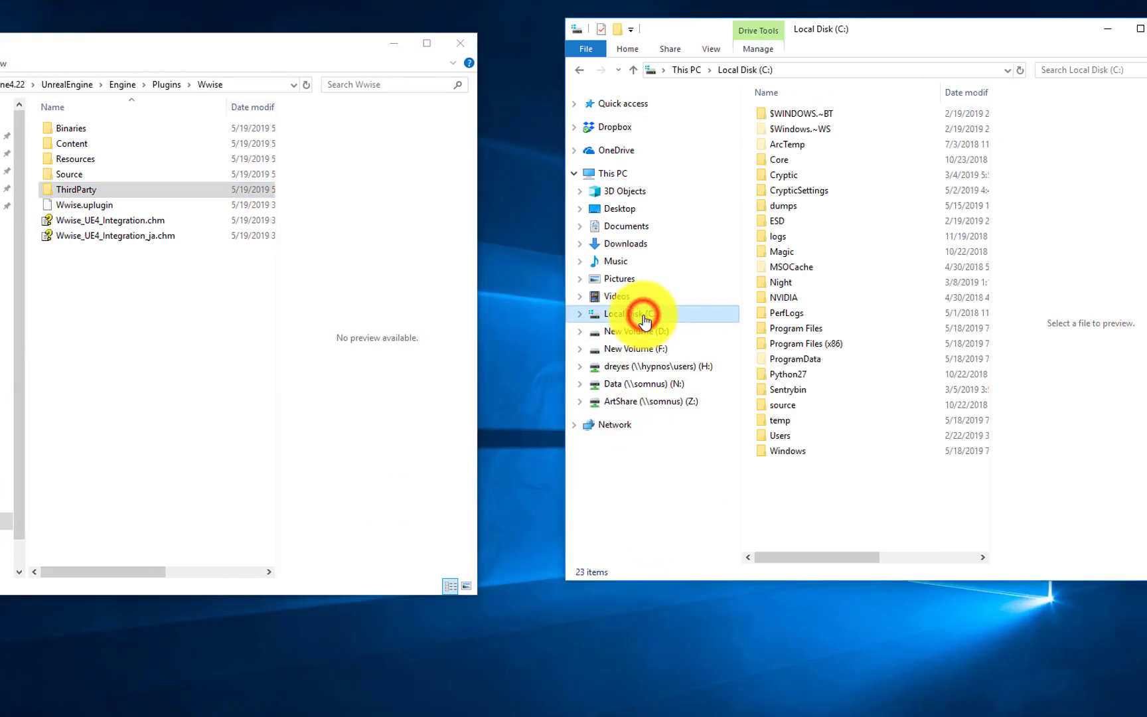
double_click(816, 340)
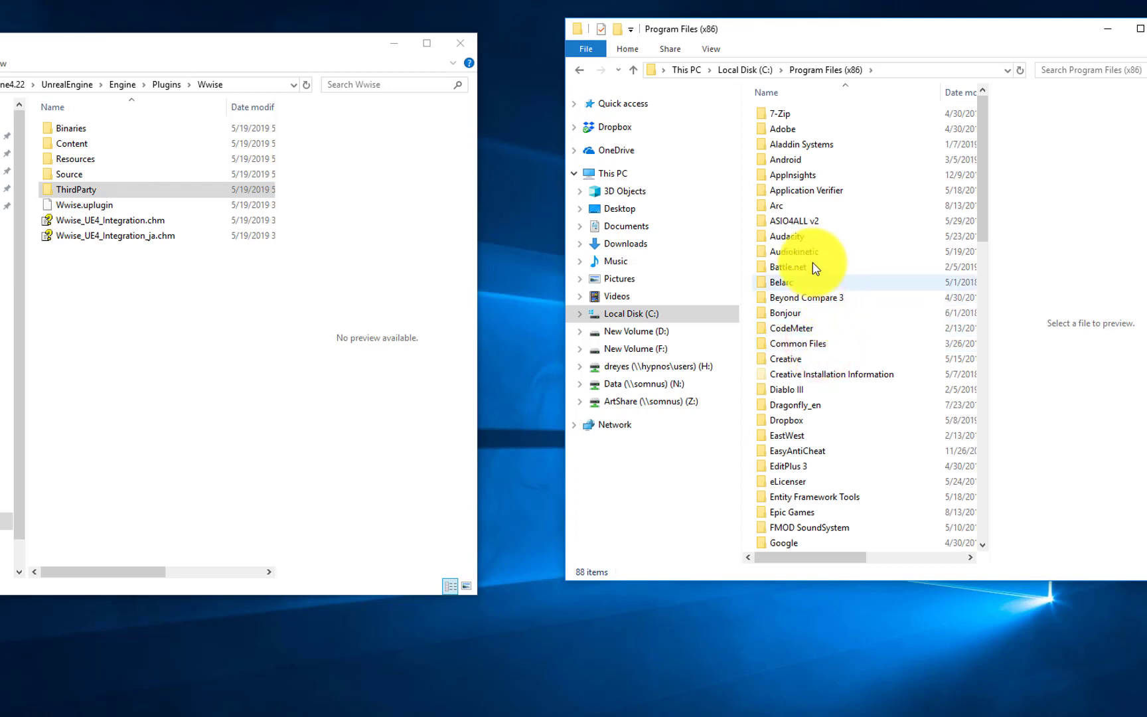
double_click(805, 252)
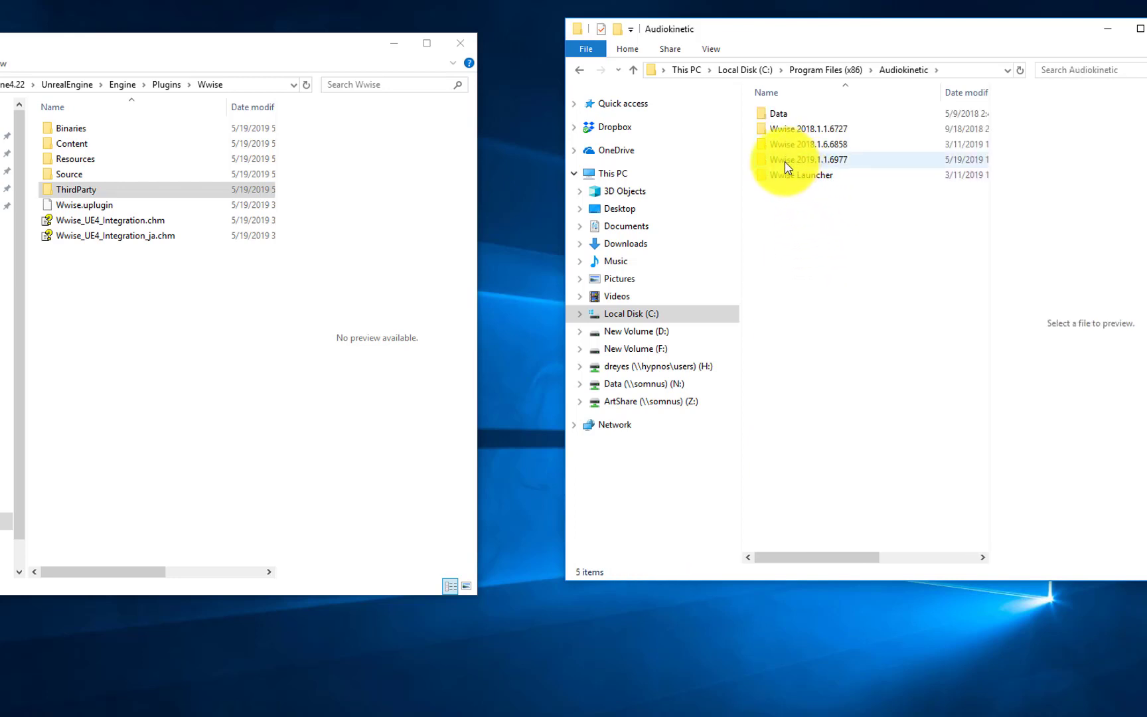
double_click(819, 166)
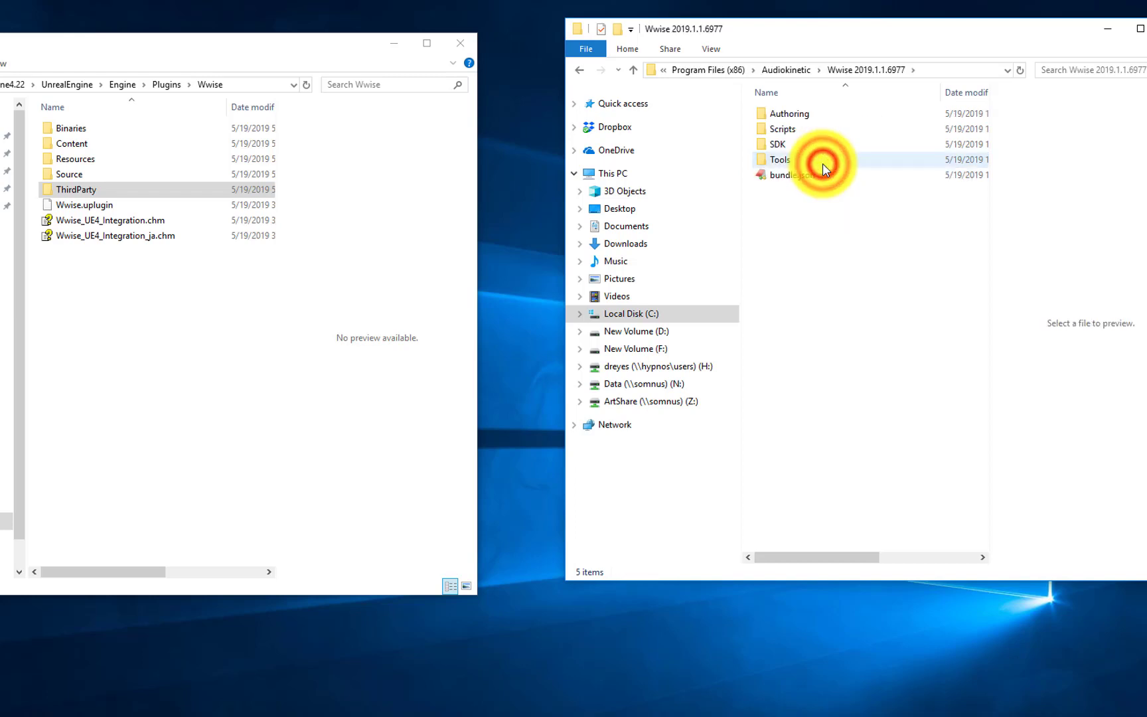
double_click(787, 145)
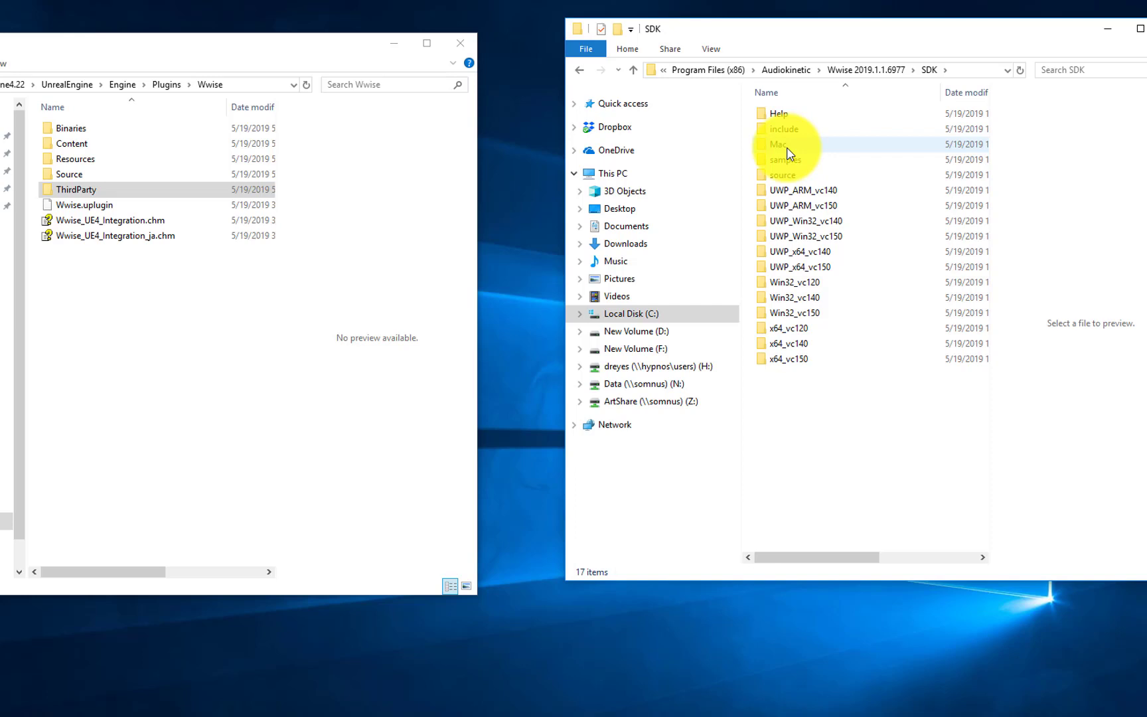
Copy the Win32 and x64 folders for vc120, vc140 and vc150 from the Wwise SDK into the plug-in's ThirdParty folder
double_click(92, 193)
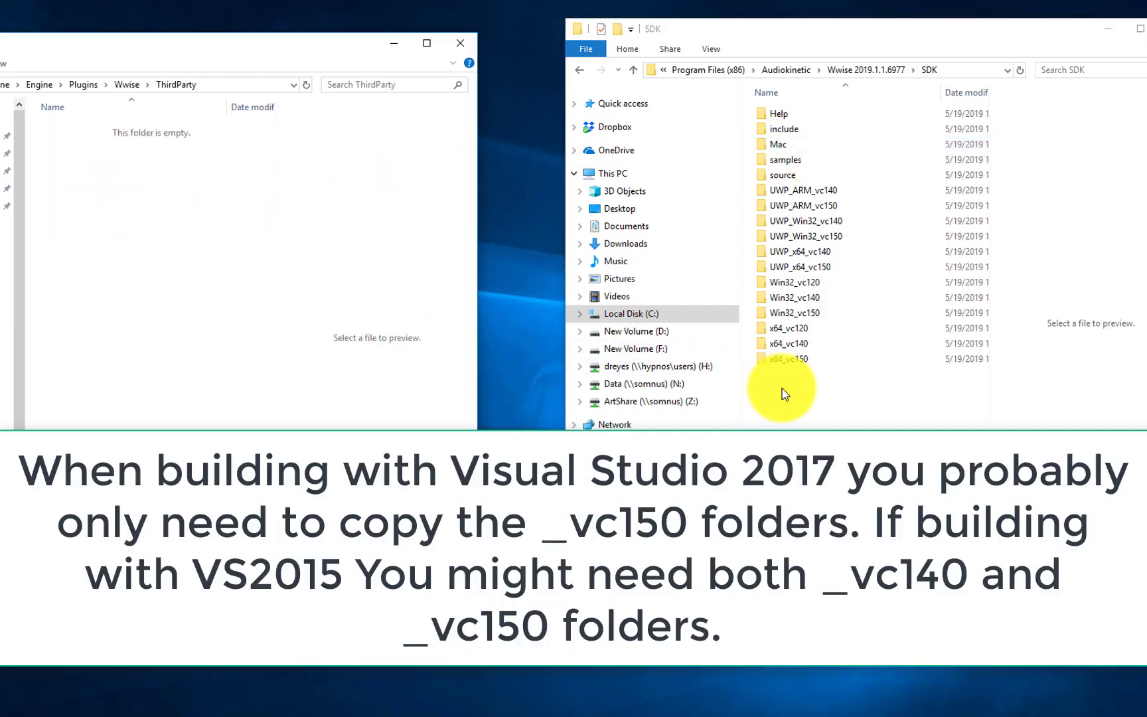
click(807, 282)
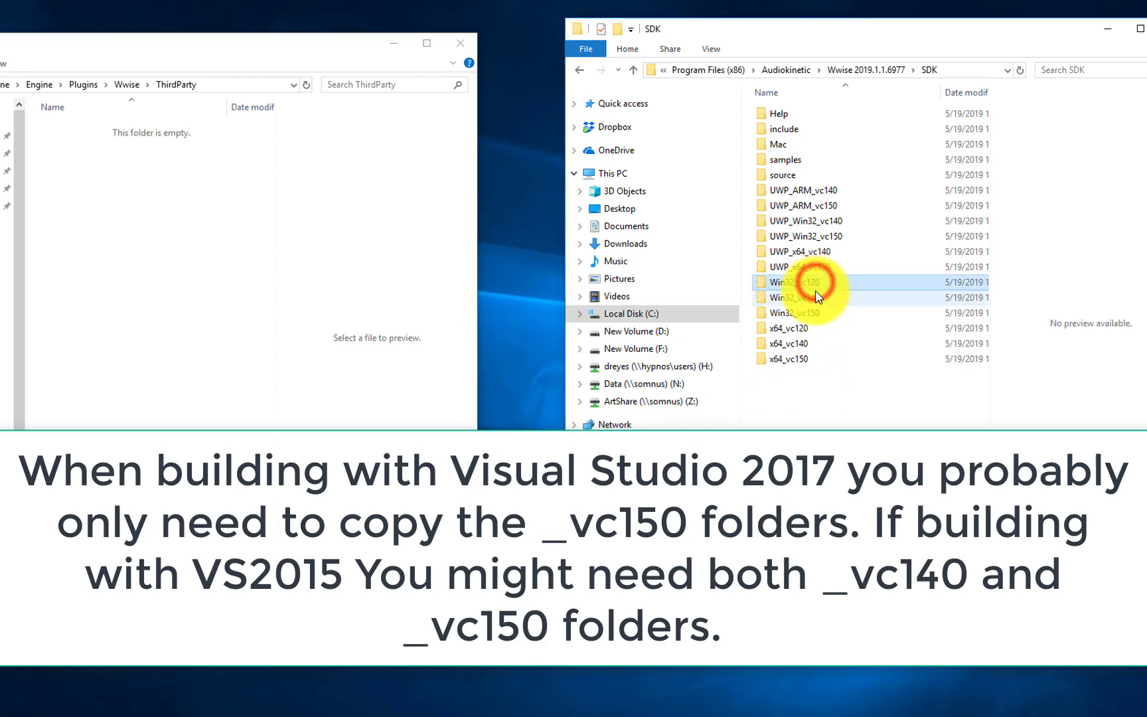
shift+click(815, 360)
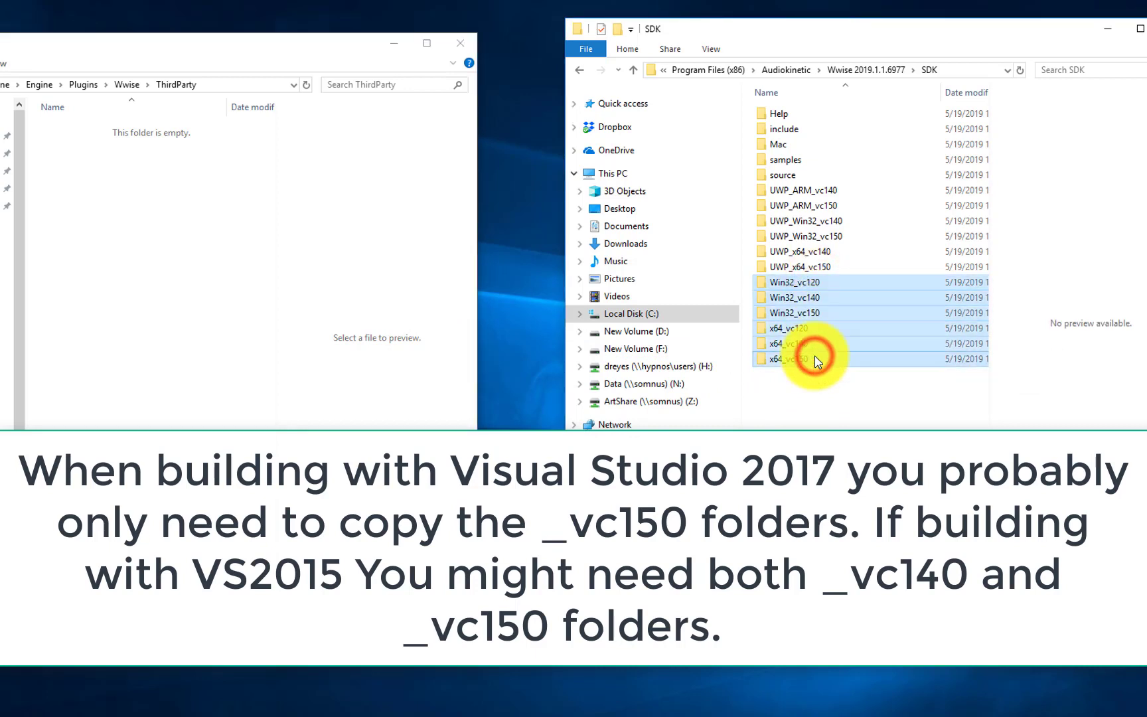
right_click(815, 360)
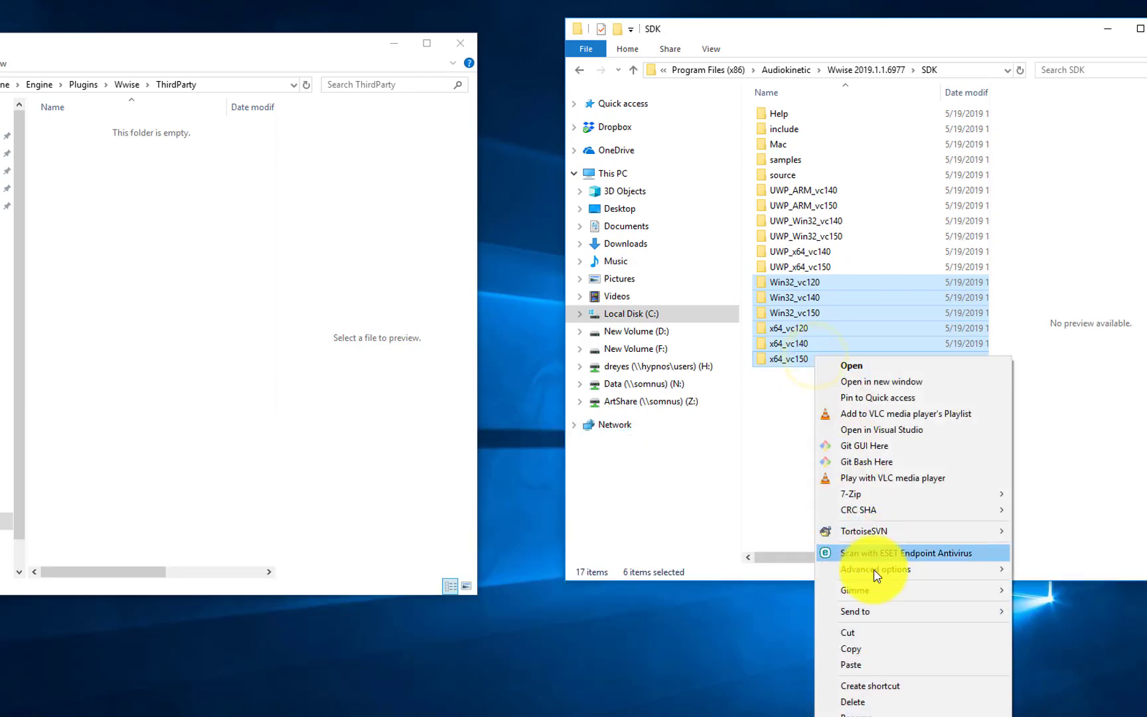
click(876, 650)
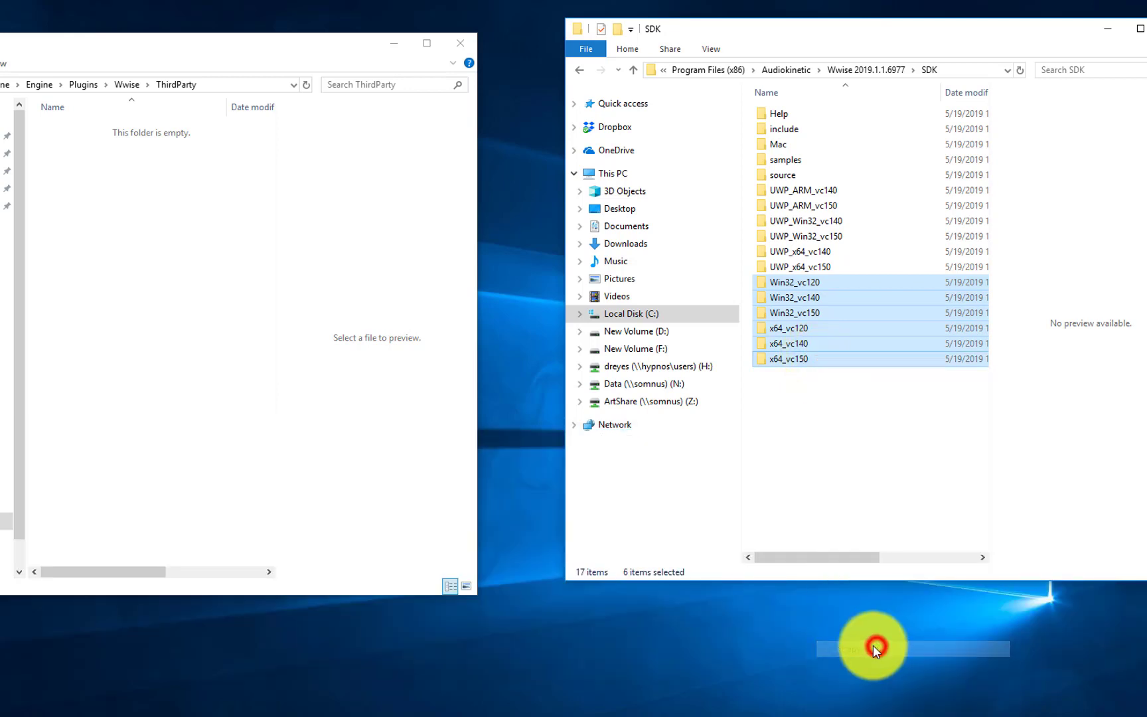
right_click(106, 225)
click(160, 324)
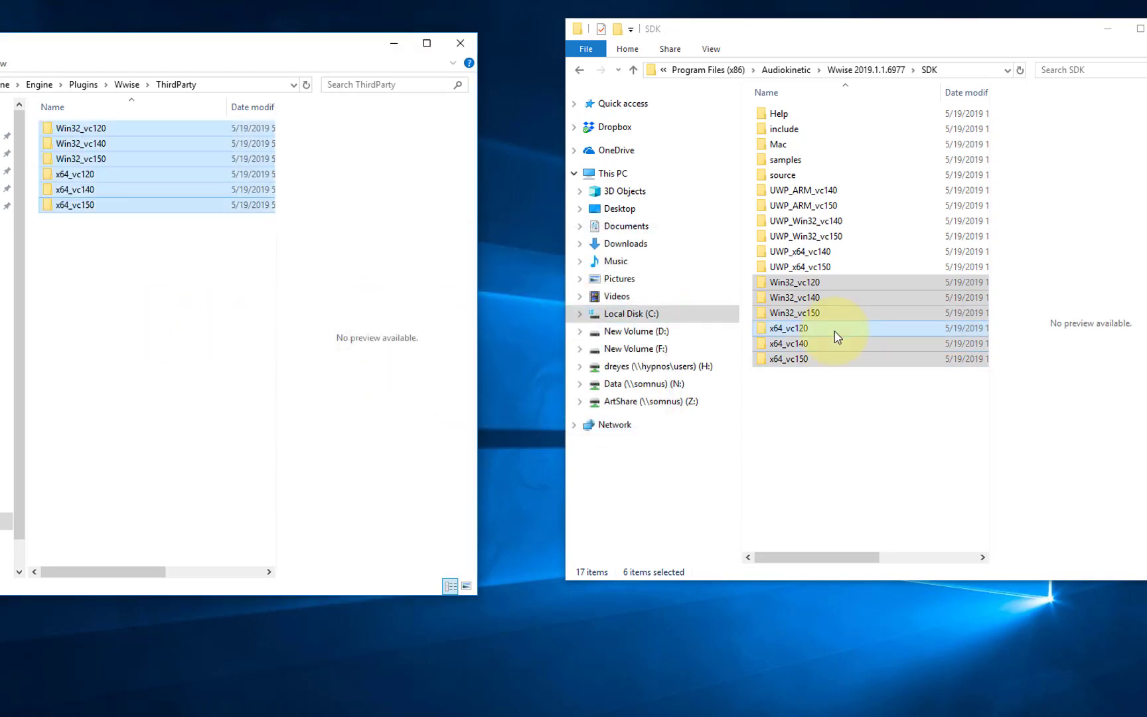
Copy the include folder from the Wwise SDK into the plug-in's ThirdParty folder
click(802, 133)
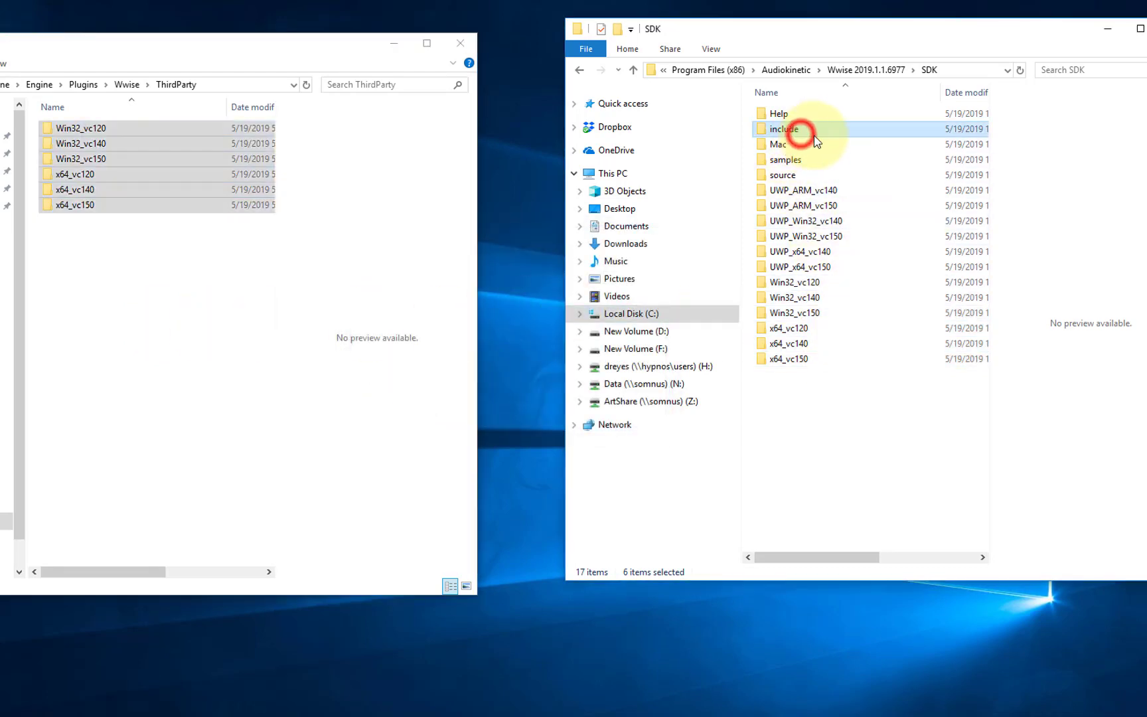
right_click(817, 138)
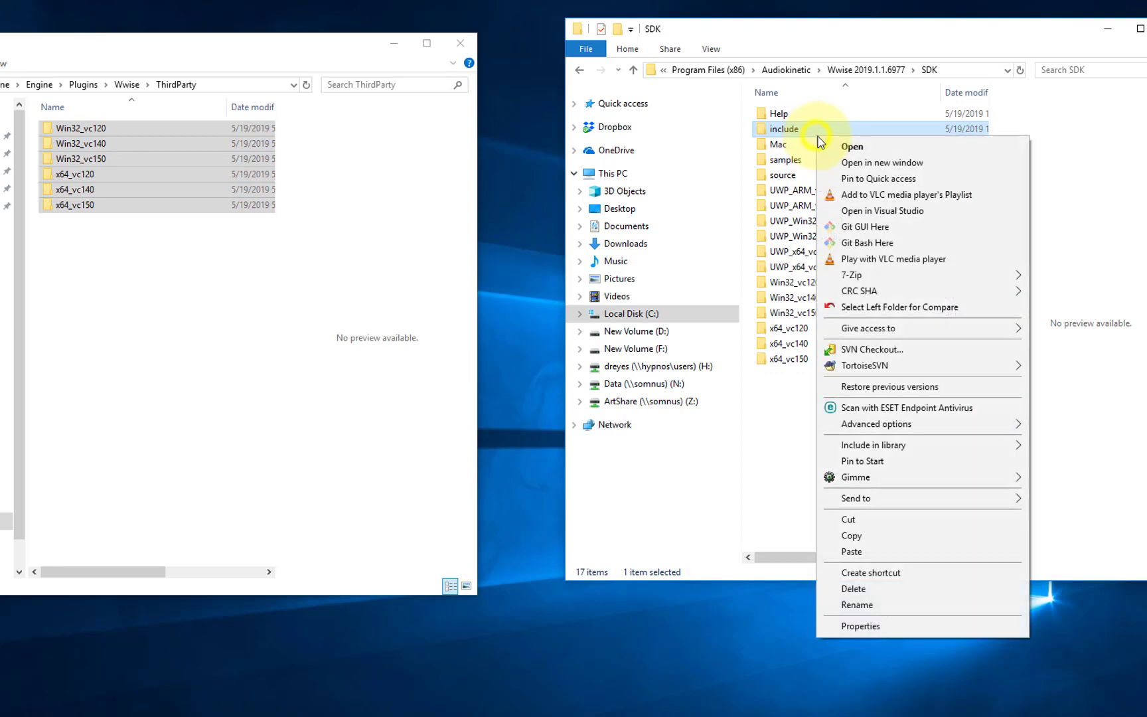
click(892, 535)
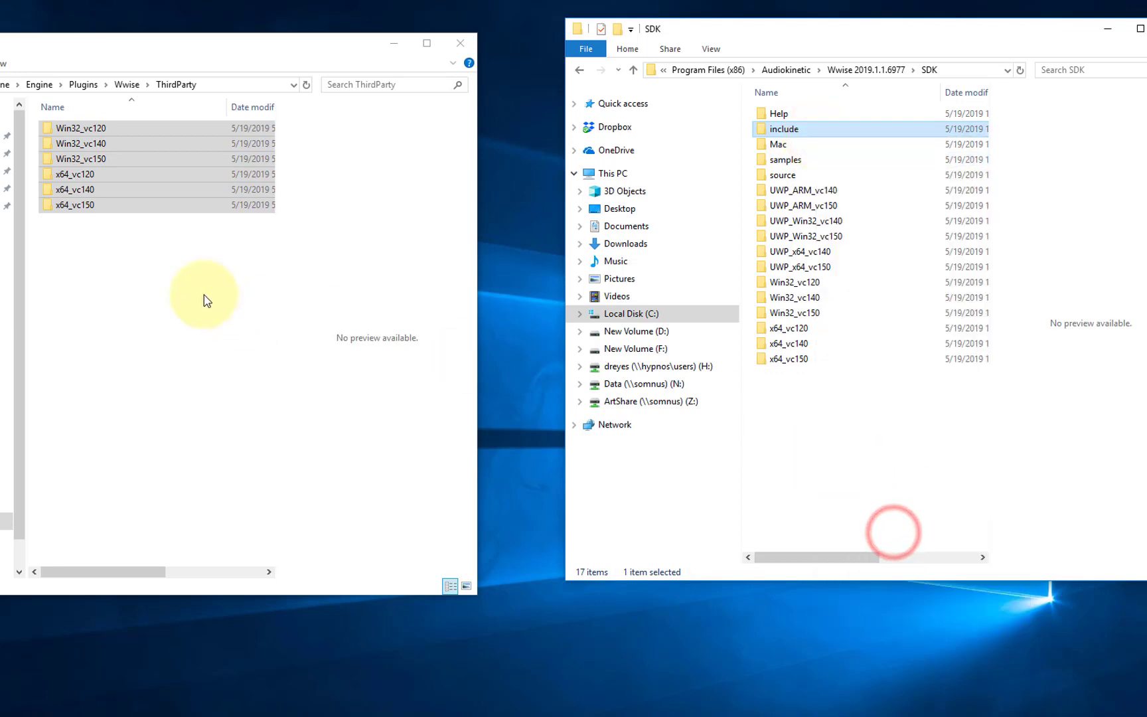
right_click(120, 292)
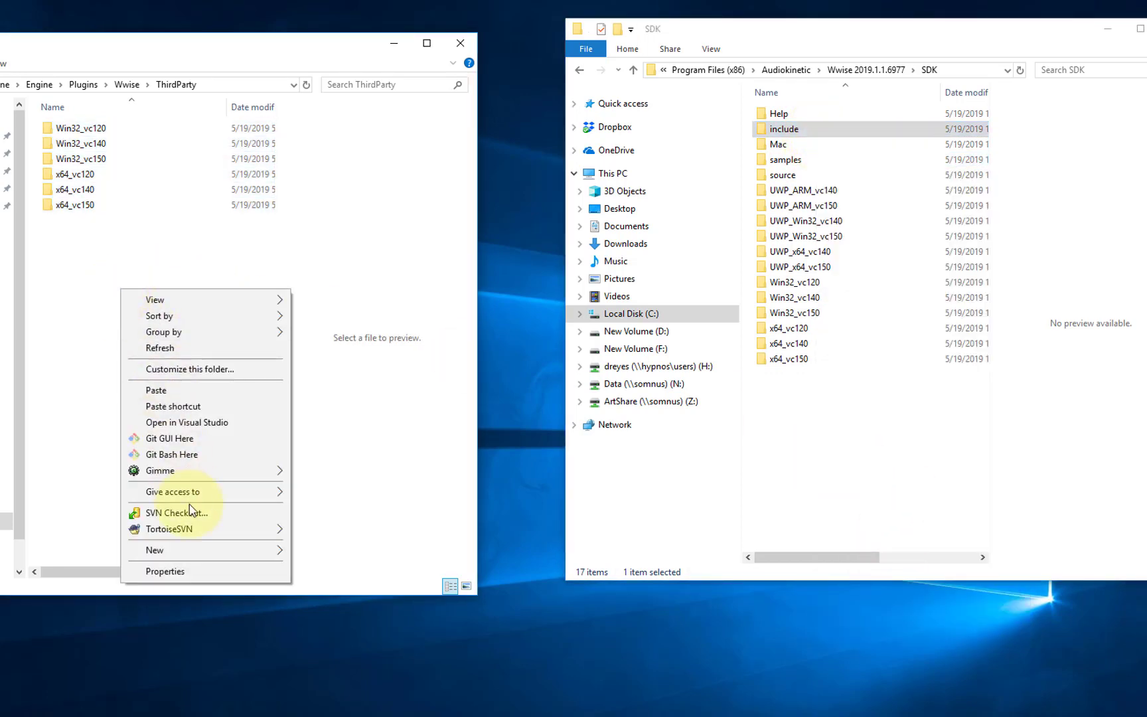
click(164, 390)
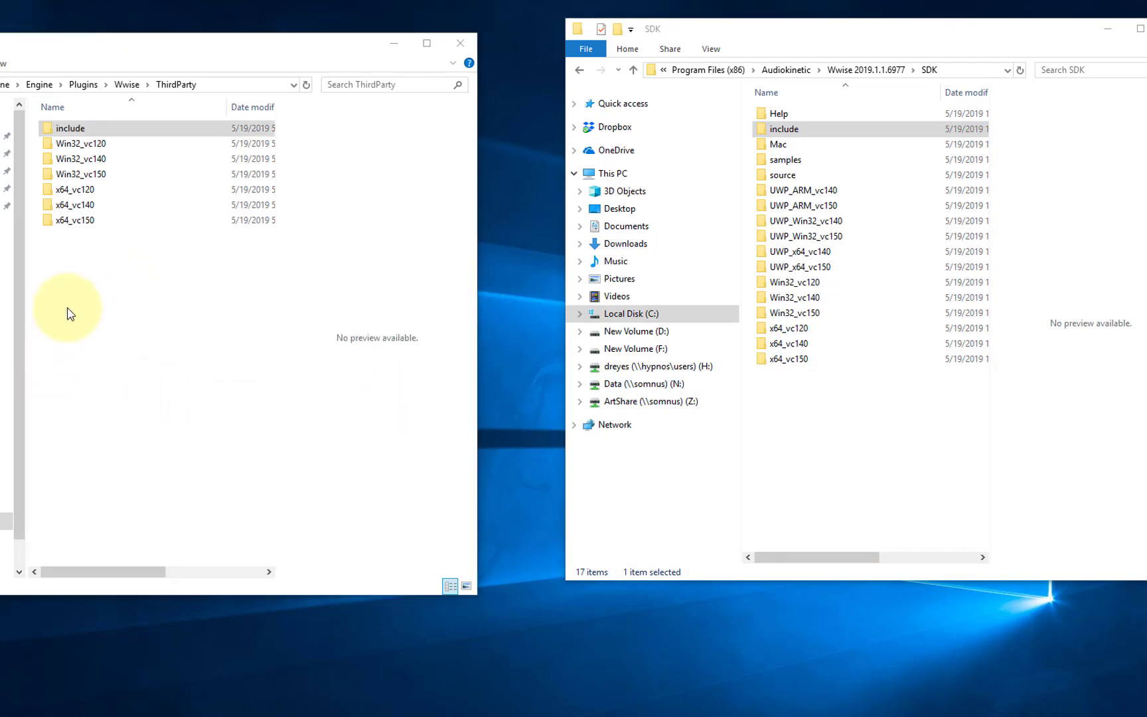
Create a folder named samples inside the plug-in's ThirdParty folder
right_click(68, 274)
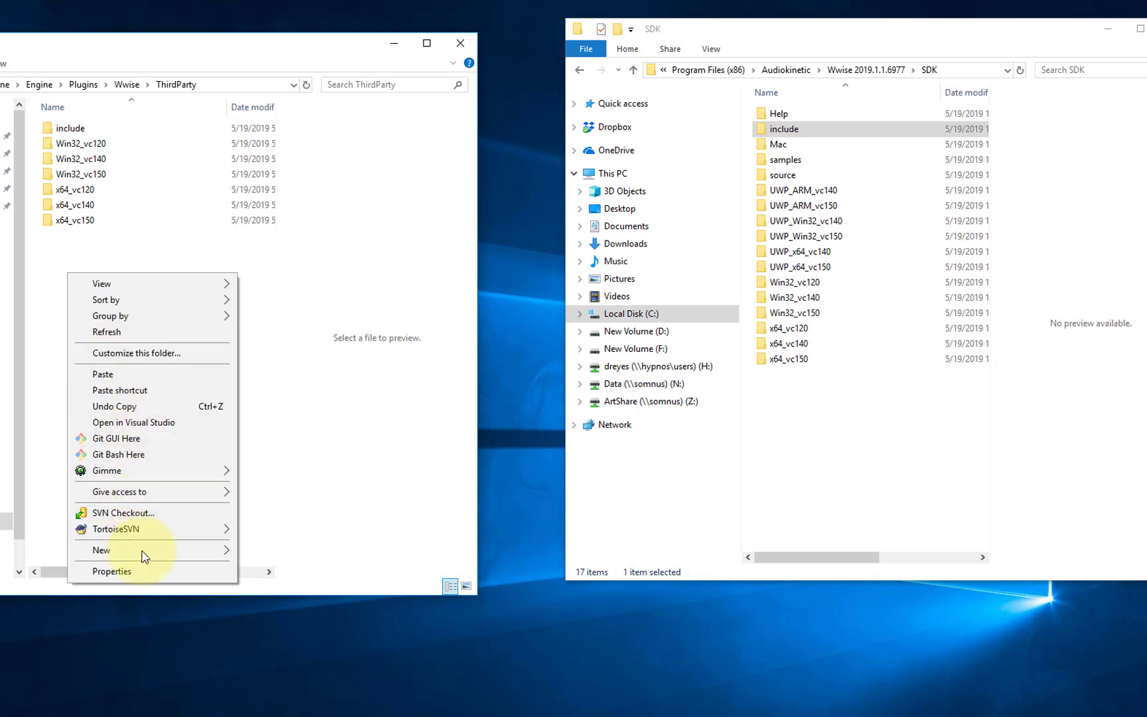
mouse_move(152, 550)
click(264, 550)
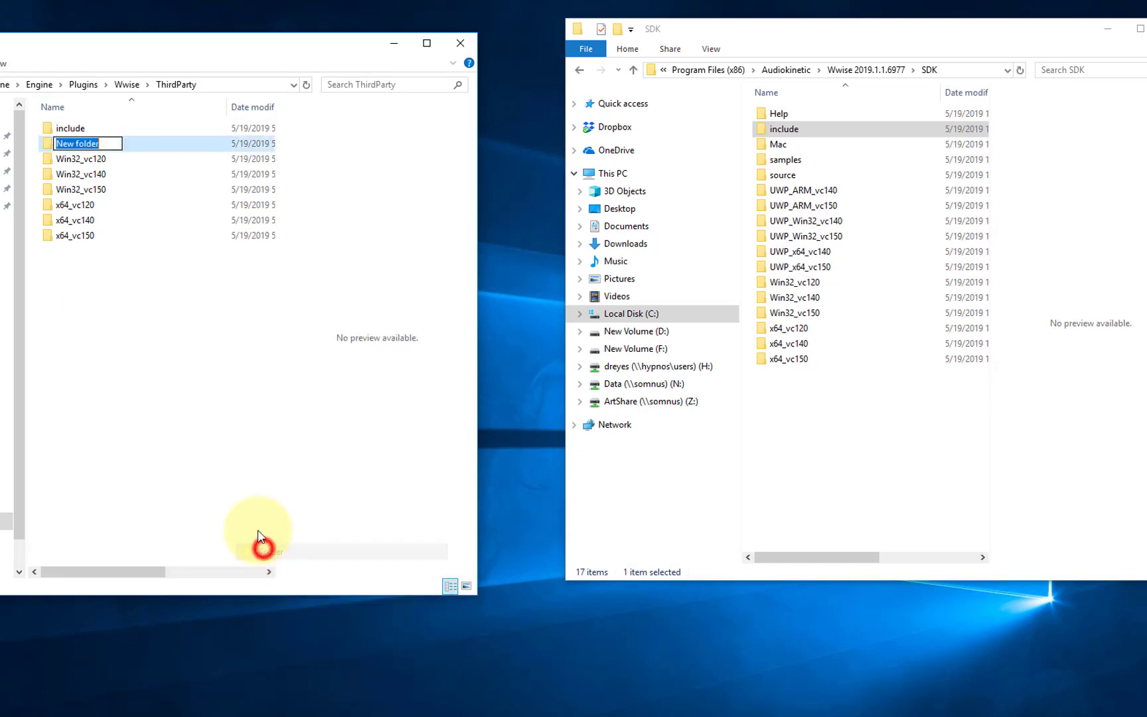
text(sample)
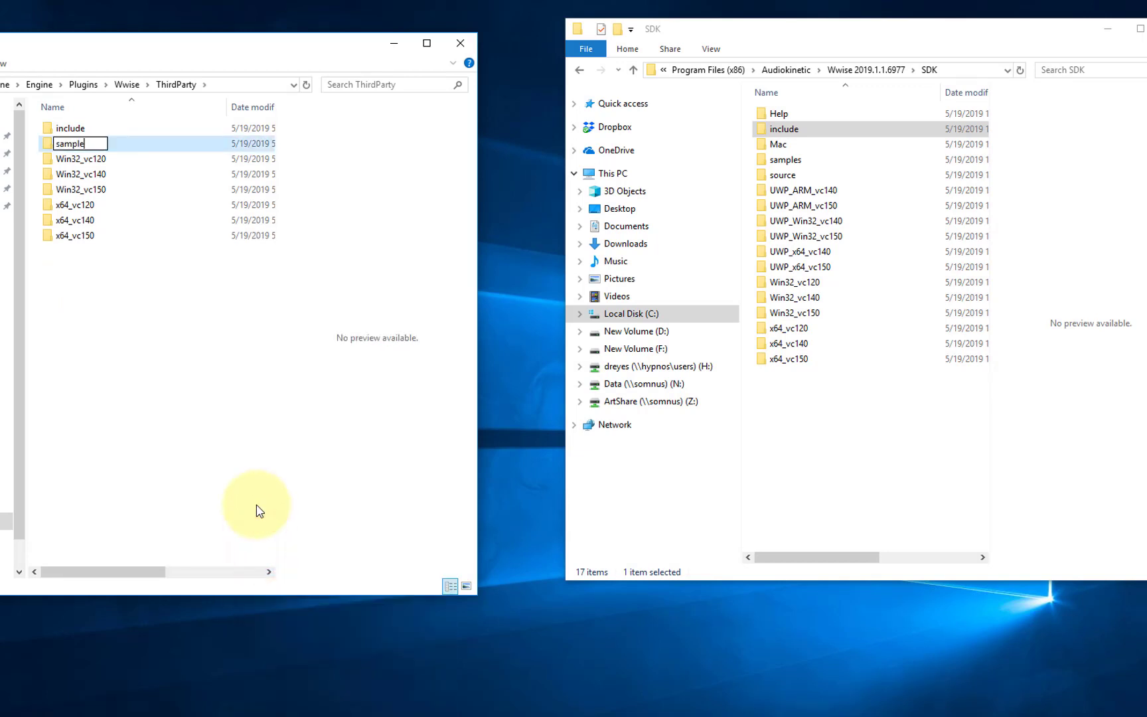
text(s)
key(Return)
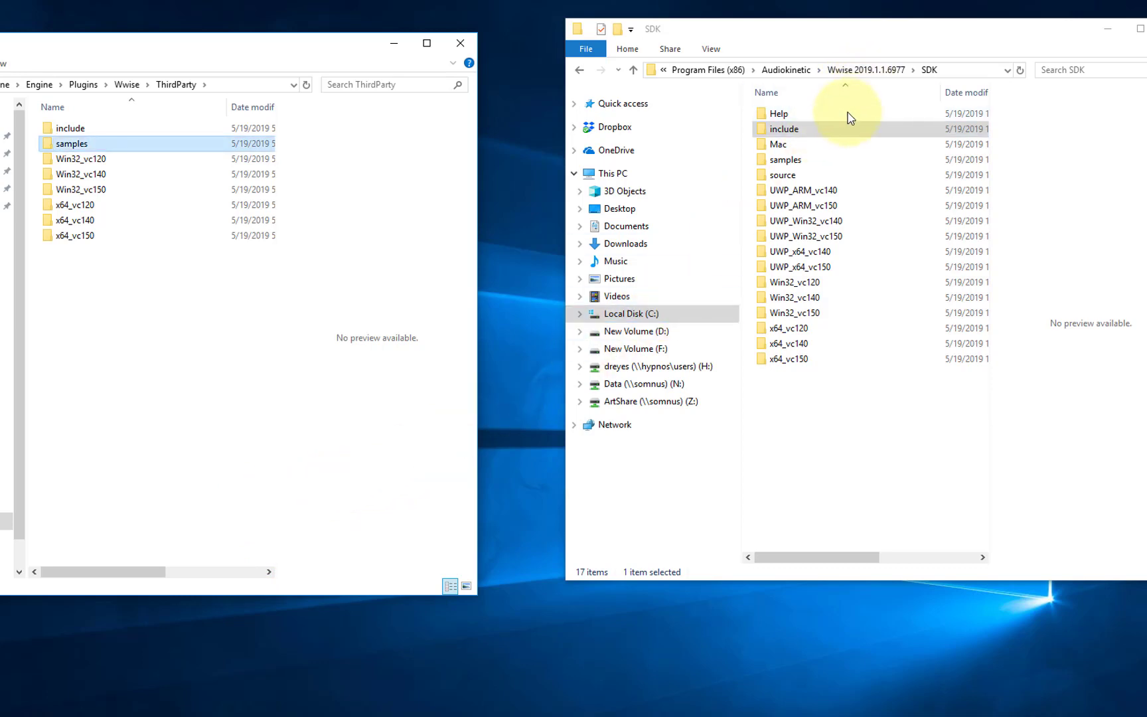
Copy the SoundEngine folder from the Wwise SDK's samples folder into the samples folder of the plug-in's ThirdParty folder
click(798, 162)
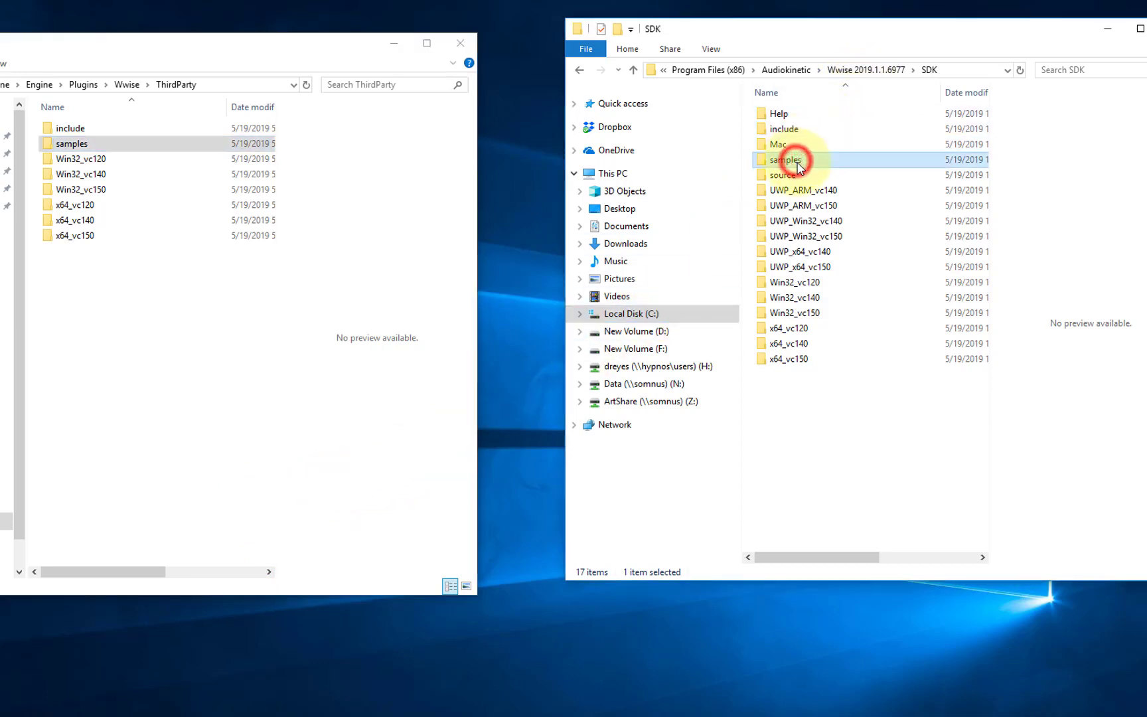
double_click(800, 164)
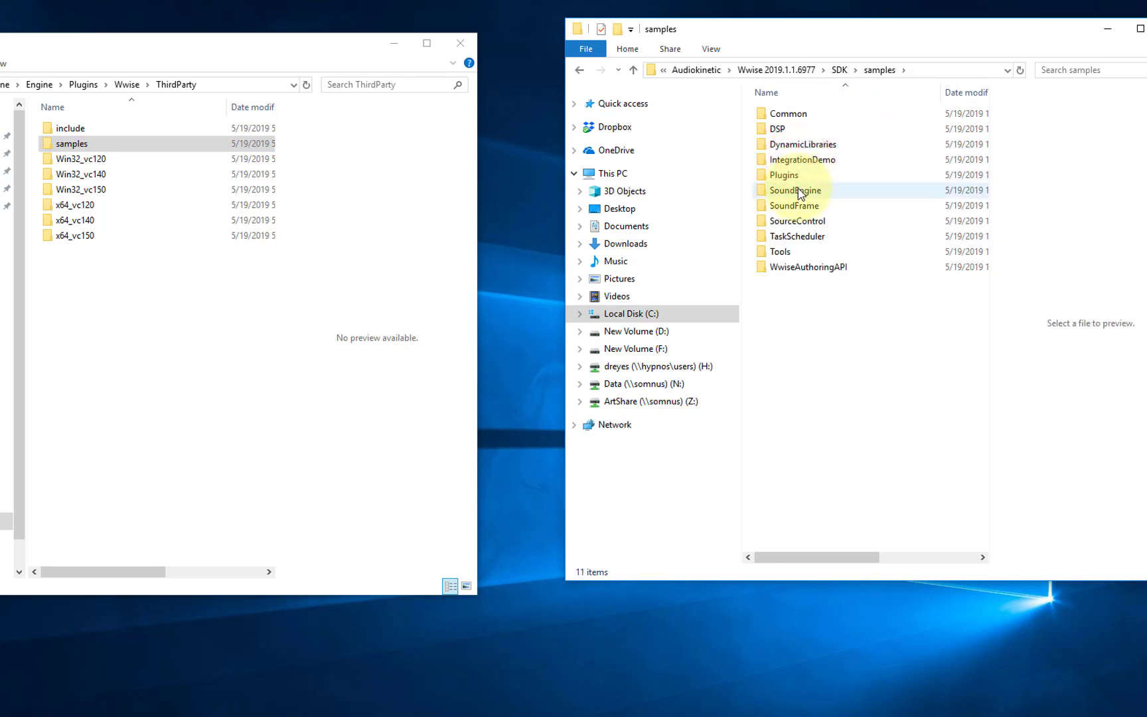
click(797, 191)
right_click(830, 194)
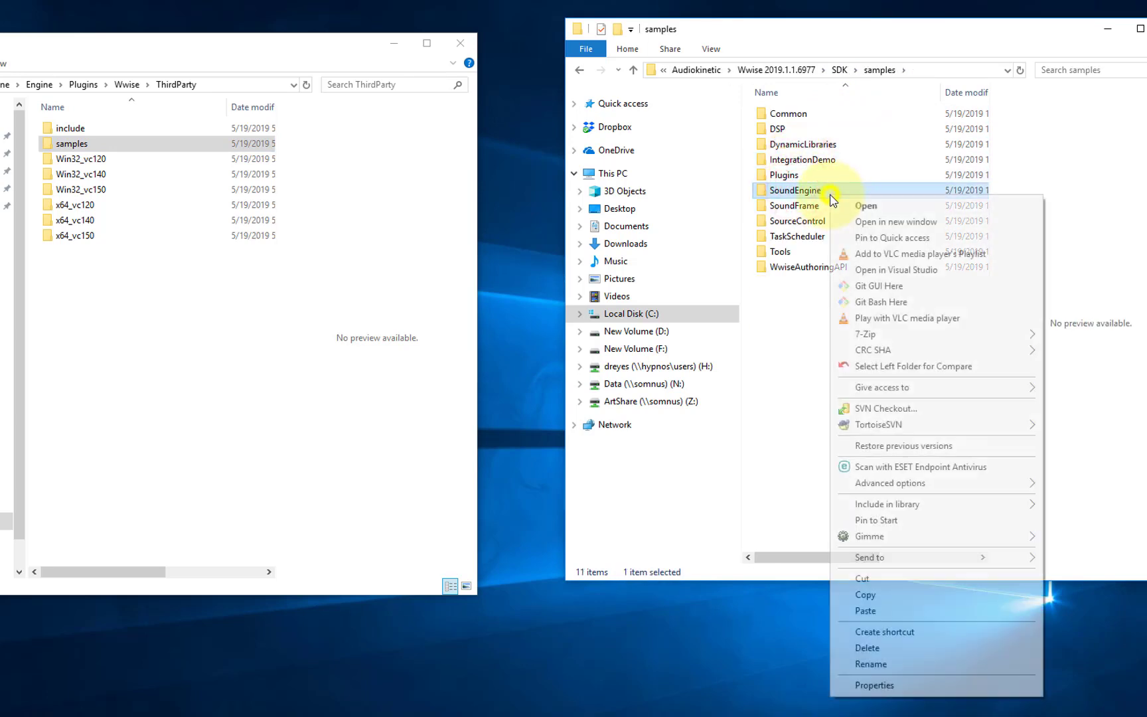
click(869, 595)
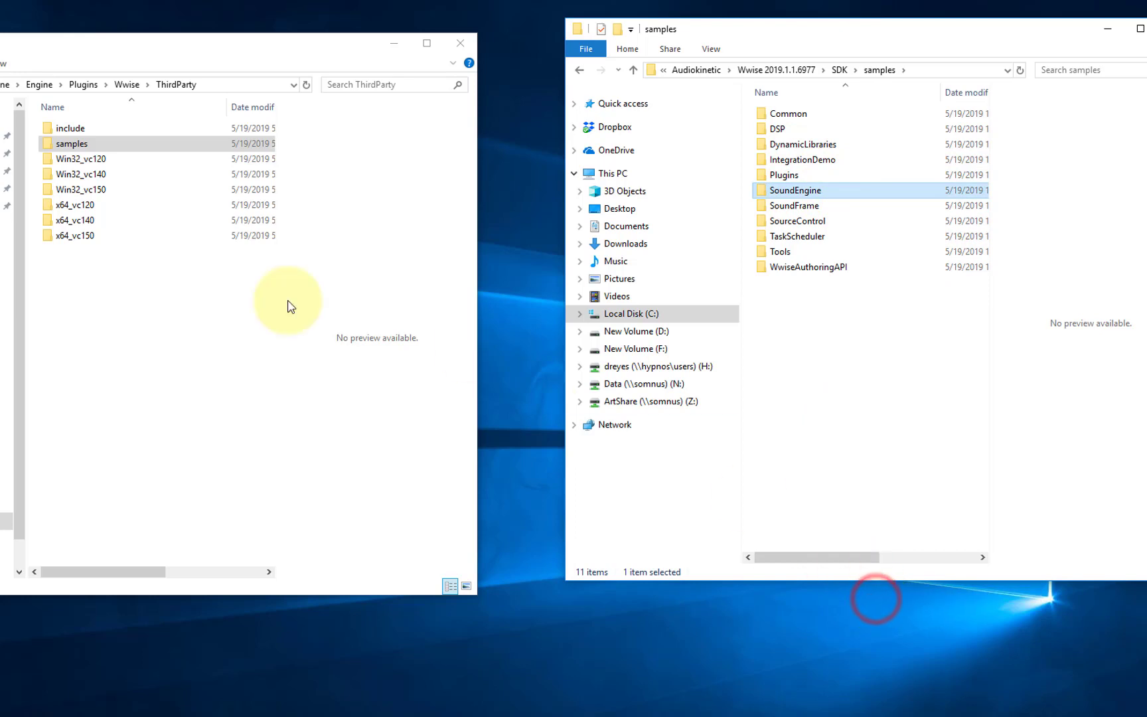
double_click(85, 143)
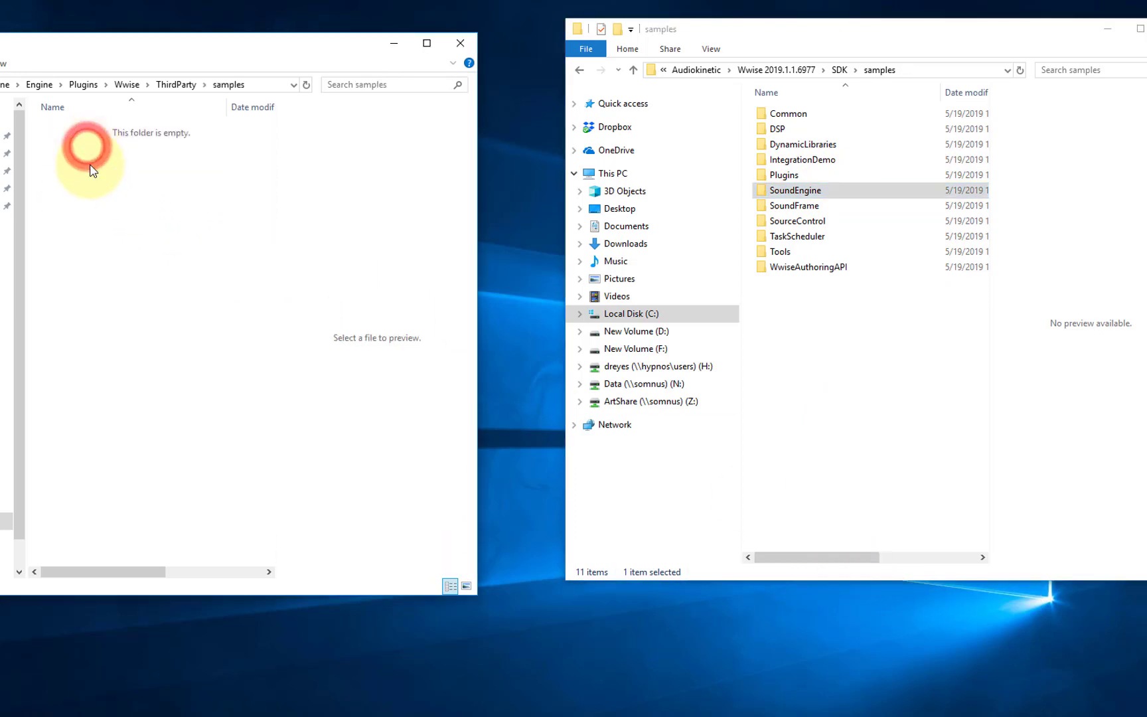
right_click(93, 176)
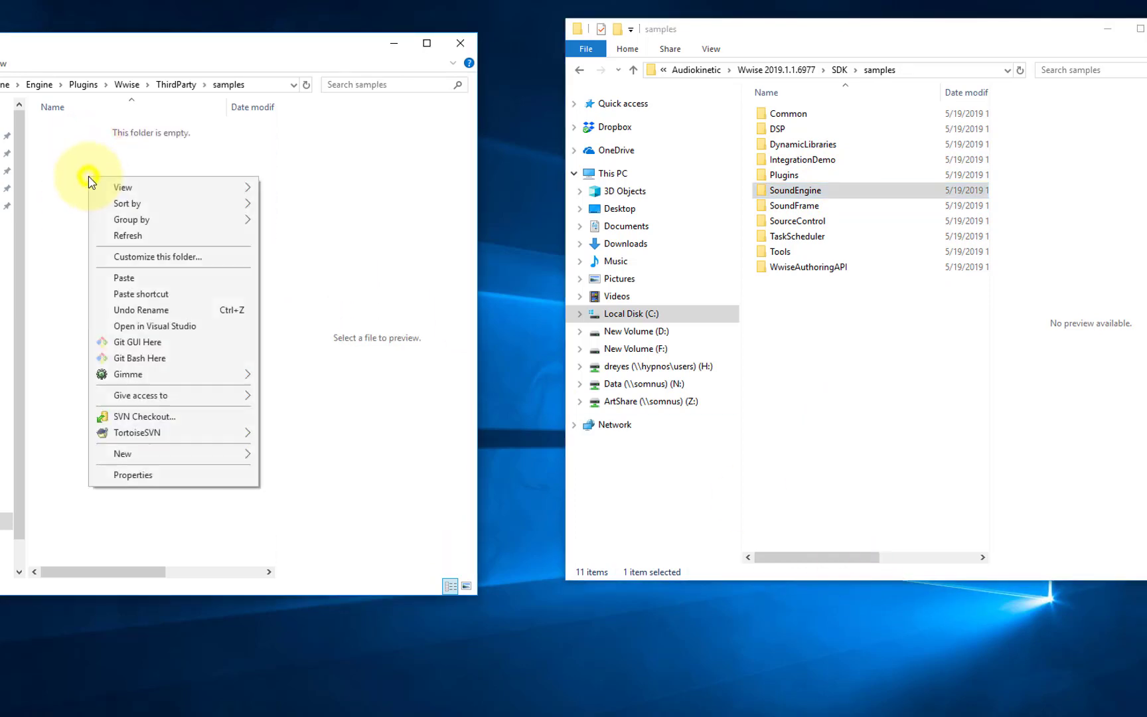
click(149, 279)
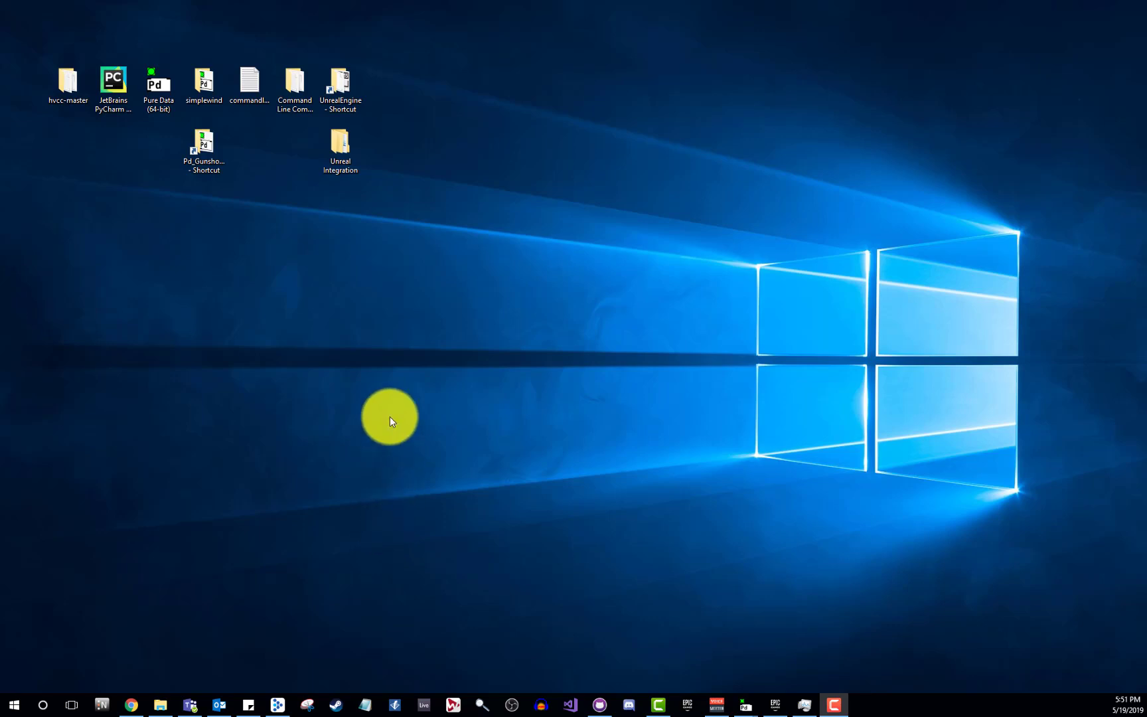
Open the UnrealEngine and Pd_Gunshot_02 folders from their desktop shortcuts and arrange the two windows side by side
double_click(354, 101)
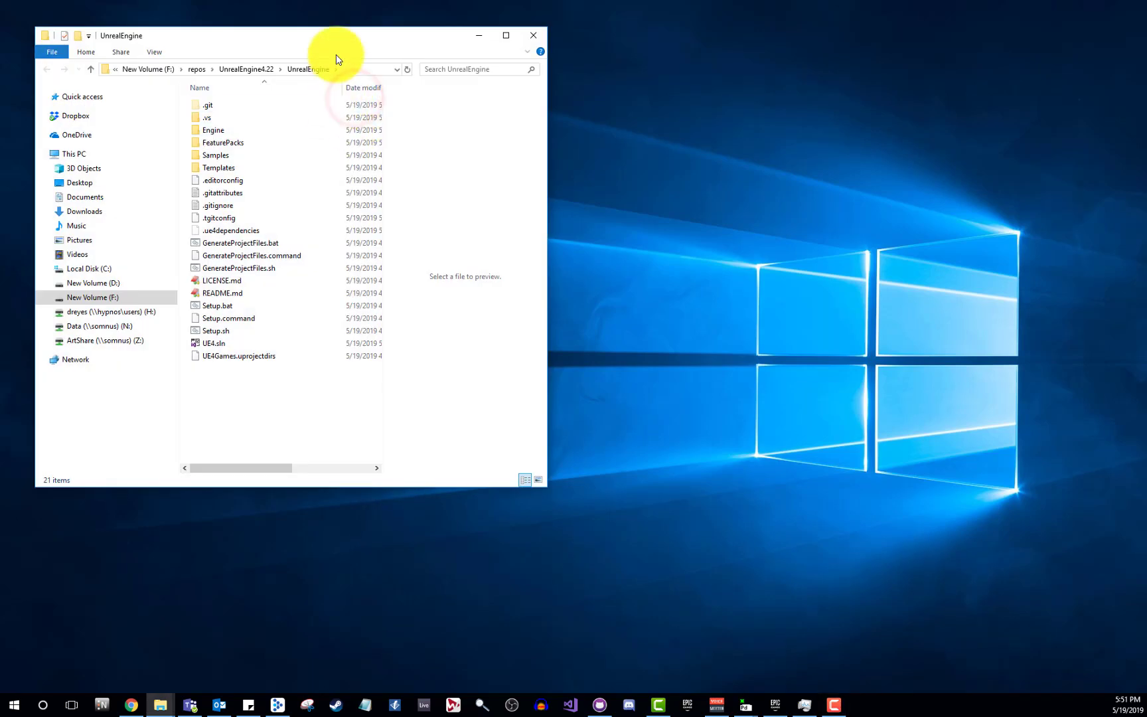
drag(335, 40, 811, 42)
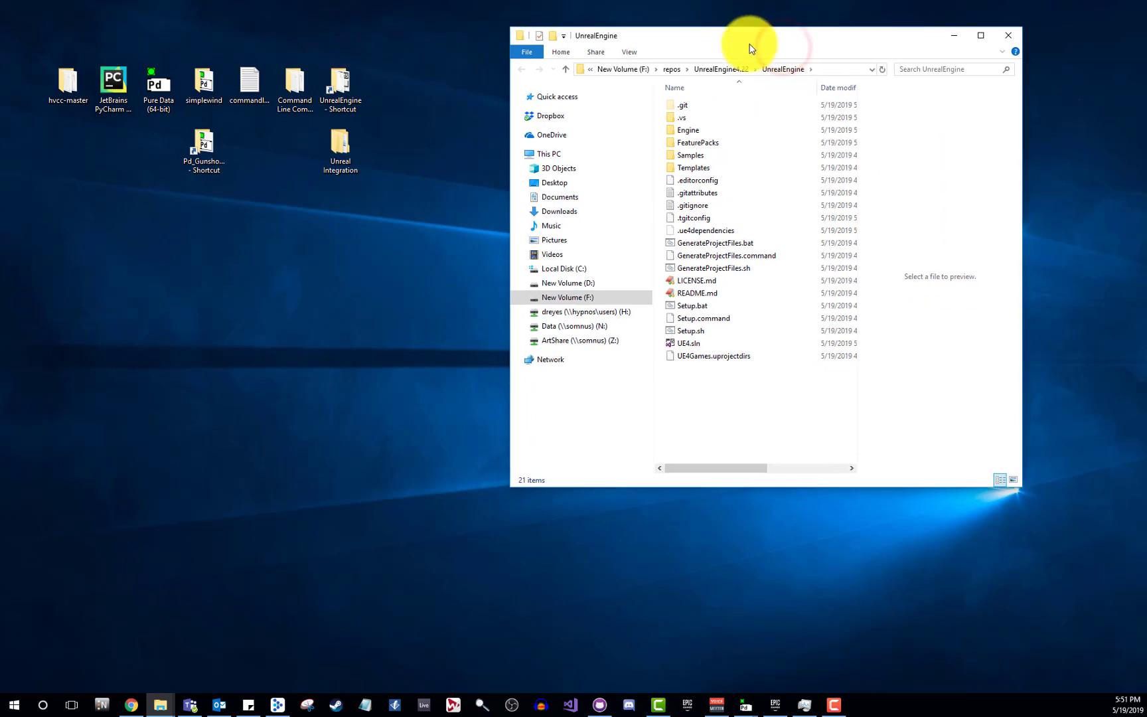
double_click(202, 152)
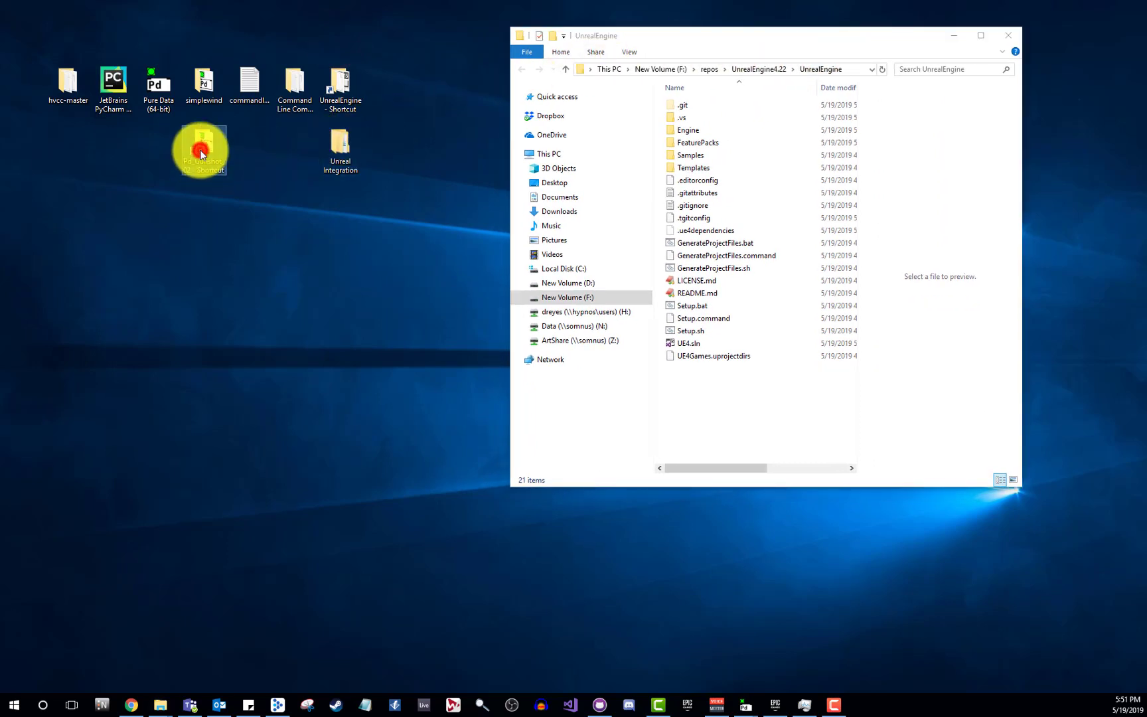
drag(761, 60, 248, 36)
click(748, 44)
drag(757, 45, 824, 42)
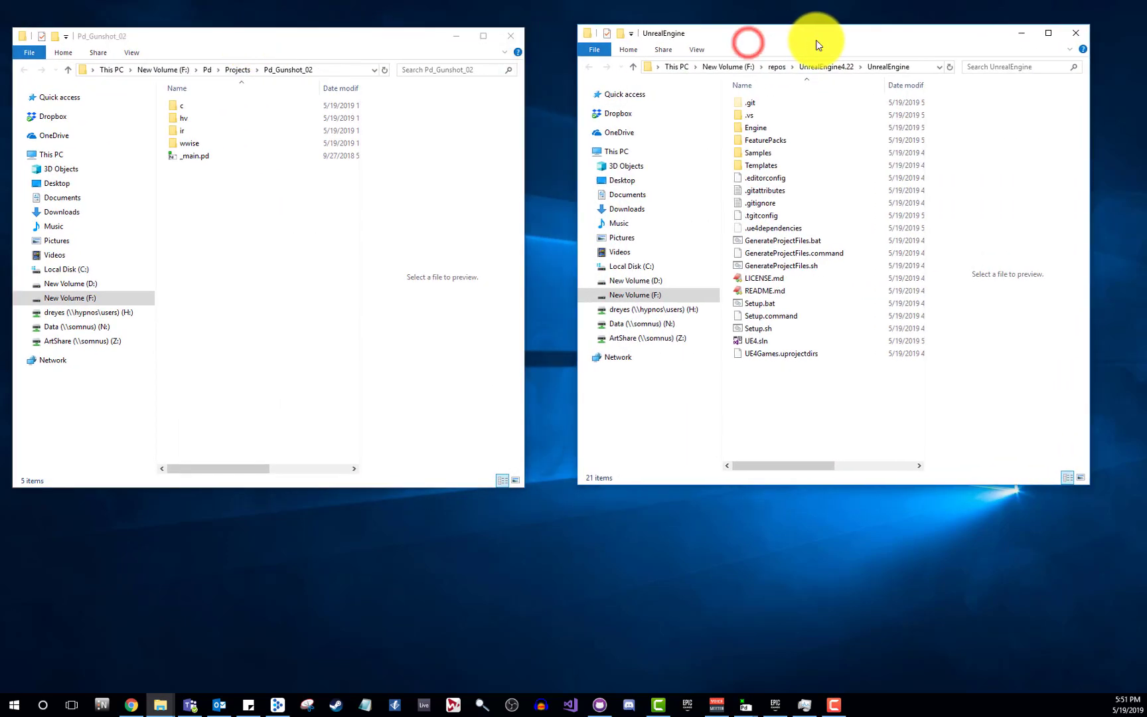
Open the wwise\build\win\x64\release folder inside Pd_Gunshot_02
double_click(199, 142)
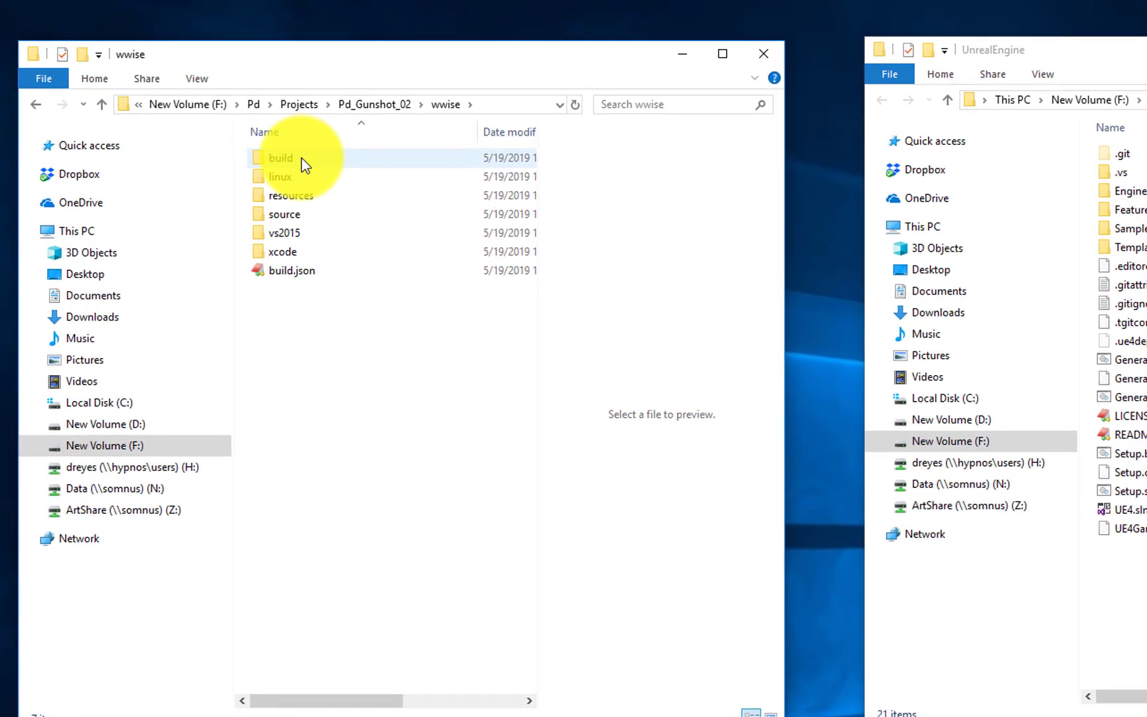
double_click(301, 158)
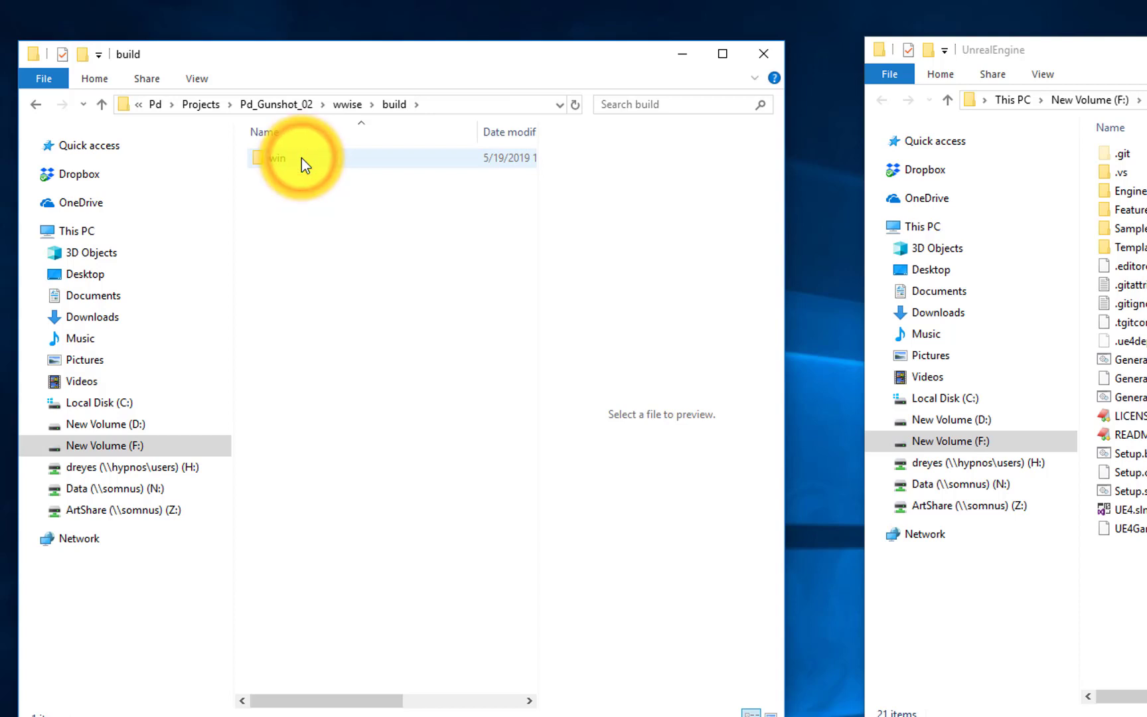
double_click(302, 157)
double_click(301, 158)
double_click(301, 158)
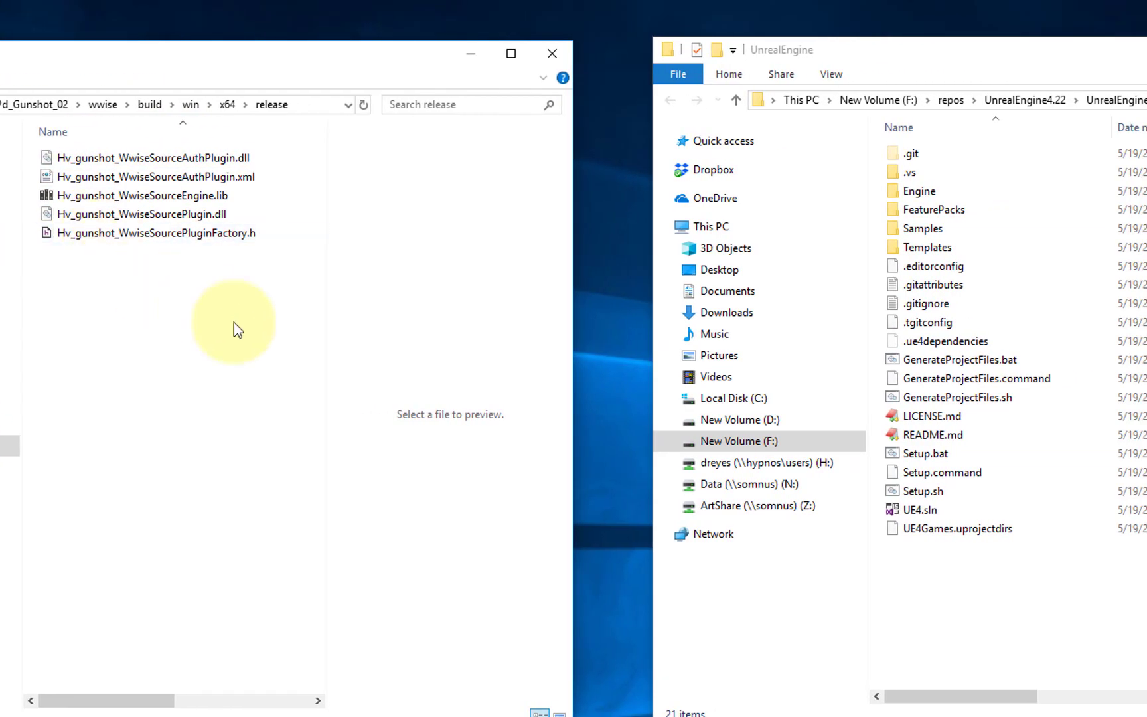
Open Engine\Plugins\Wwise\ThirdParty\include\AK\Plugin in the UnrealEngine window
double_click(931, 191)
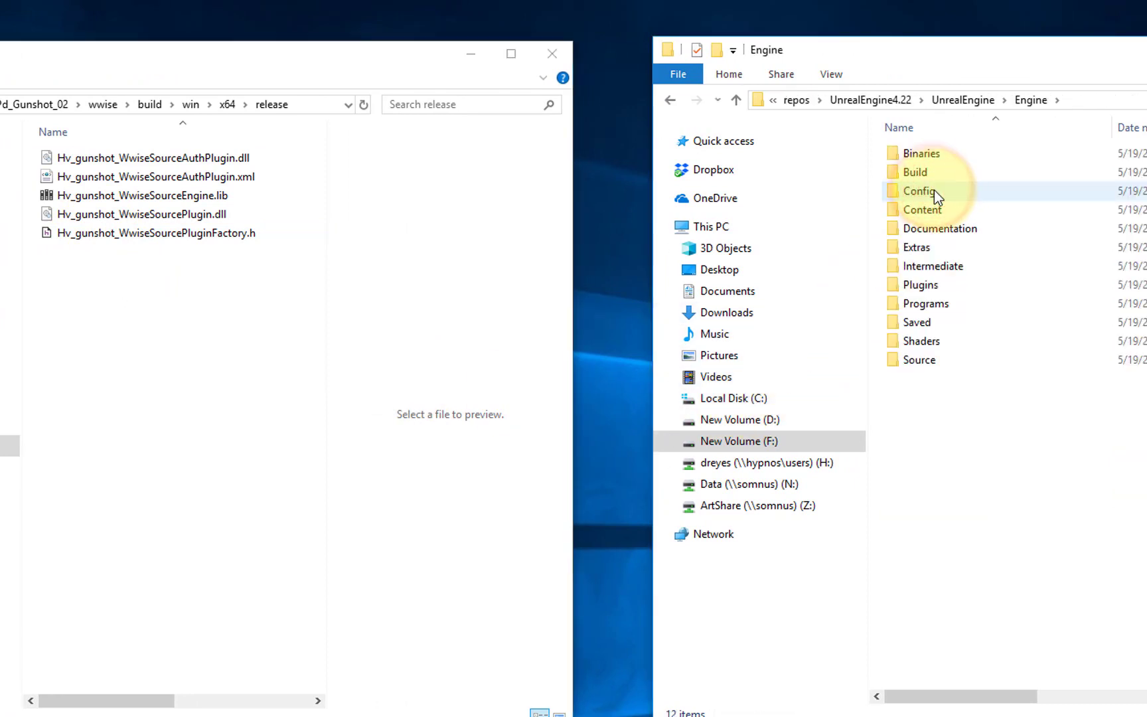
double_click(931, 284)
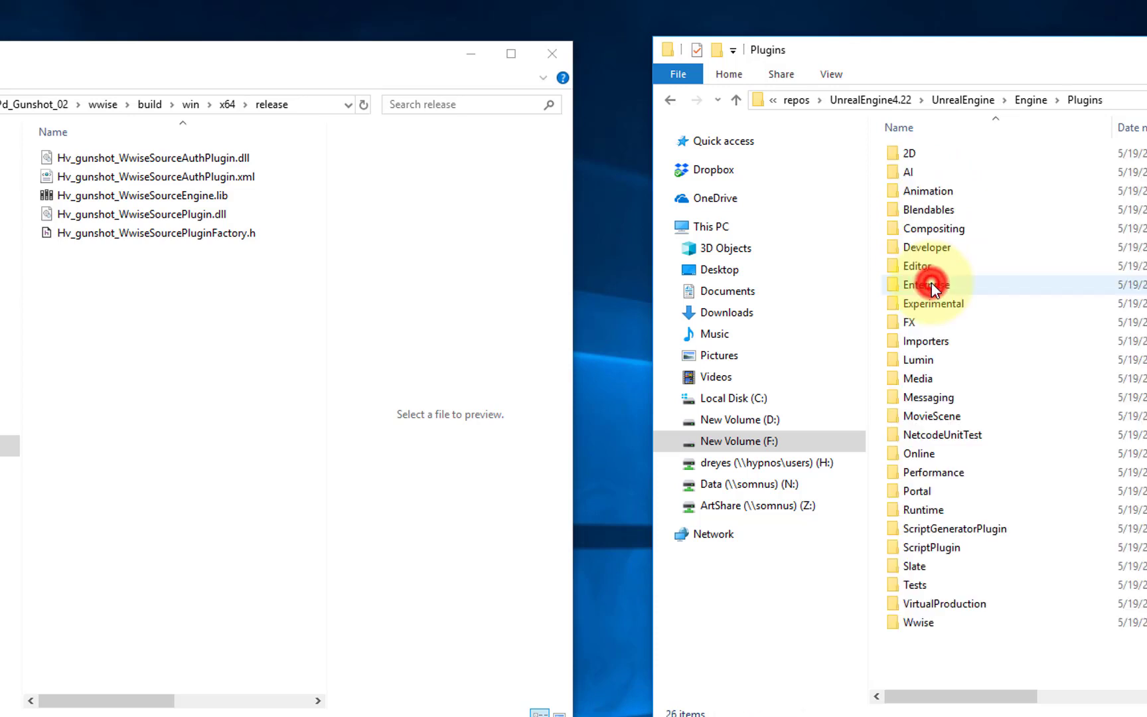
double_click(944, 622)
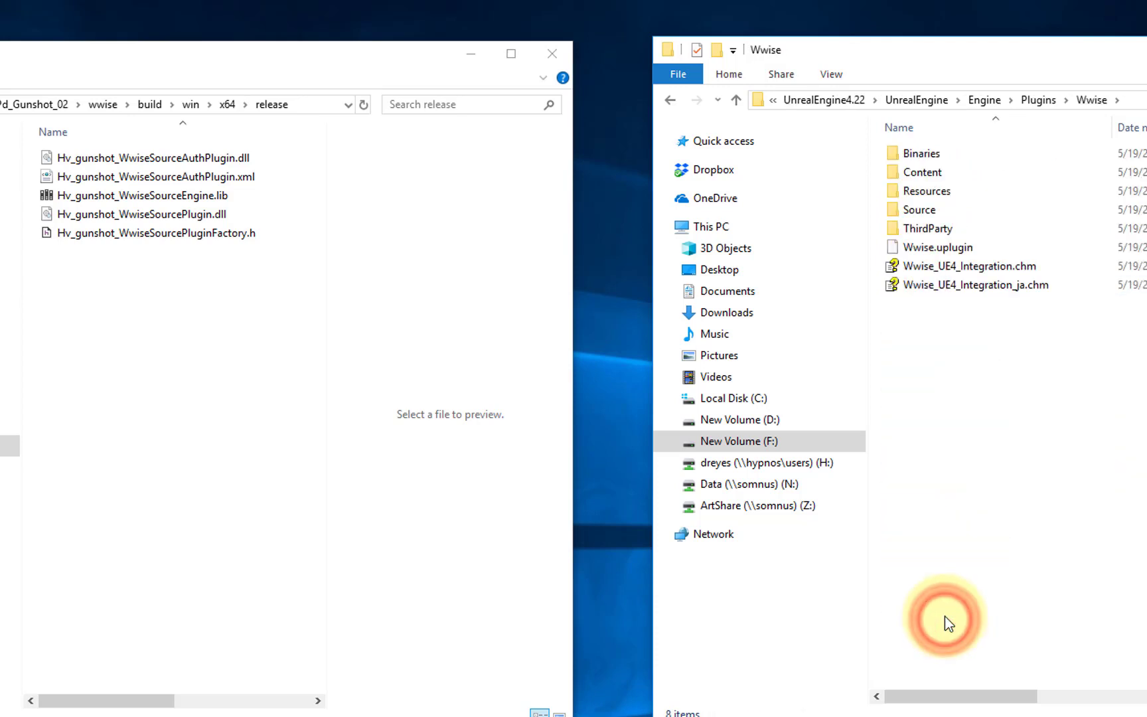
double_click(942, 227)
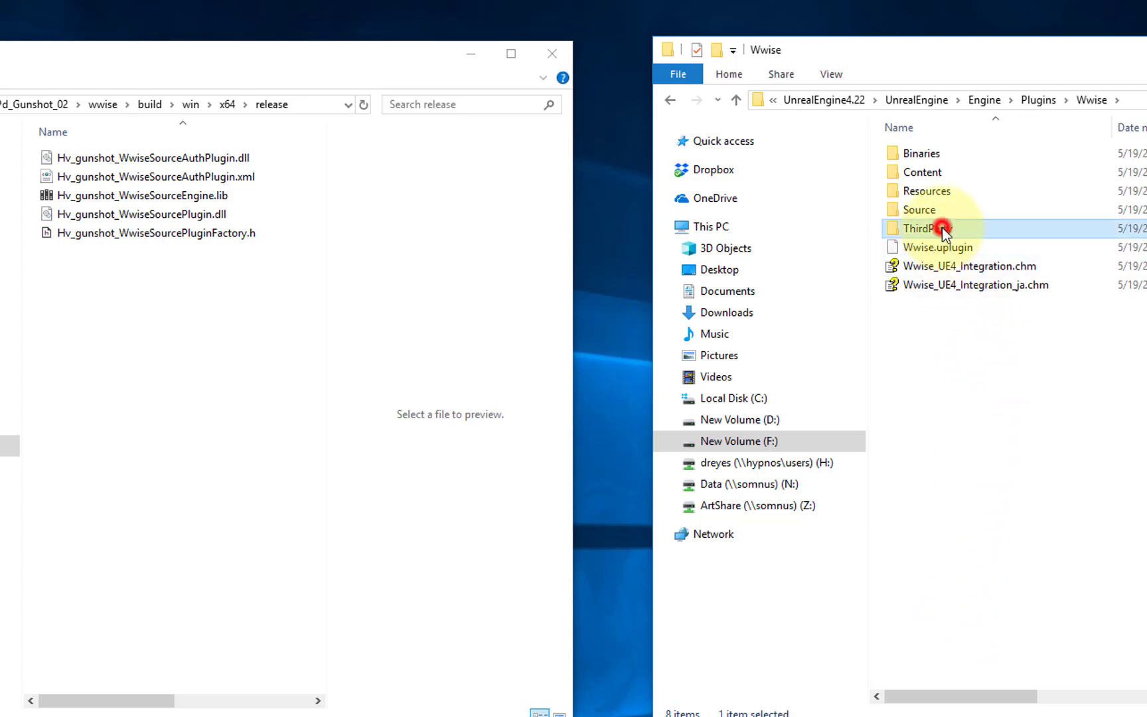
double_click(935, 151)
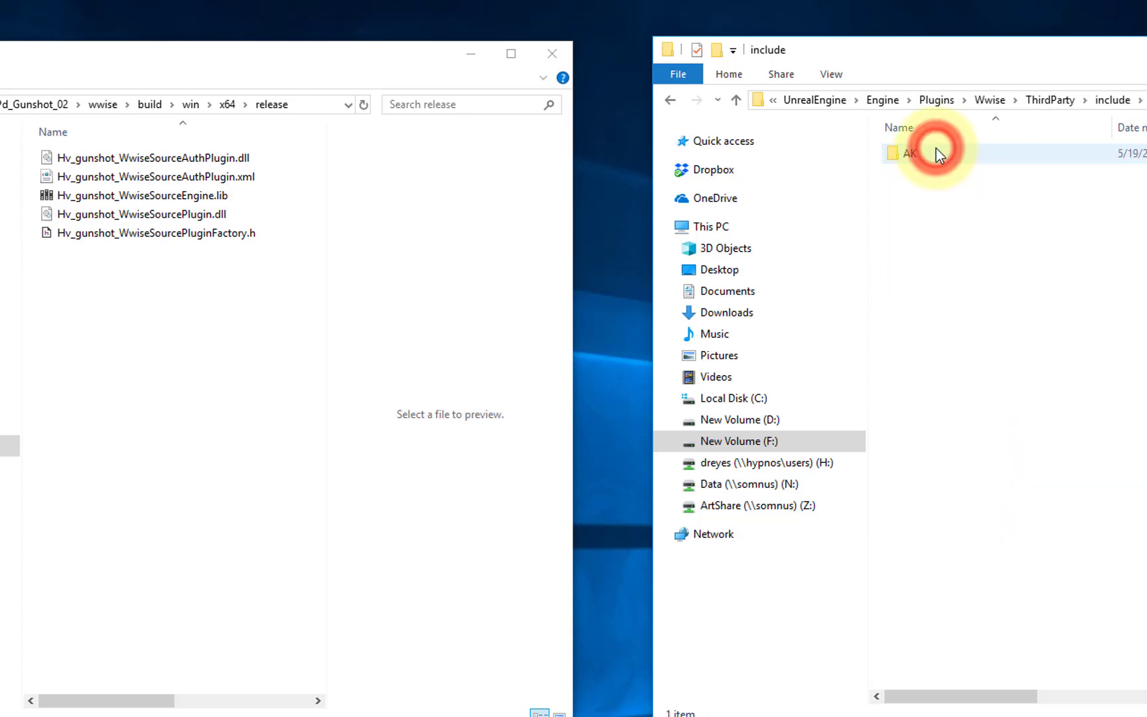
double_click(937, 151)
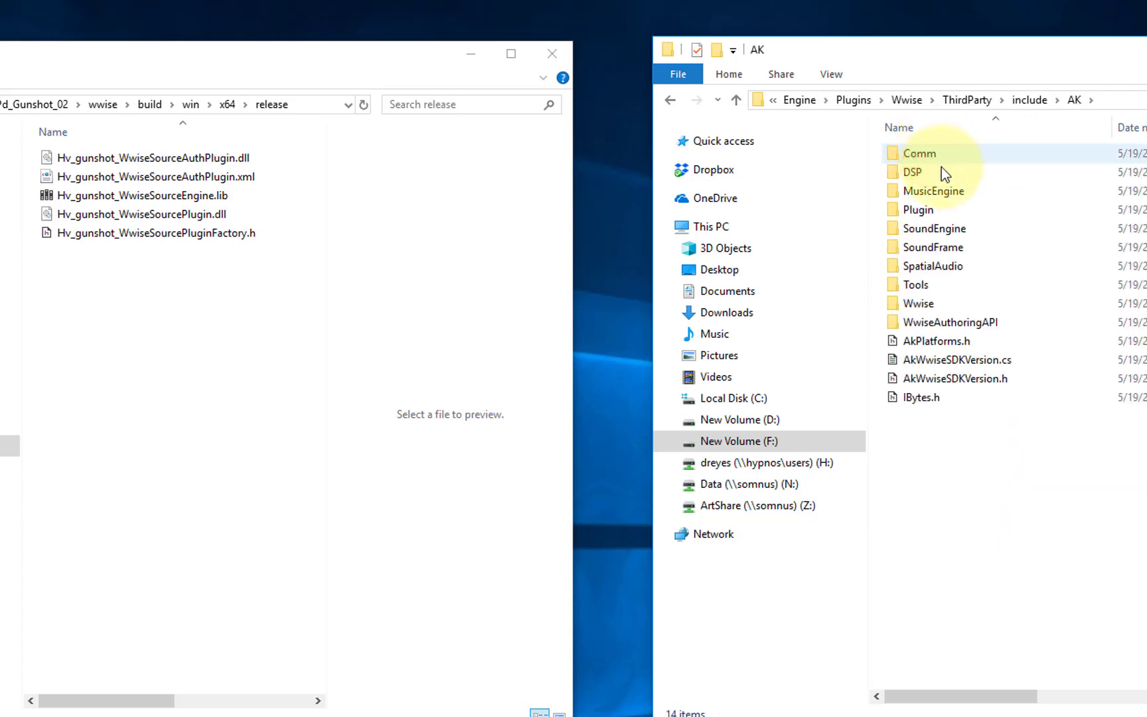
double_click(945, 211)
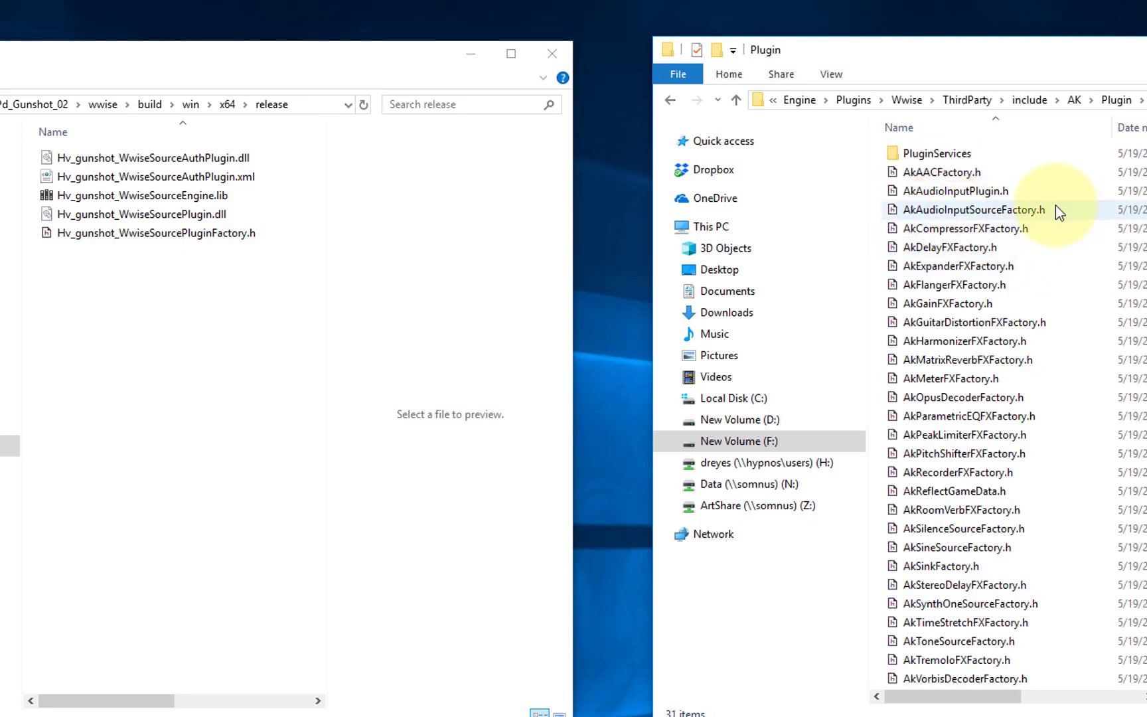
drag(1146, 350, 1146, 398)
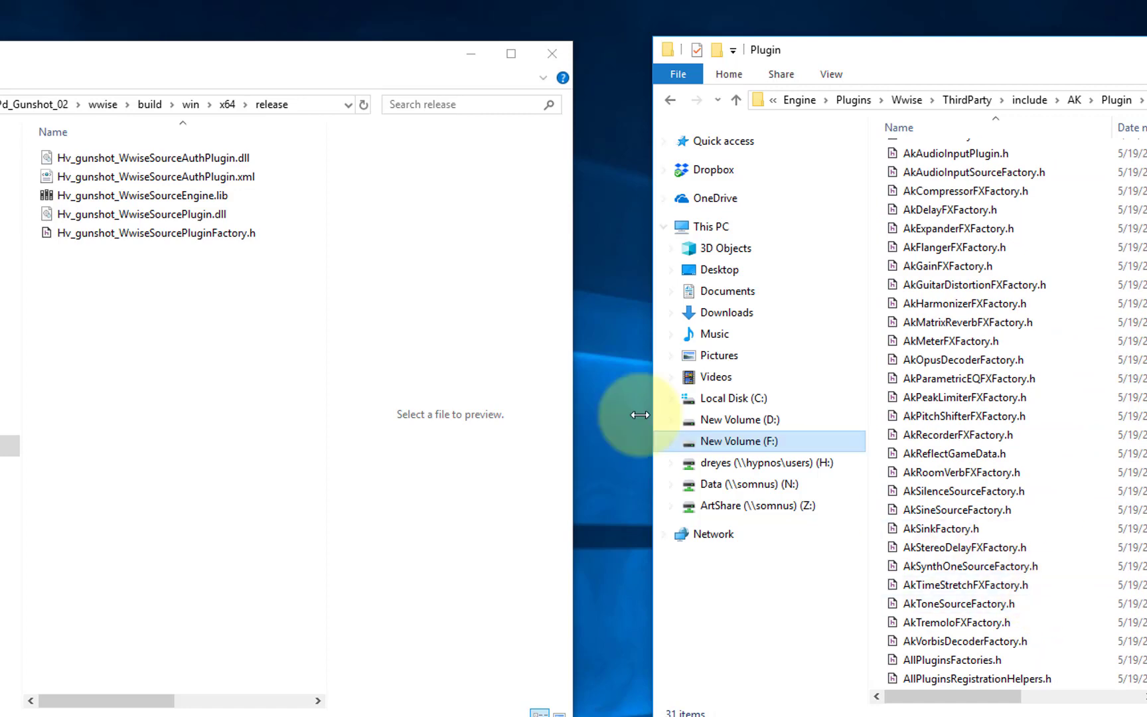
Copy Hv_gunshot_WwiseSourcePluginFactory.h from the gunshot release folder into the AK\Plugin include folder
click(159, 239)
right_click(132, 240)
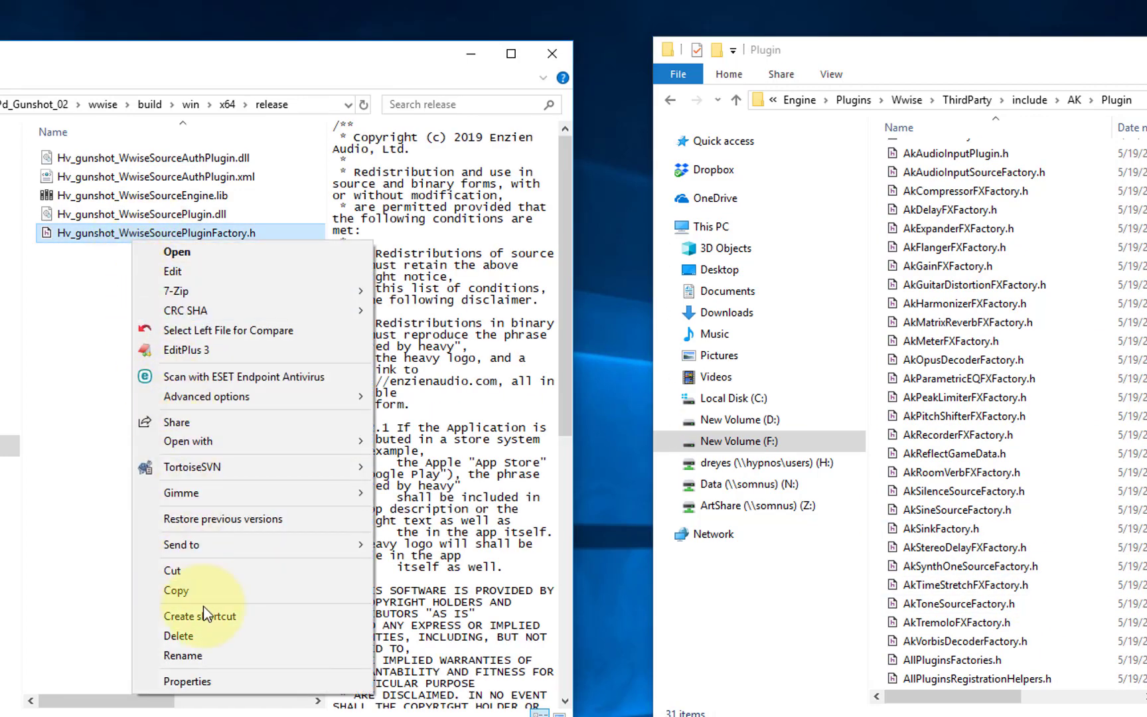
click(201, 592)
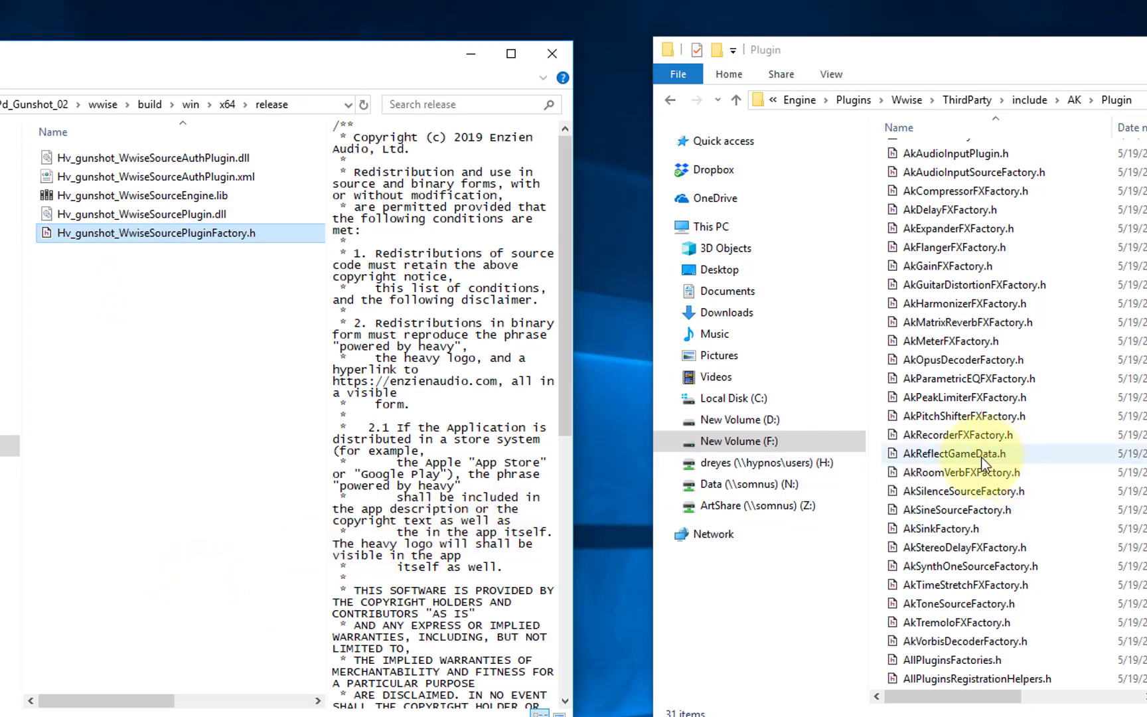
right_click(1053, 492)
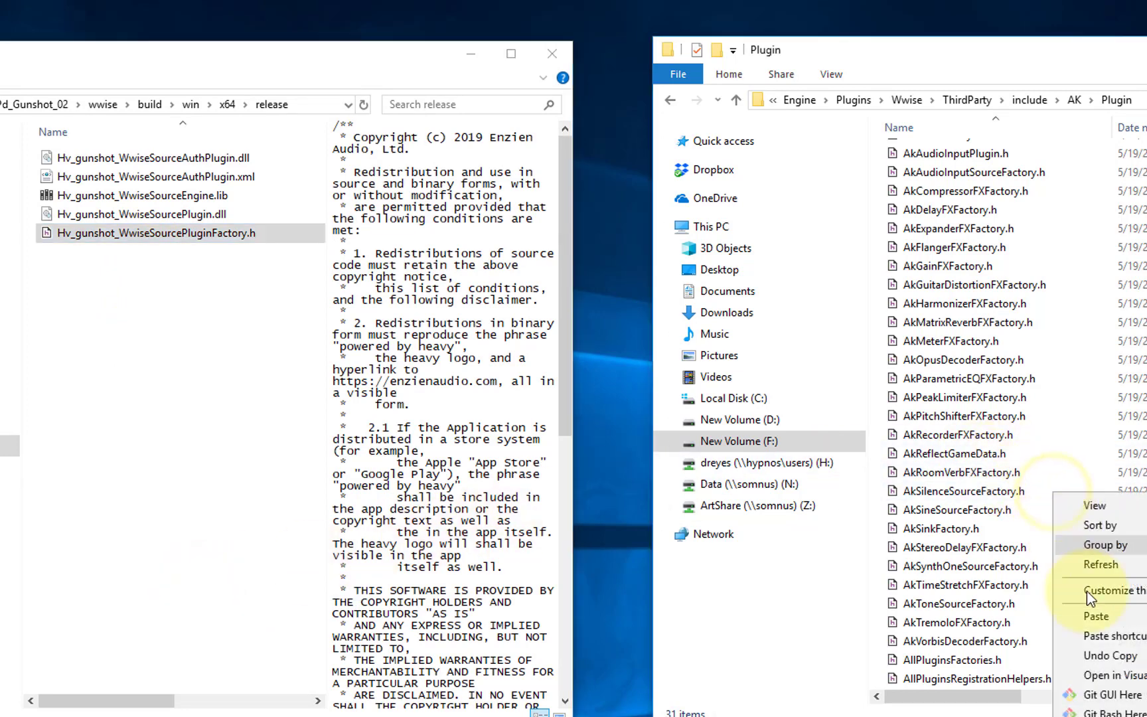
click(1094, 616)
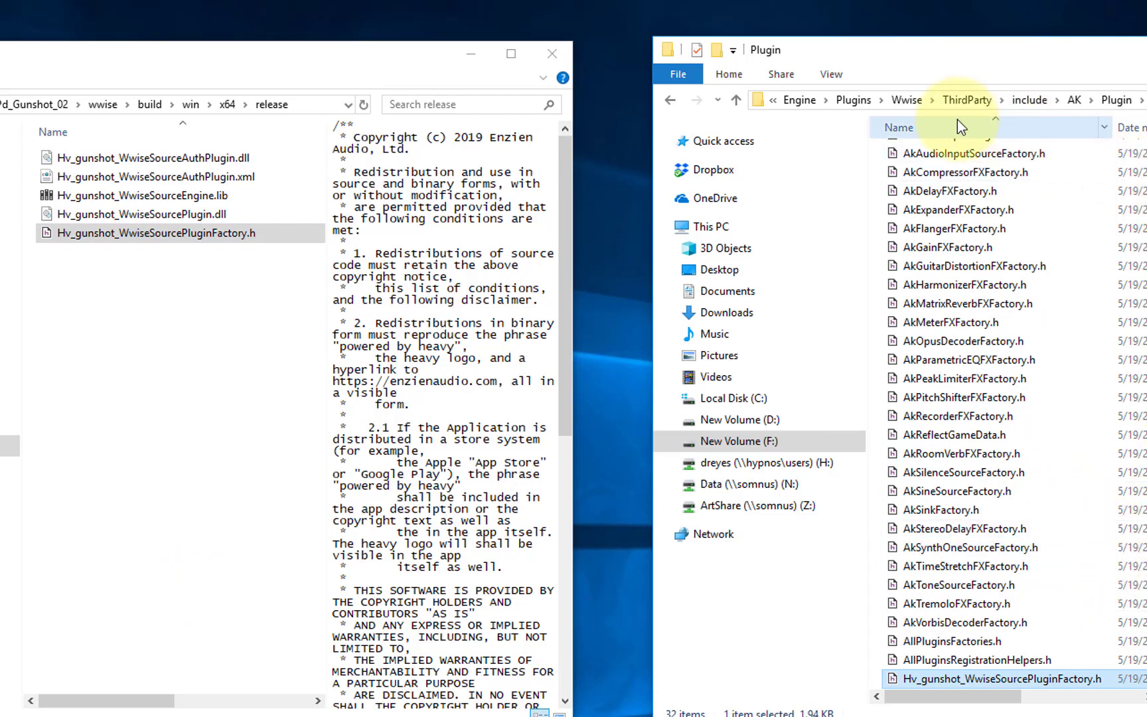
Return to the plug-in's ThirdParty folder and locate the Win32_vc150 and x64_vc150 folders as targets for the gunshot library file
click(966, 101)
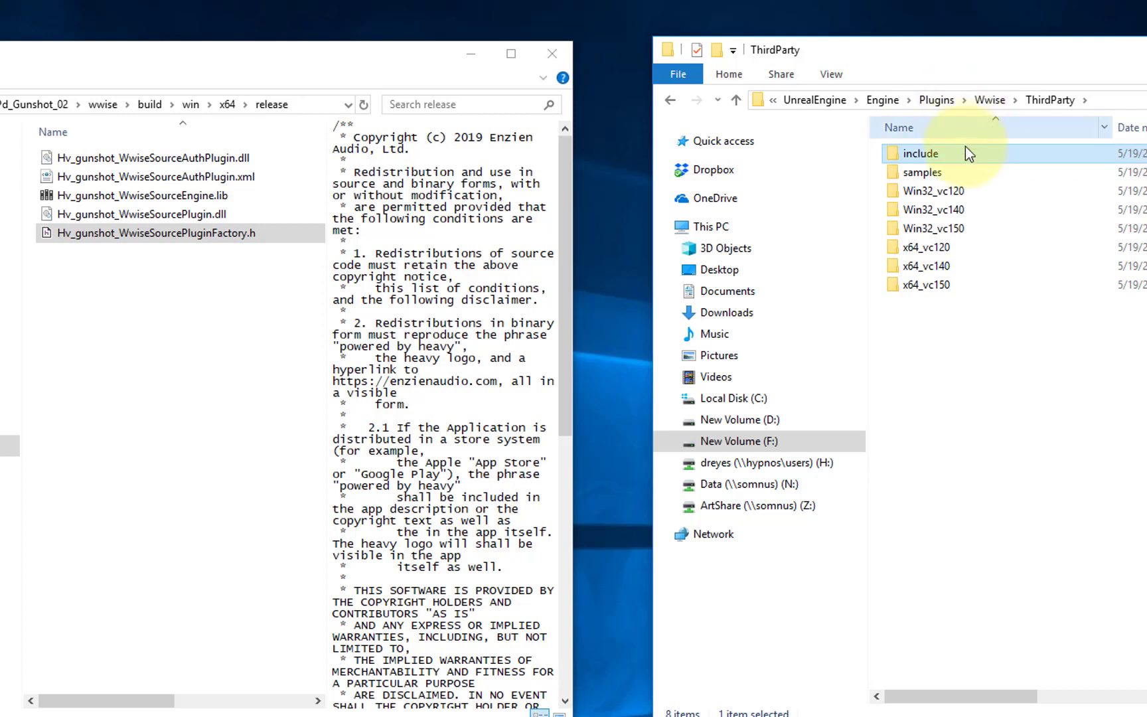
click(955, 229)
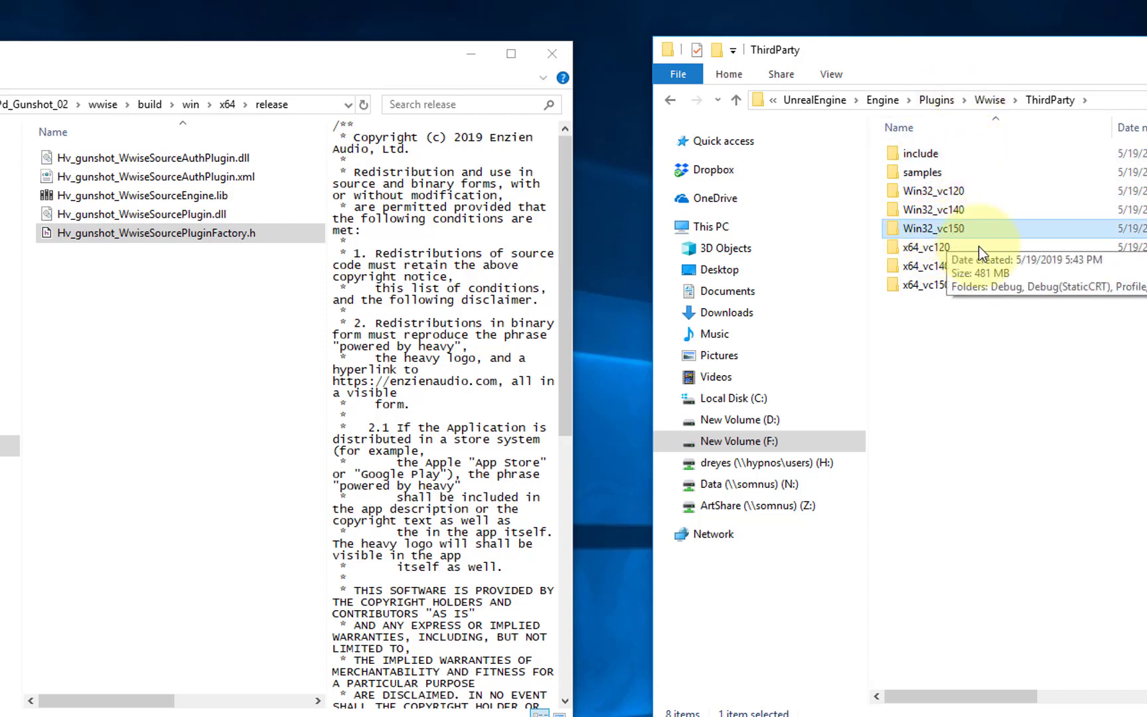
click(924, 294)
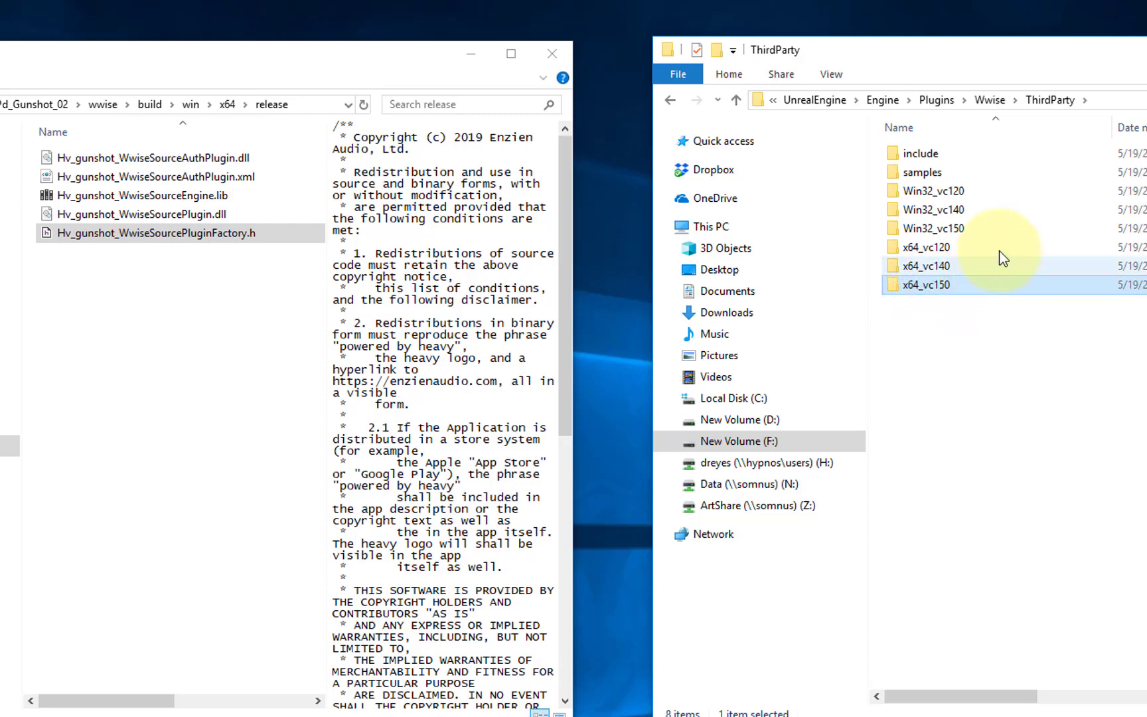
click(193, 200)
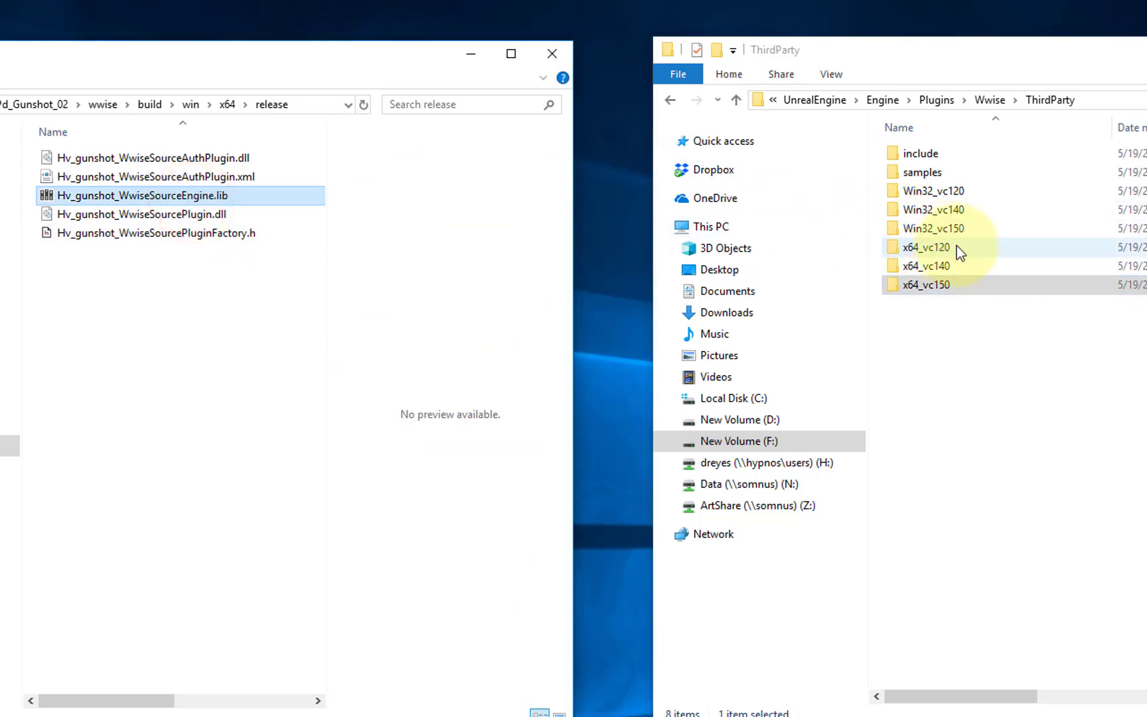
click(962, 229)
click(953, 291)
click(959, 229)
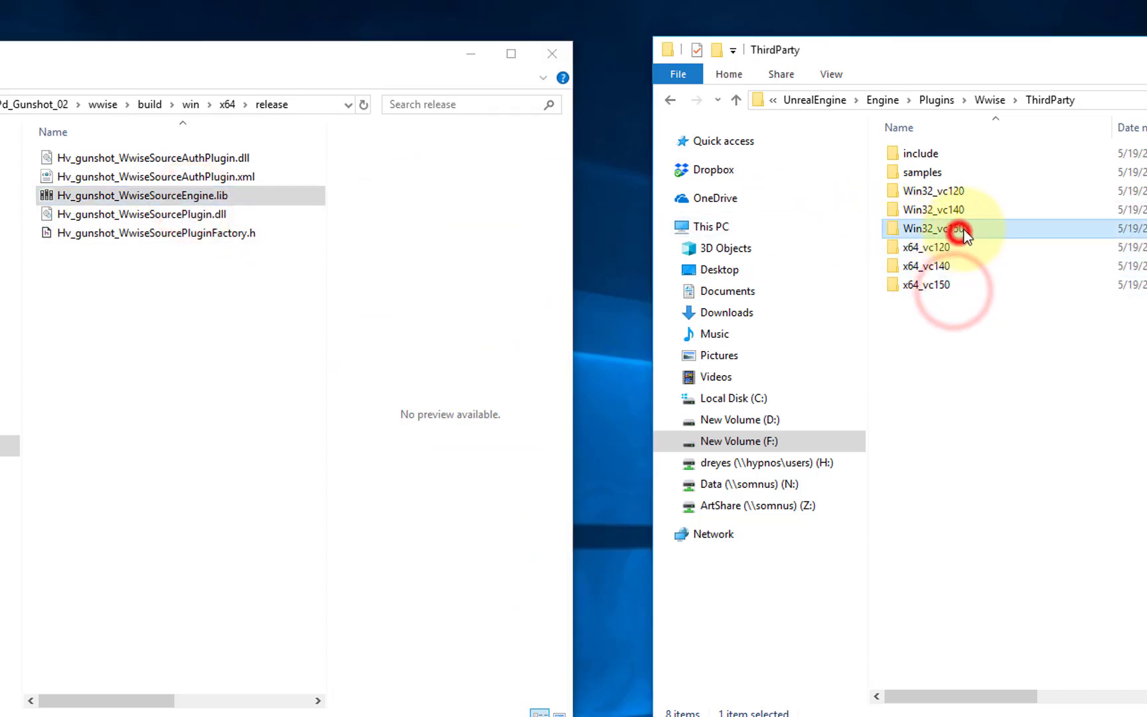
Copy Hv_gunshot_WwiseSourceEngine.lib to the clipboard from the gunshot release folder and open the plug-in's Win32_vc150 folder
right_click(217, 201)
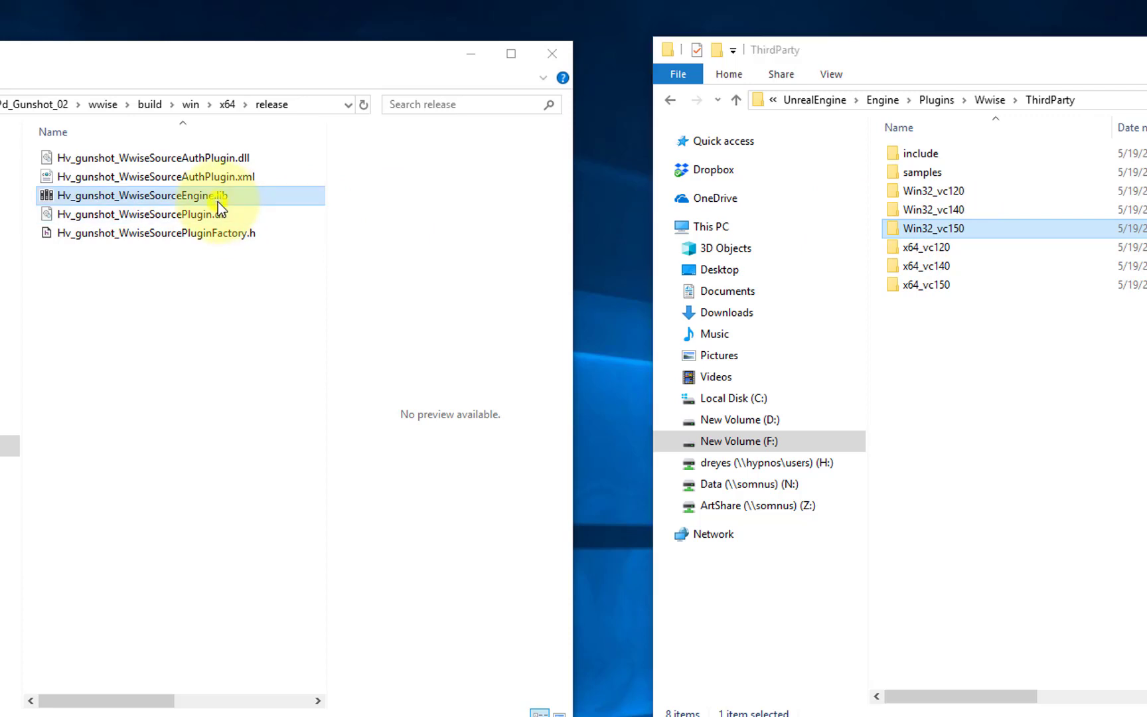
click(304, 515)
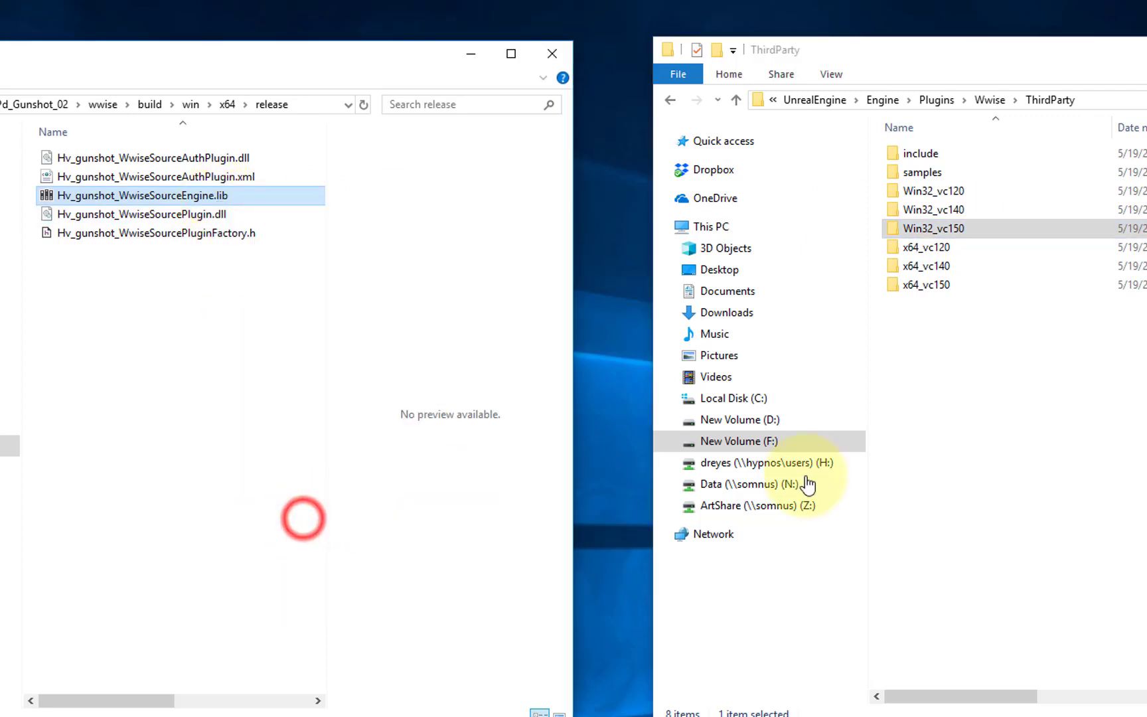
click(950, 229)
double_click(953, 228)
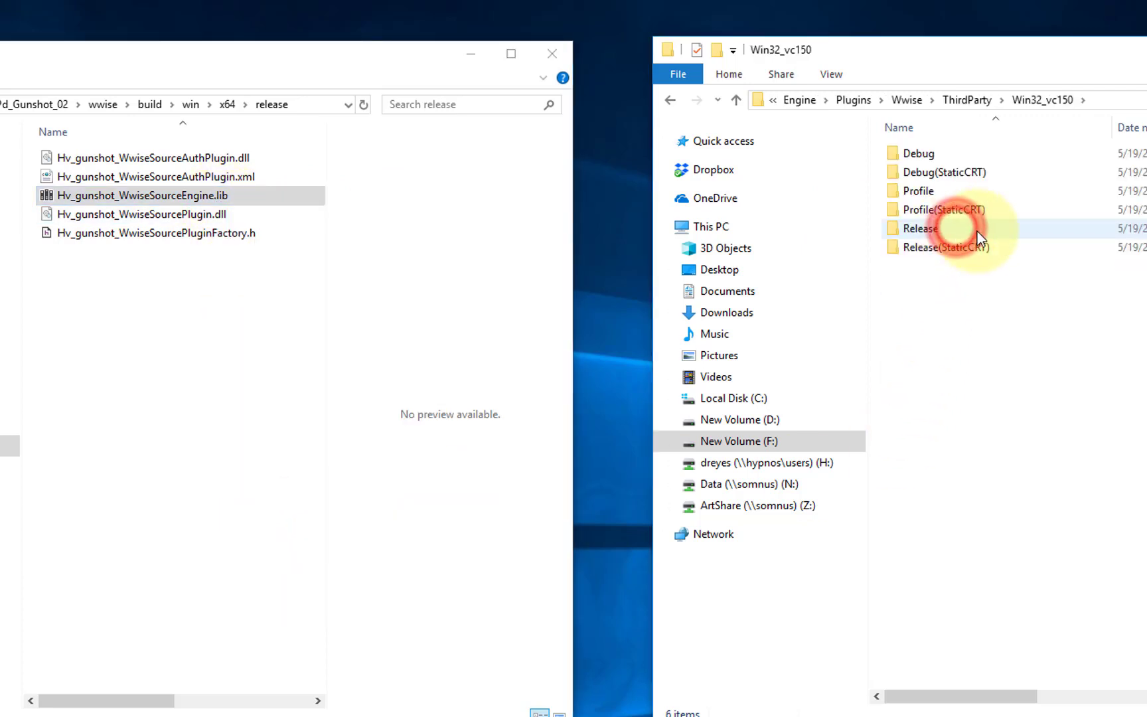
Paste the copied gunshot engine library into the Profile\lib folder of Win32_vc150
click(995, 194)
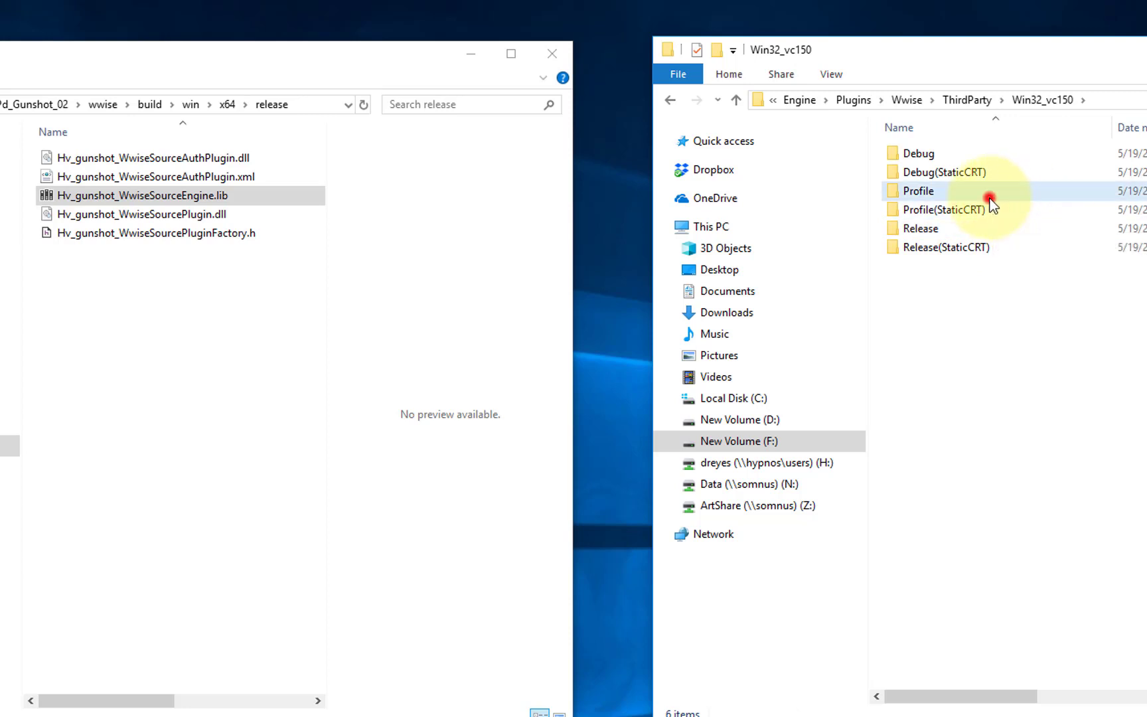
shift+click(969, 247)
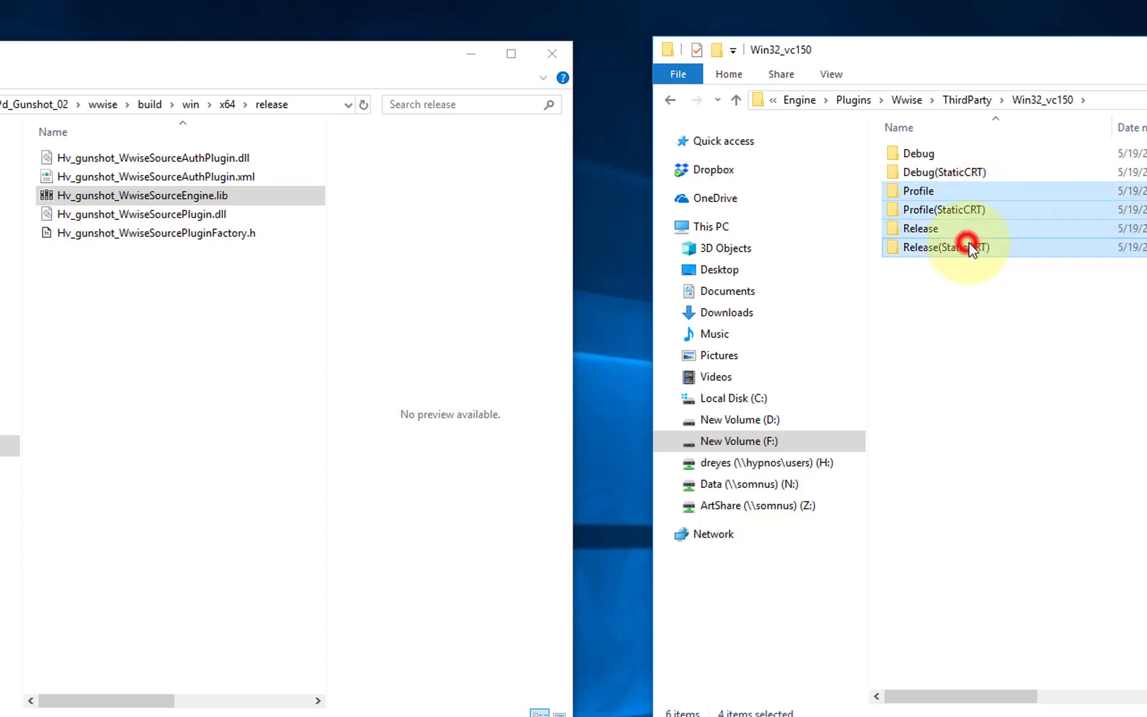
click(929, 299)
double_click(929, 195)
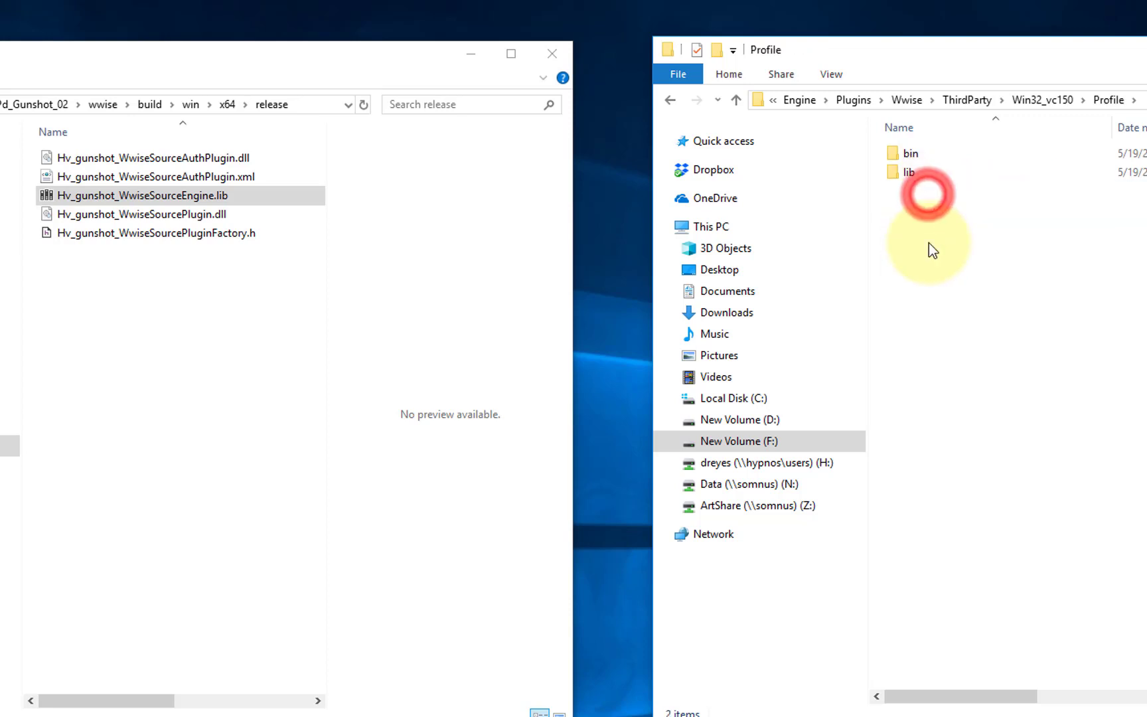
double_click(913, 156)
right_click(1017, 316)
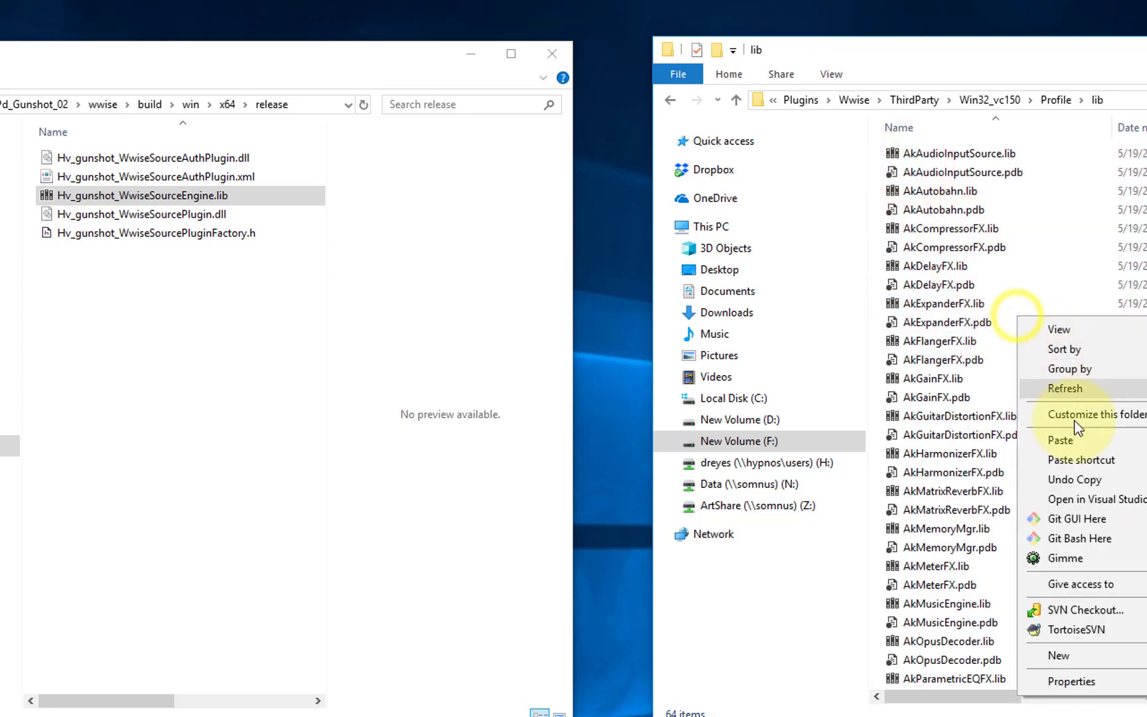
click(1066, 435)
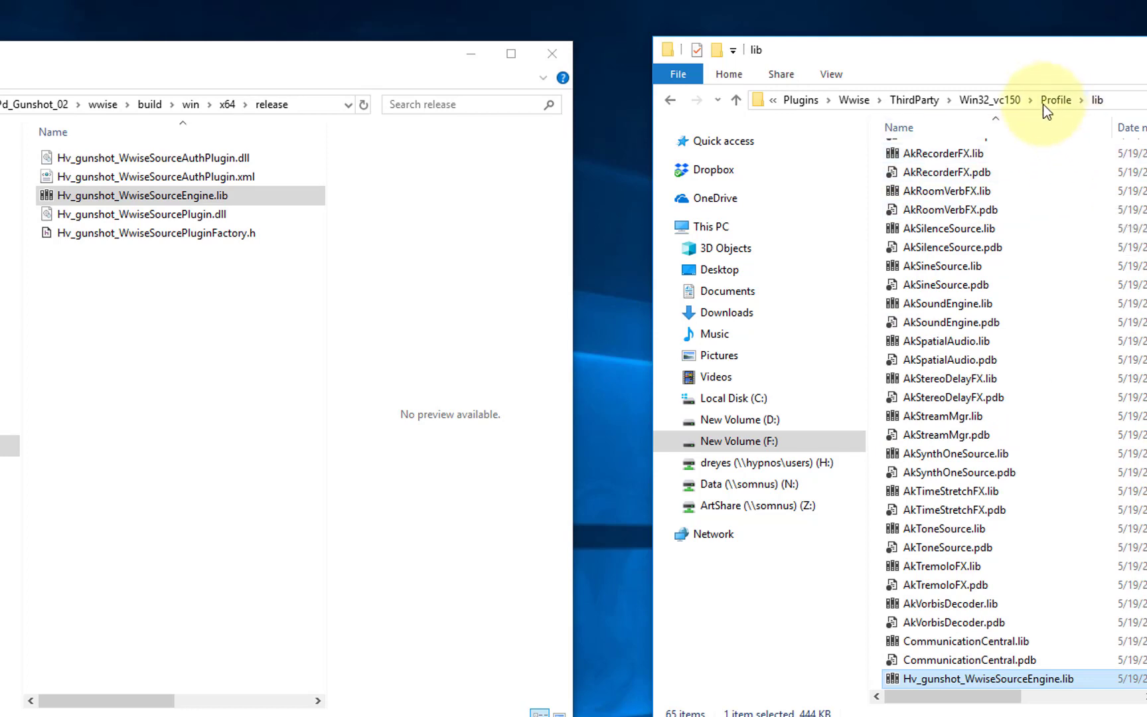
Return to Win32_vc150 and open the lib folder inside Profile(StaticCRT) as the next target for the library
click(1004, 98)
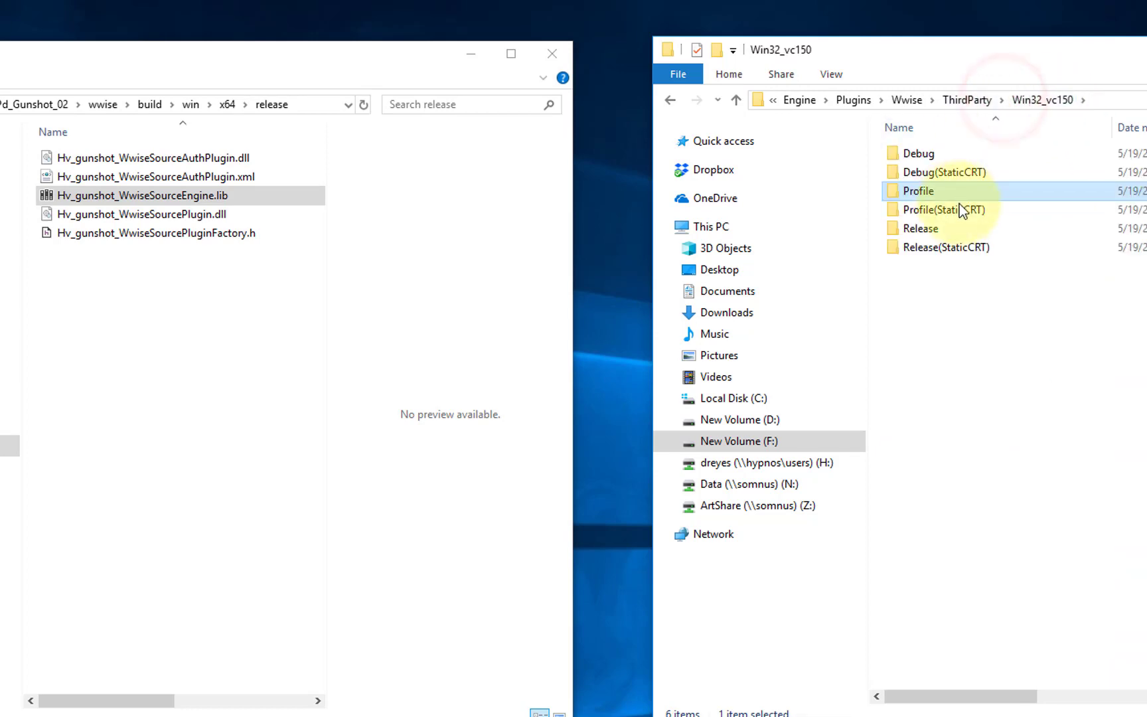
click(961, 210)
double_click(961, 209)
double_click(899, 152)
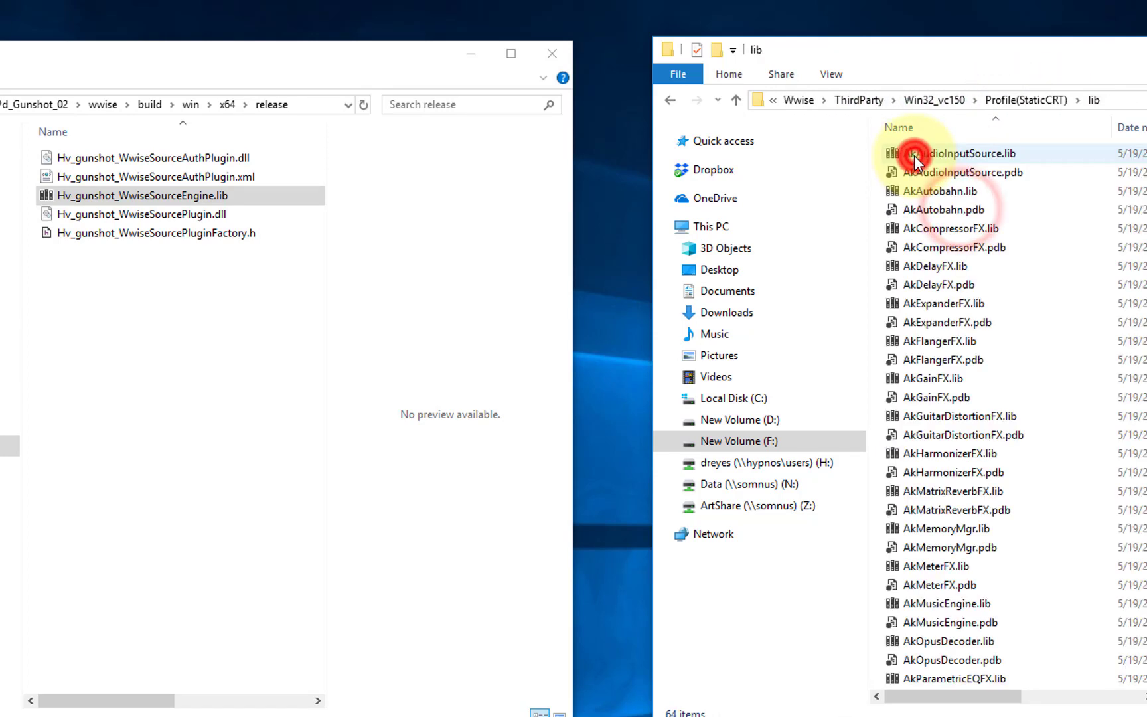
Paste Hv_gunshot_WwiseSourceEngine.lib into the lib folders of Profile(StaticCRT) and Release under Win32_vc150
right_click(1037, 362)
click(1070, 485)
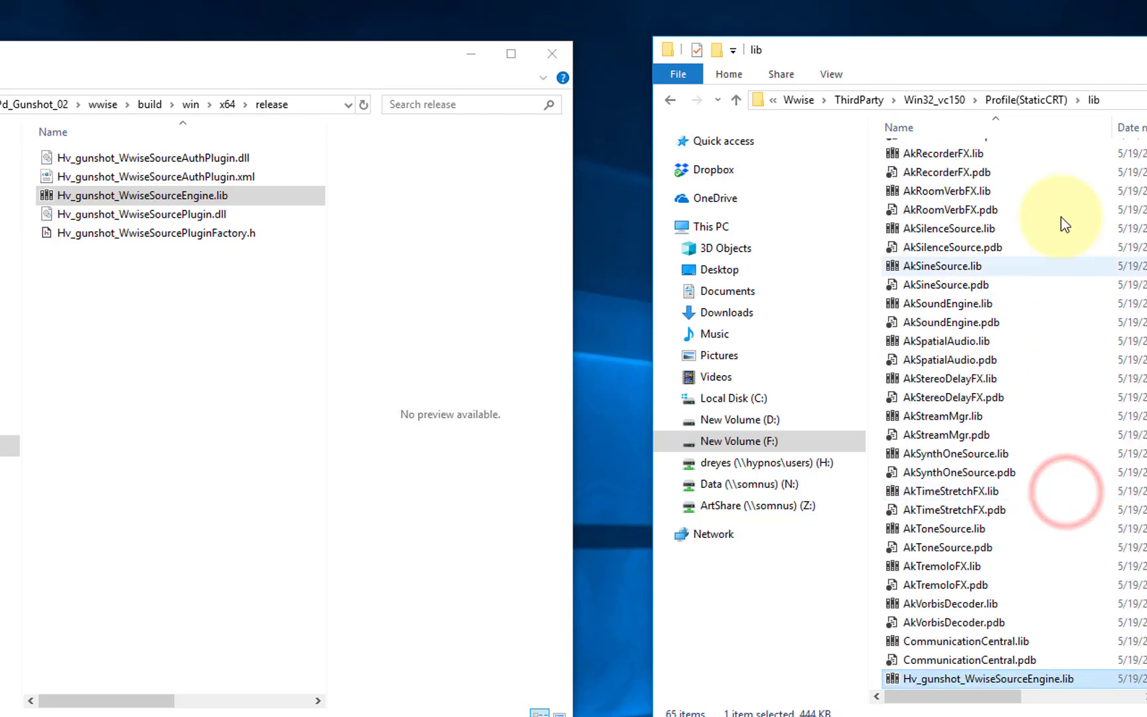
click(937, 101)
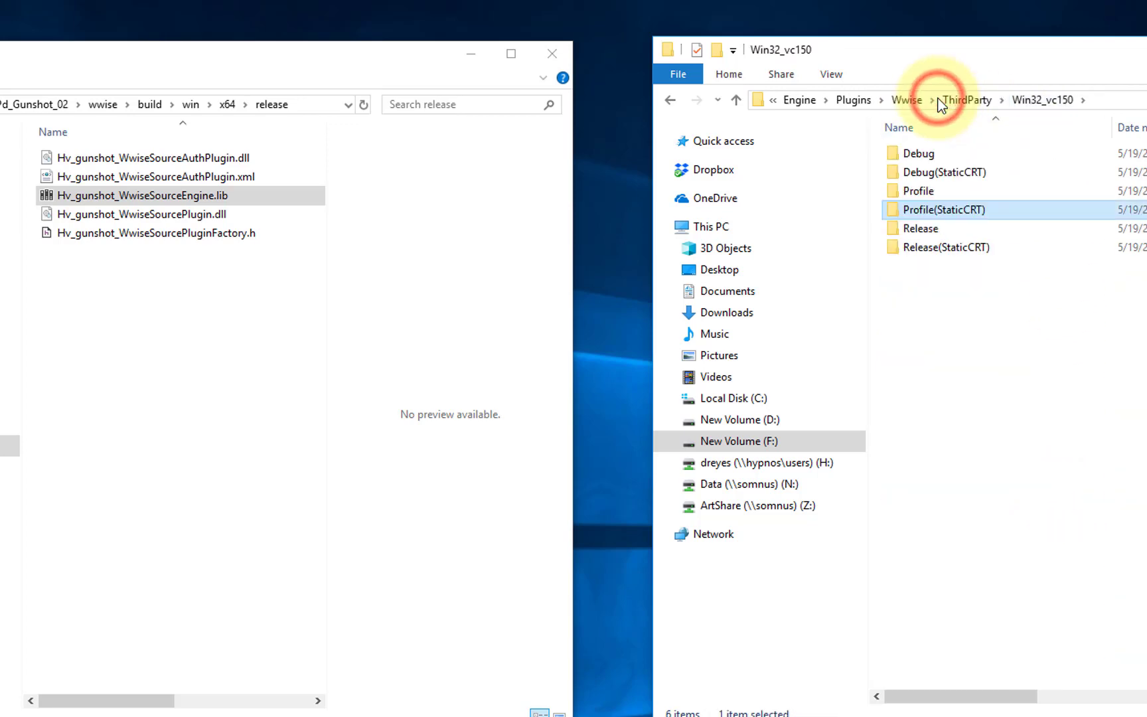
double_click(945, 227)
double_click(927, 174)
right_click(1000, 360)
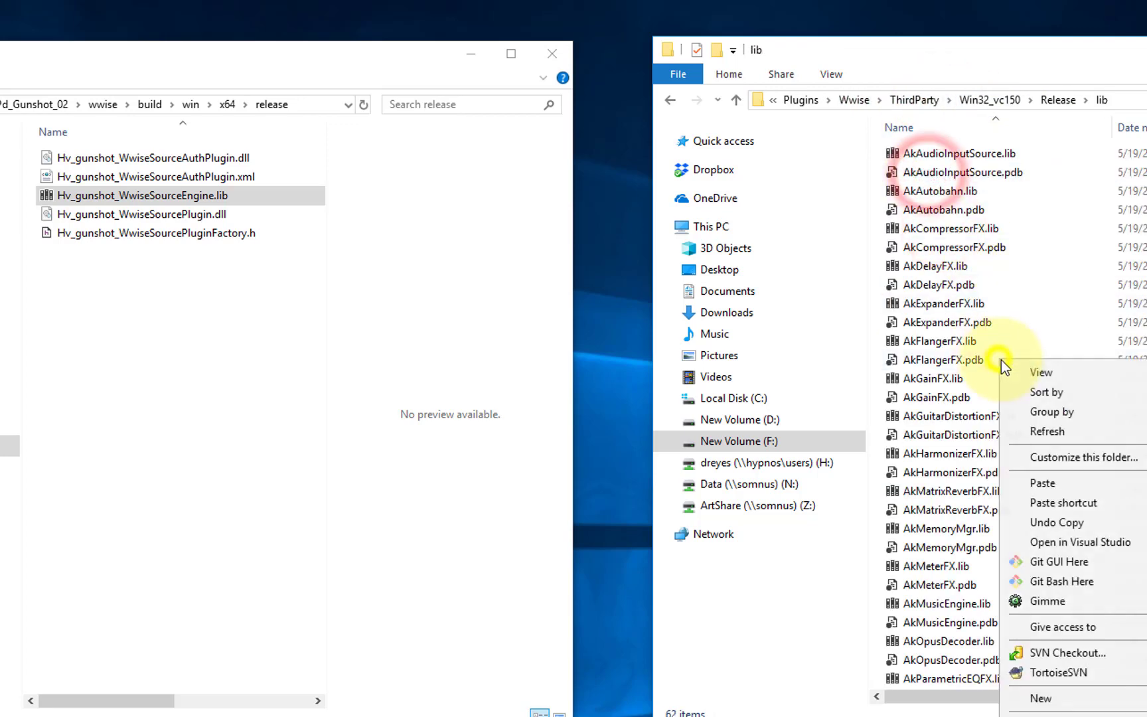
click(1044, 483)
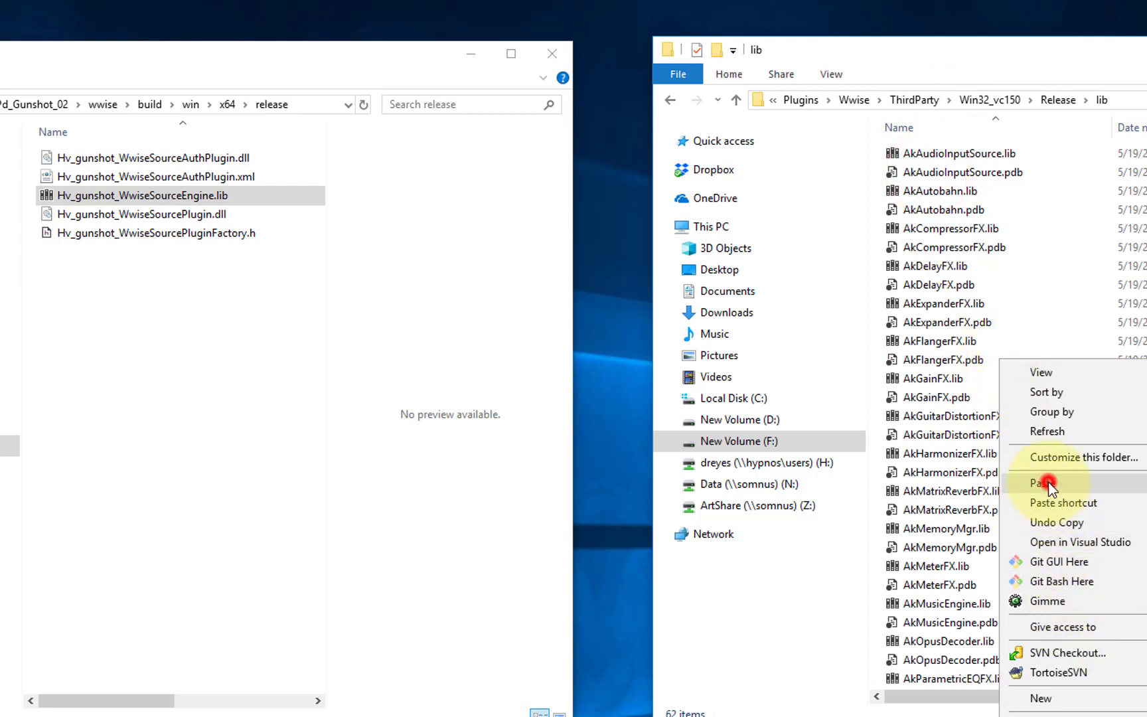
Paste Hv_gunshot_WwiseSourceEngine.lib into the lib folder of Release(StaticCRT) under Win32_vc150
click(983, 104)
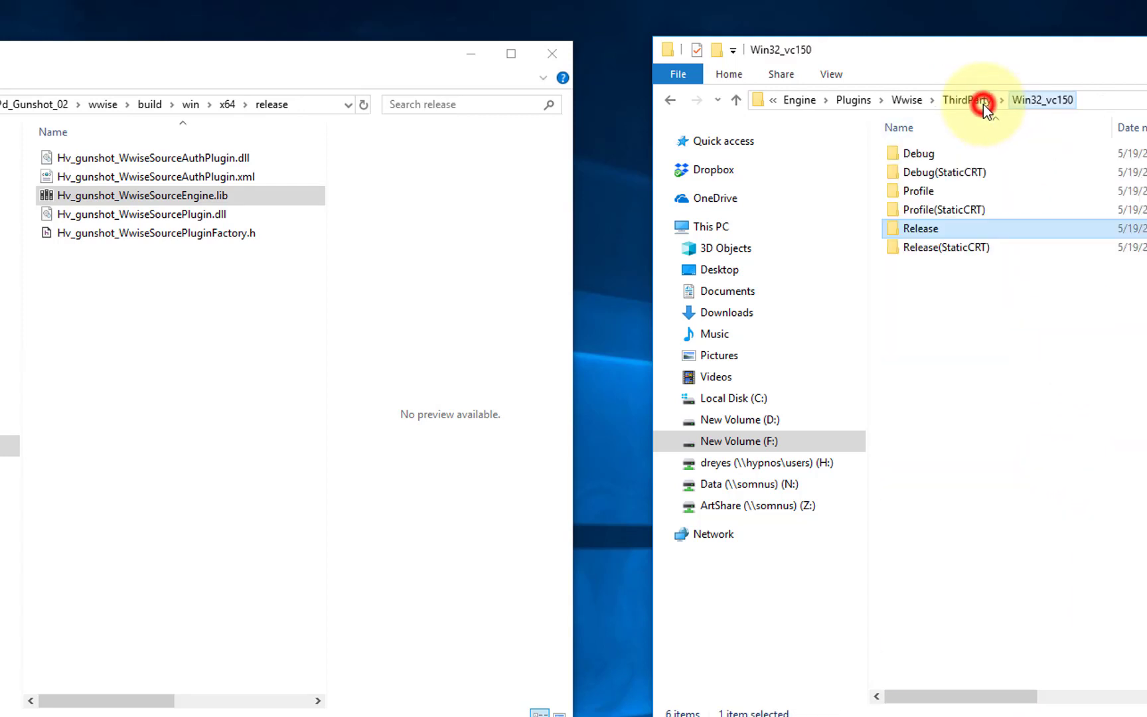
double_click(944, 248)
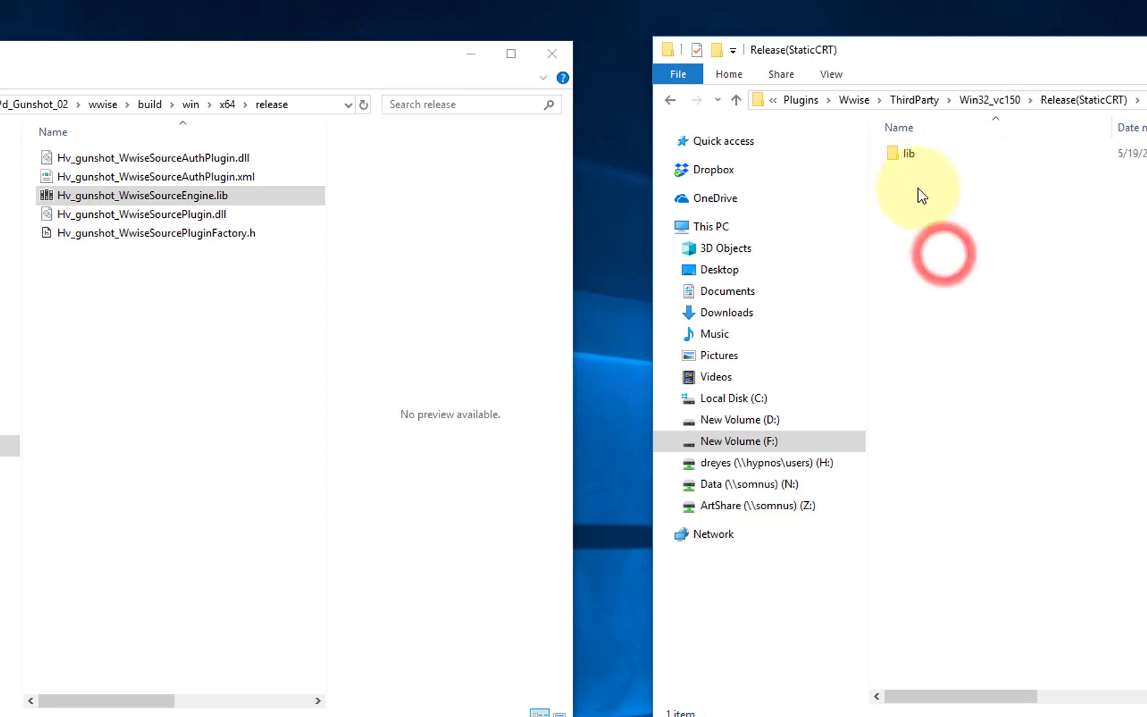
double_click(908, 156)
click(1015, 433)
right_click(1014, 432)
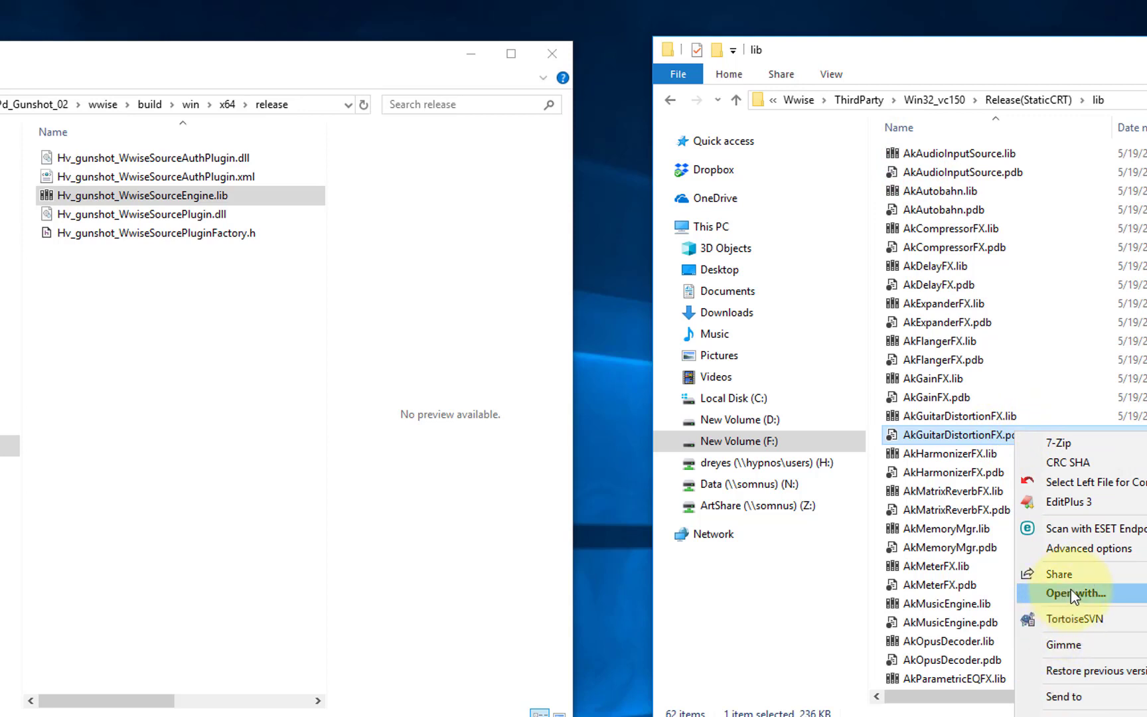
click(1045, 391)
right_click(1045, 391)
click(1087, 513)
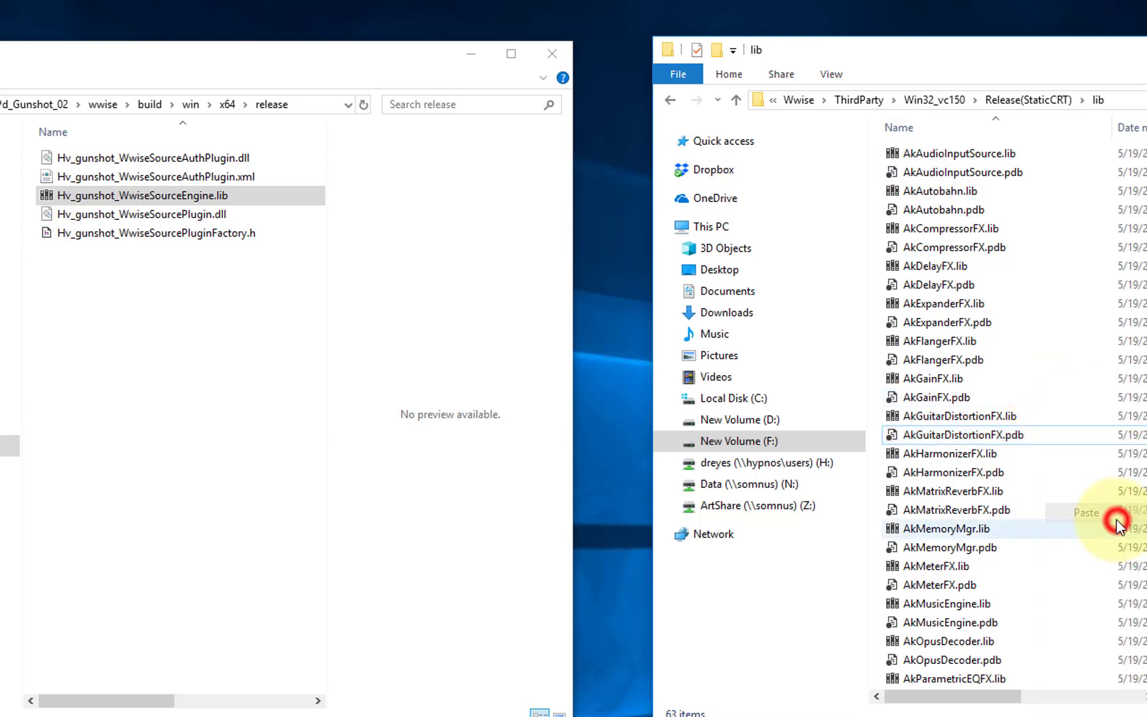
Go to ThirdParty's x64_vc150 folder and paste Hv_gunshot_WwiseSourceEngine.lib into the lib folder of Profile
click(933, 103)
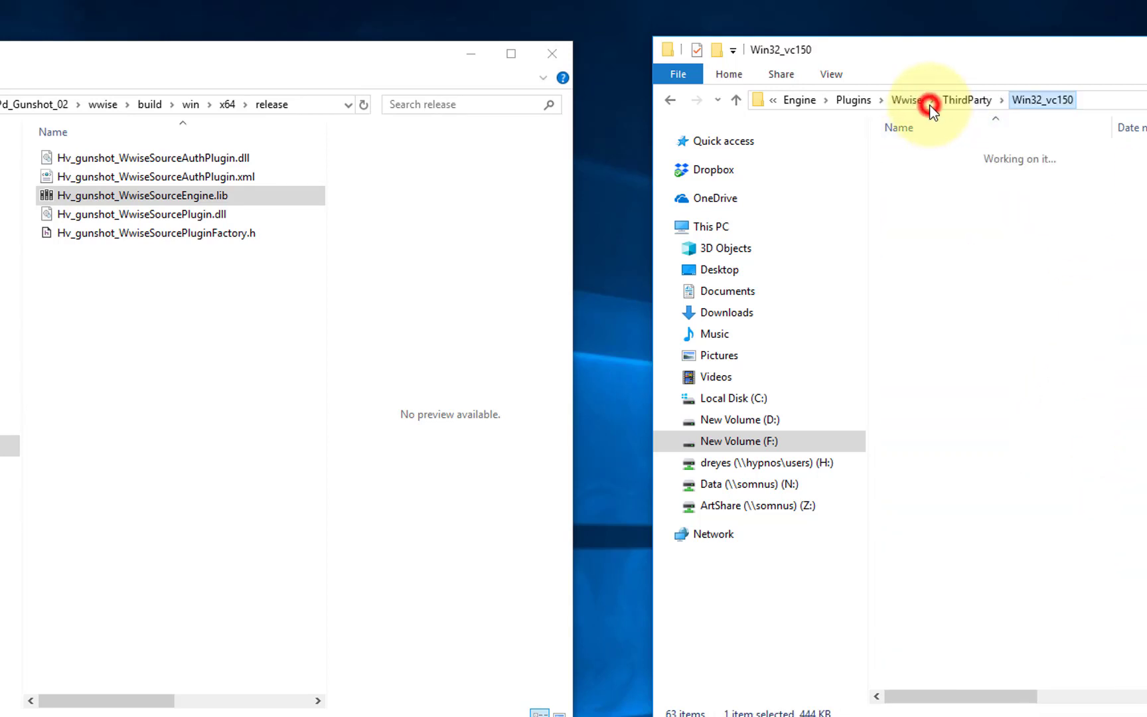
click(964, 101)
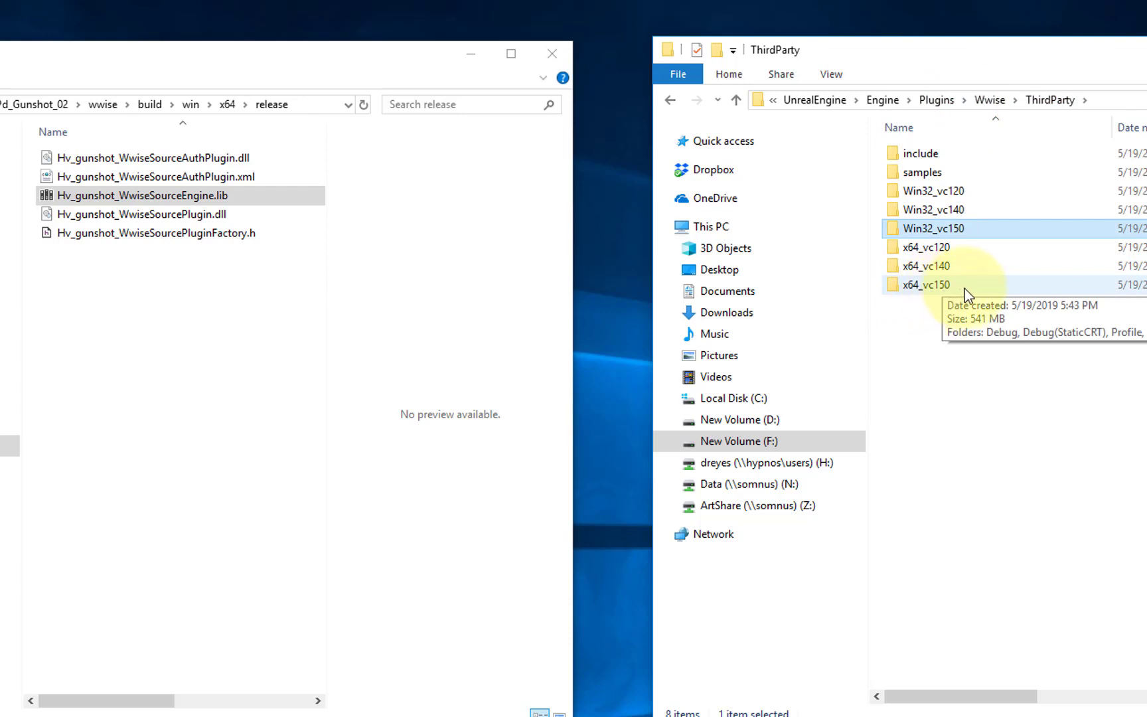
double_click(947, 289)
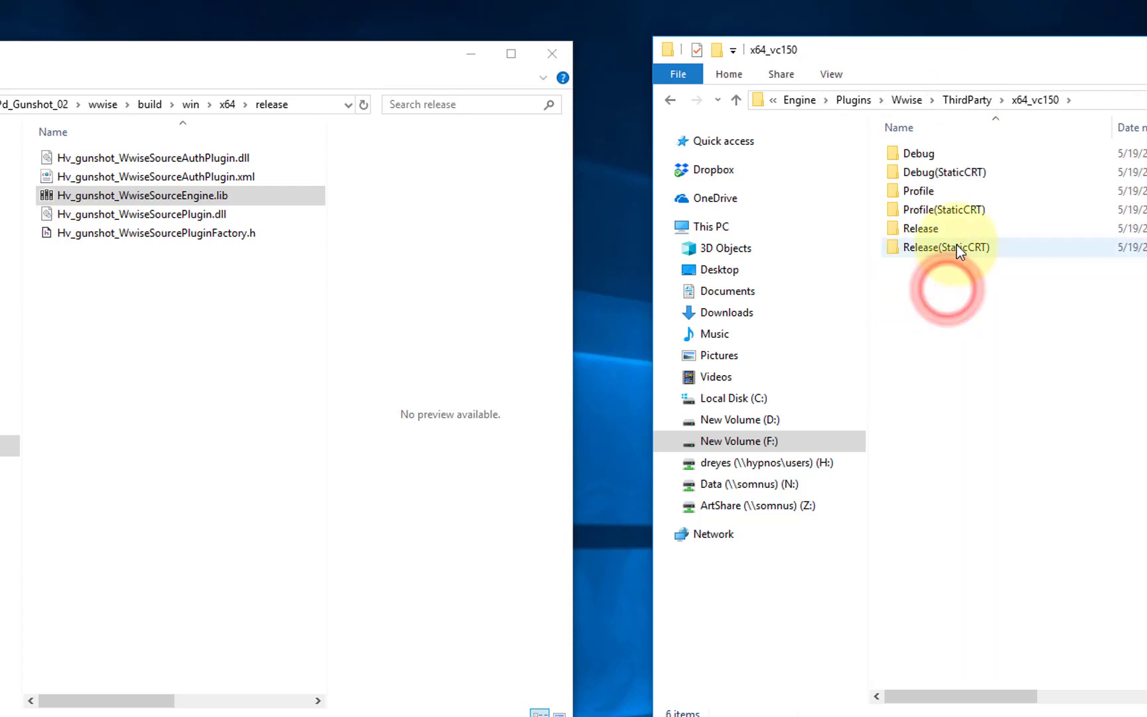
click(946, 194)
double_click(948, 192)
double_click(929, 174)
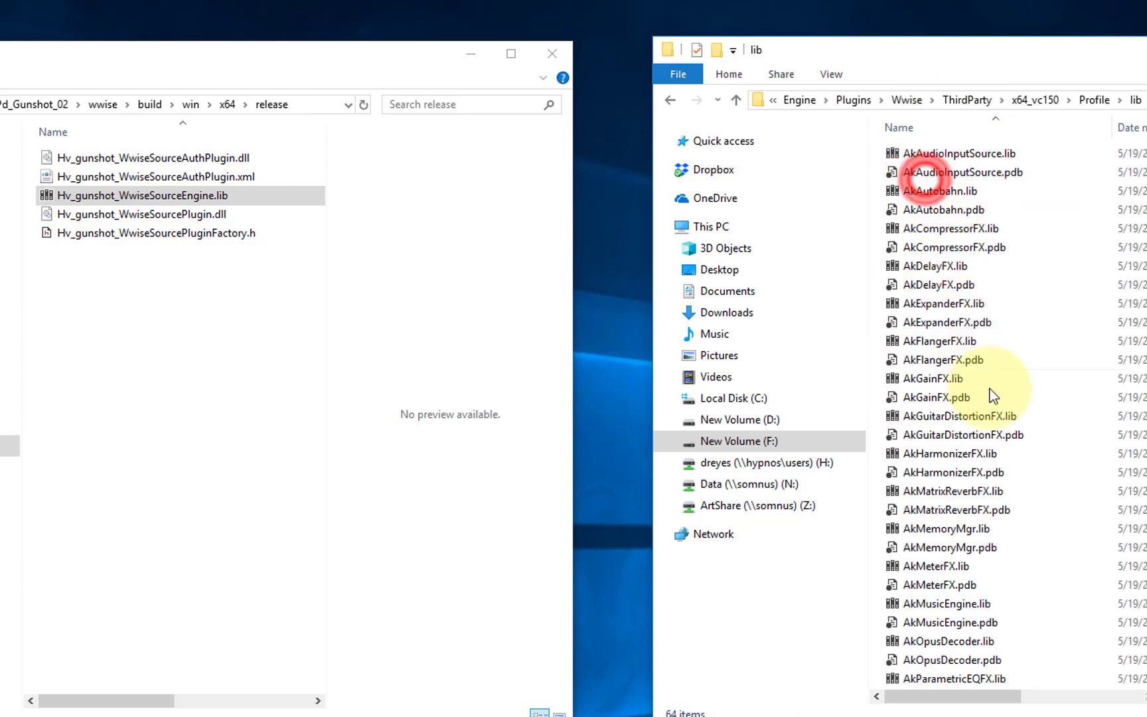
right_click(996, 393)
click(1048, 515)
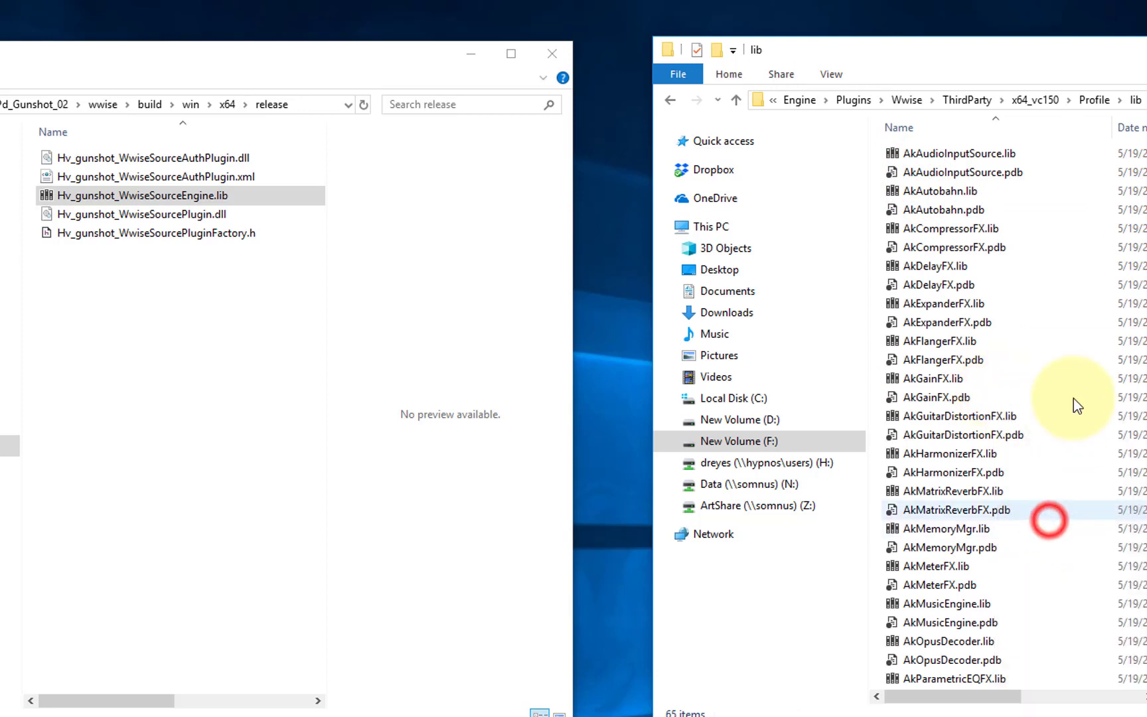
Paste Hv_gunshot_WwiseSourceEngine.lib into the lib folder of Profile(StaticCRT) under x64_vc150
click(970, 101)
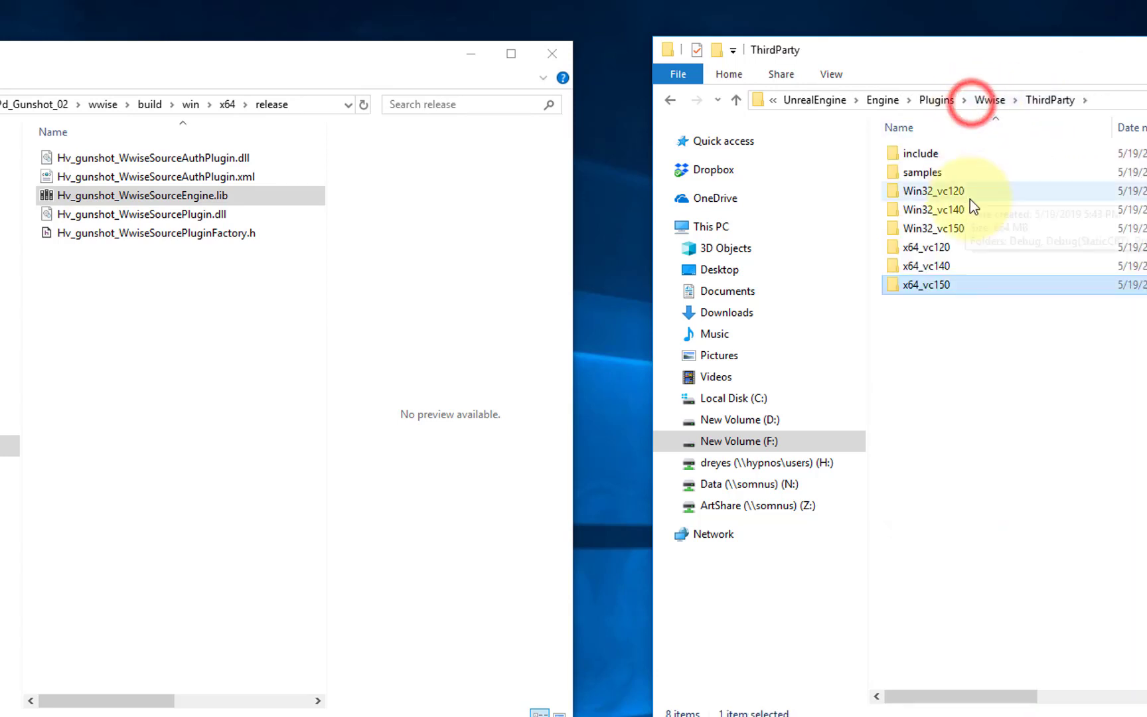
double_click(945, 285)
double_click(948, 211)
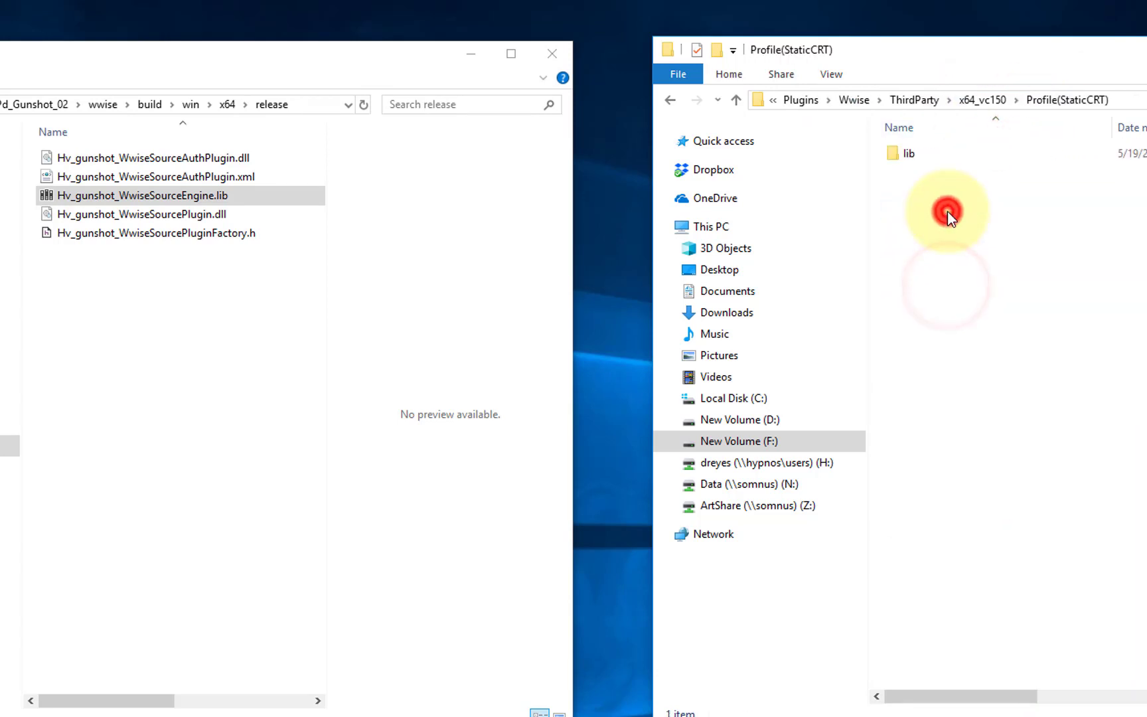
double_click(930, 154)
right_click(1043, 295)
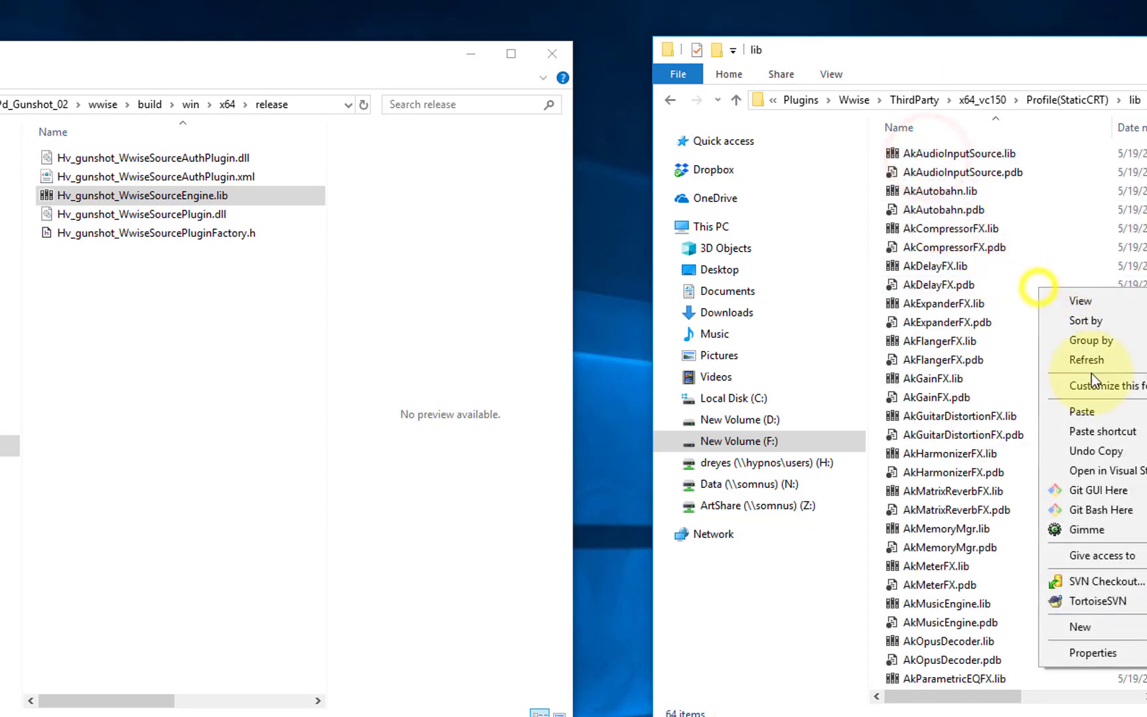
click(1083, 406)
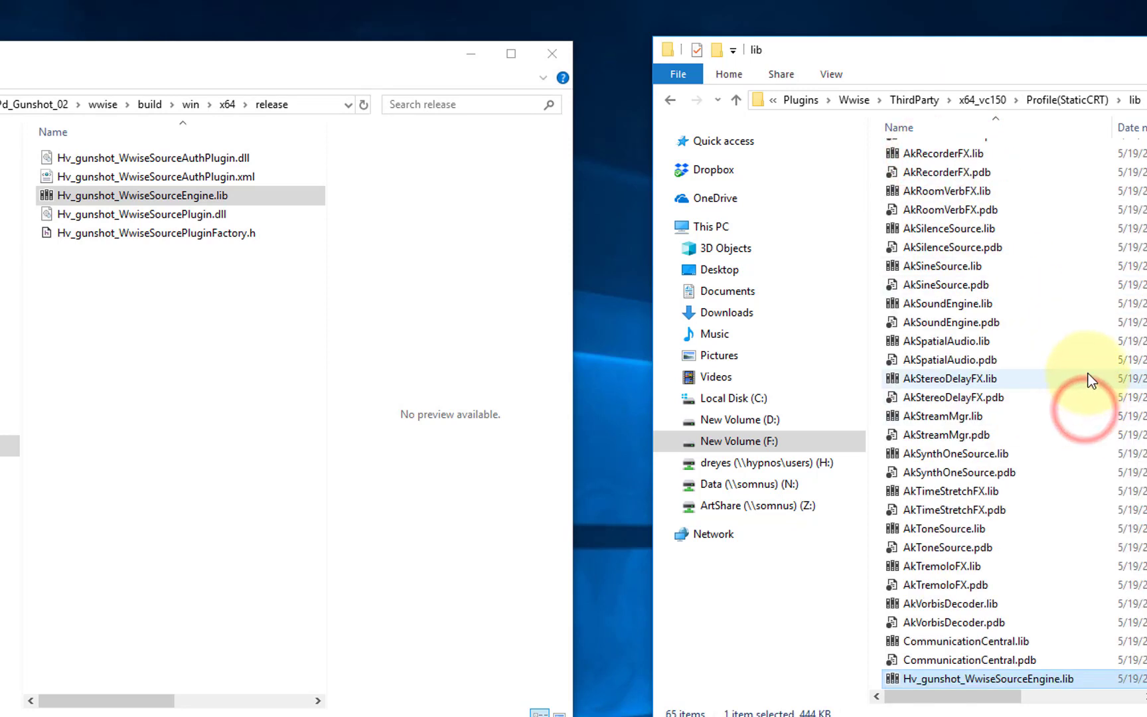
Paste Hv_gunshot_WwiseSourceEngine.lib into the lib folder of Release under x64_vc150
click(982, 100)
double_click(947, 228)
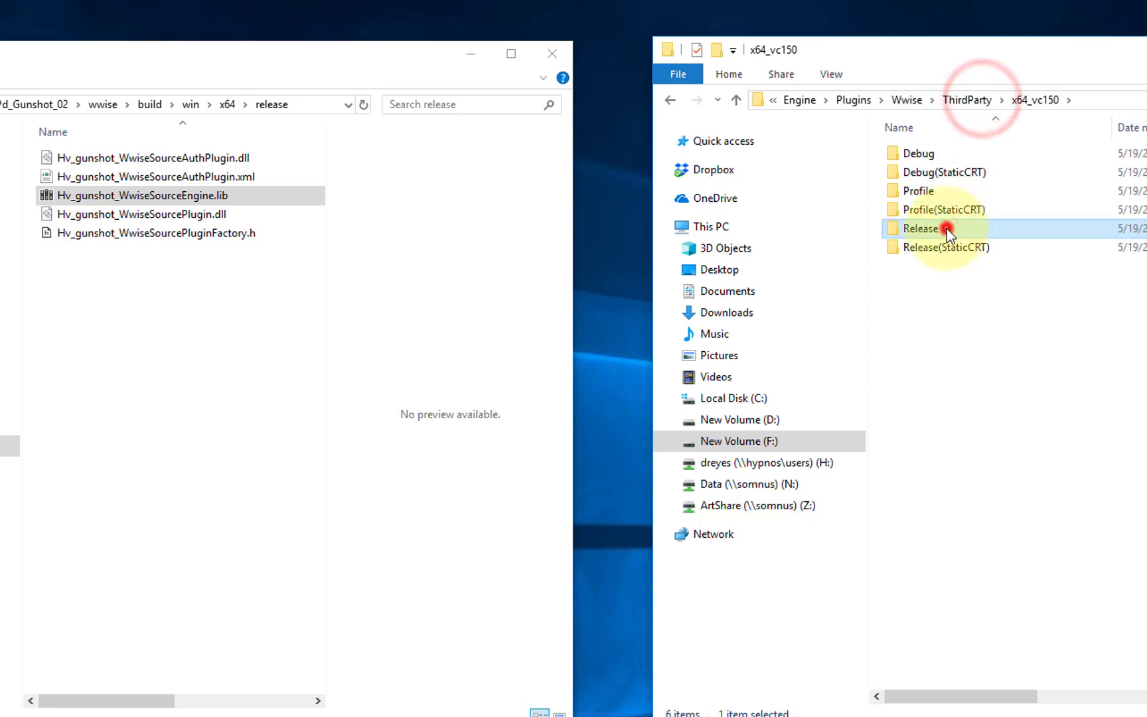
double_click(906, 173)
right_click(1038, 372)
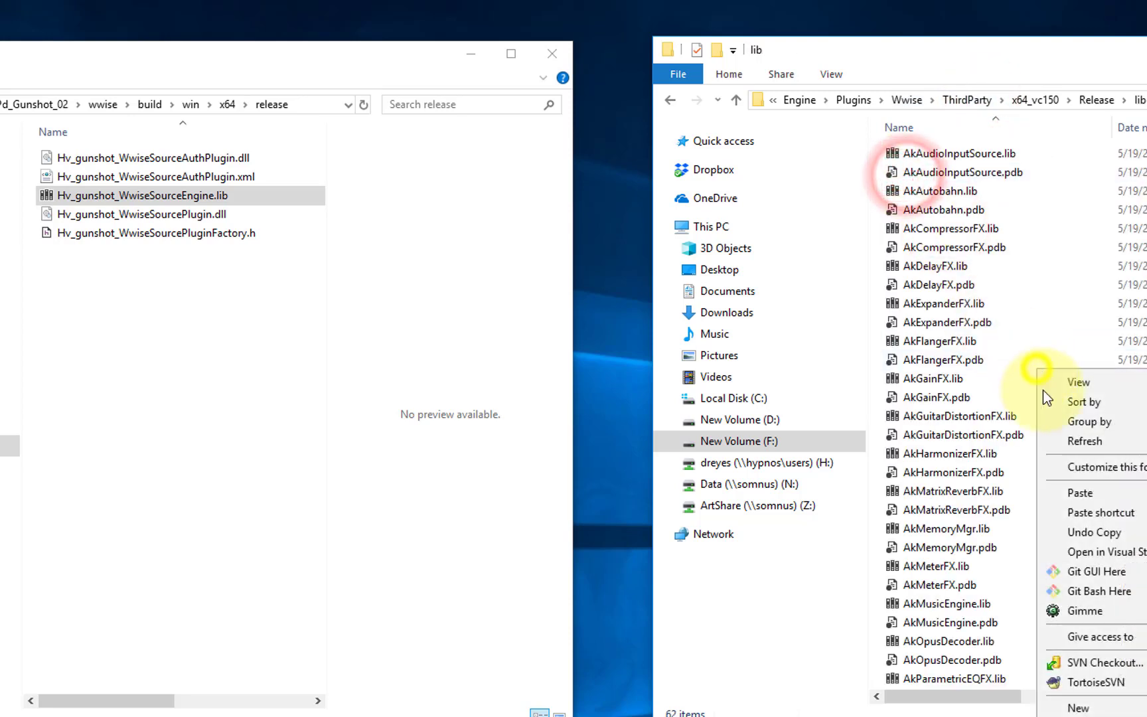
click(1078, 491)
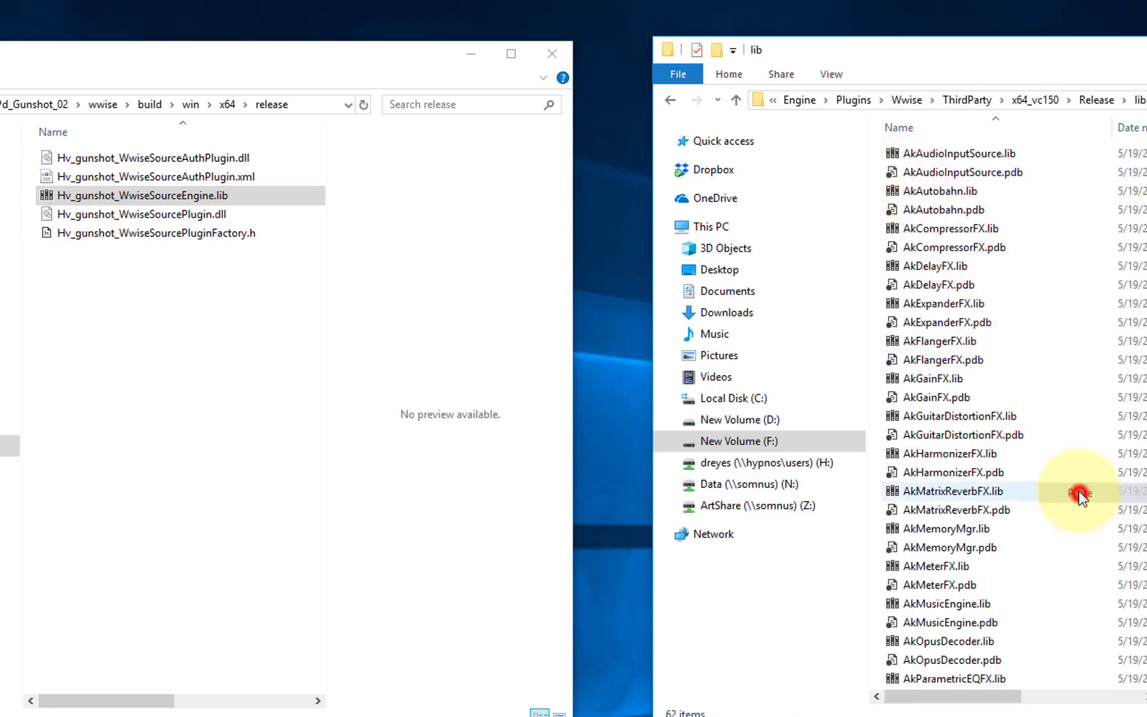
Paste Hv_gunshot_WwiseSourceEngine.lib into the lib folder of Release(StaticCRT) under x64_vc150
click(1035, 100)
double_click(973, 241)
double_click(933, 156)
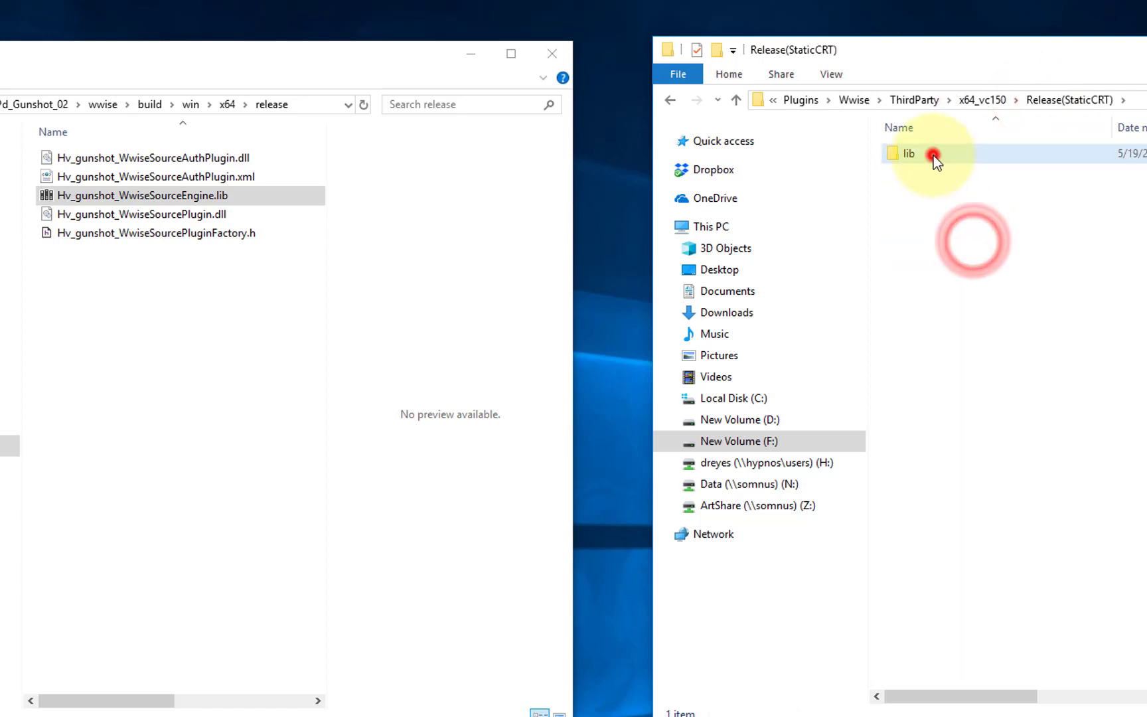
right_click(1032, 412)
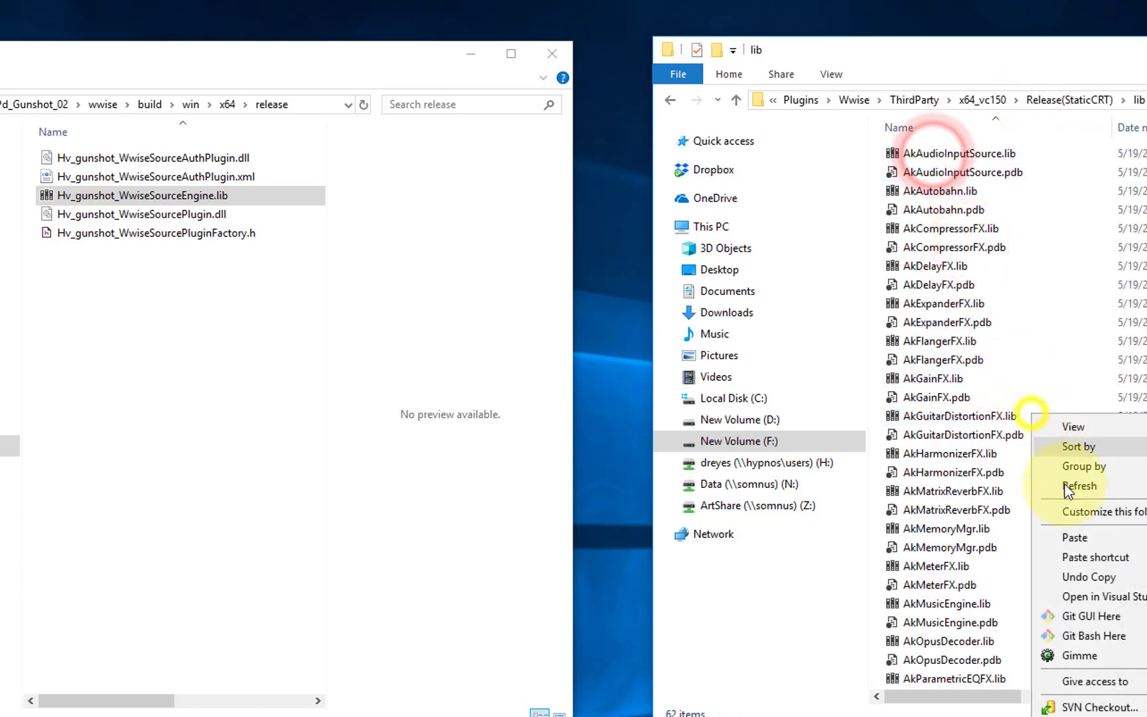
click(1076, 535)
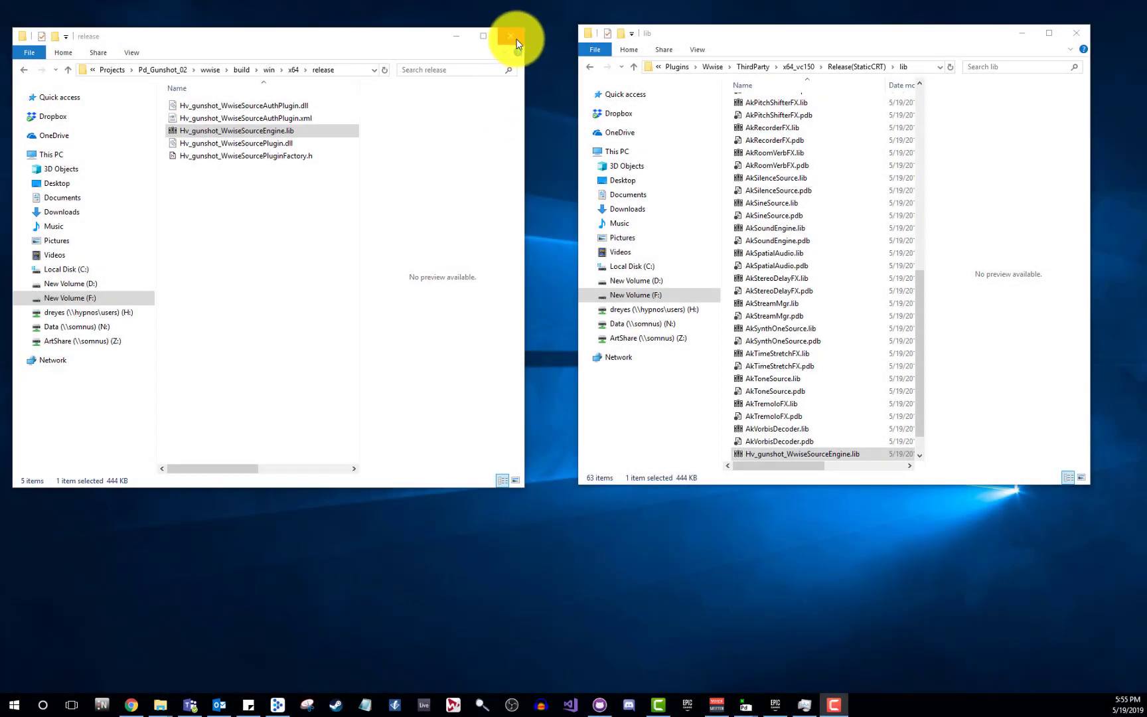
Close both folder windows and open the UnrealEngine folder from its desktop shortcut
click(515, 38)
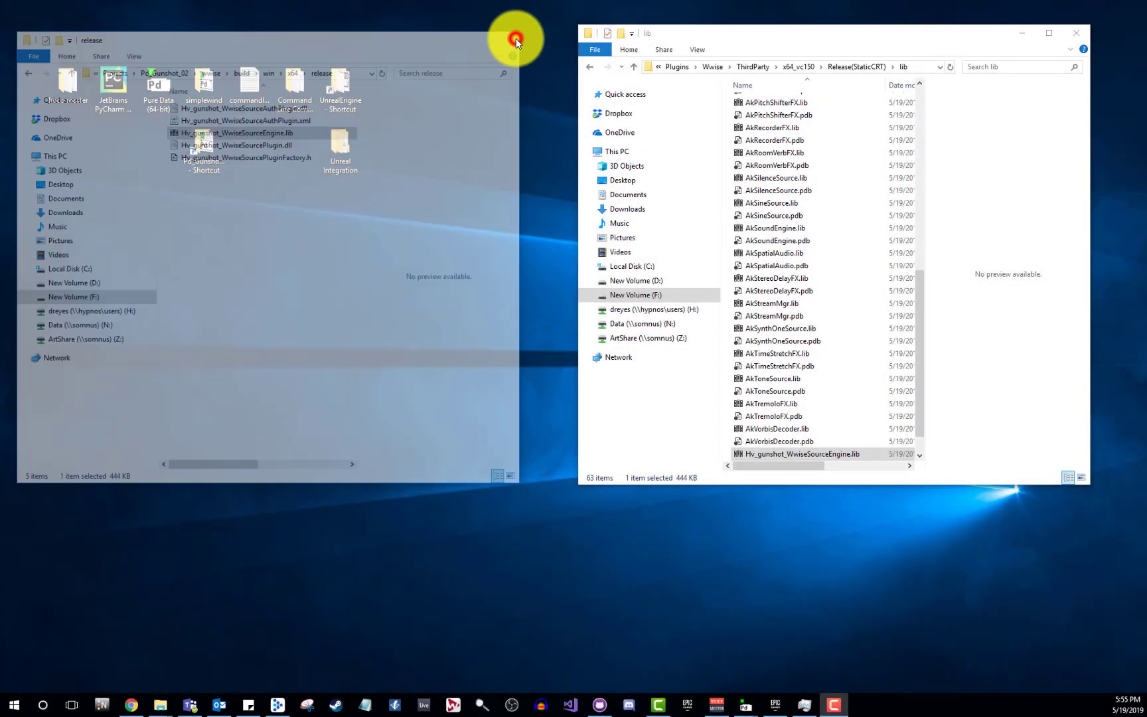
click(1069, 35)
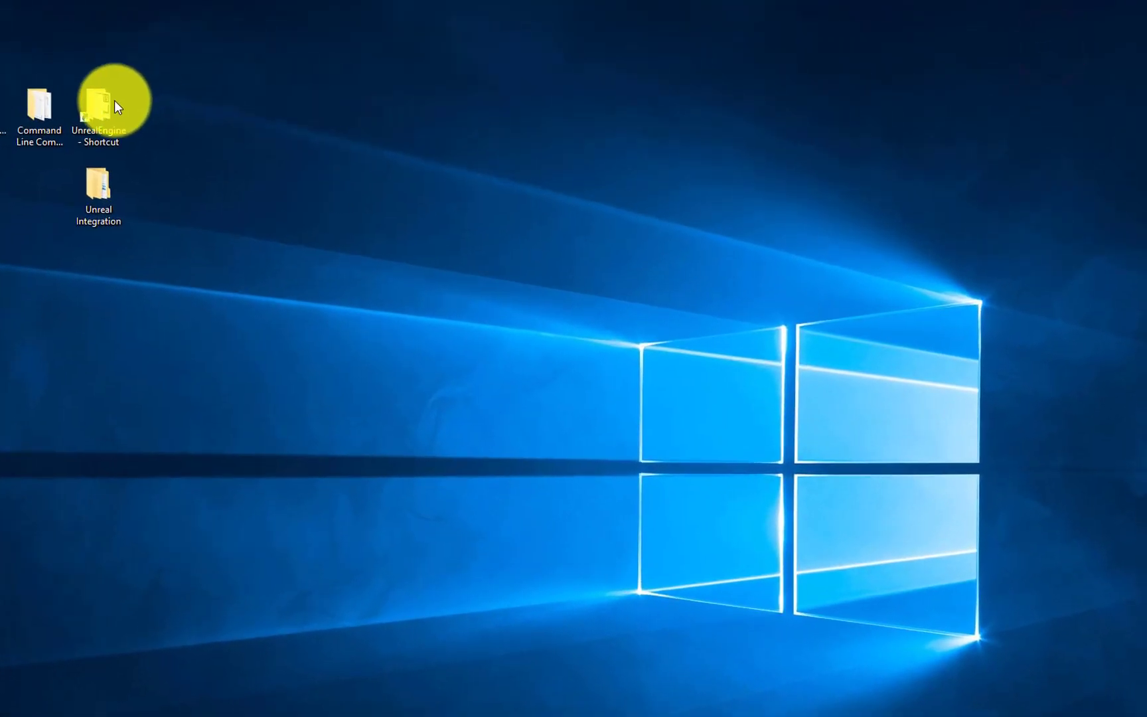
double_click(114, 103)
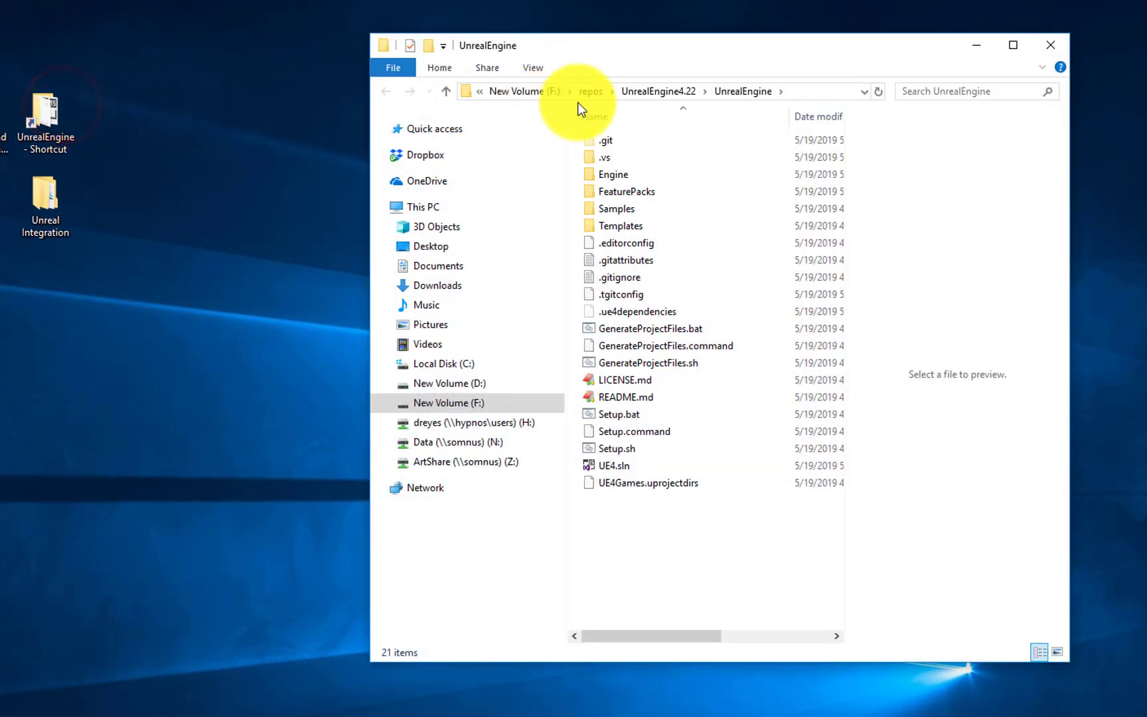
drag(699, 60, 534, 71)
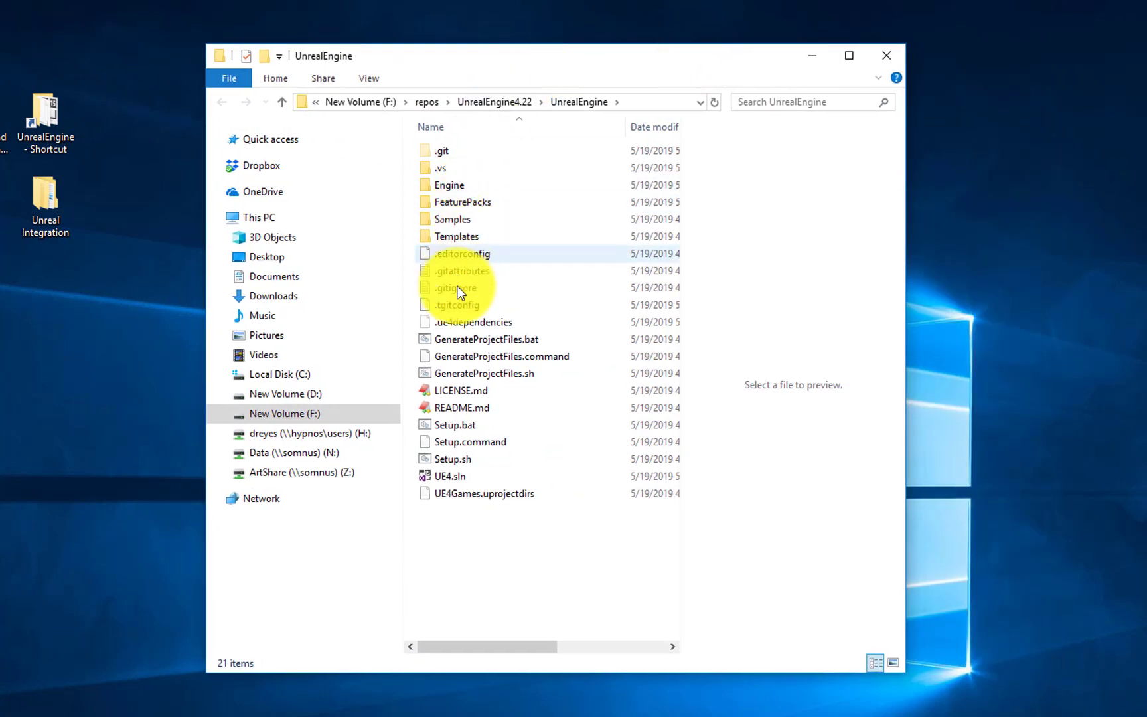
Open the UE4.sln solution from the UnrealEngine folder with Microsoft Visual Studio 2017
right_click(472, 481)
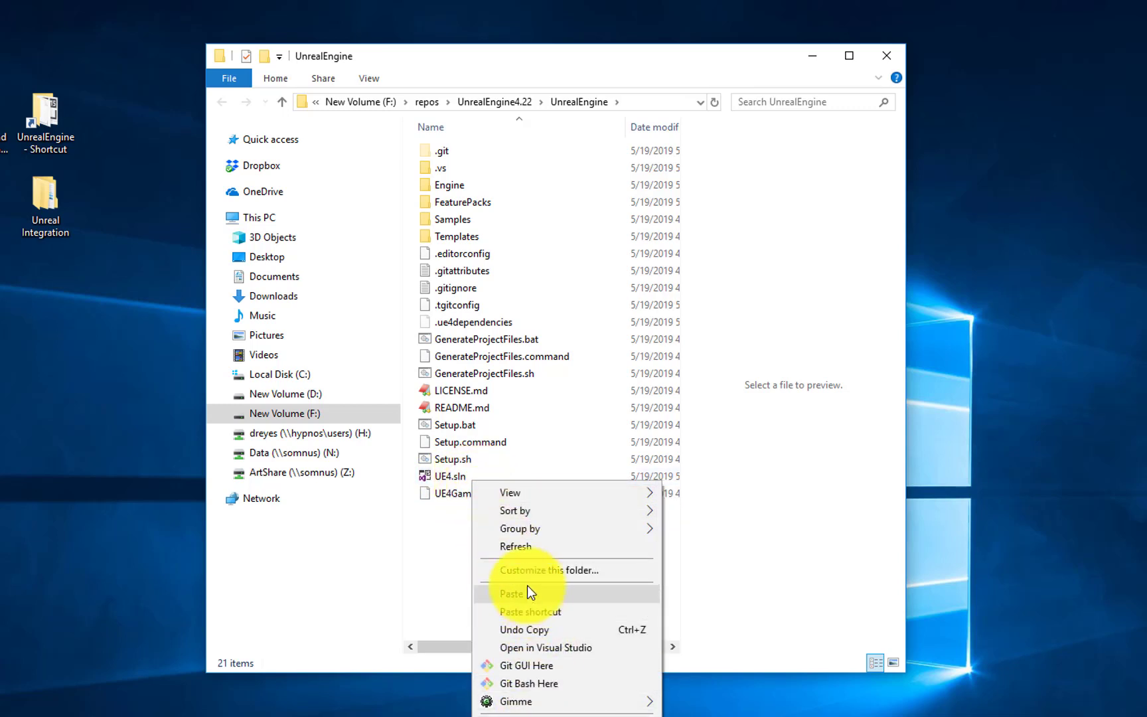
click(454, 474)
right_click(452, 475)
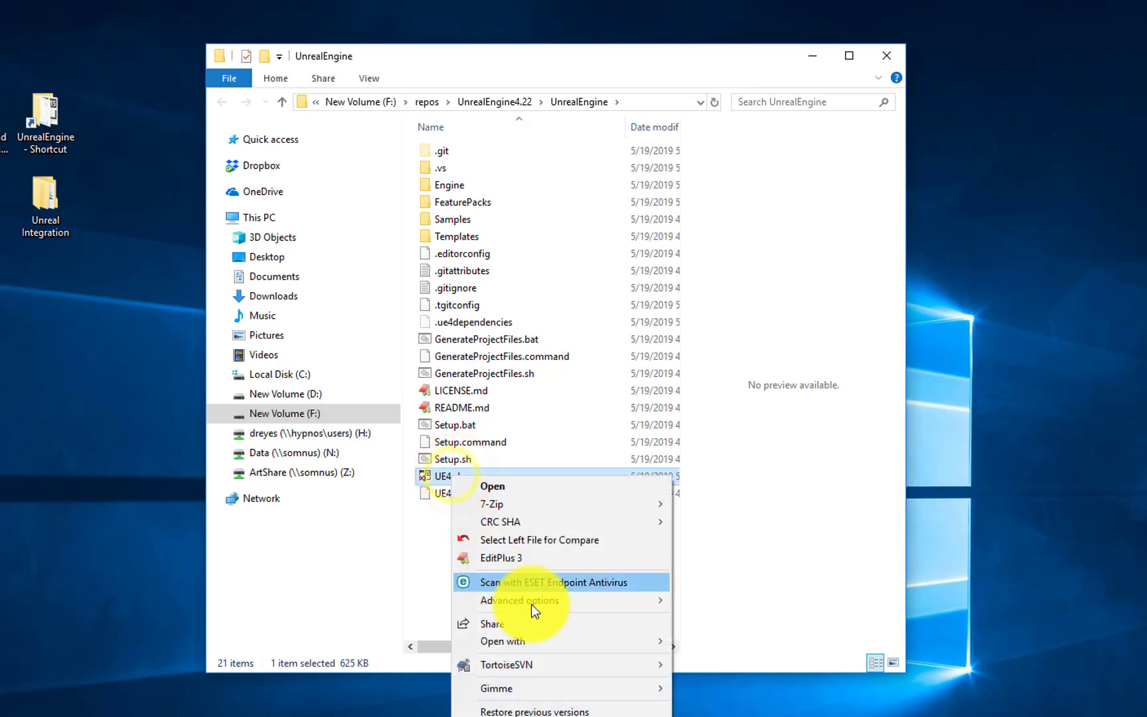
mouse_move(537, 639)
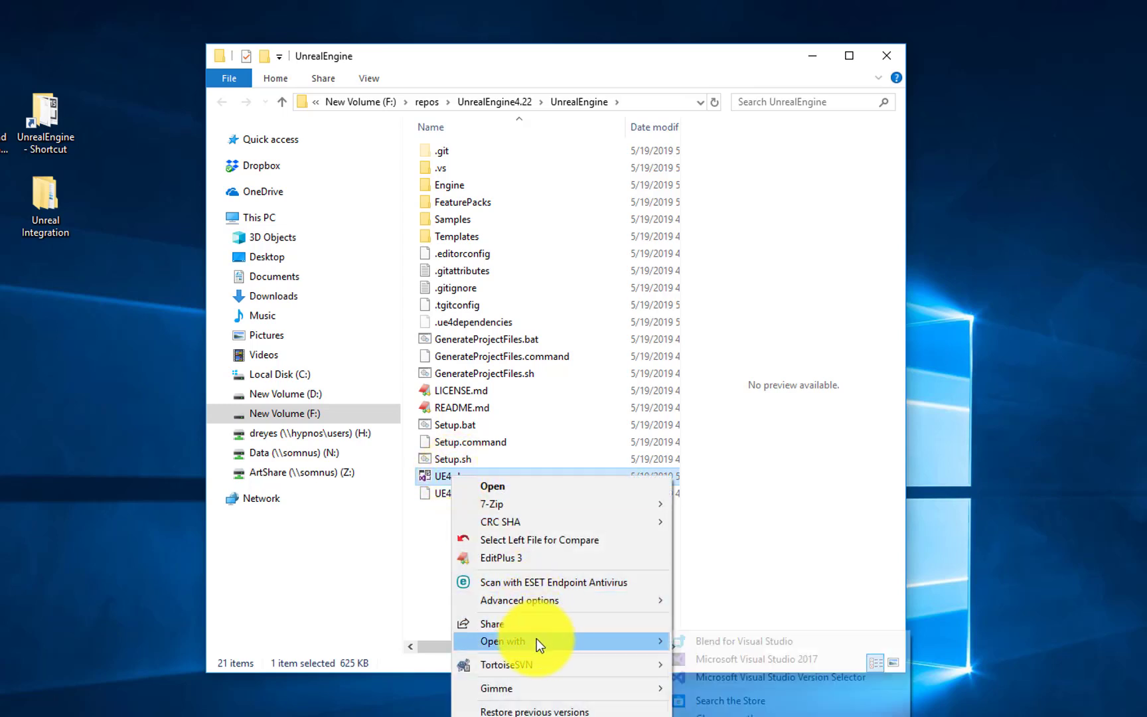
click(731, 660)
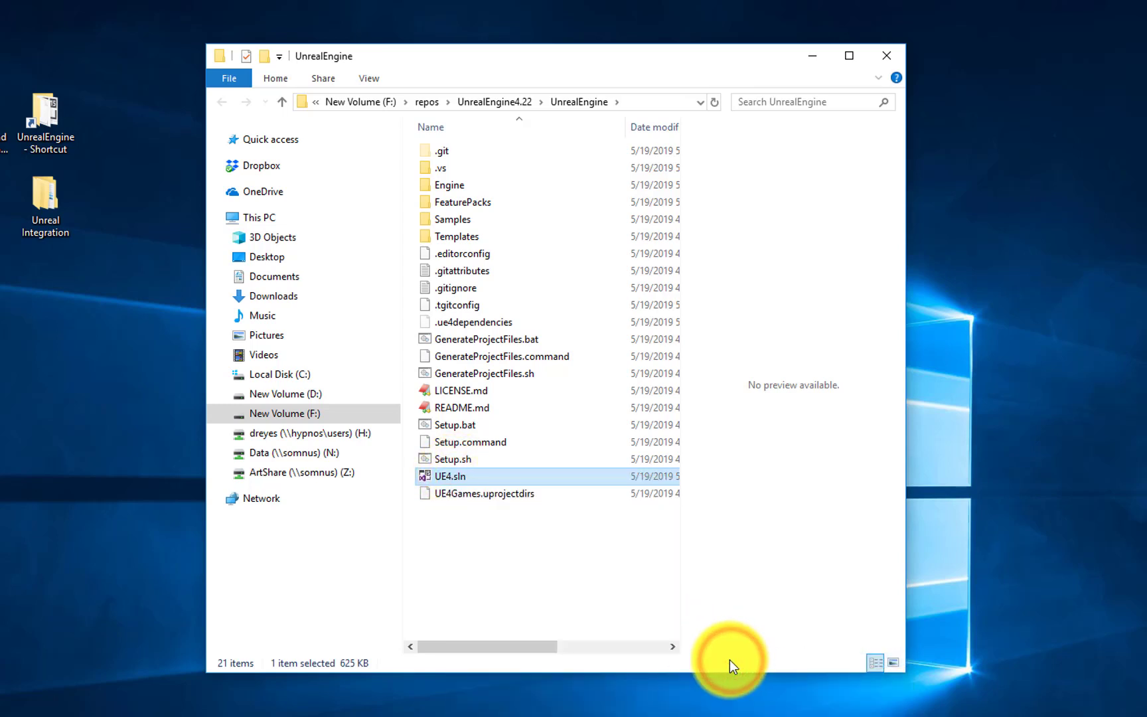
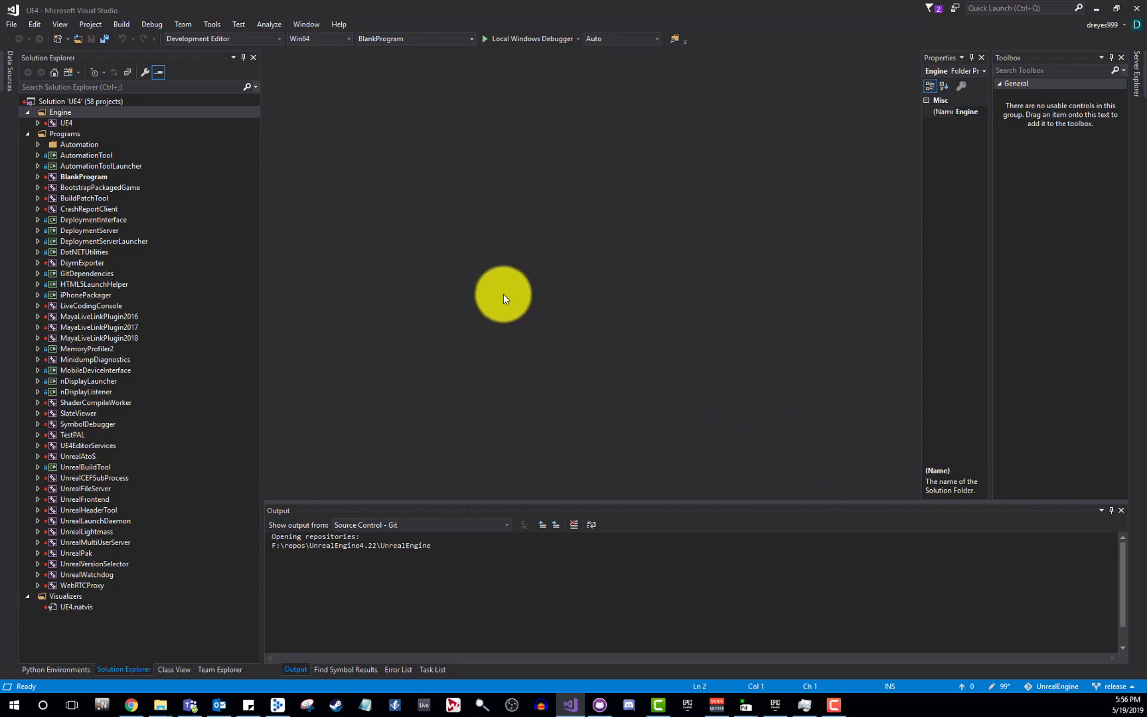
Start opening a file and browse to the Plugins folder at F:\repos\UnrealEngine4.22\UnrealEngine\Engine
click(11, 25)
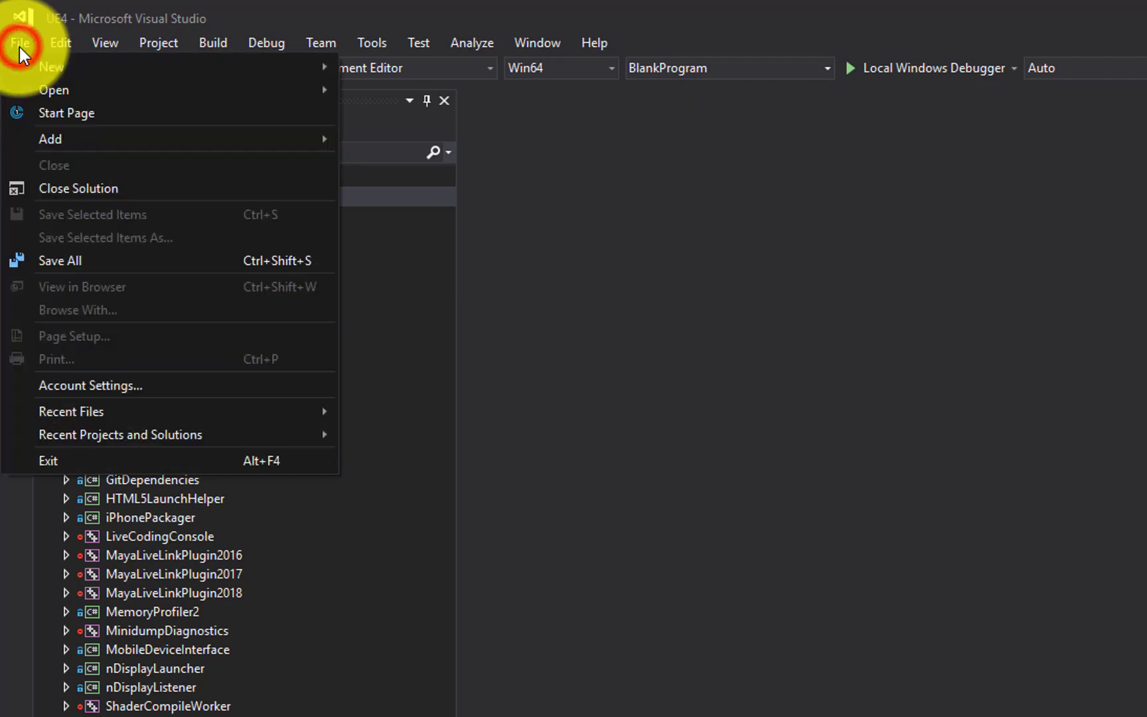
mouse_move(64, 90)
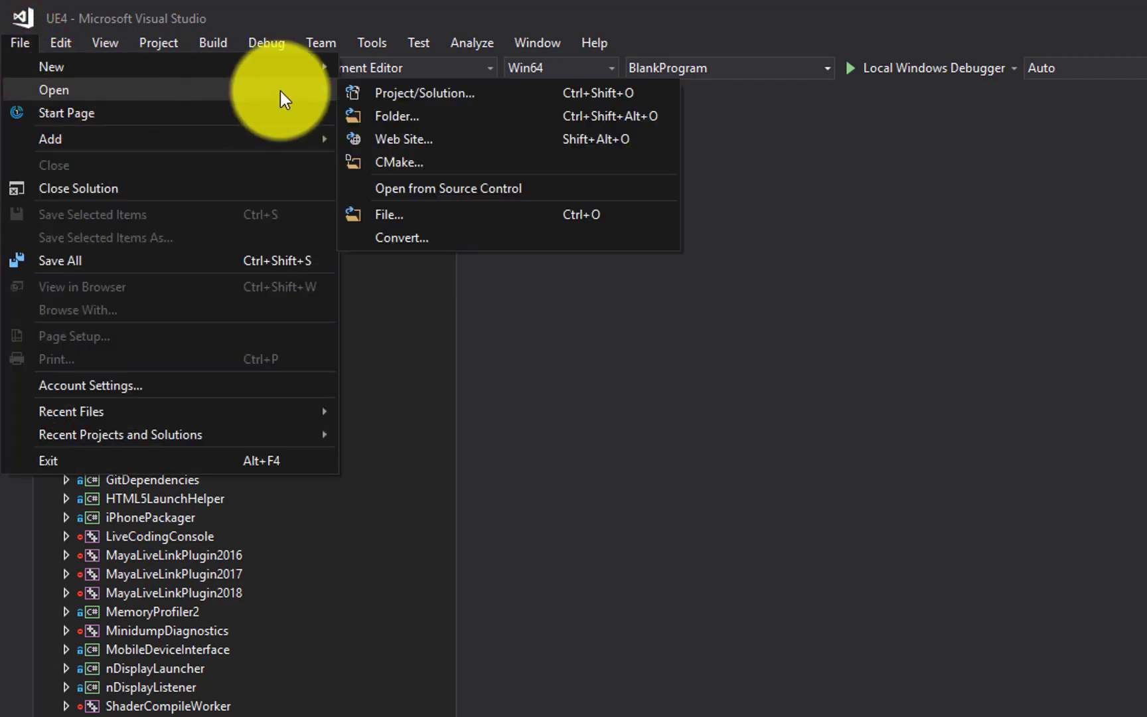
click(448, 217)
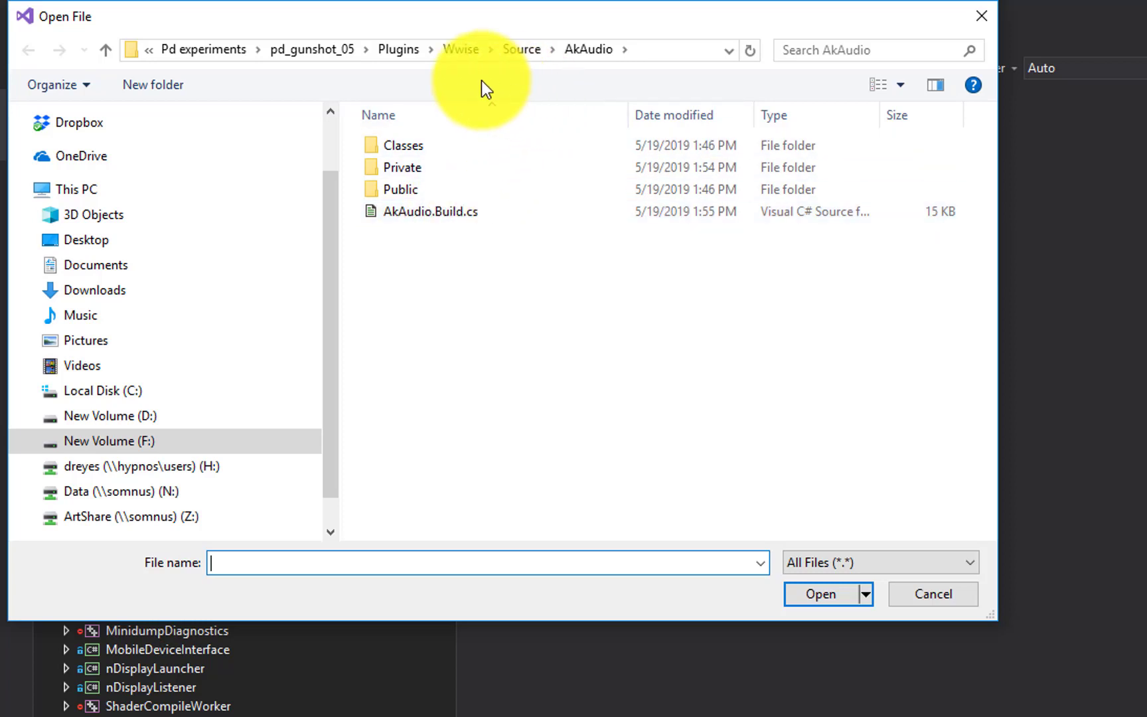
click(169, 441)
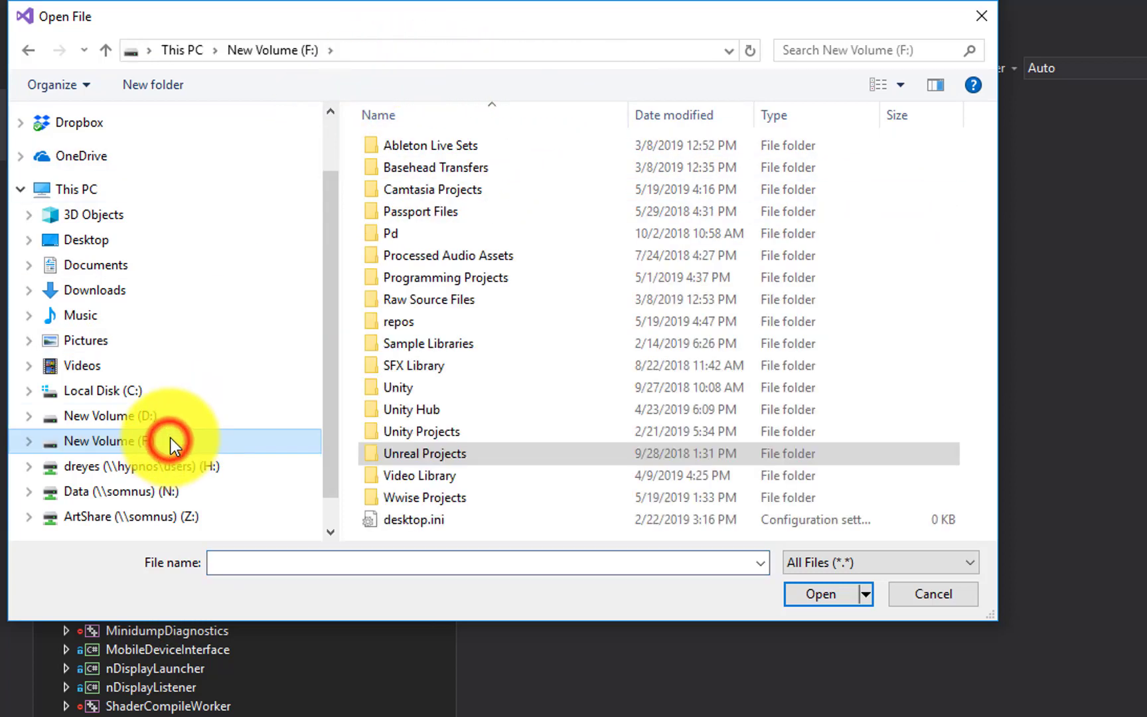
double_click(407, 320)
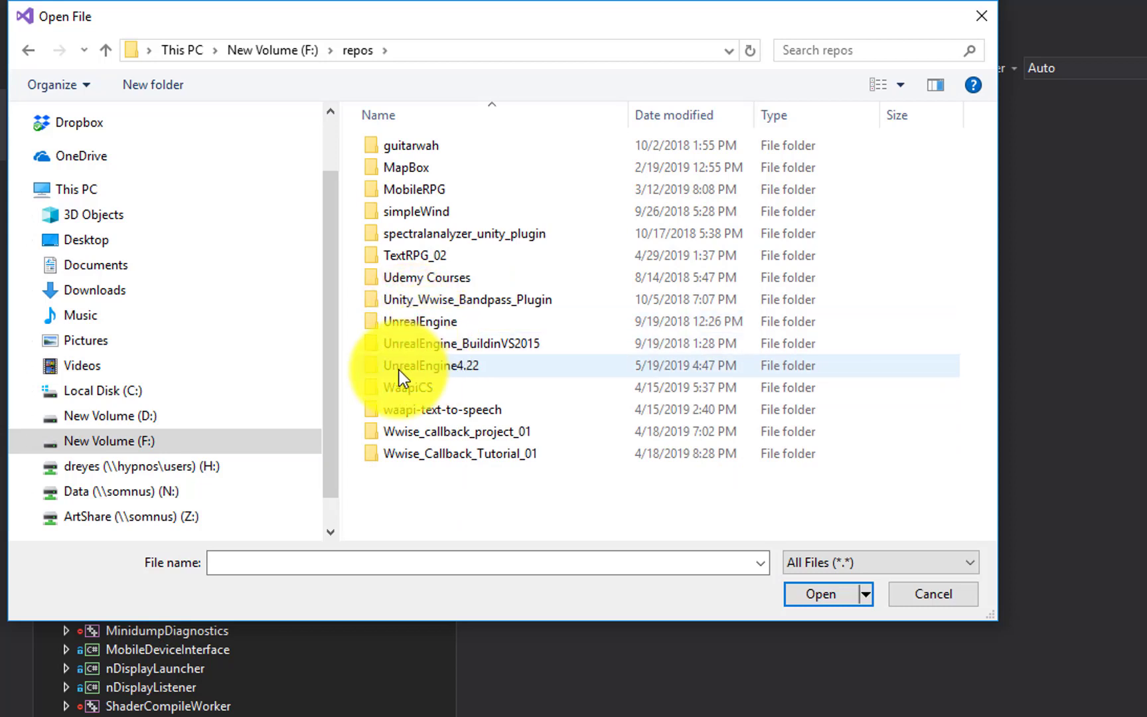
double_click(430, 371)
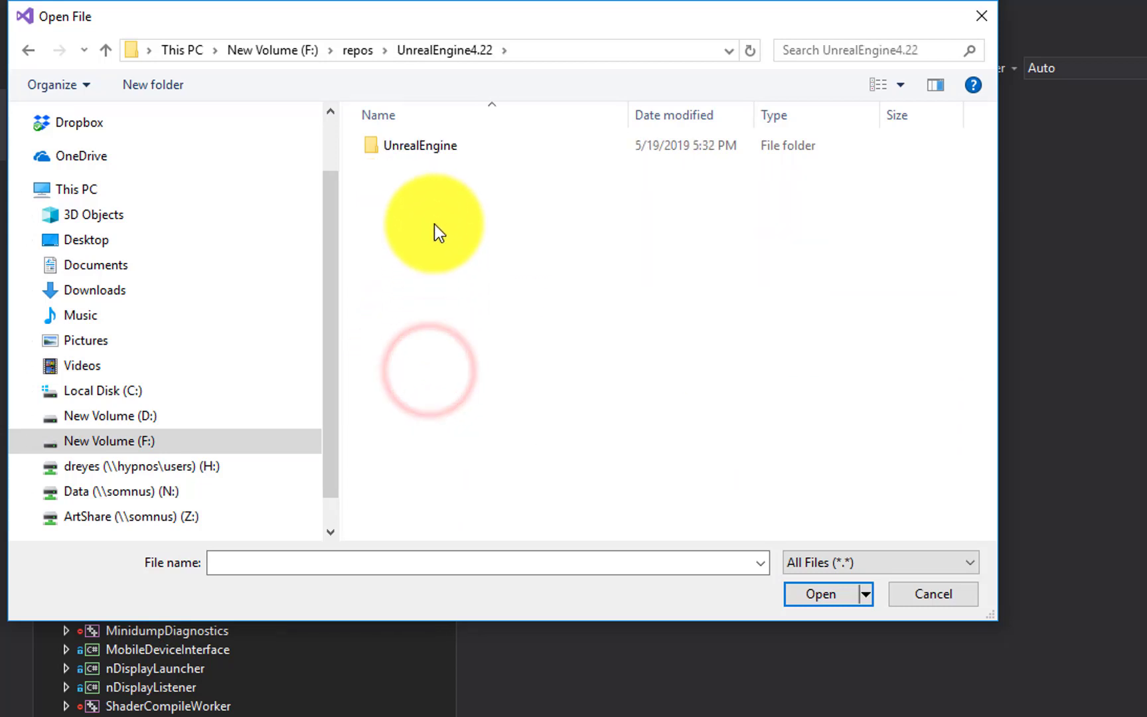
double_click(460, 151)
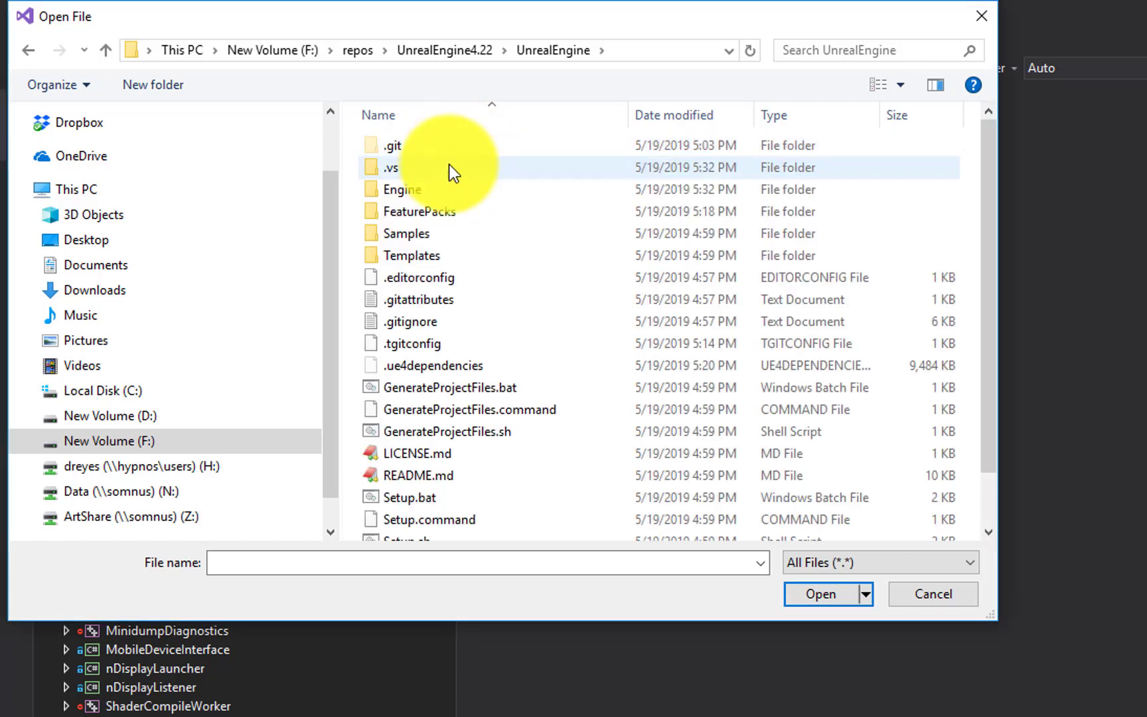
double_click(448, 196)
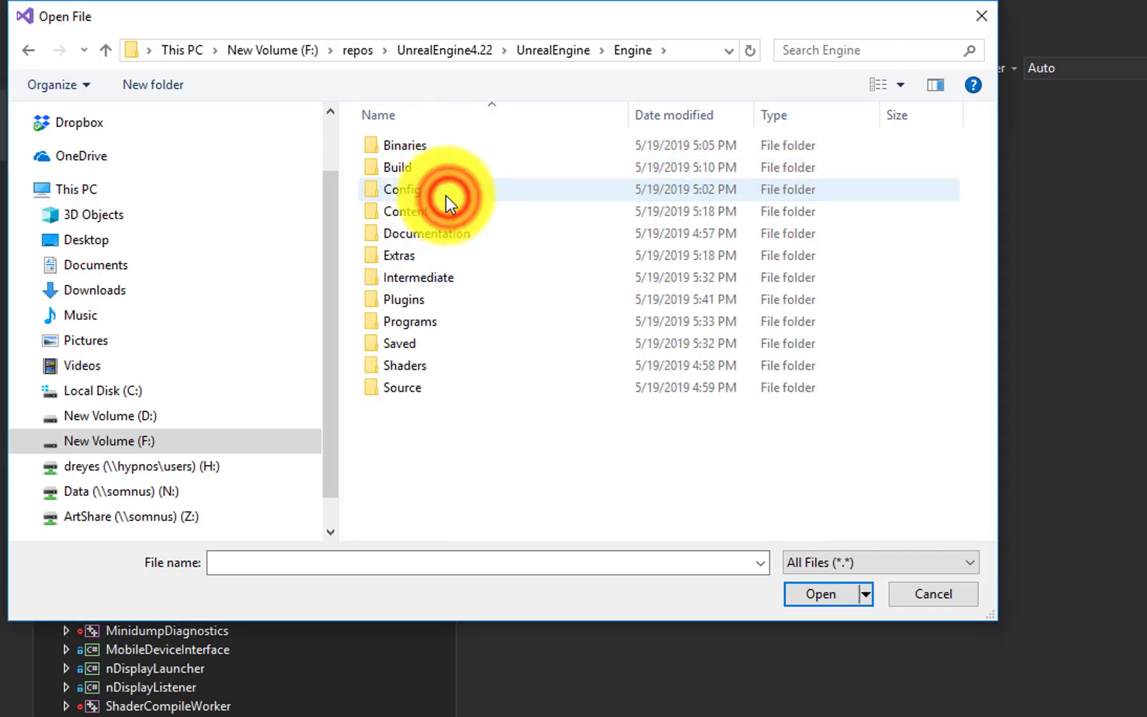
double_click(427, 305)
Open AkAudioDevice.cpp from the Wwise\Source\AkAudio\Private folder inside Plugins
scroll(438, 312, down, 2)
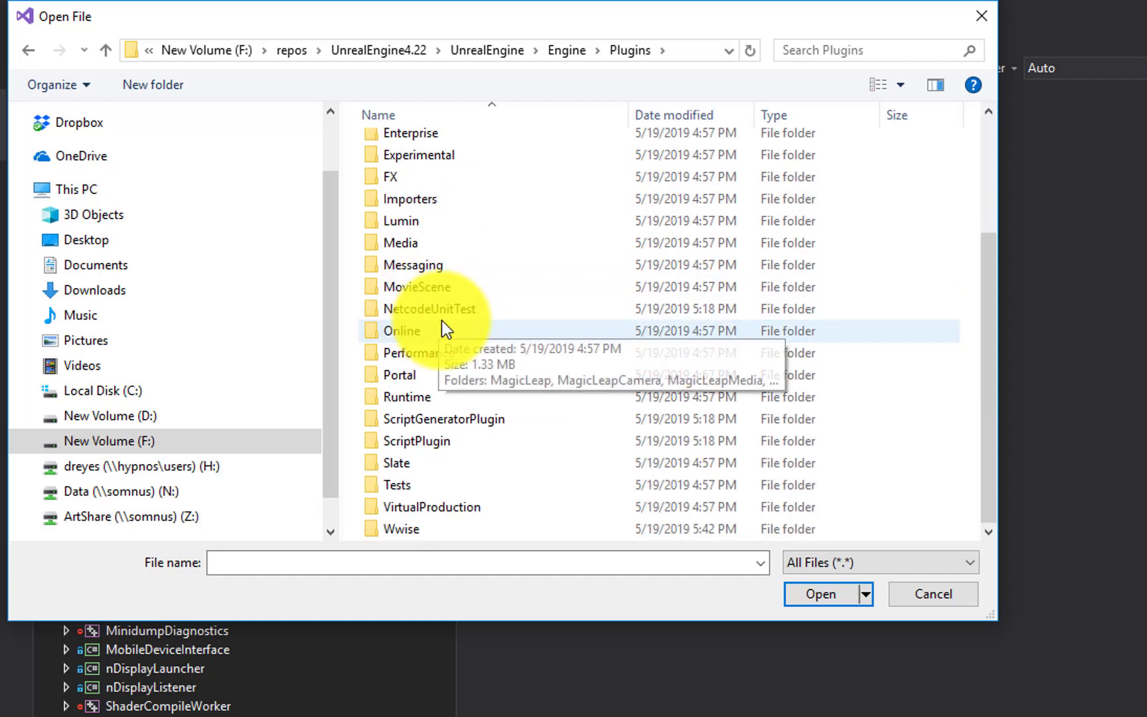
double_click(428, 530)
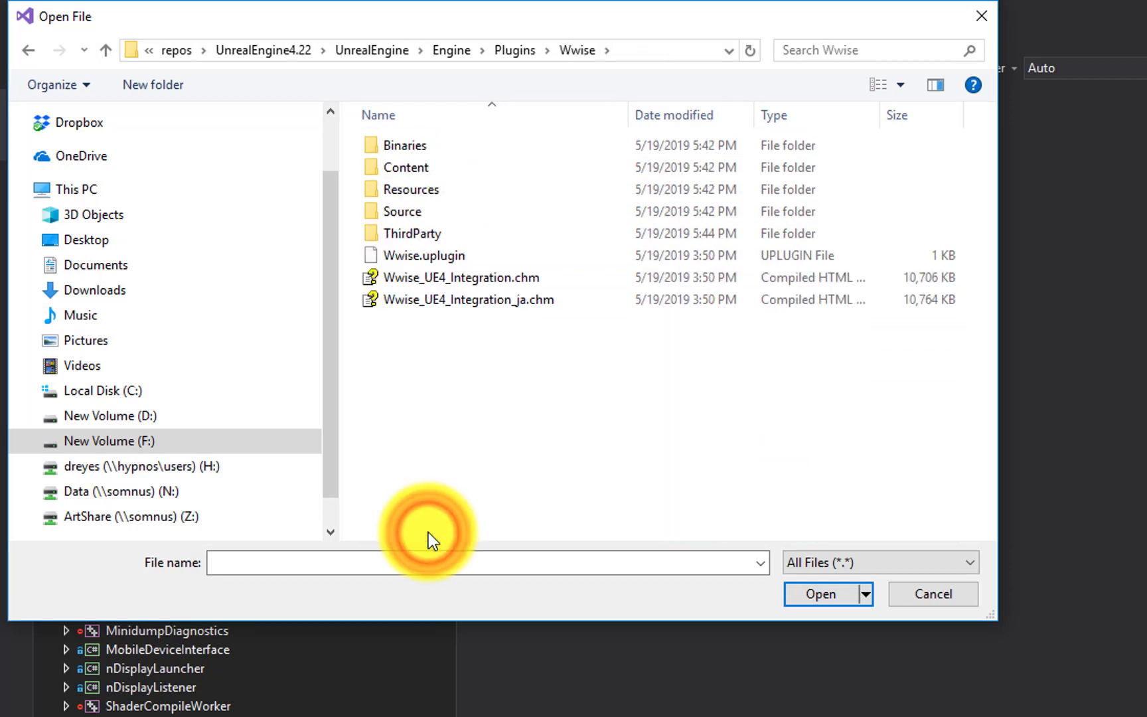
double_click(415, 216)
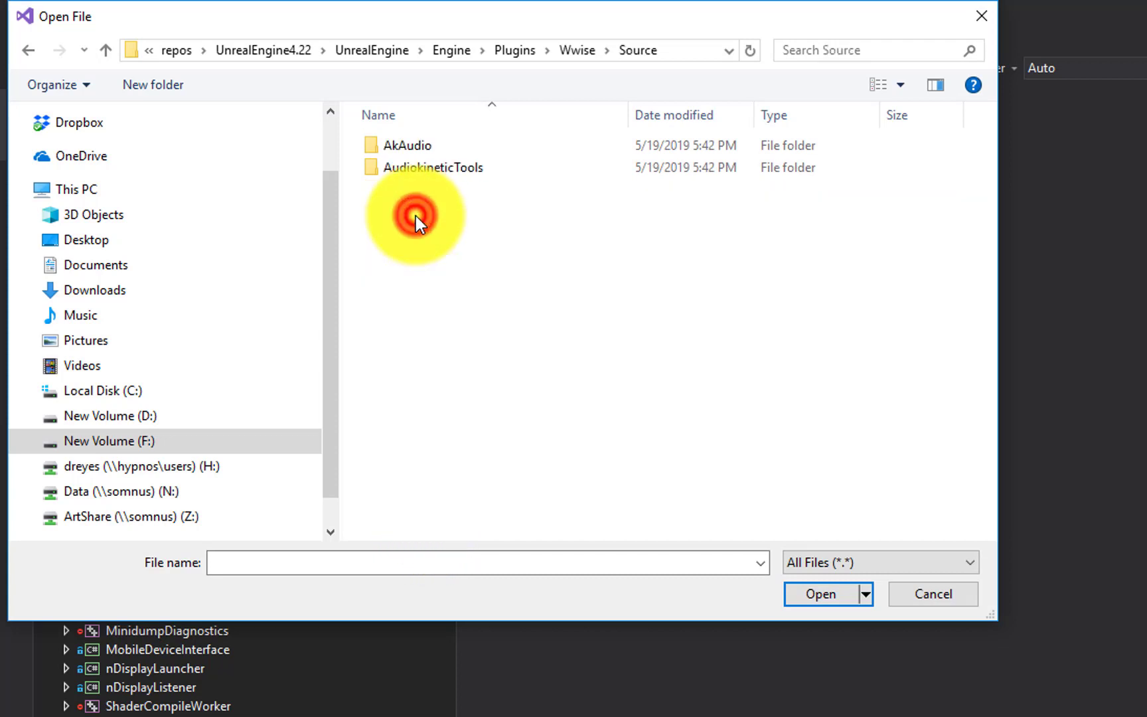
double_click(427, 144)
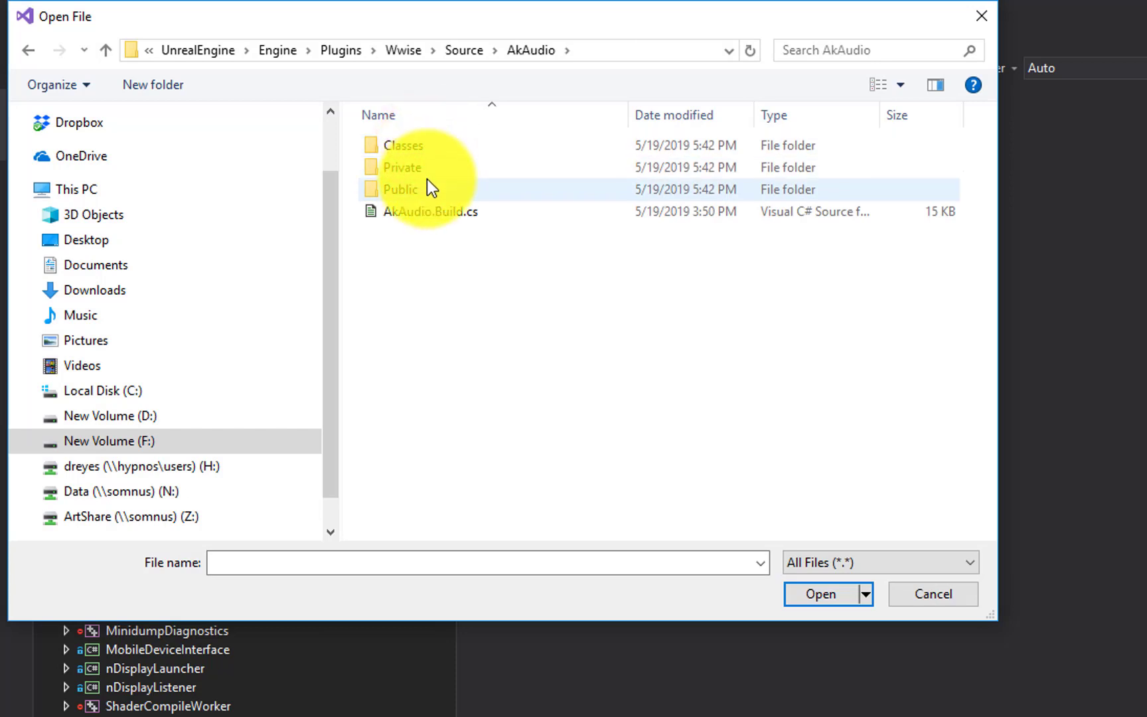
double_click(427, 174)
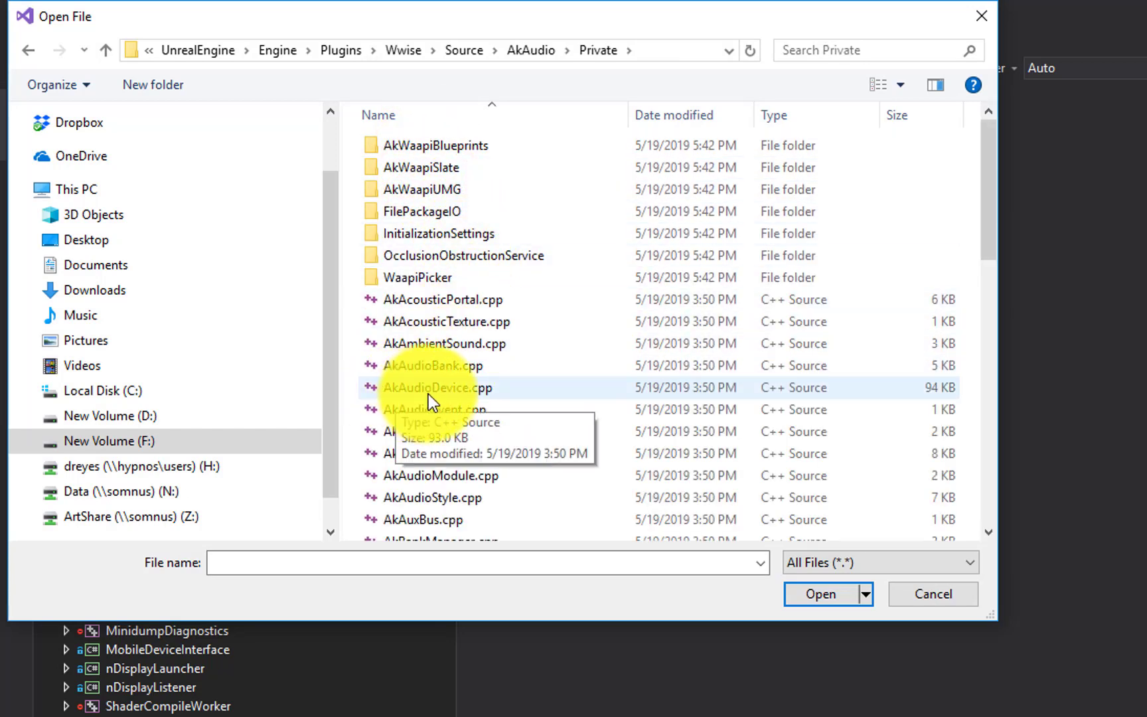
click(461, 393)
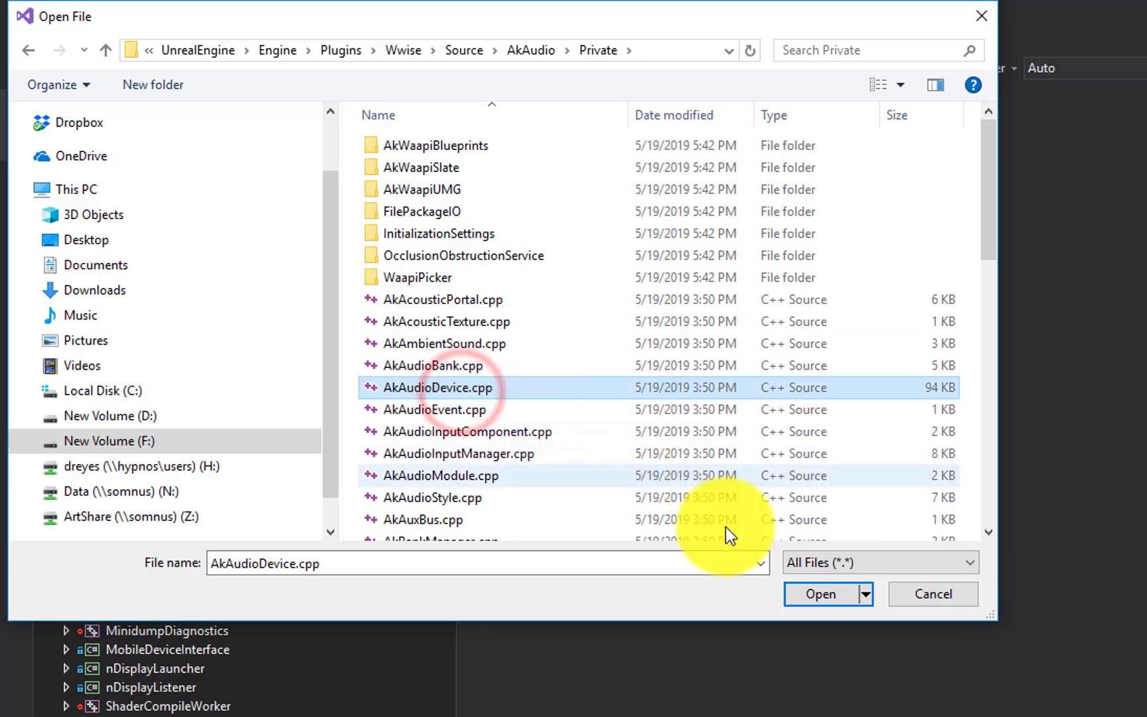
click(820, 597)
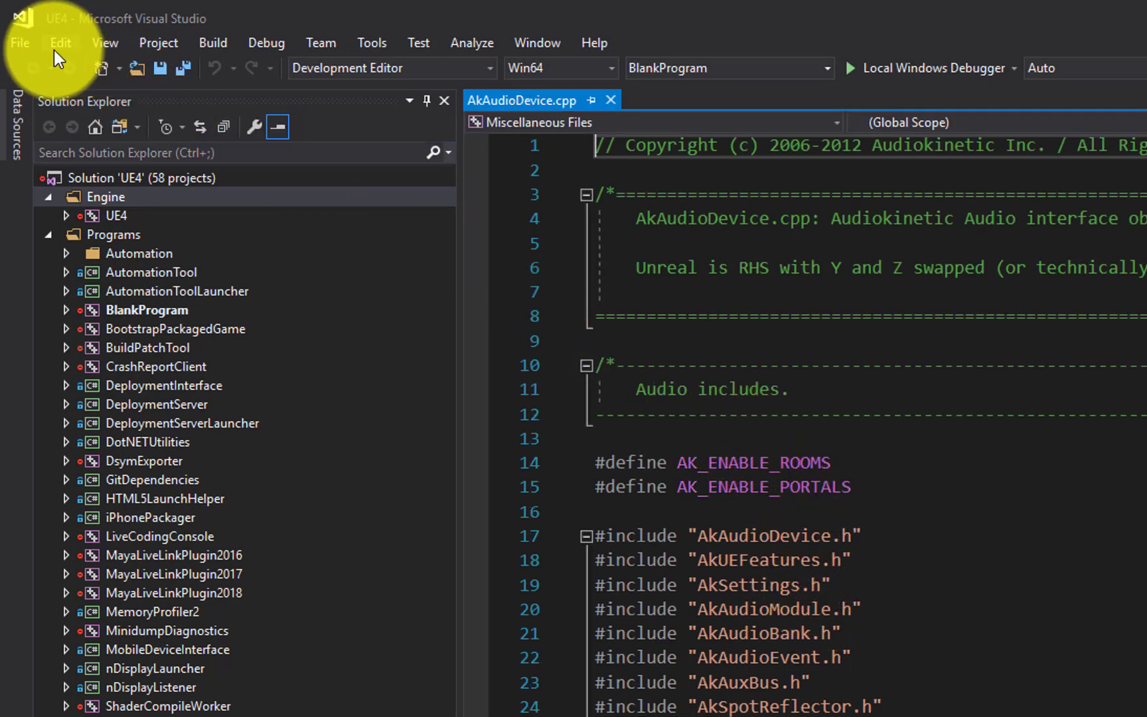
Open AkAudio.Build.cs from the Wwise plugin's Source\AkAudio folder
click(27, 45)
click(55, 82)
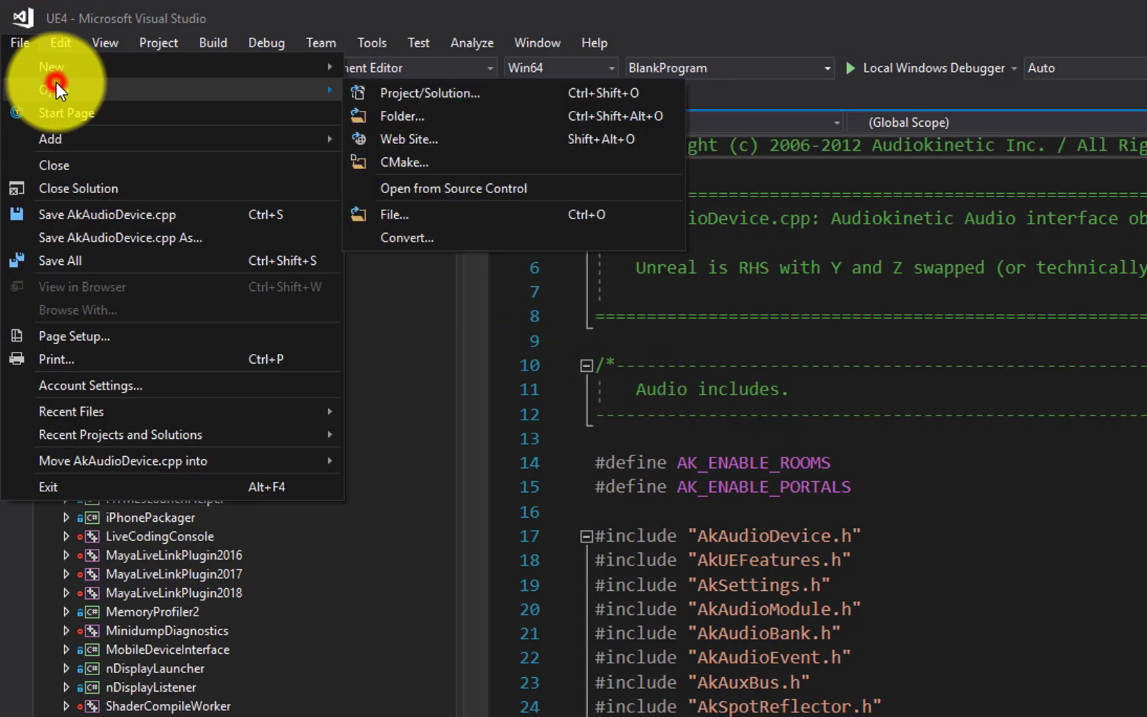
click(470, 213)
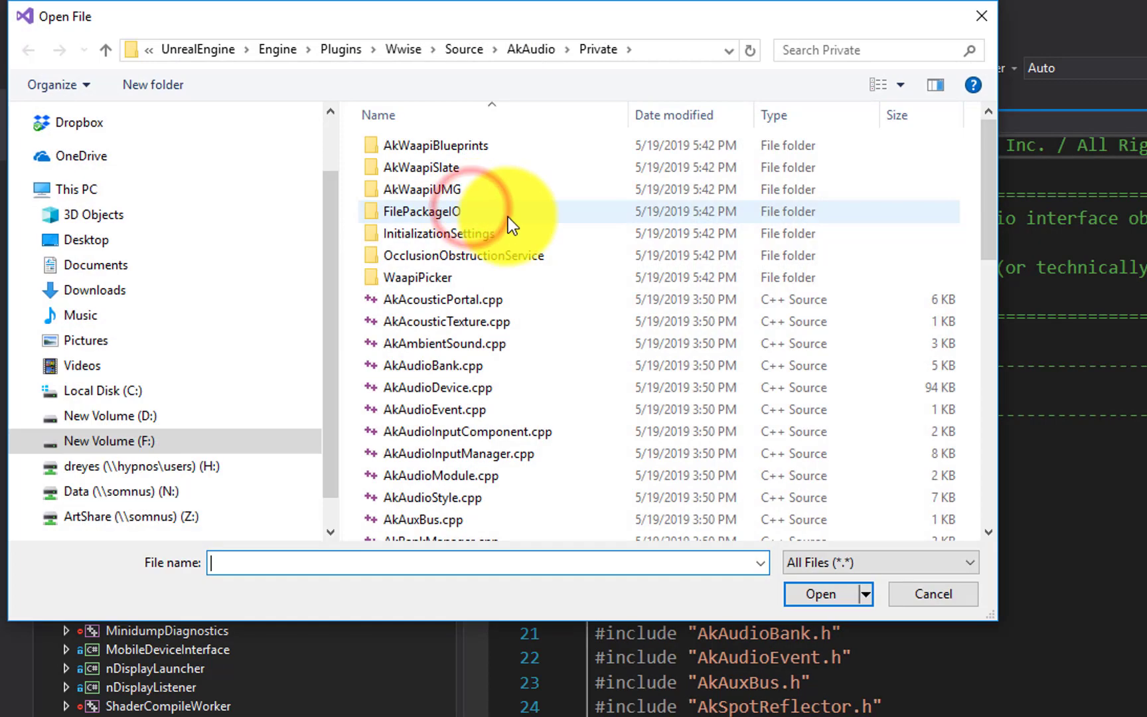
click(530, 50)
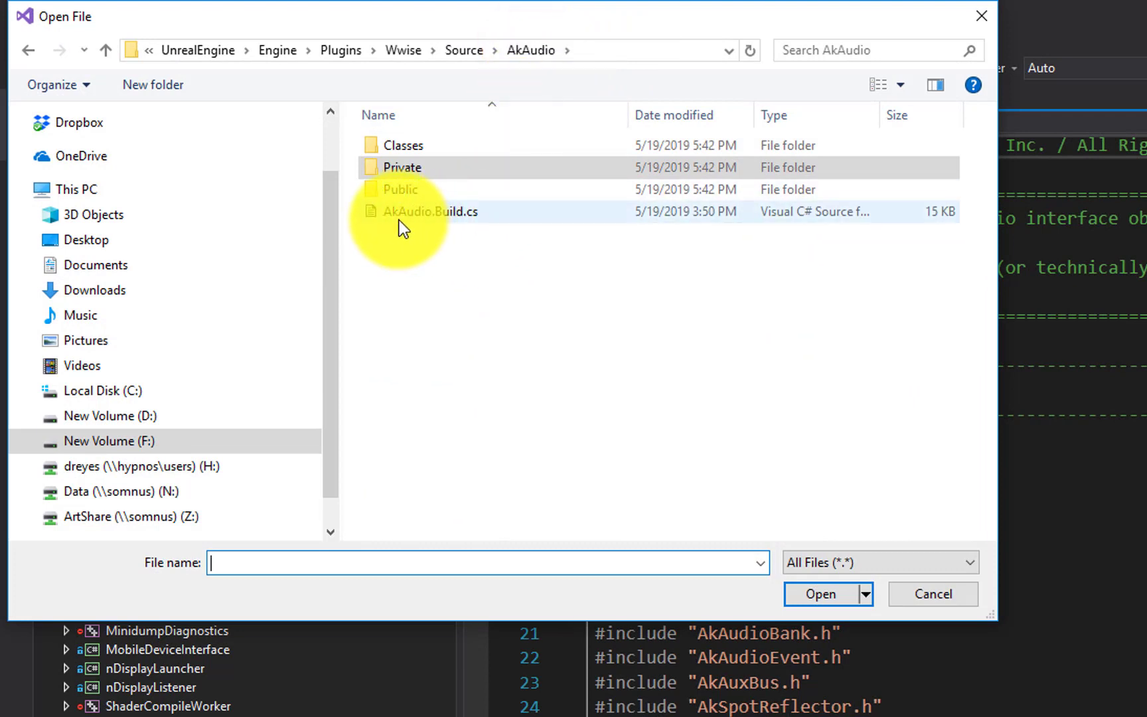
click(455, 214)
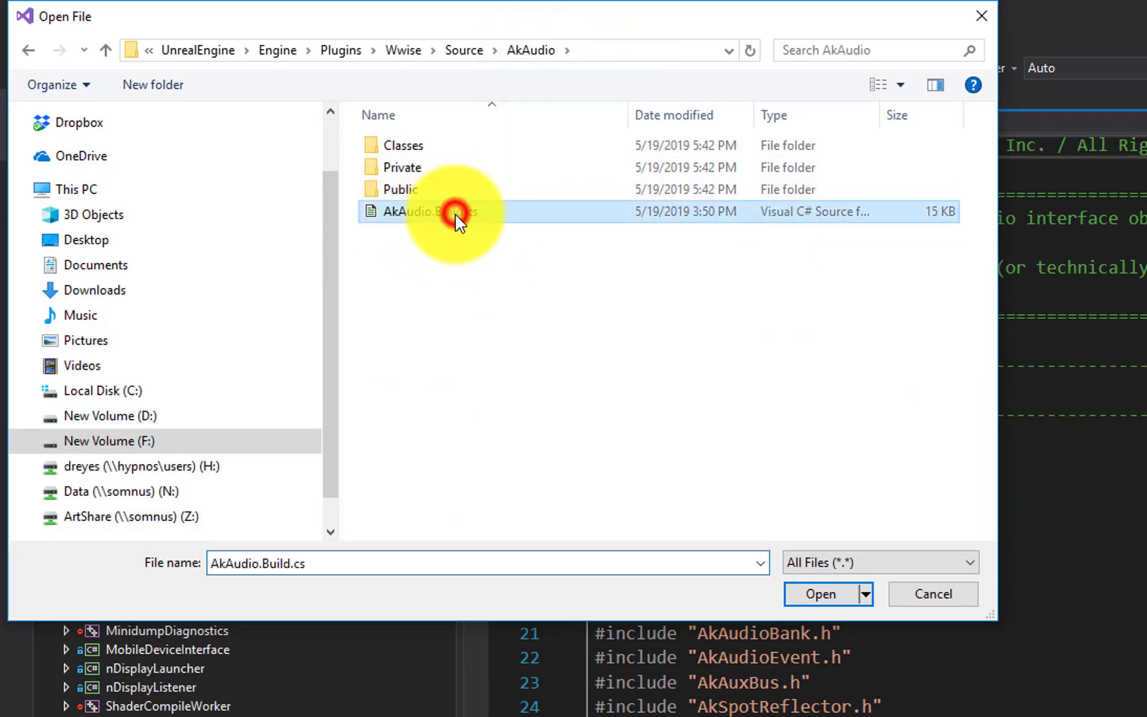
click(822, 588)
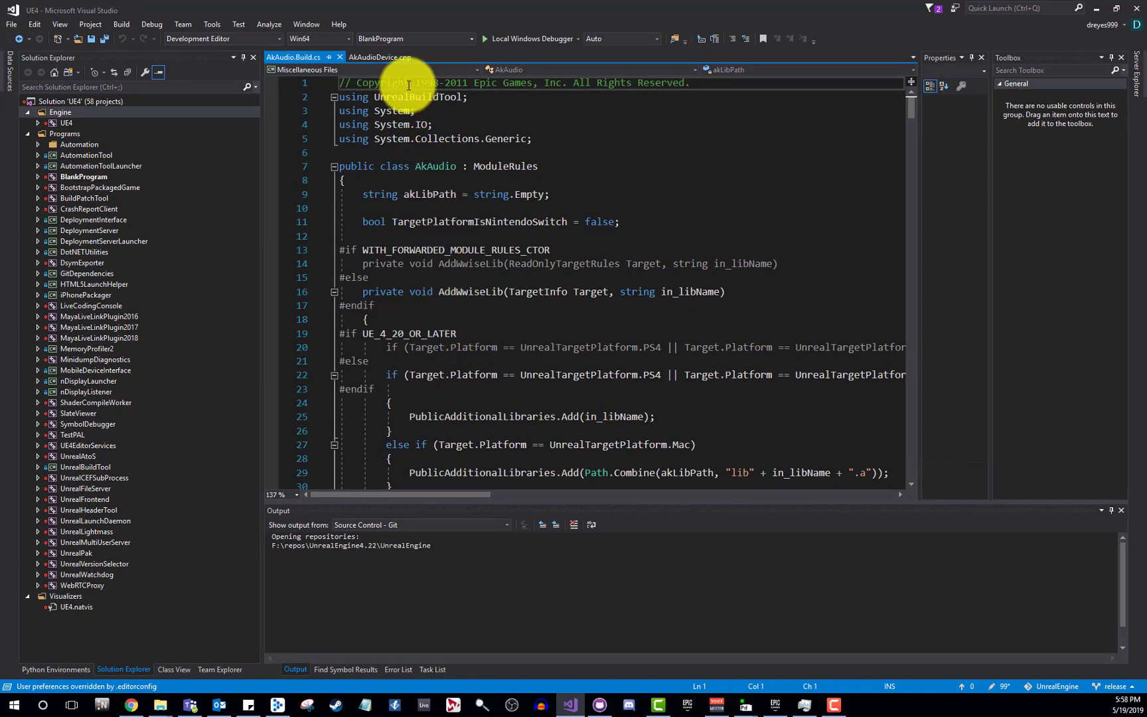
In AkAudioDevice.cpp, copy the AkOpusDecoderFactory.h include line and paste it below the "Add additional plug-ins here." comment
click(373, 58)
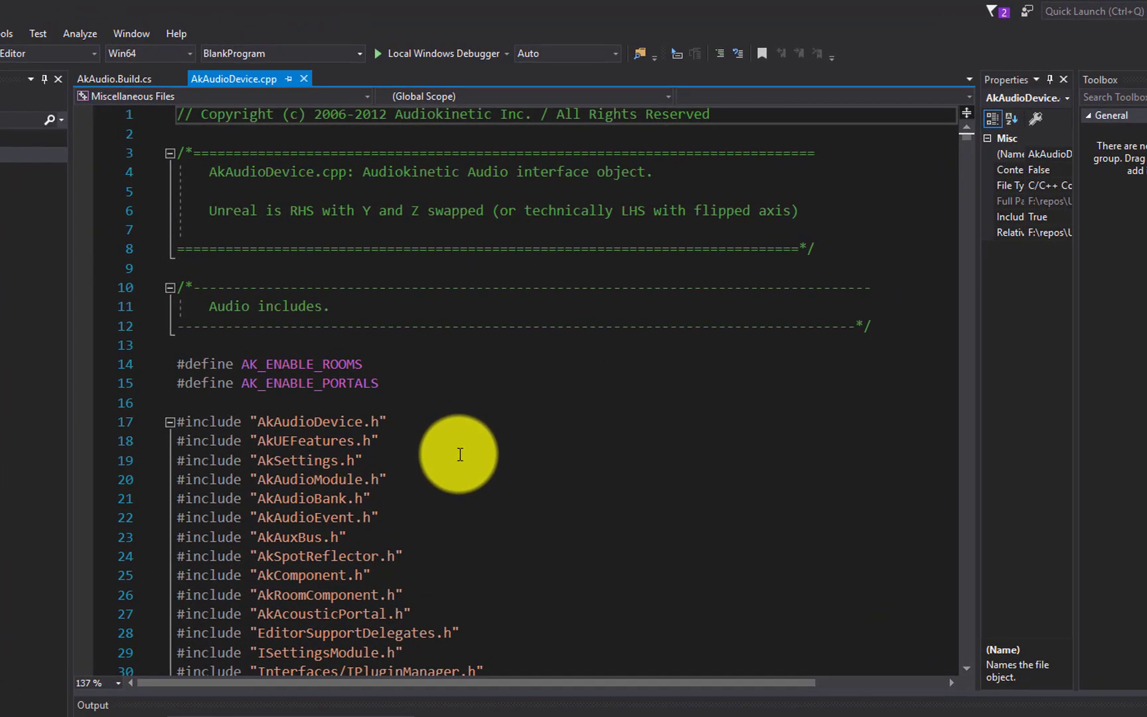
scroll(494, 409, down, 10)
scroll(463, 438, down, 20)
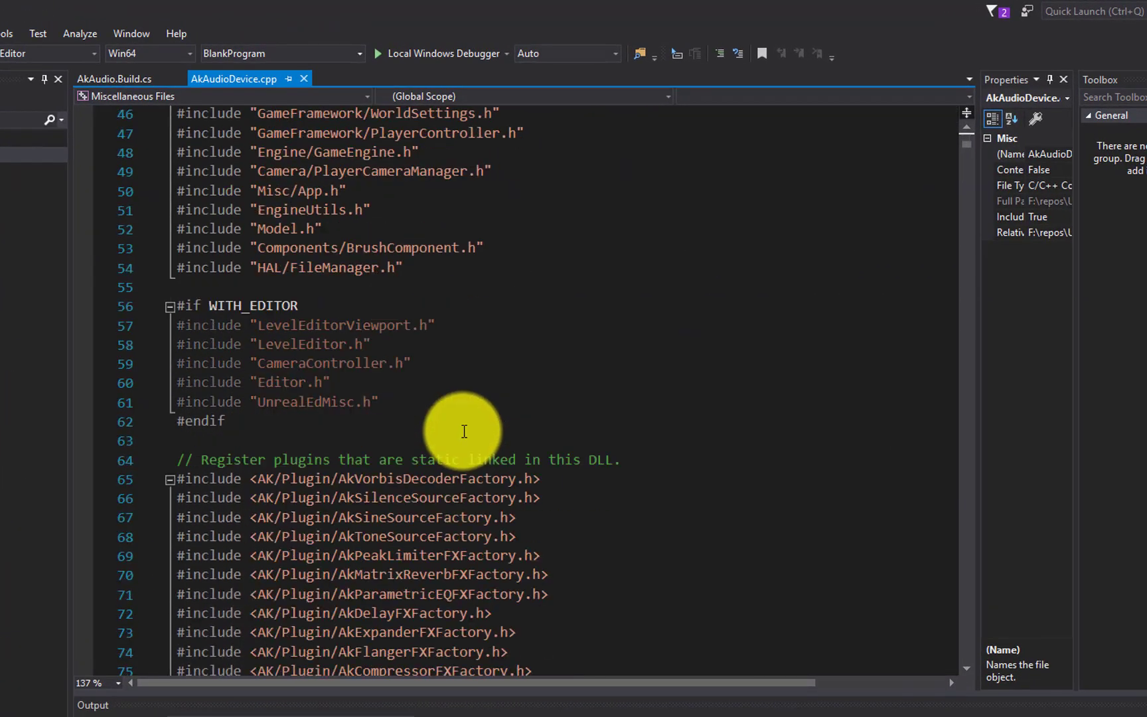
scroll(464, 431, up, 1)
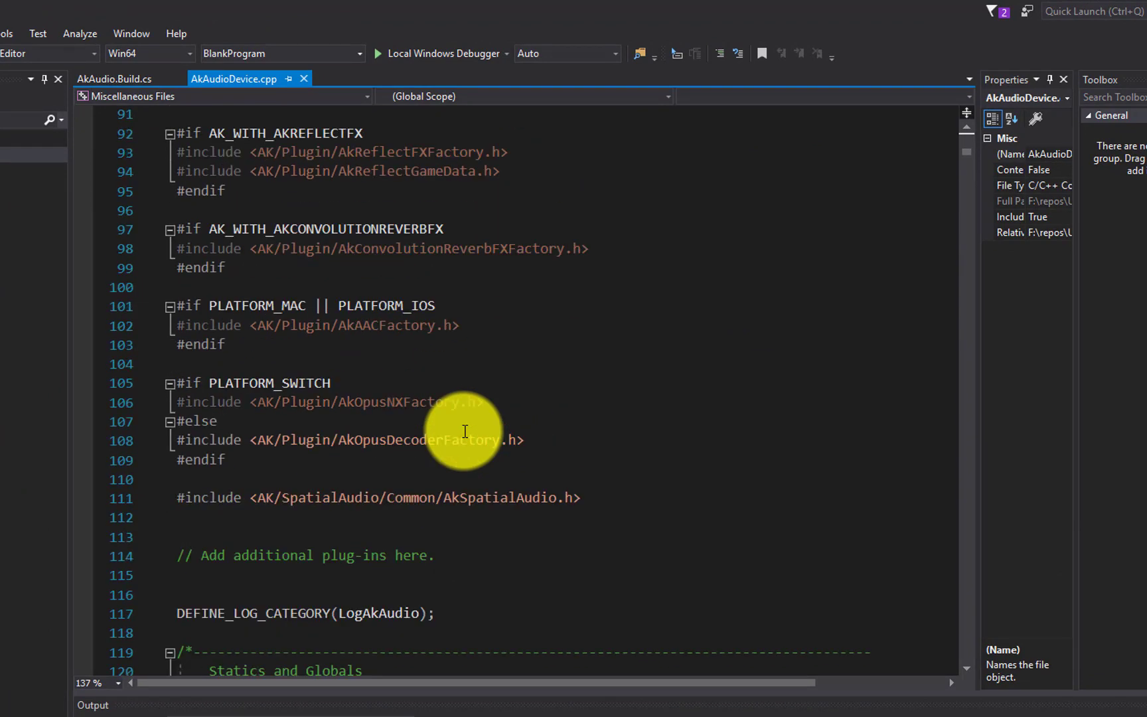
scroll(463, 432, down, 2)
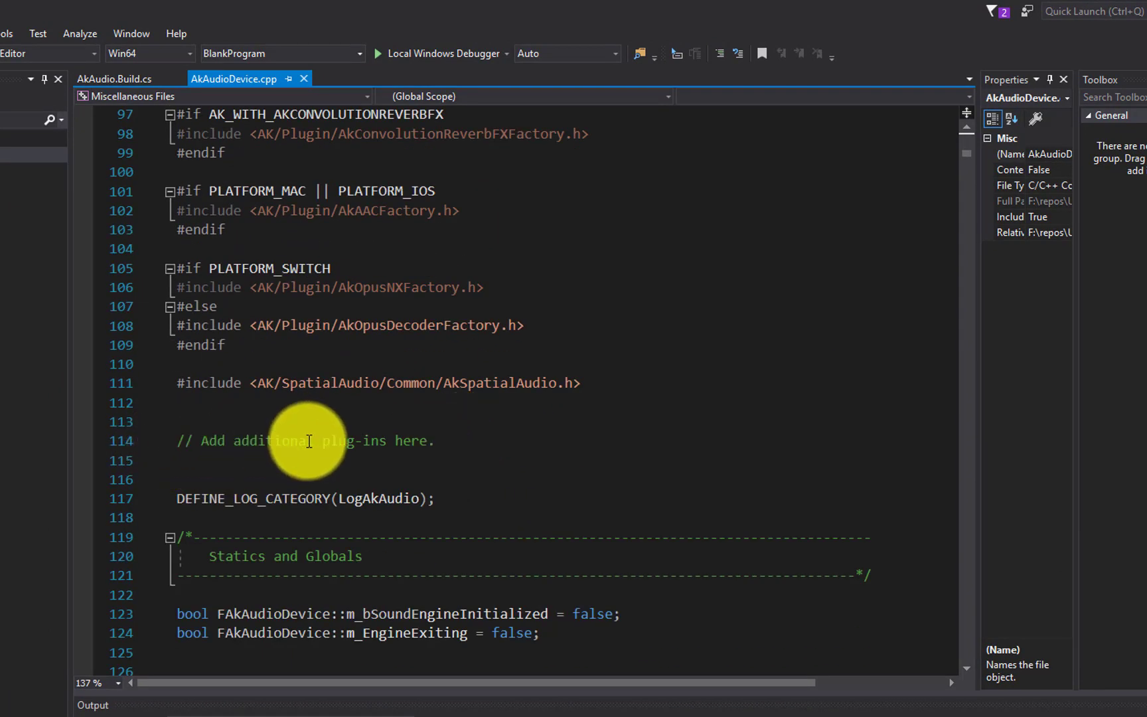
drag(437, 441, 185, 457)
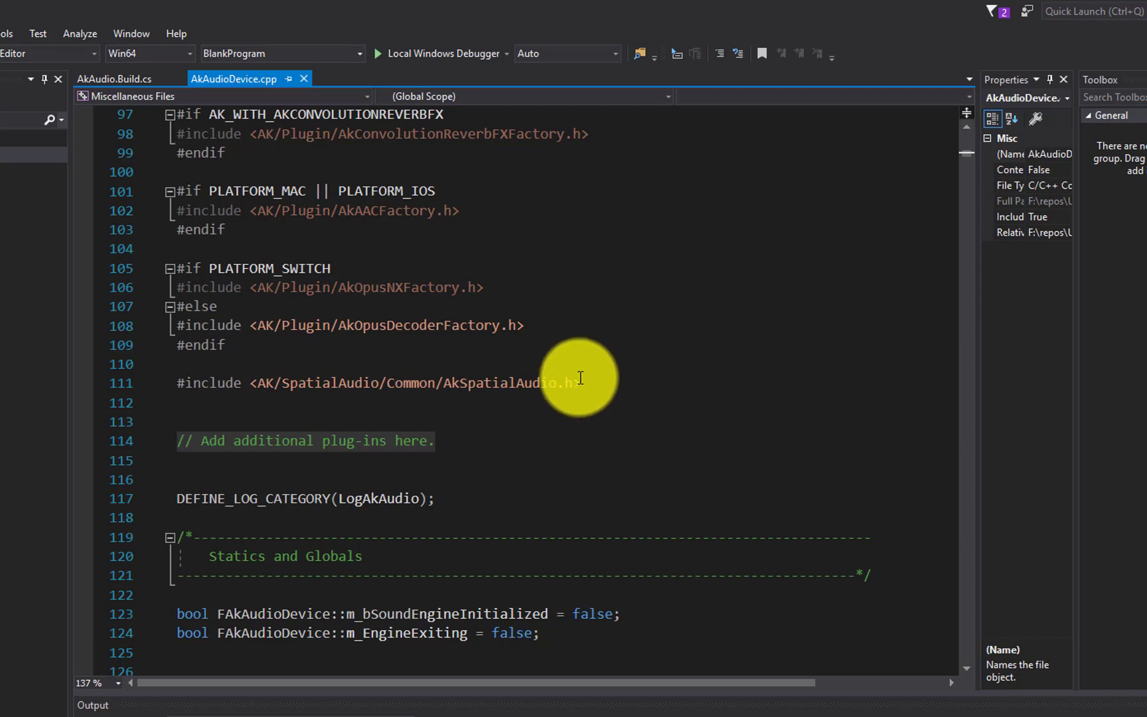
drag(537, 325, 178, 331)
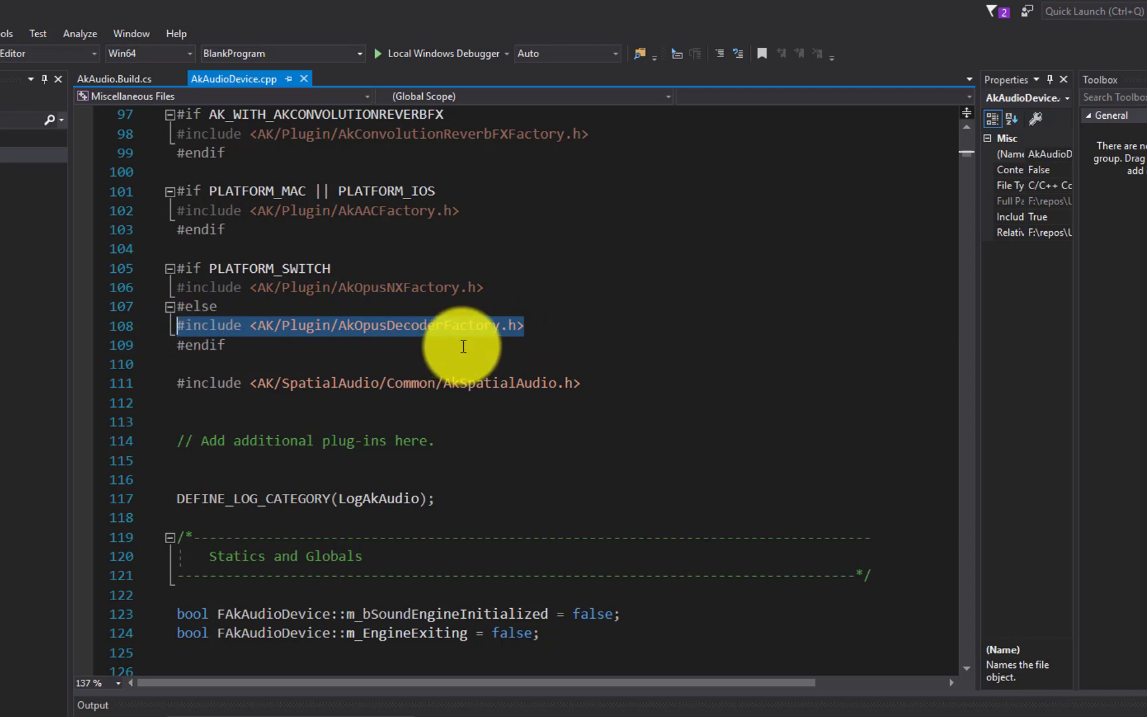
click(477, 446)
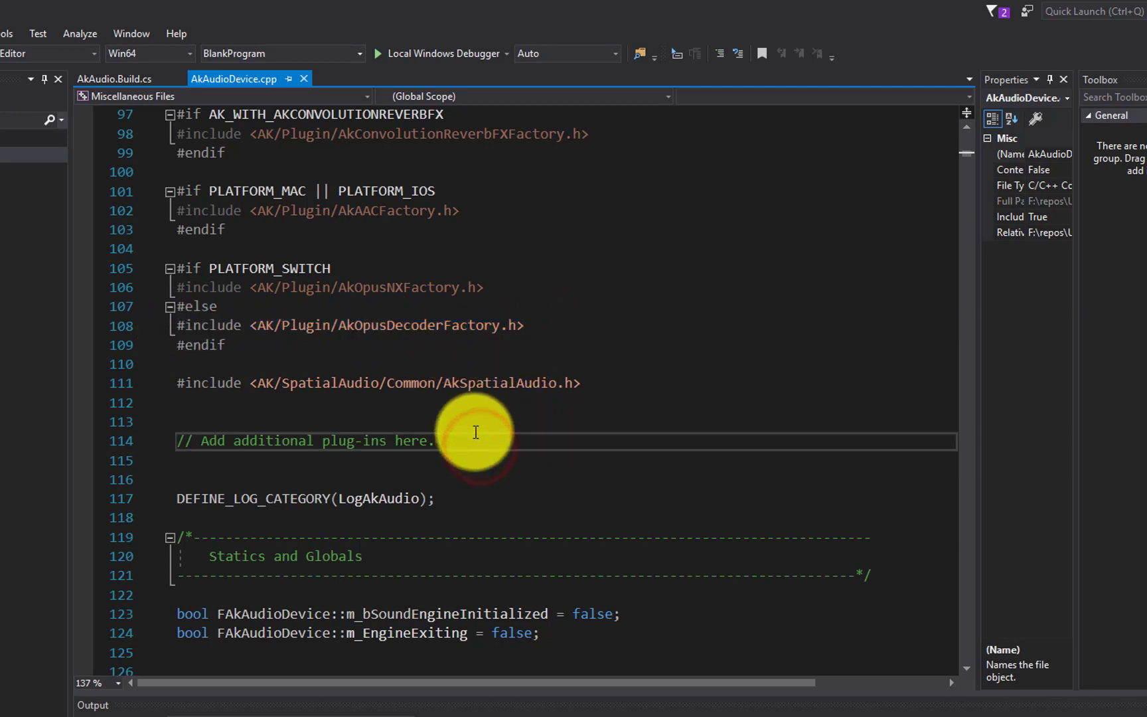
key(Return)
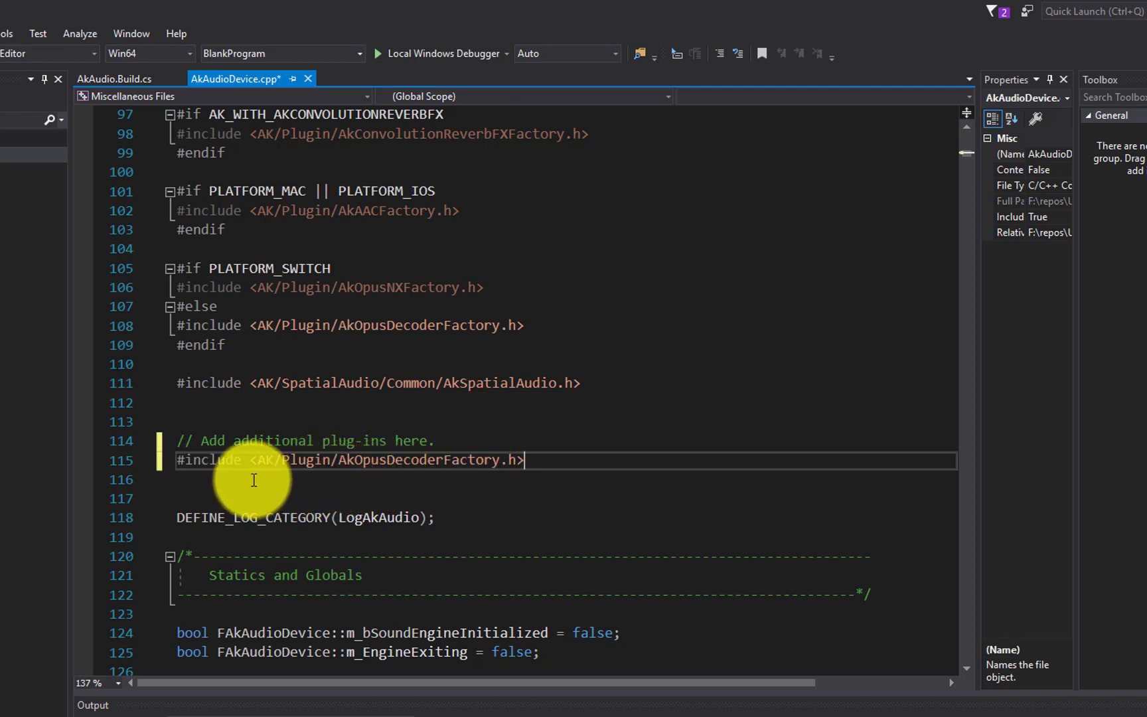
Select the AkOpusDecoderFactory.h name in the pasted include, and open Pd_Gunshot_02's wwise\build\win\x64\release folder in File Explorer from its desktop shortcut
drag(340, 462, 519, 461)
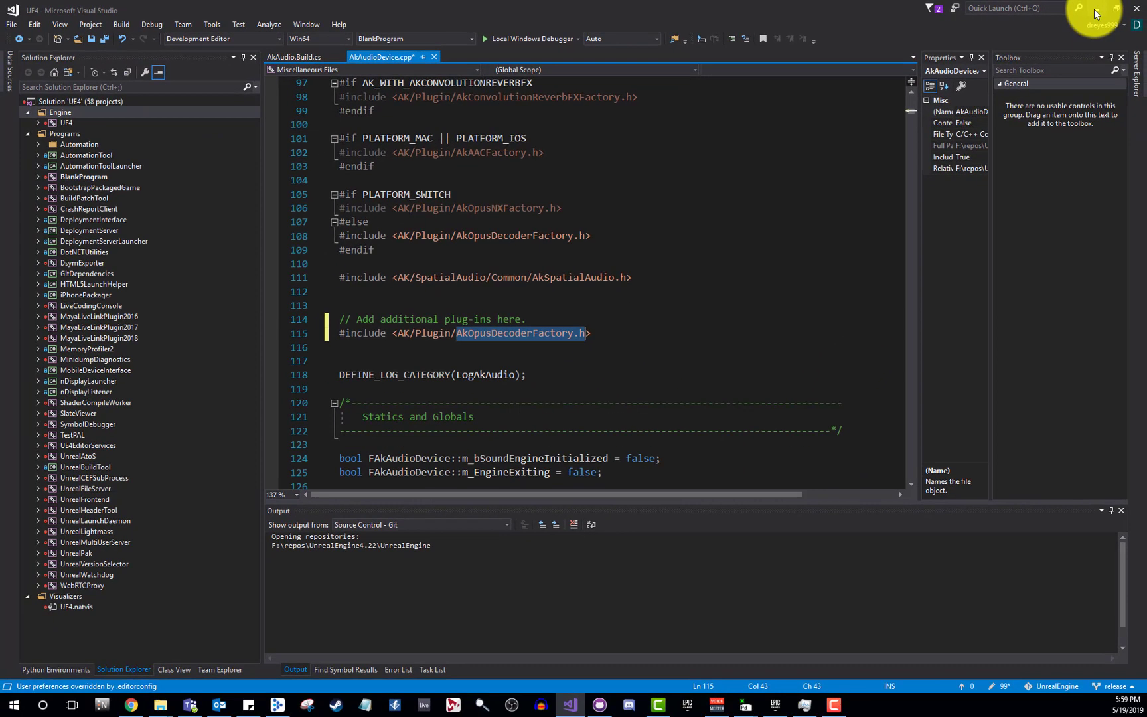
click(1095, 11)
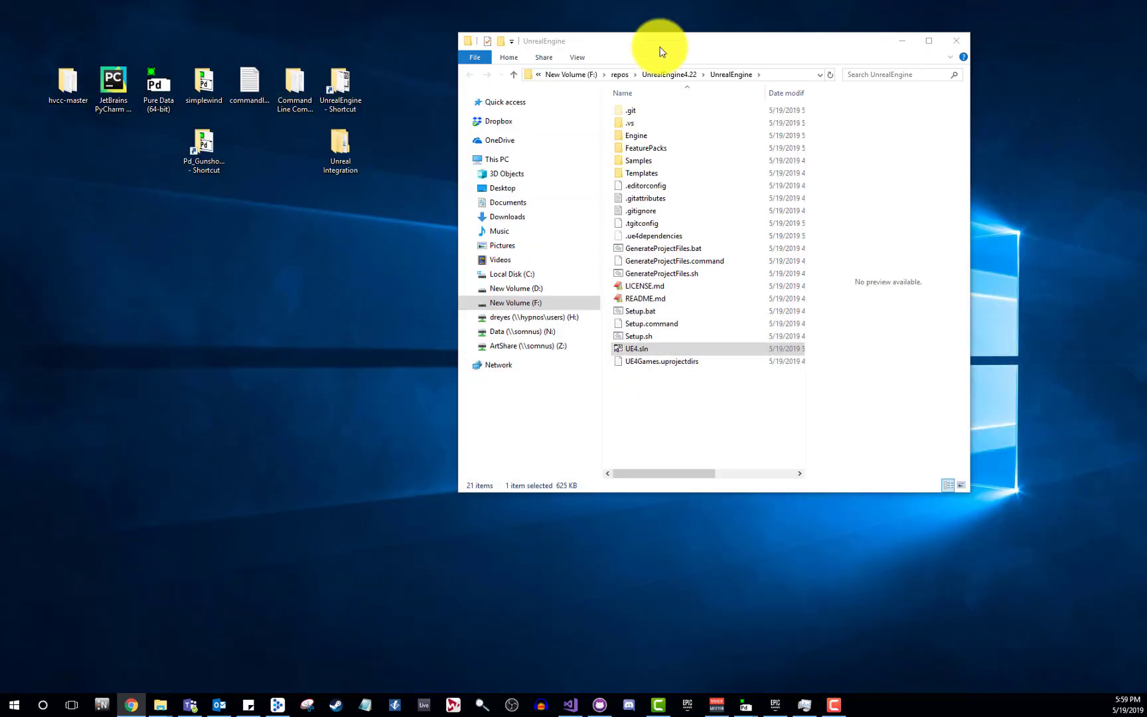
double_click(208, 143)
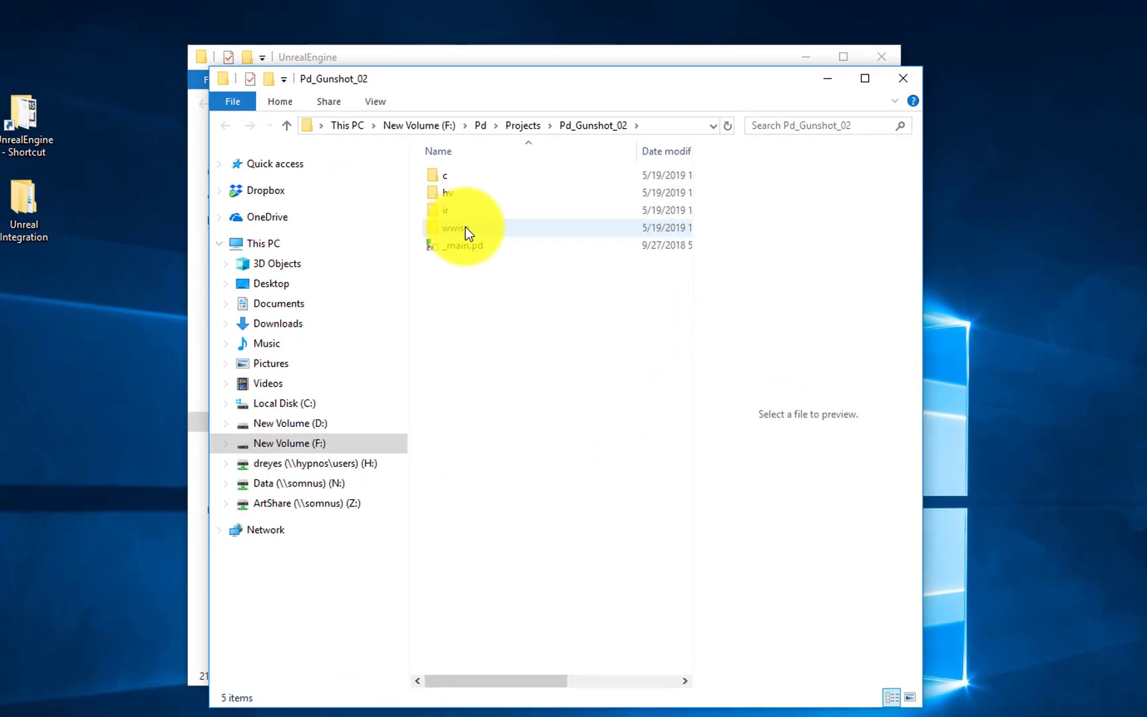
double_click(468, 228)
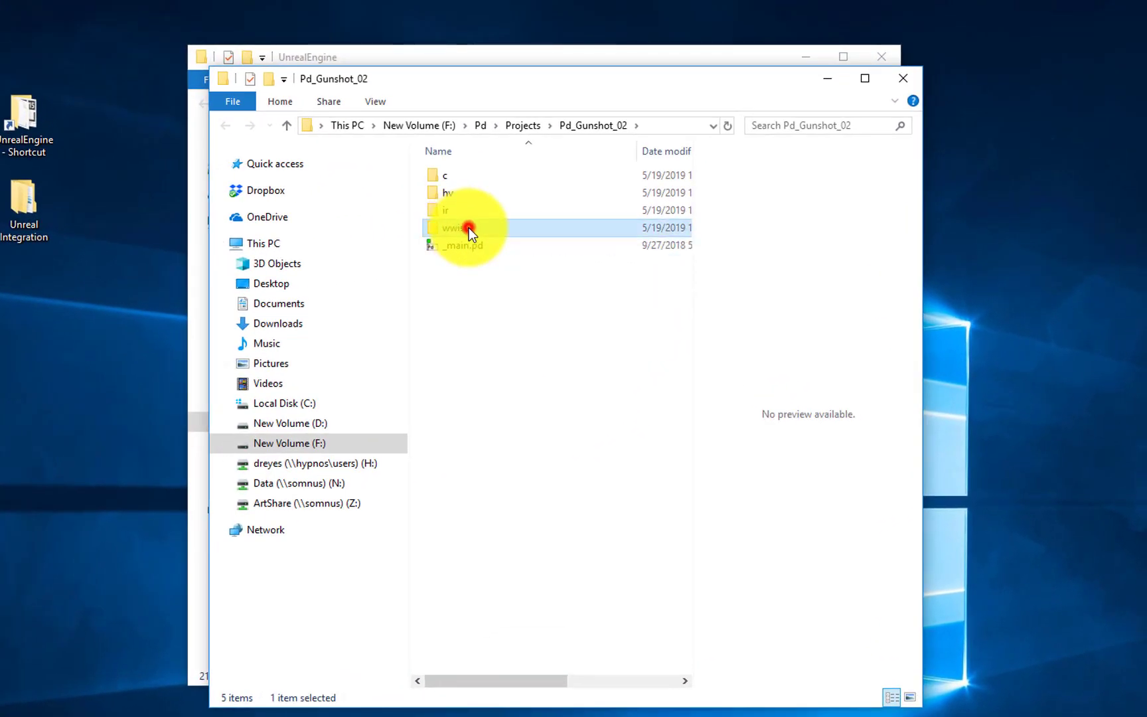
double_click(460, 176)
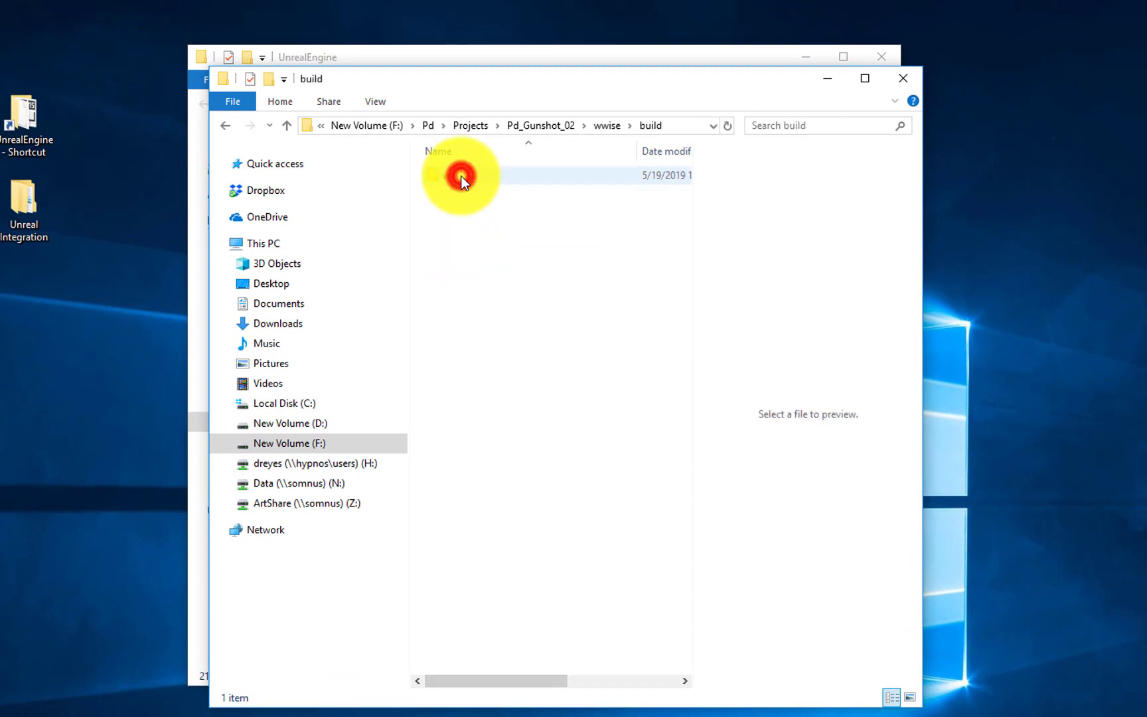
click(461, 176)
double_click(460, 176)
double_click(460, 176)
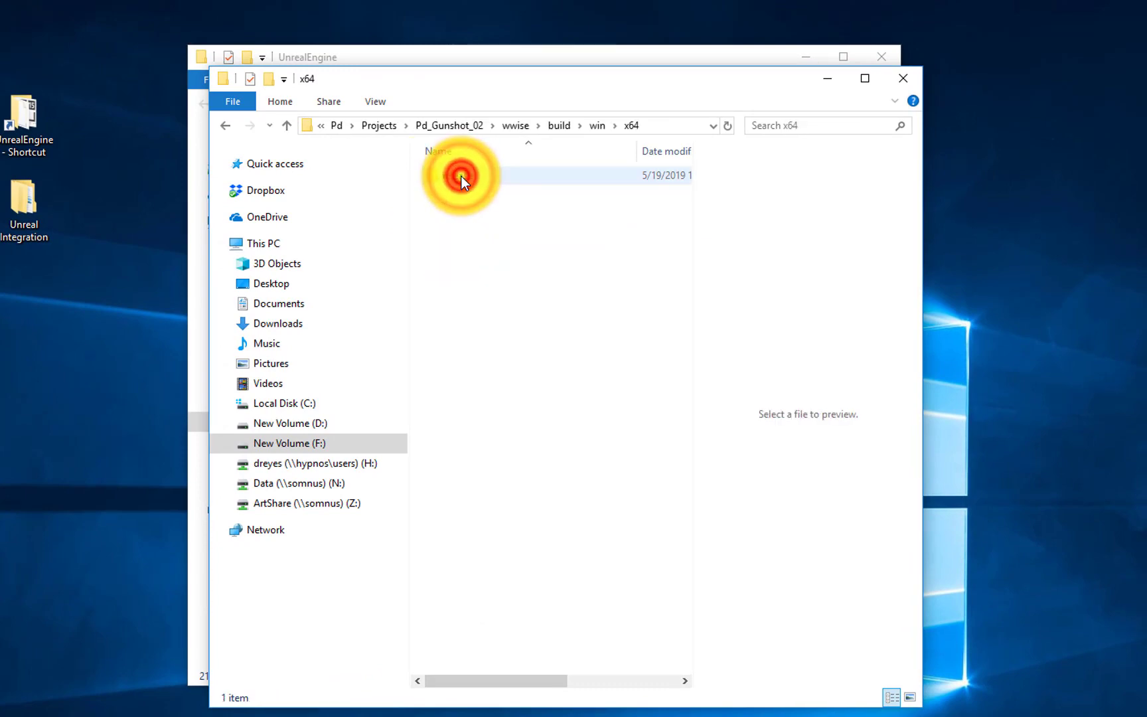
double_click(461, 176)
drag(545, 85, 343, 93)
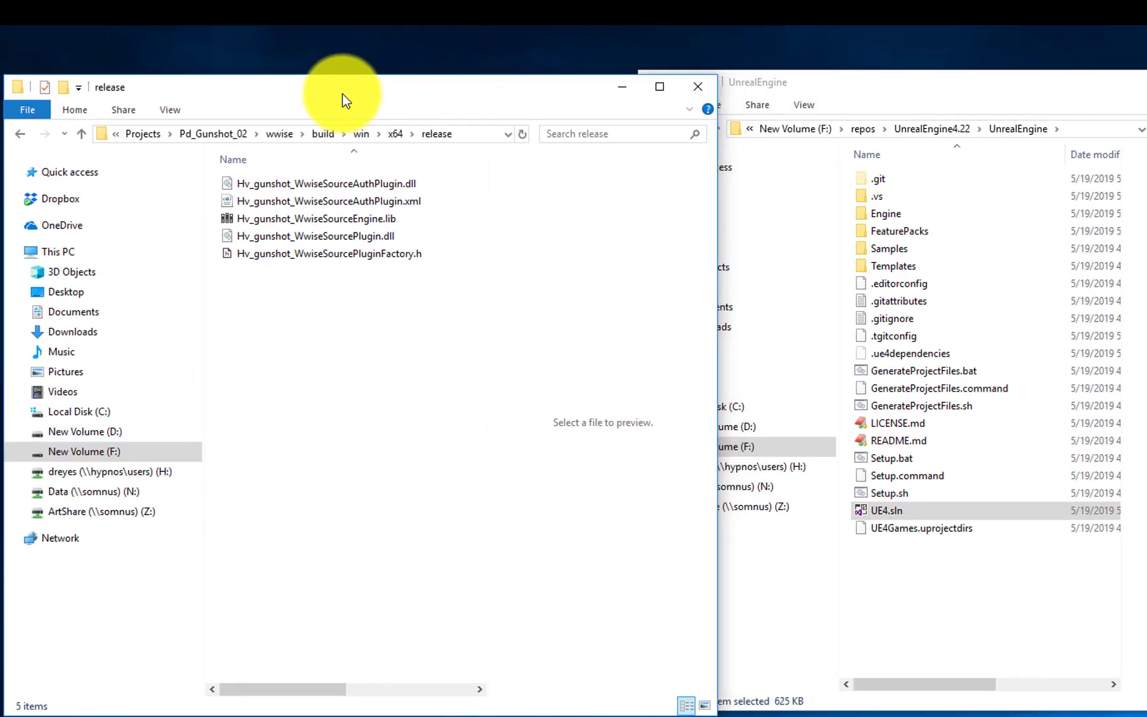
Copy the full file name Hv_gunshot_WwiseSourcePluginFactory.h, including its extension, from the release folder
click(358, 256)
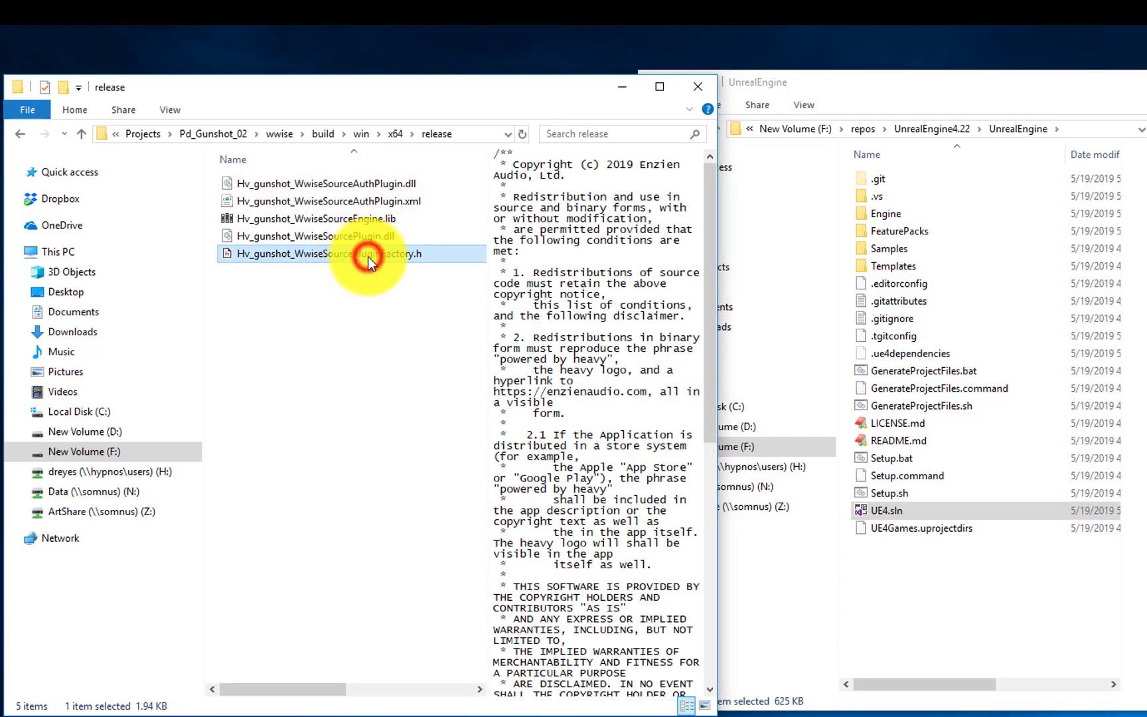
click(367, 256)
drag(426, 255, 246, 252)
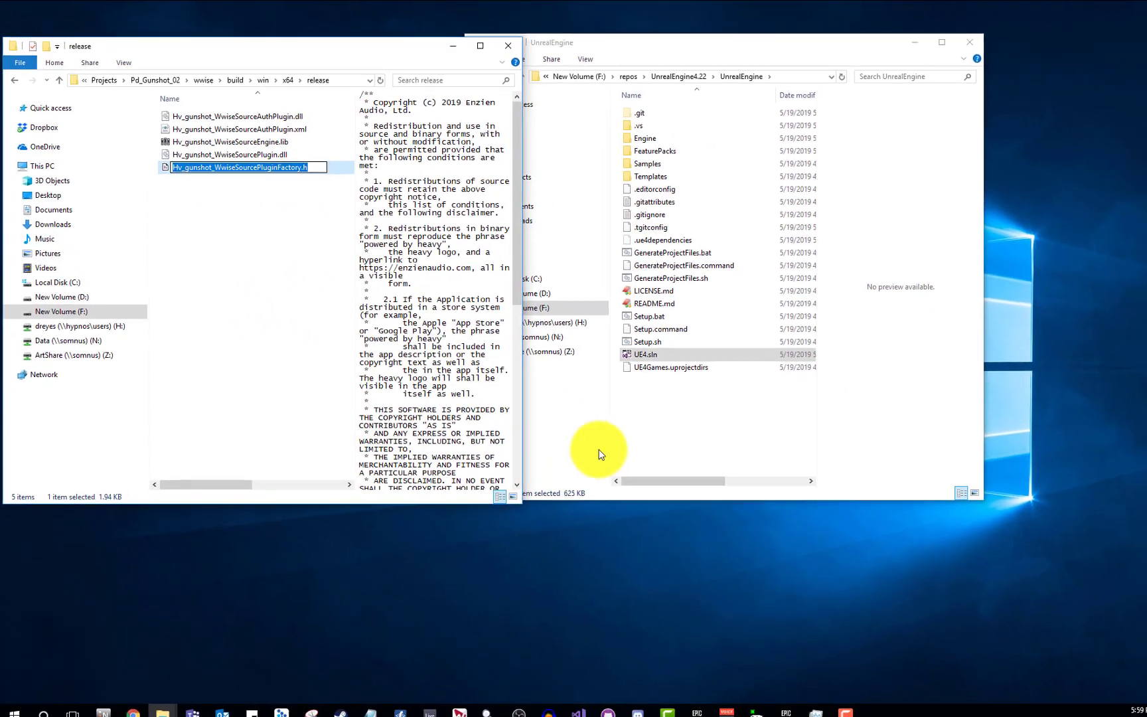
click(419, 437)
In AkAudioDevice.cpp, replace AkOpusDecoderFactory.h in the added include line with Hv_gunshot_WwiseSourcePluginFactory.h and save the file
click(570, 705)
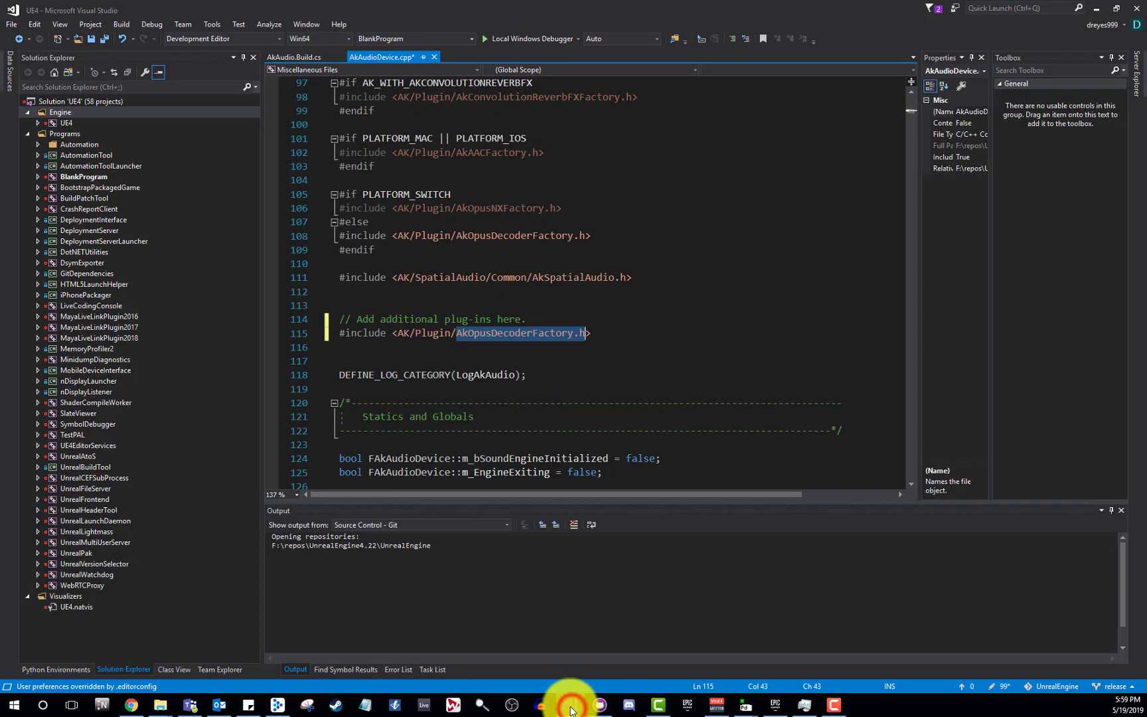
click(552, 490)
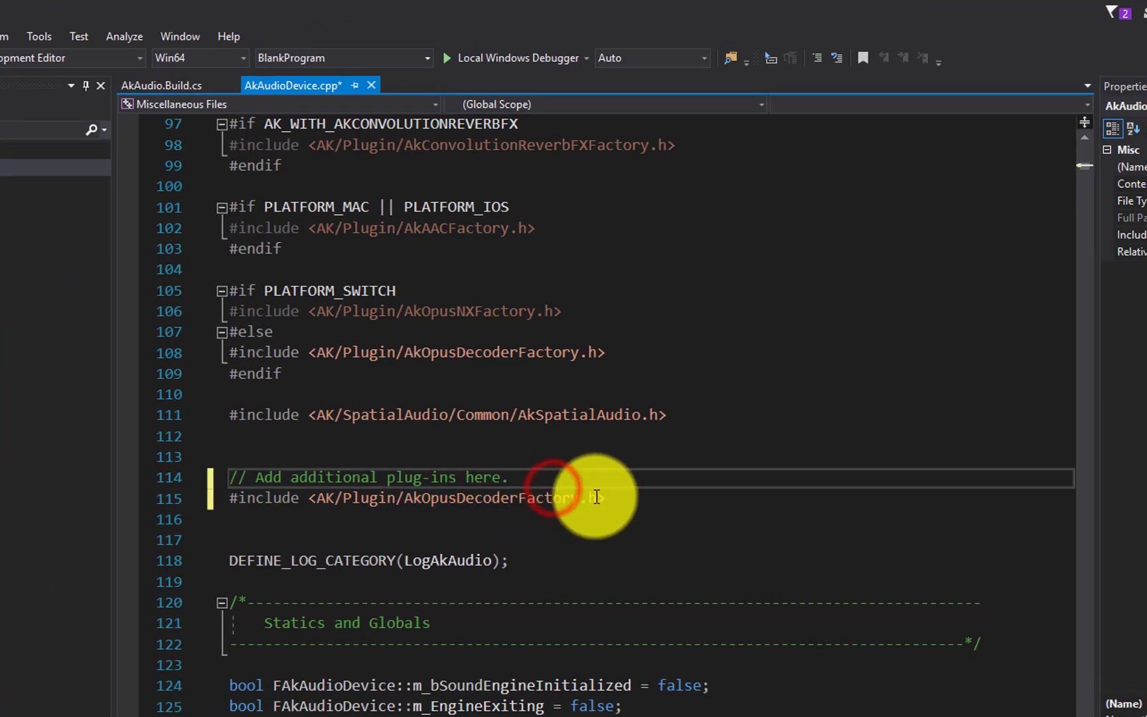
drag(596, 498, 406, 498)
text(Hv_gunshot_WwiseSourcePluginFactory.h)
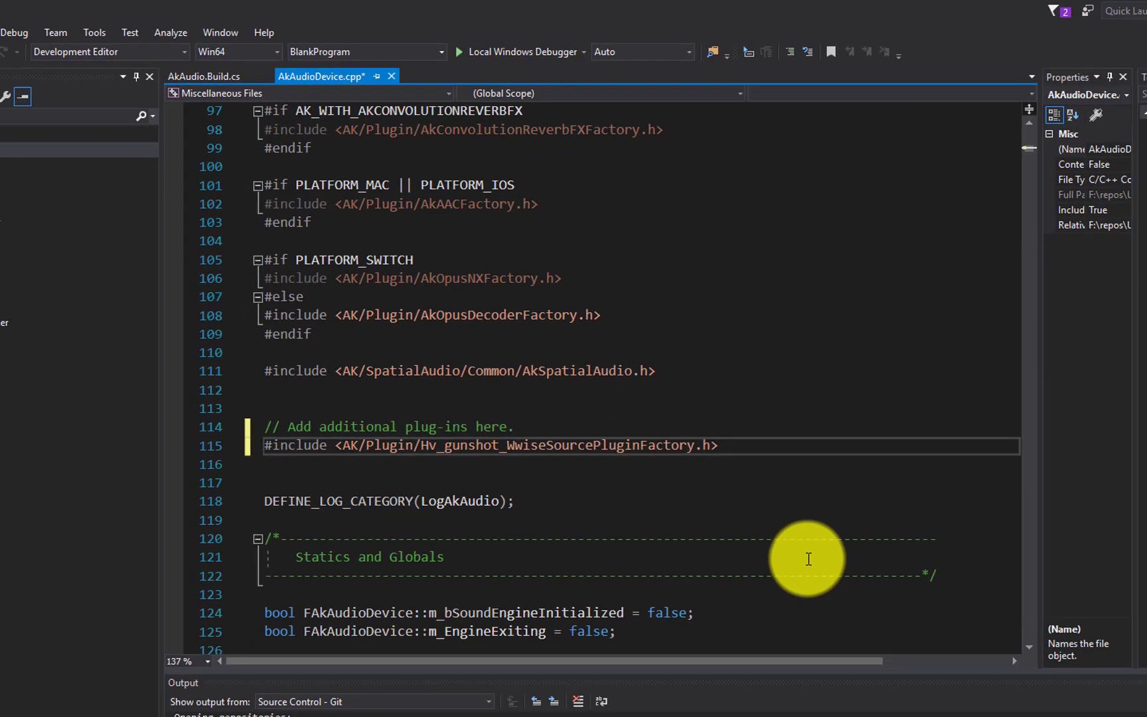
key(ctrl+s)
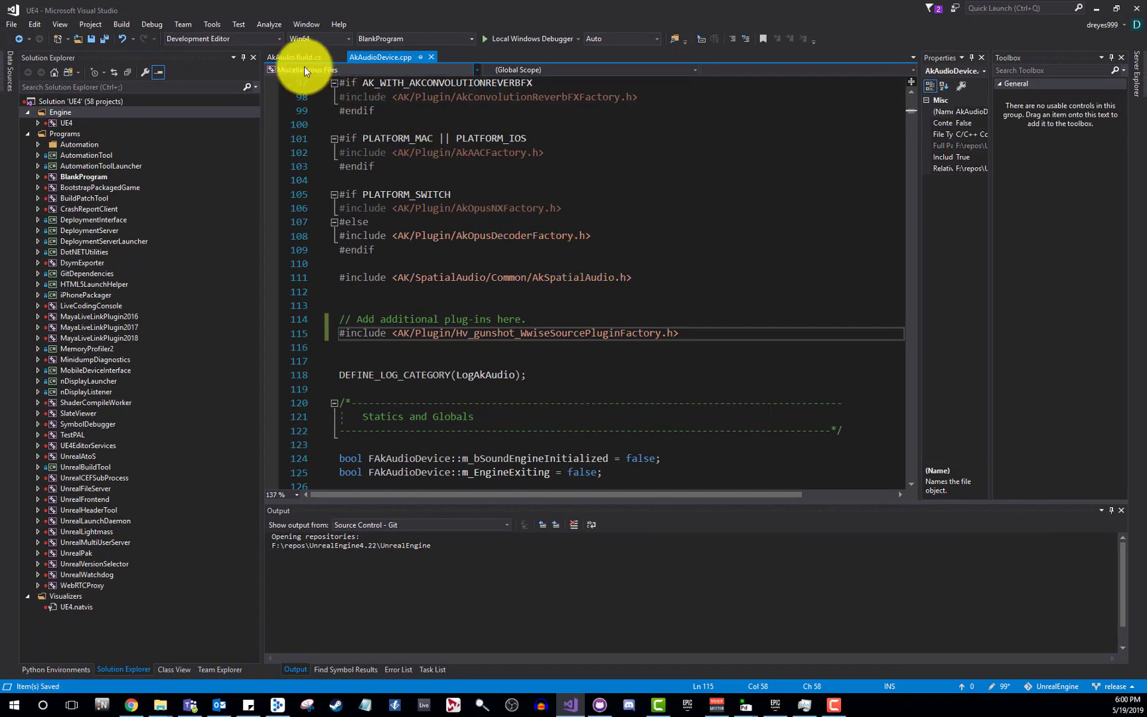
Switch to AkAudio.Build.cs and examine its lists of AddWwiseLib and AddWwisePlugin calls
click(297, 58)
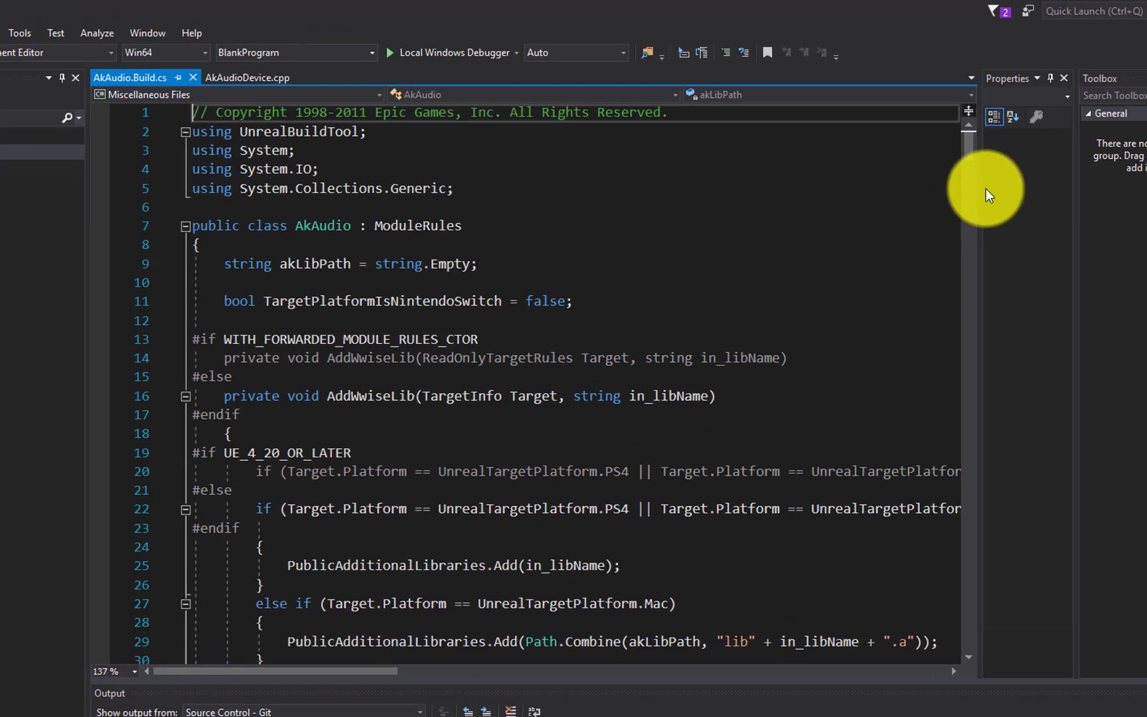
drag(911, 113, 911, 116)
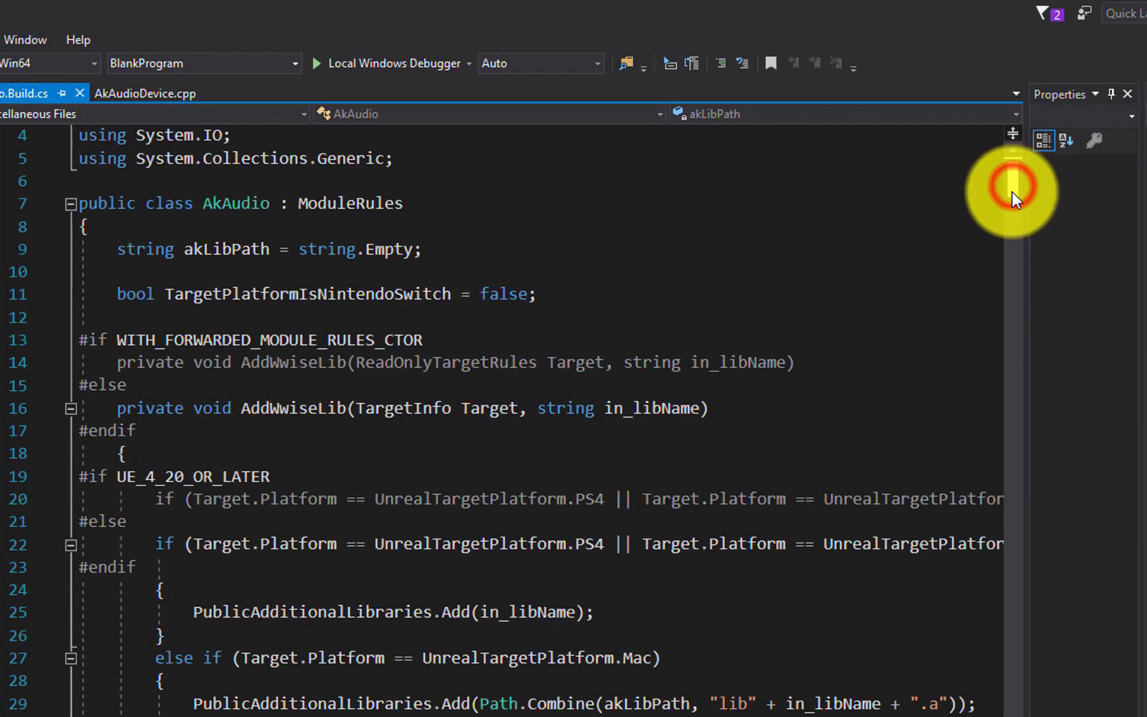
drag(1012, 191, 1085, 638)
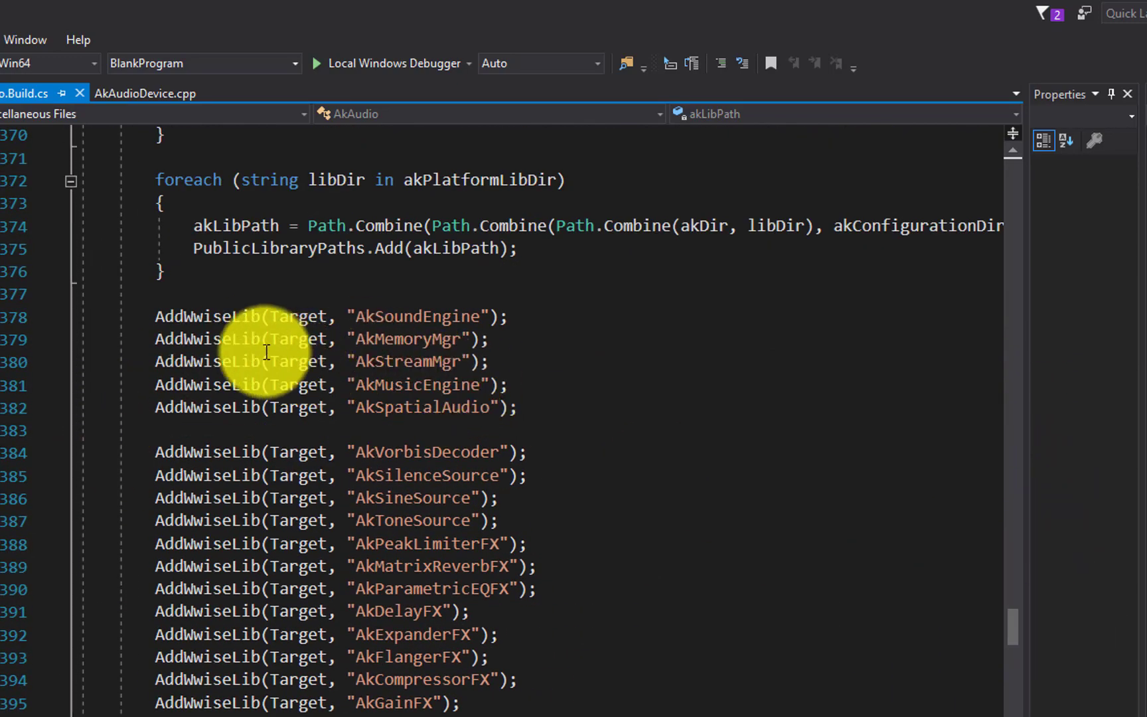
click(157, 318)
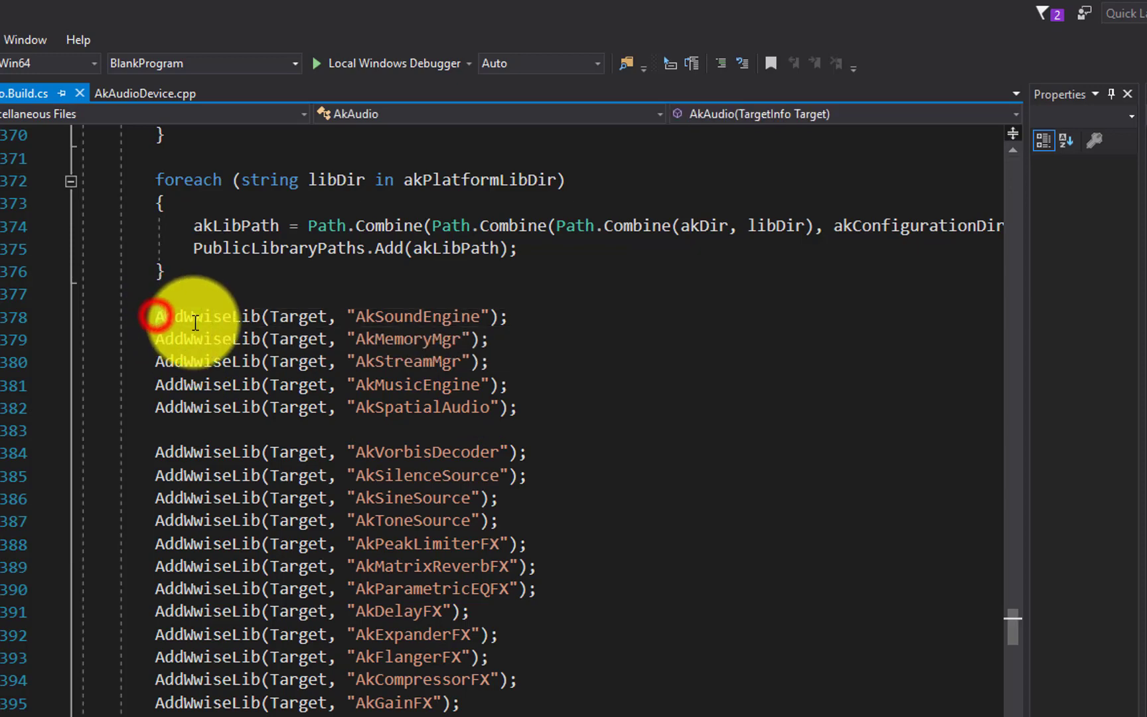
drag(196, 323, 564, 636)
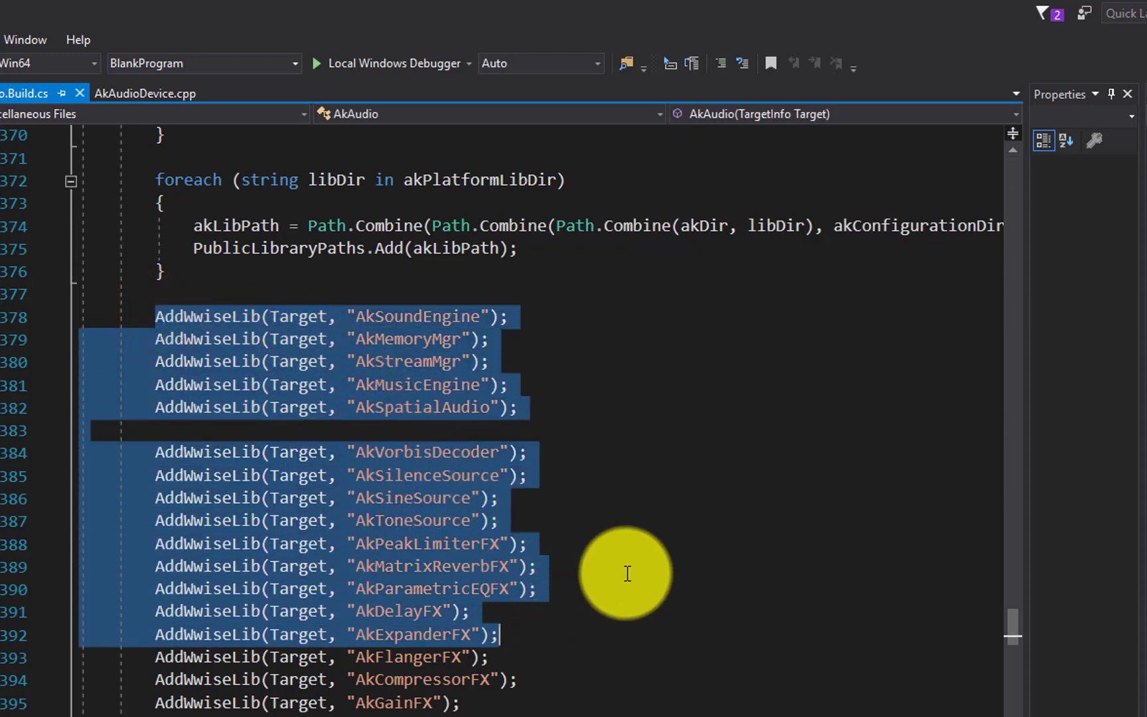
scroll(629, 569, down, 6)
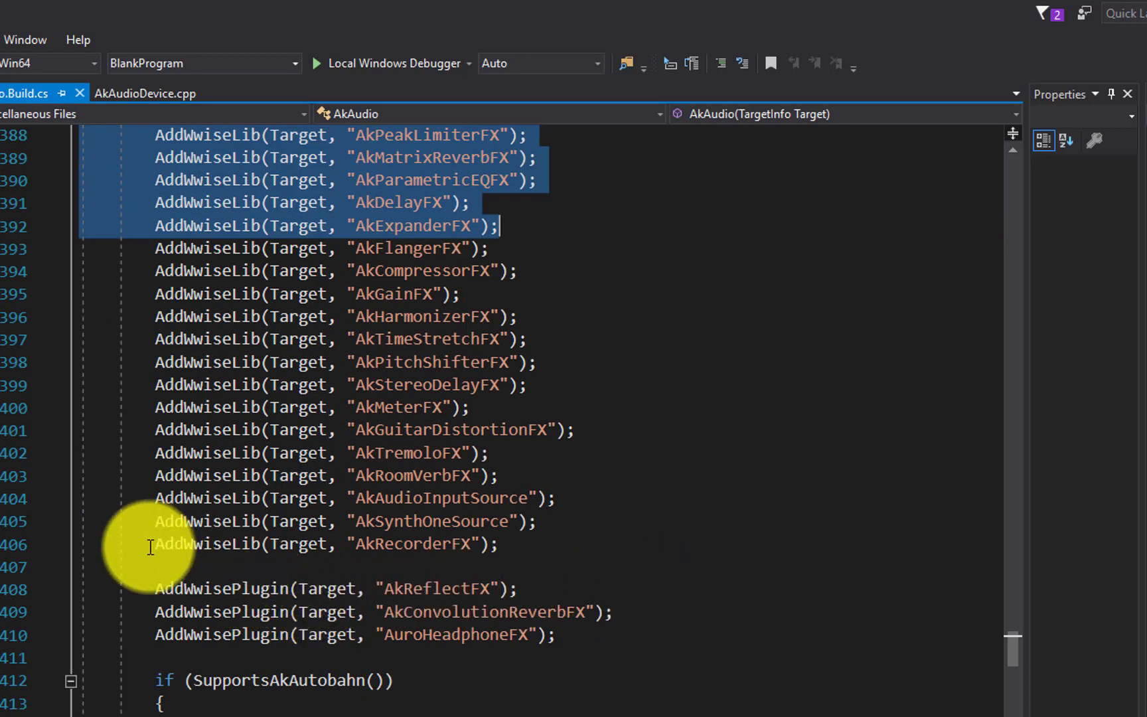
drag(148, 544, 501, 544)
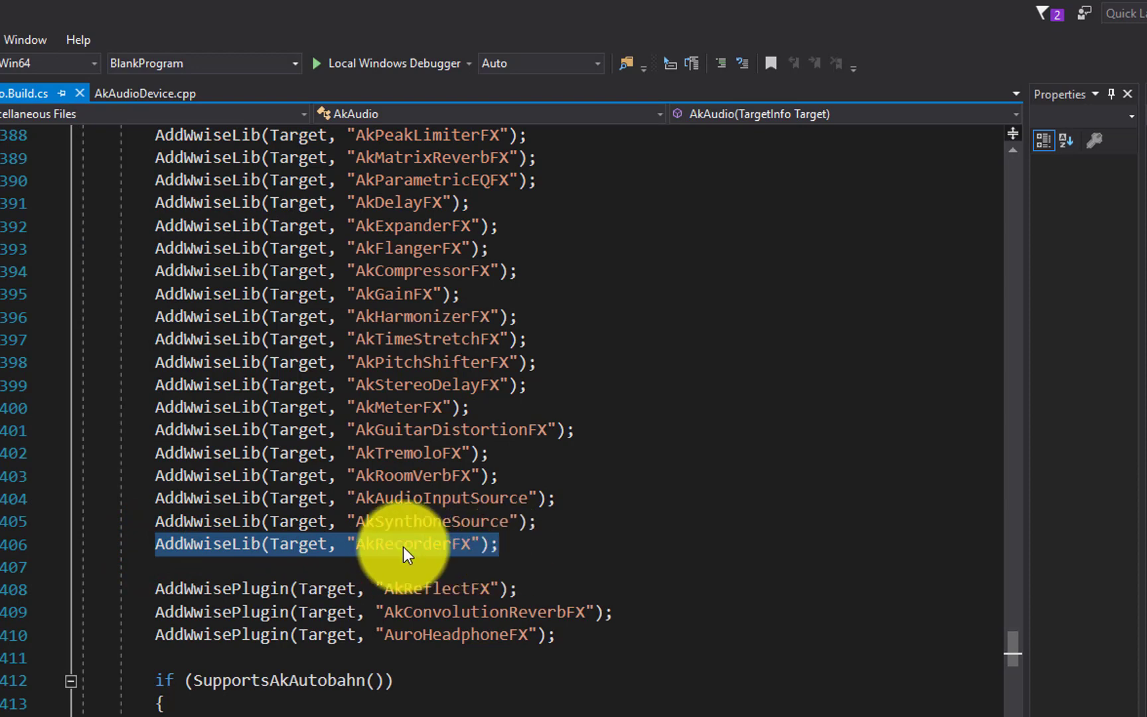
double_click(256, 591)
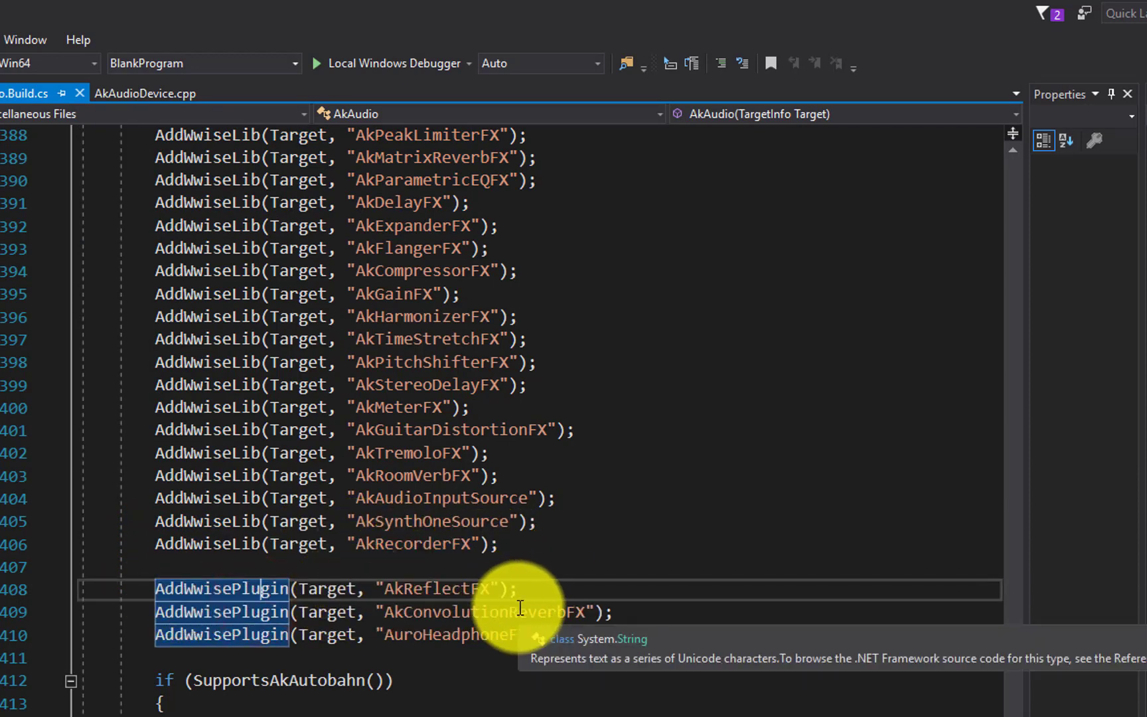
click(461, 568)
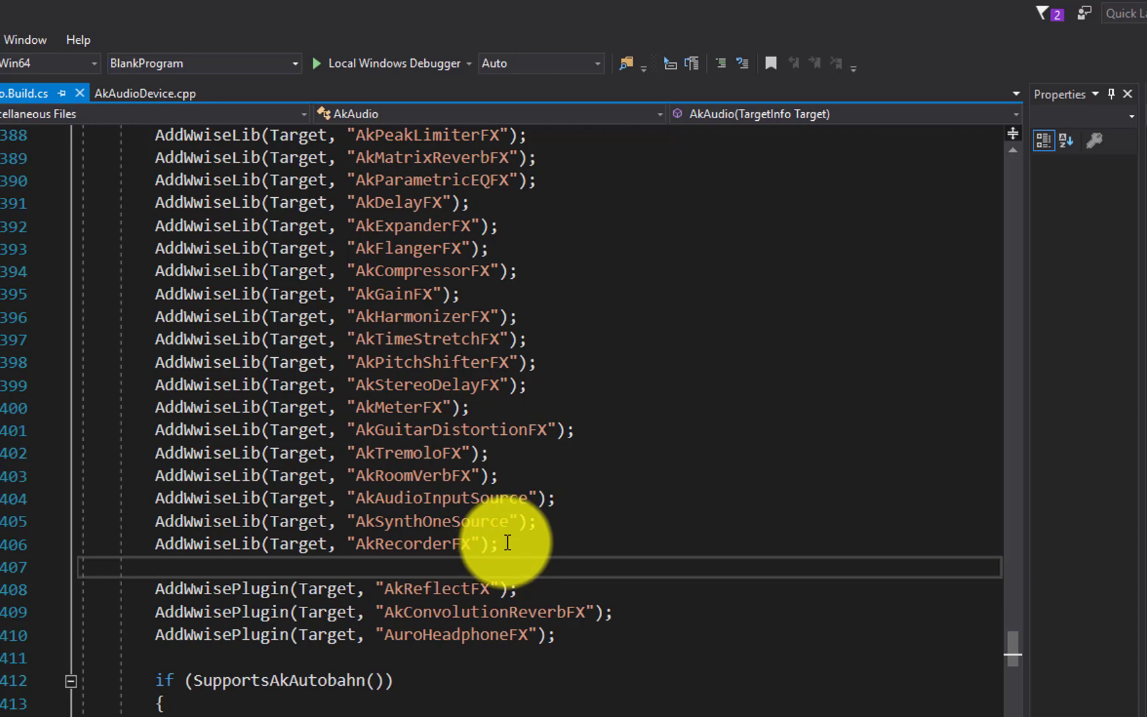
Duplicate the AddWwiseLib line for AkRecorderFX directly below itself and select the library name in the copy
drag(507, 543, 154, 552)
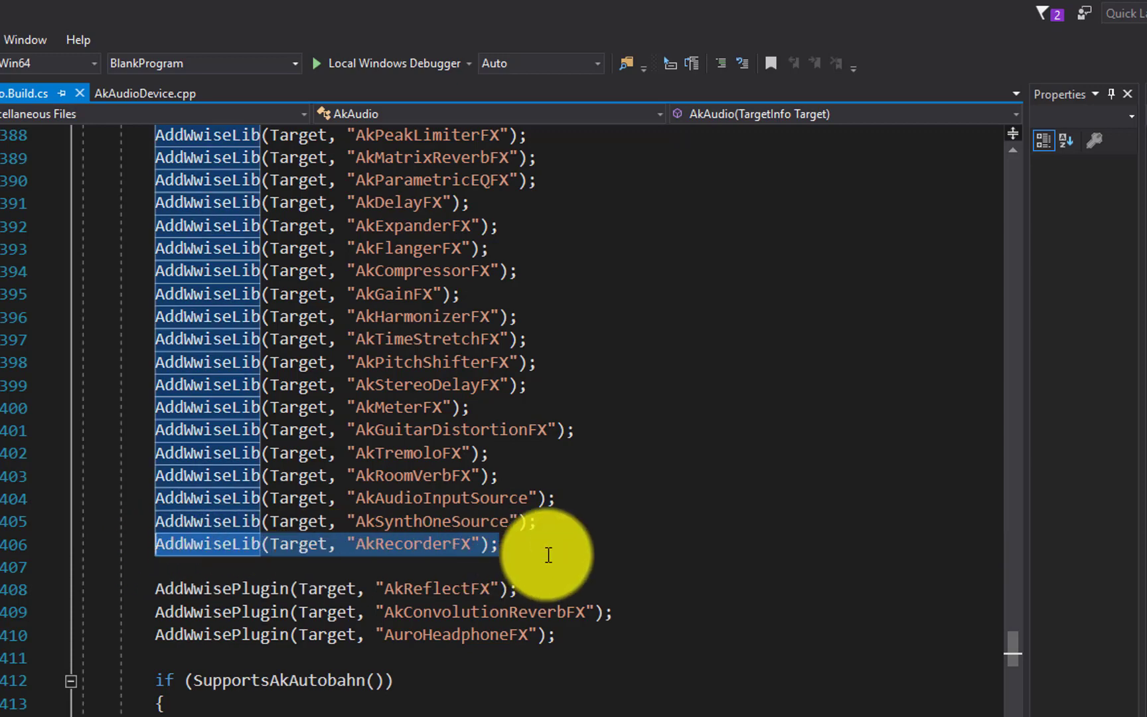
click(524, 543)
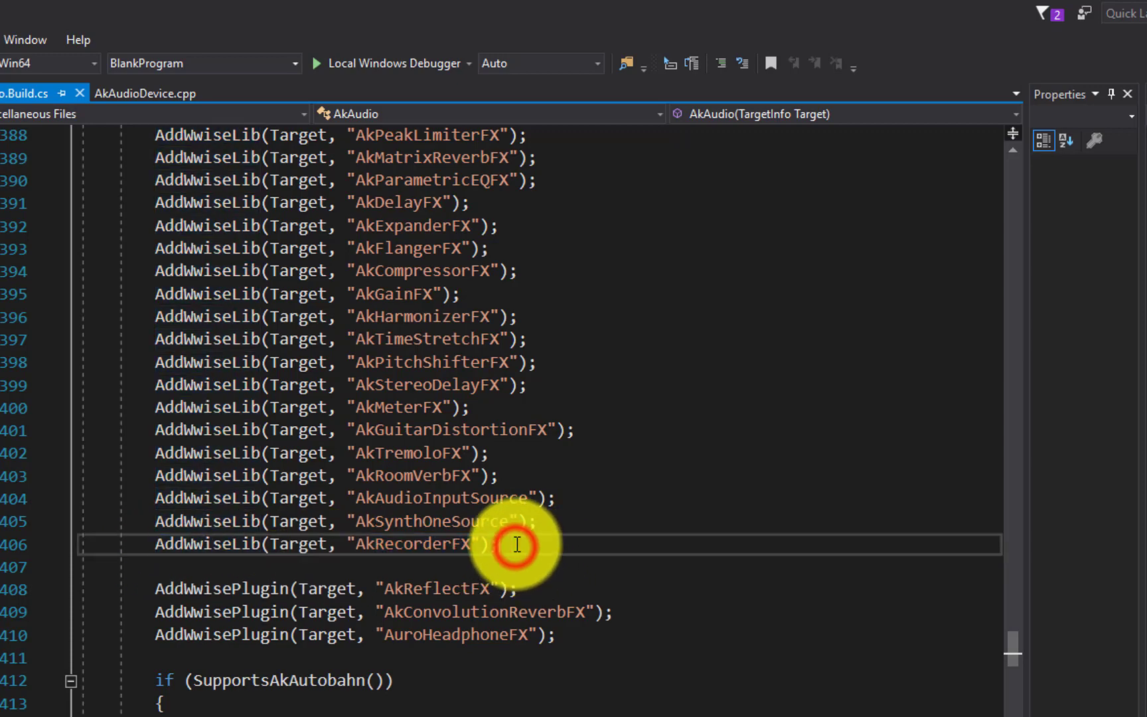
key(Return)
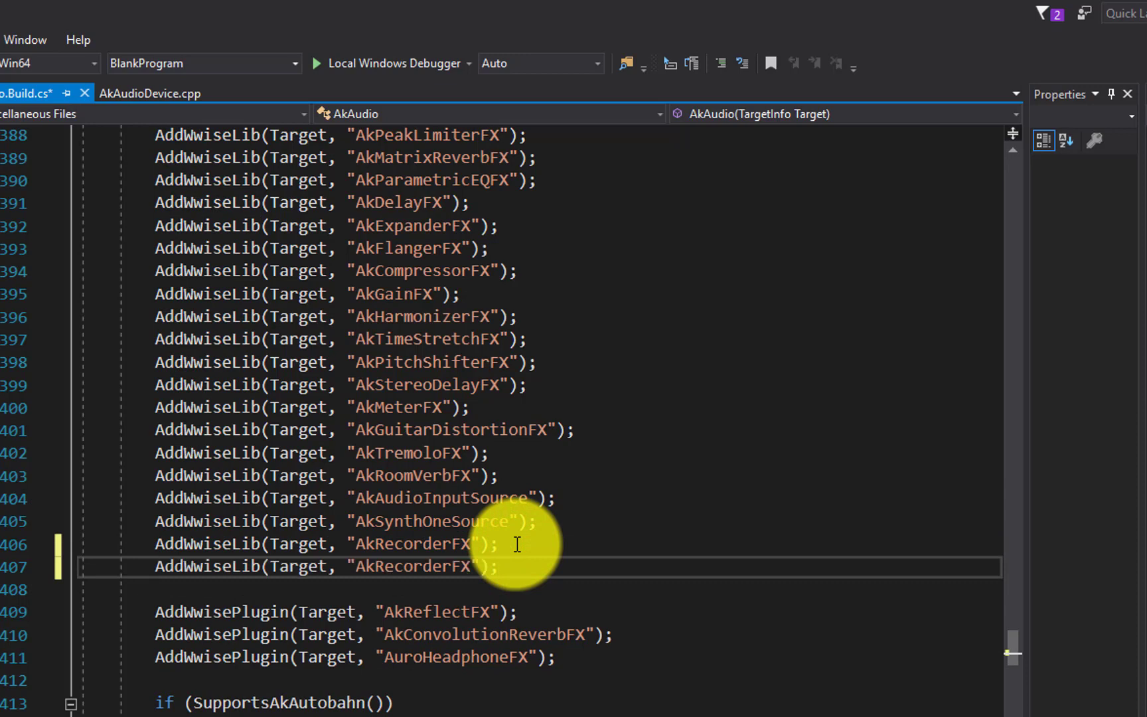
click(353, 568)
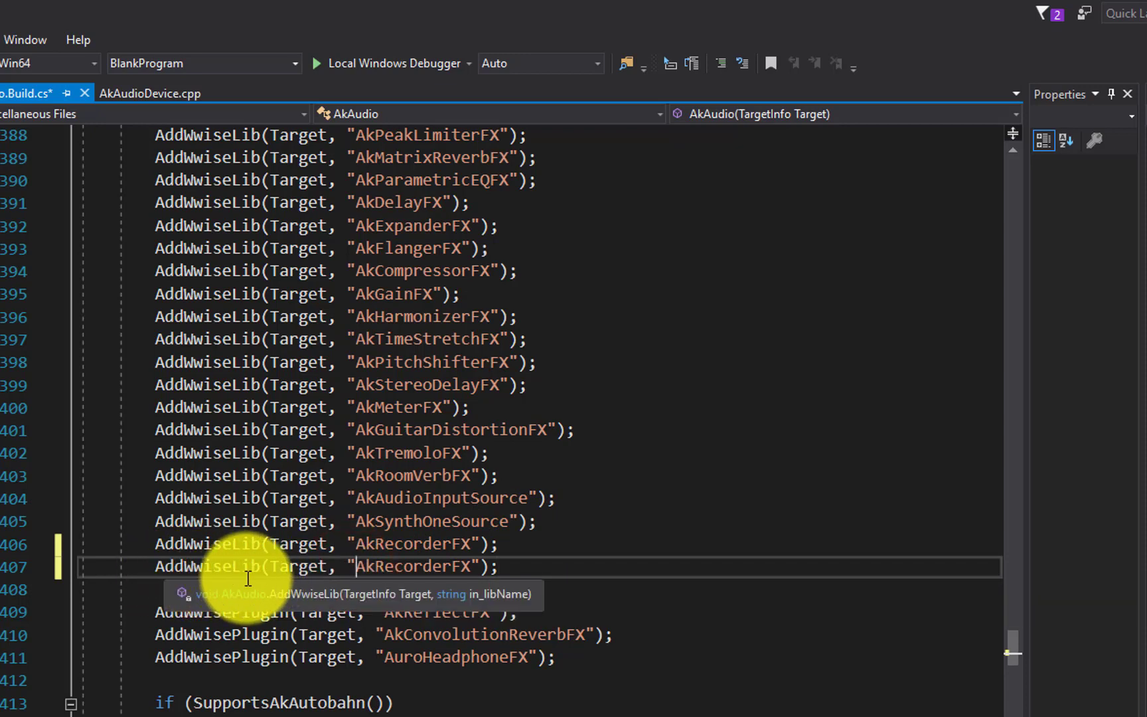
drag(471, 567, 365, 565)
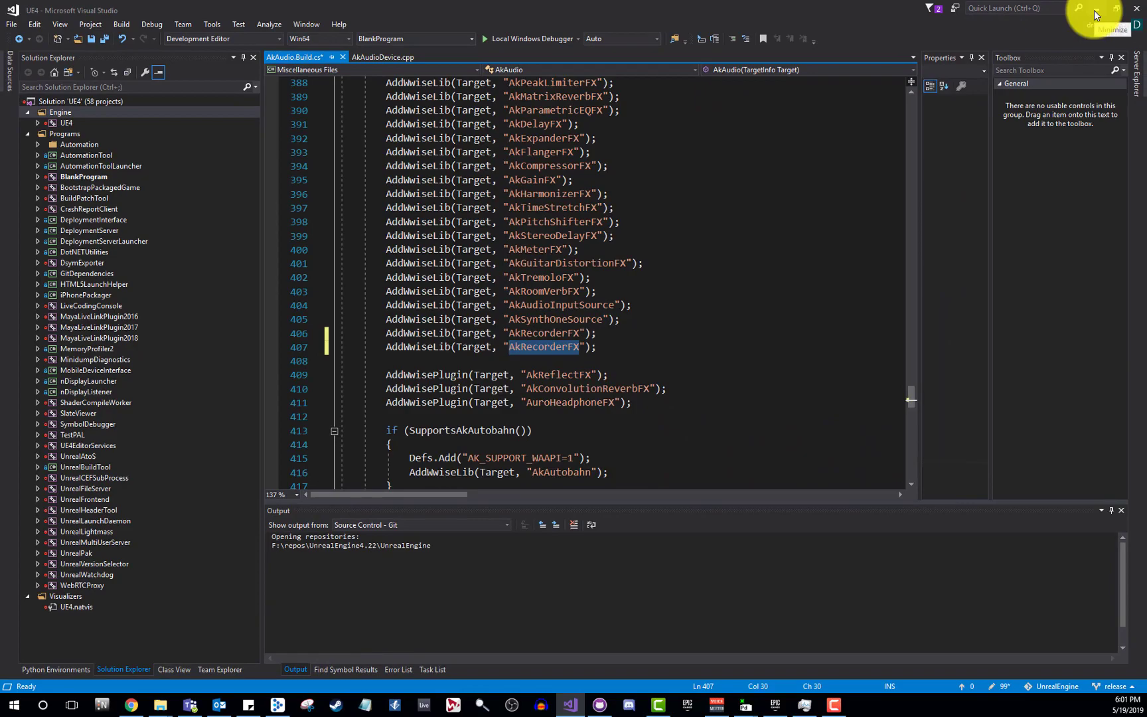
In the release folder, copy the name Hv_gunshot_WwiseSourceEngine from the .lib file without its extension
click(1094, 10)
click(244, 152)
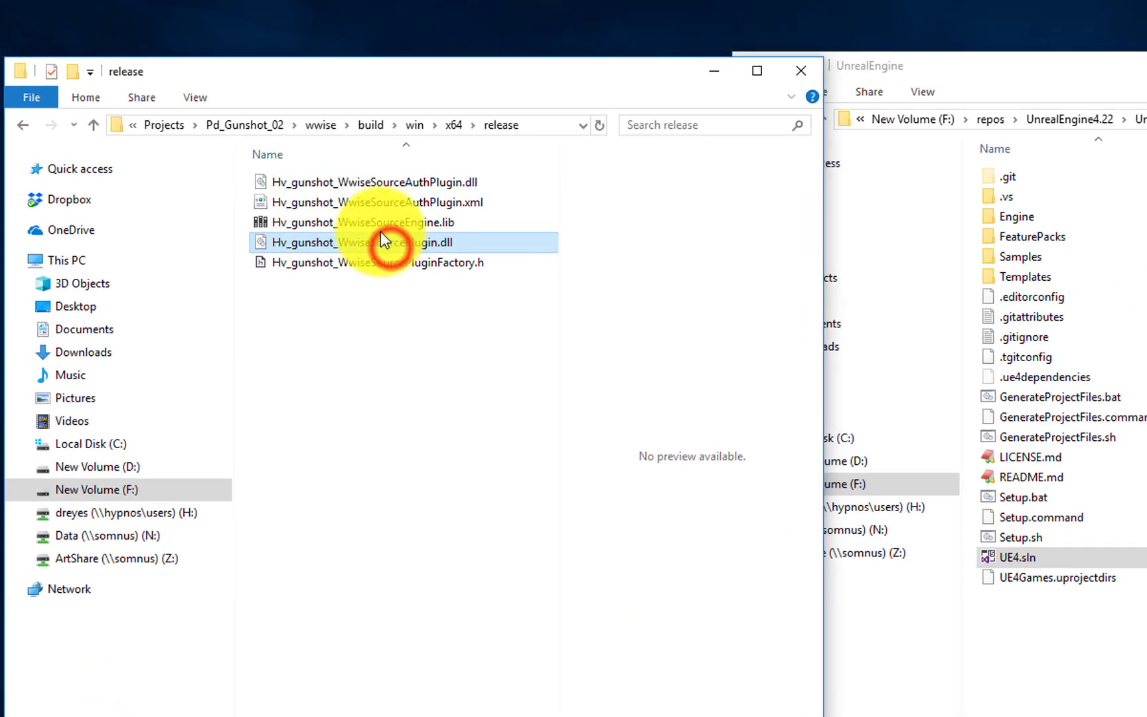
click(381, 224)
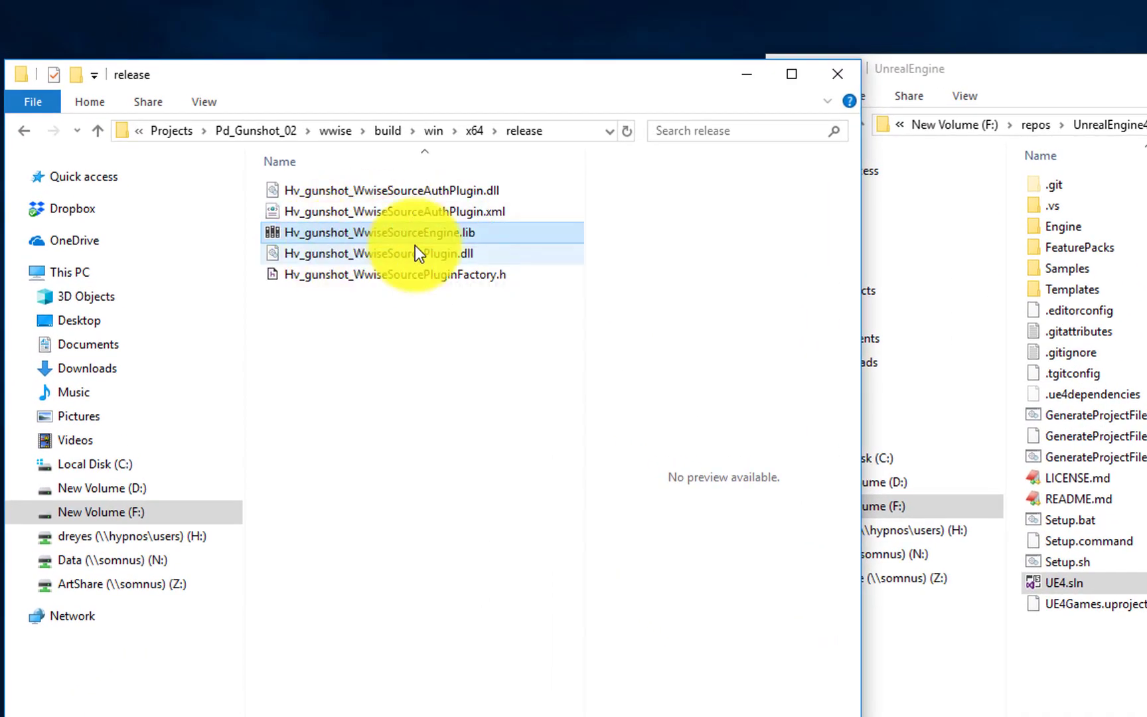
click(340, 236)
key(ctrl+c)
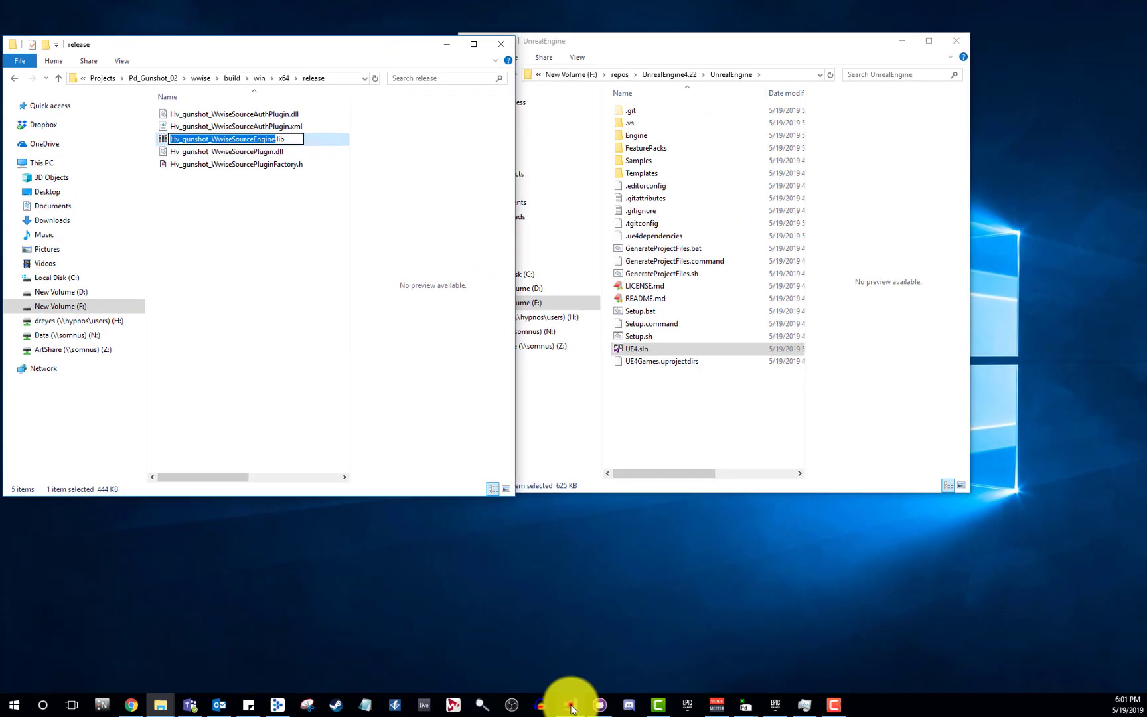
In AkAudio.Build.cs, replace AkRecorderFX in the duplicated AddWwiseLib line with Hv_gunshot_WwiseSourceEngine and save the file
click(568, 705)
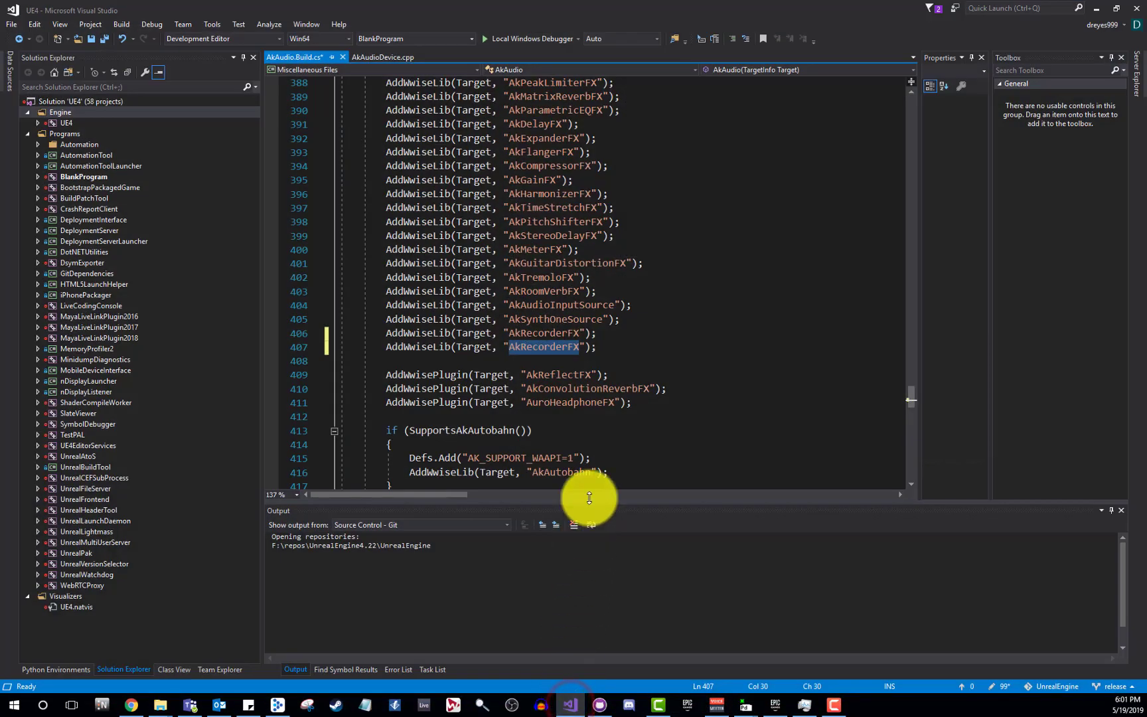
click(578, 347)
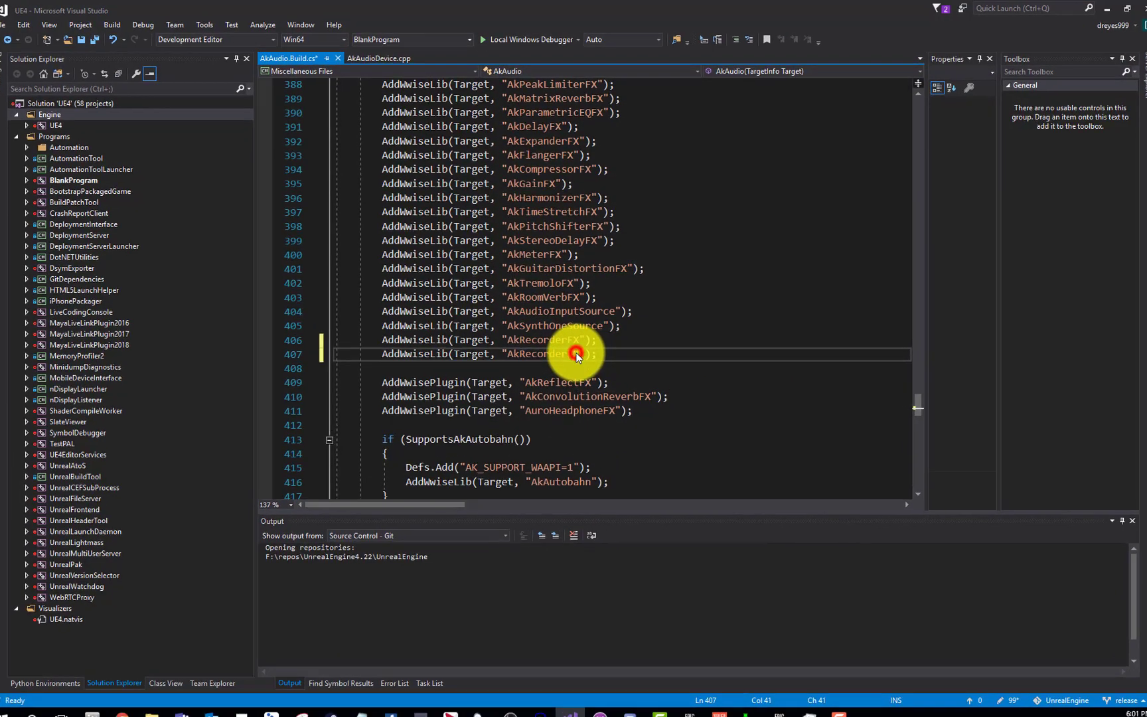
drag(579, 348, 543, 346)
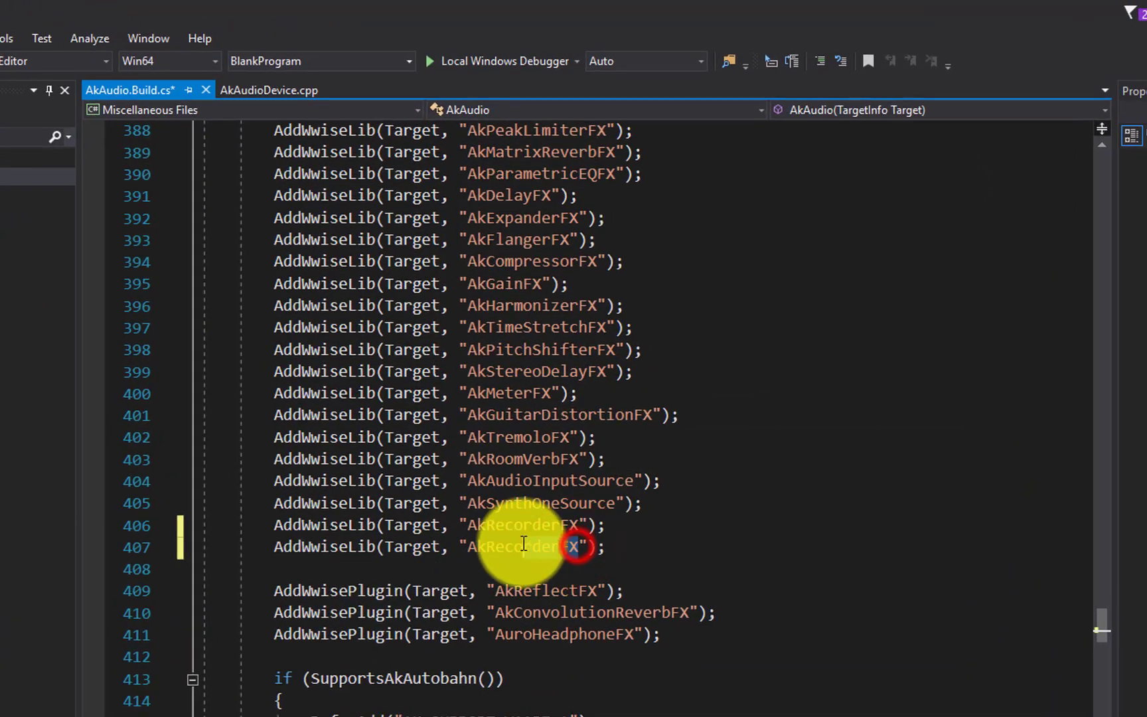
drag(524, 543, 470, 546)
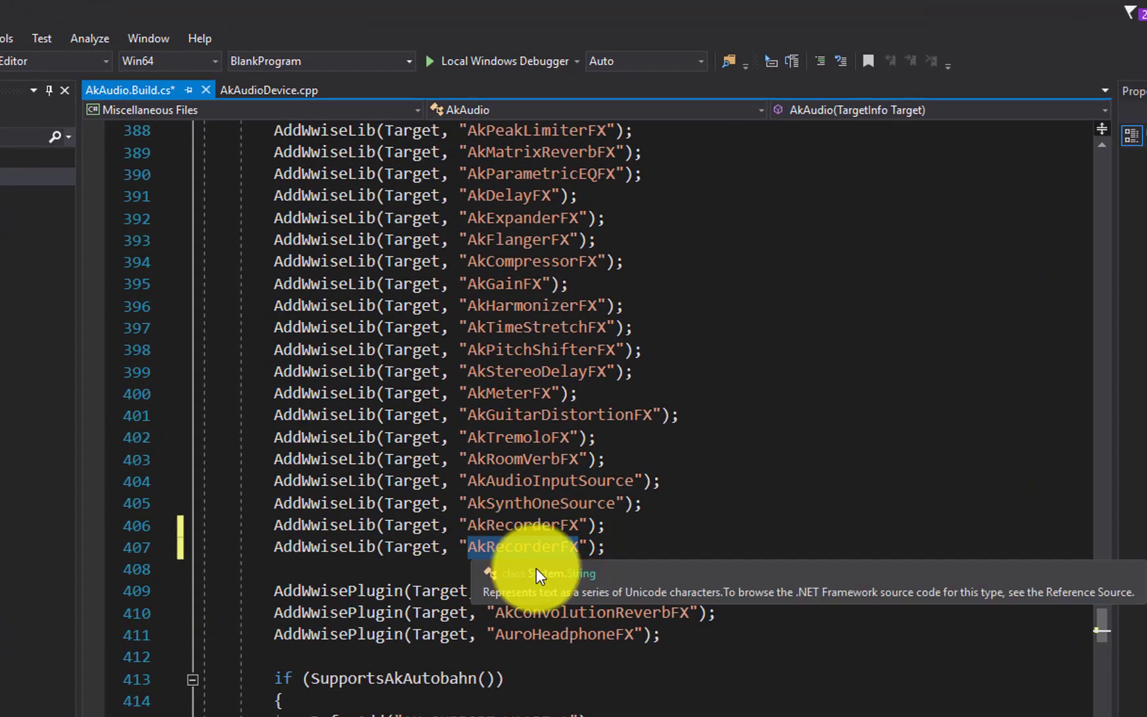
key(ctrl+v)
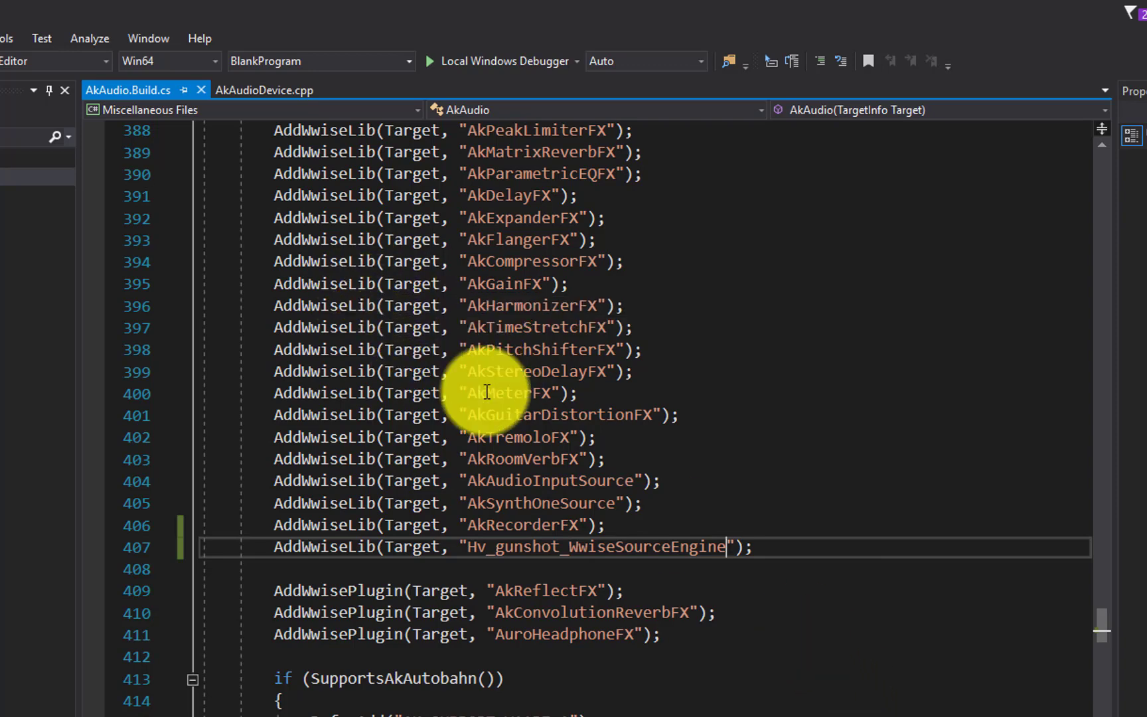
Review the edits in AkAudioDevice.cpp and AkAudio.Build.cs, and build the UE4 project from the solution's Engine folder
click(238, 90)
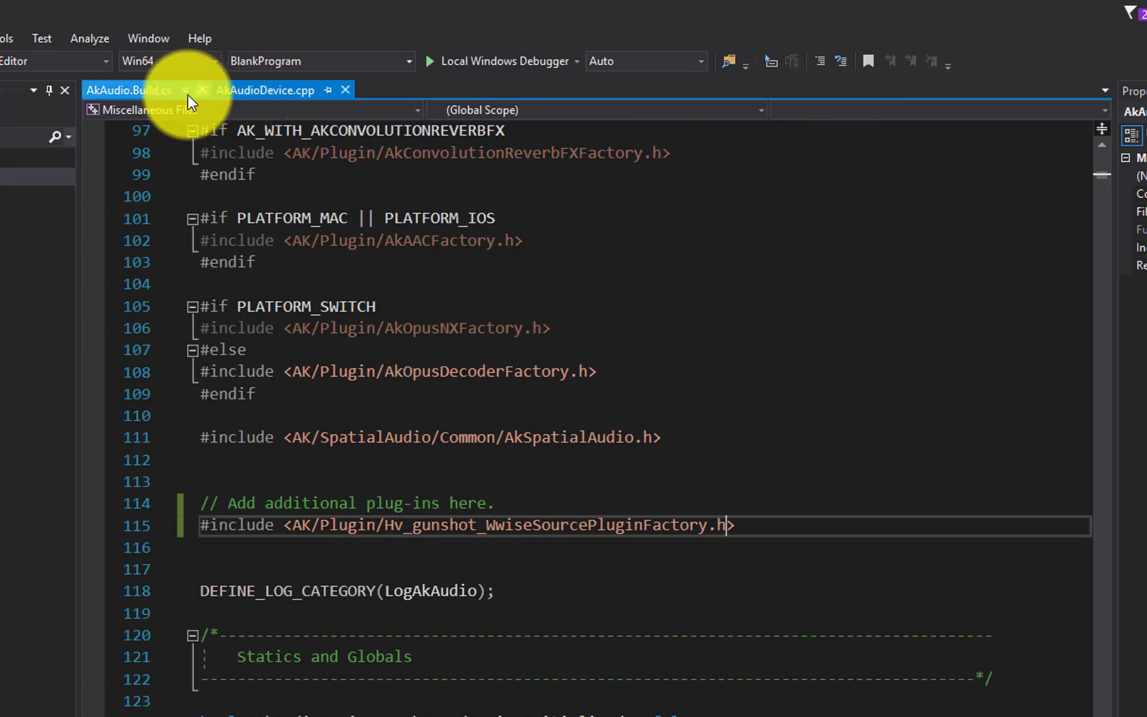
click(139, 94)
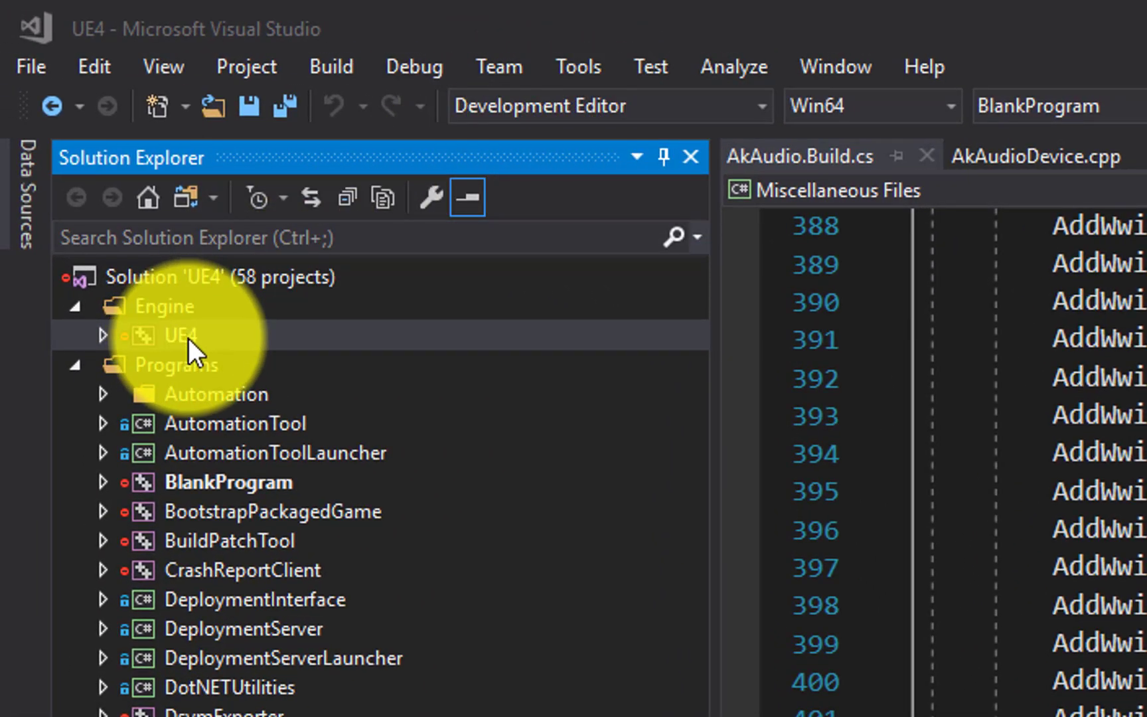
right_click(189, 338)
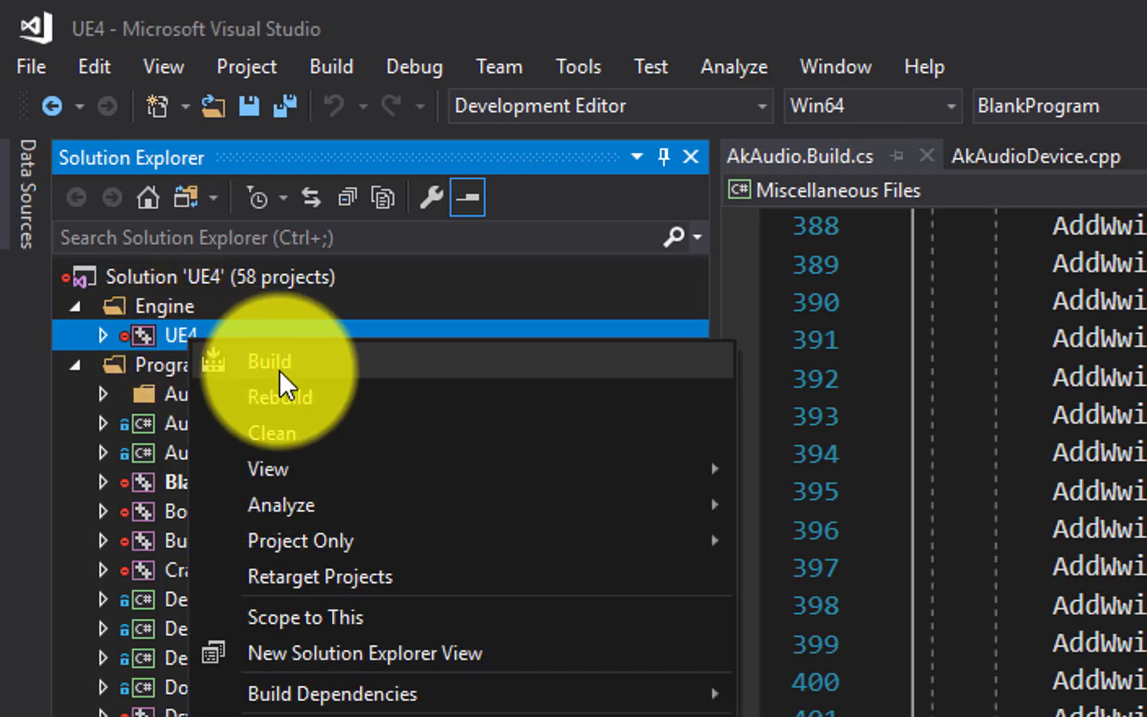
click(279, 370)
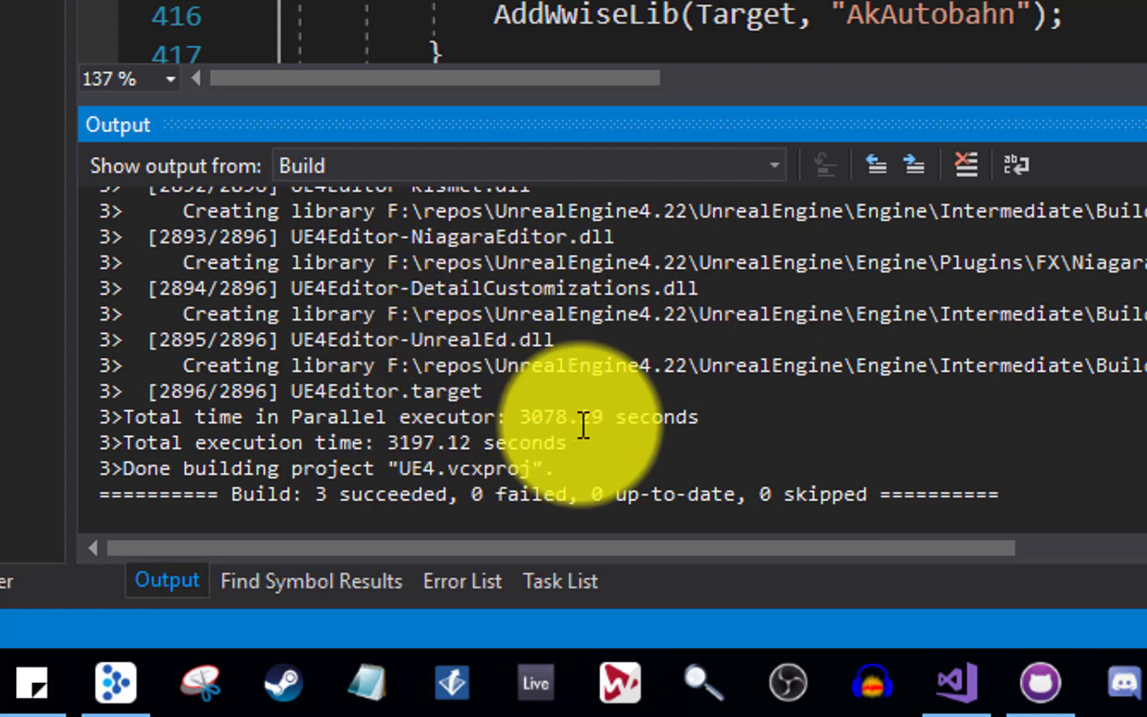
Check the build summary and the last compiled modules in the build output
double_click(93, 494)
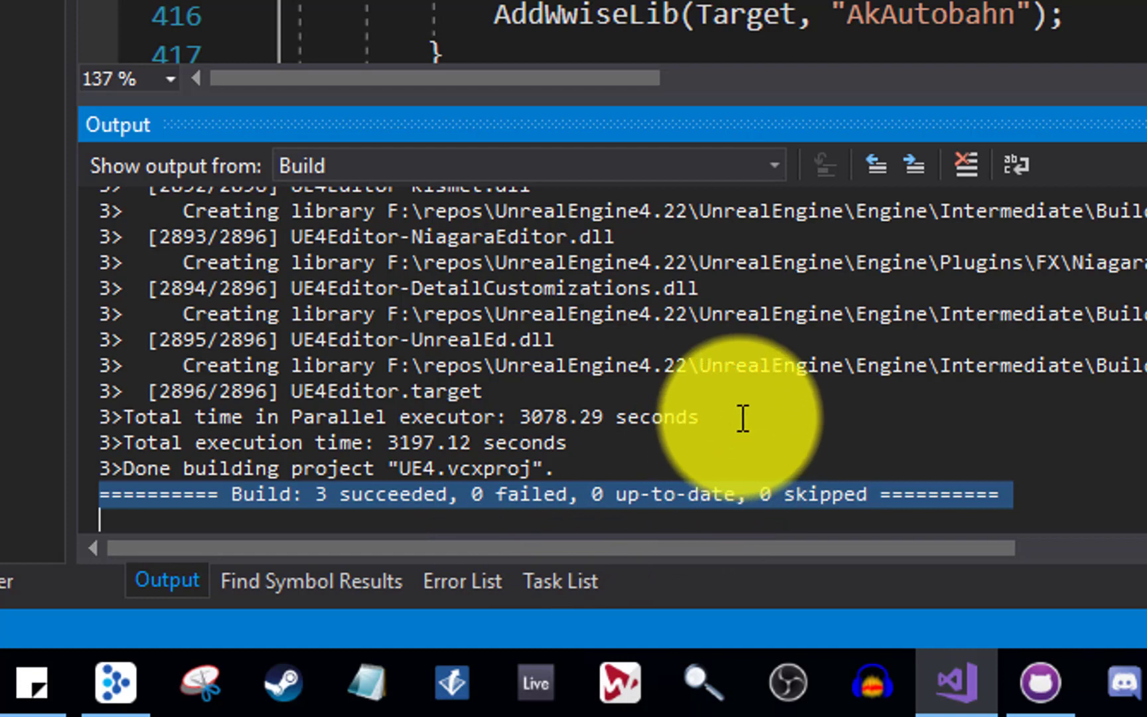
scroll(627, 430, up, 1)
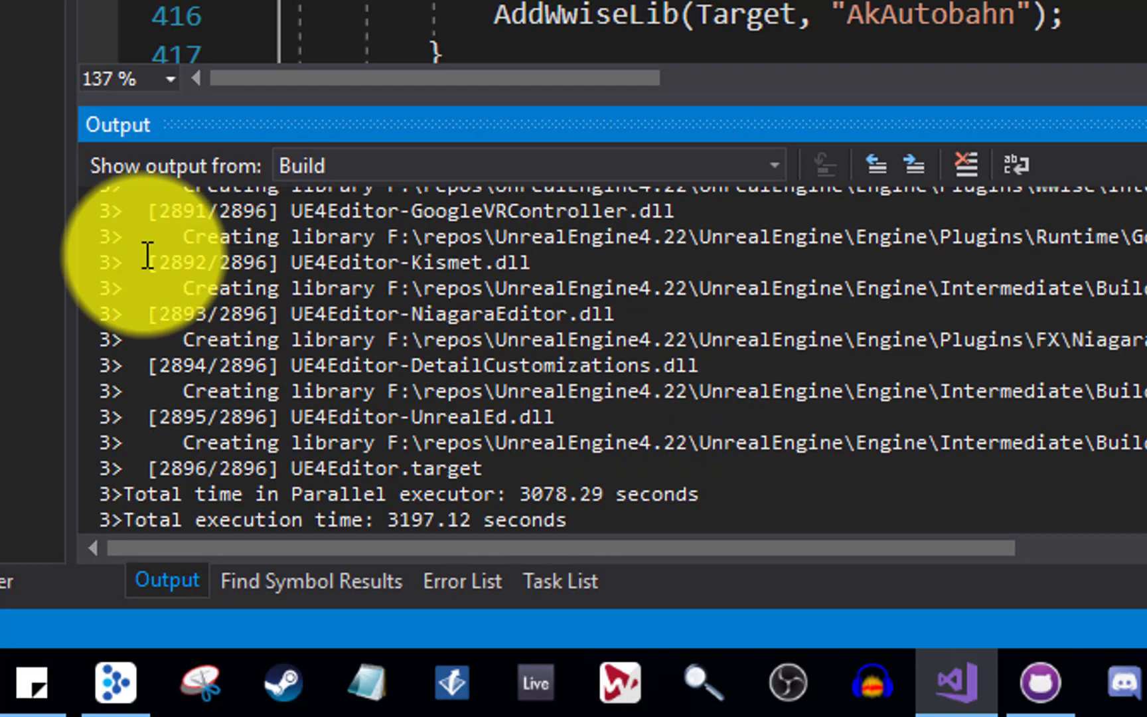
drag(127, 252, 776, 440)
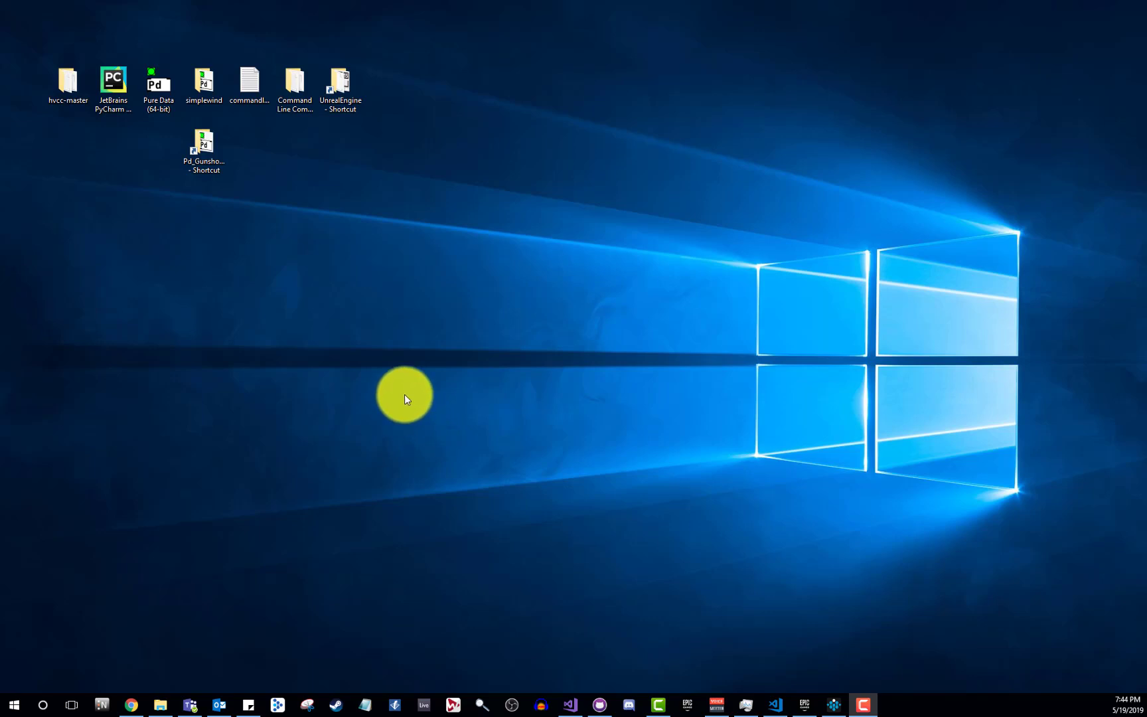
From the UnrealEngine desktop shortcut, open the Engine\Binaries\Win64 folder and locate UE4Editor.exe
double_click(347, 84)
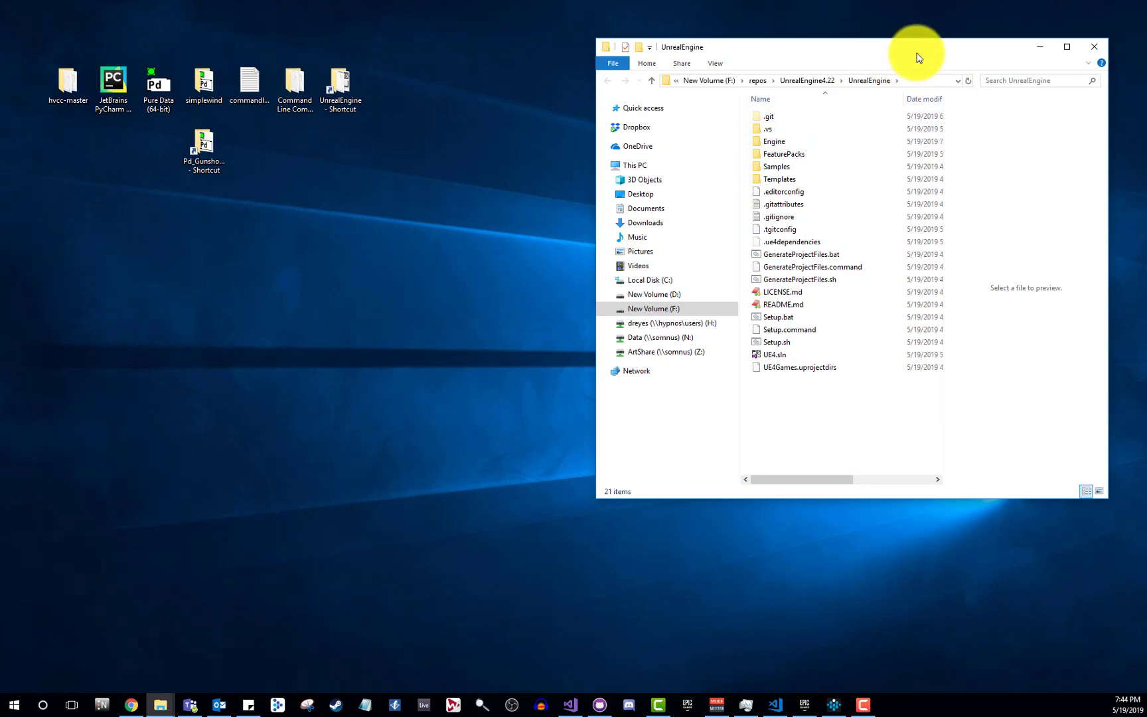
drag(917, 53, 703, 72)
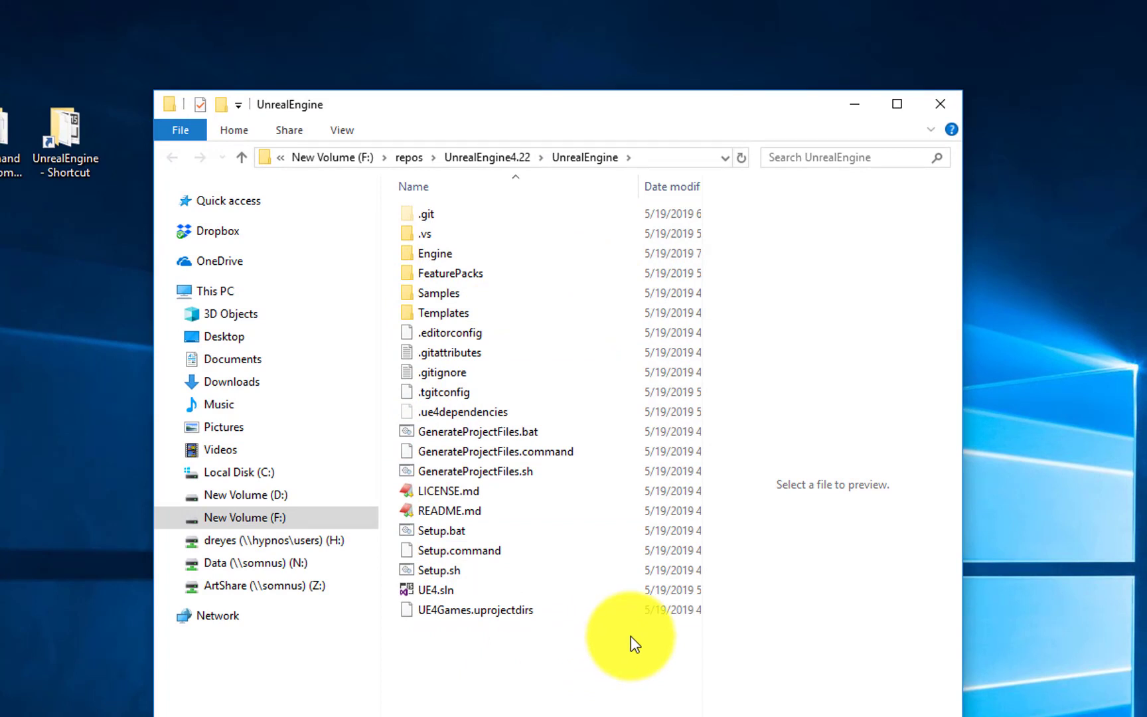
double_click(462, 254)
double_click(449, 215)
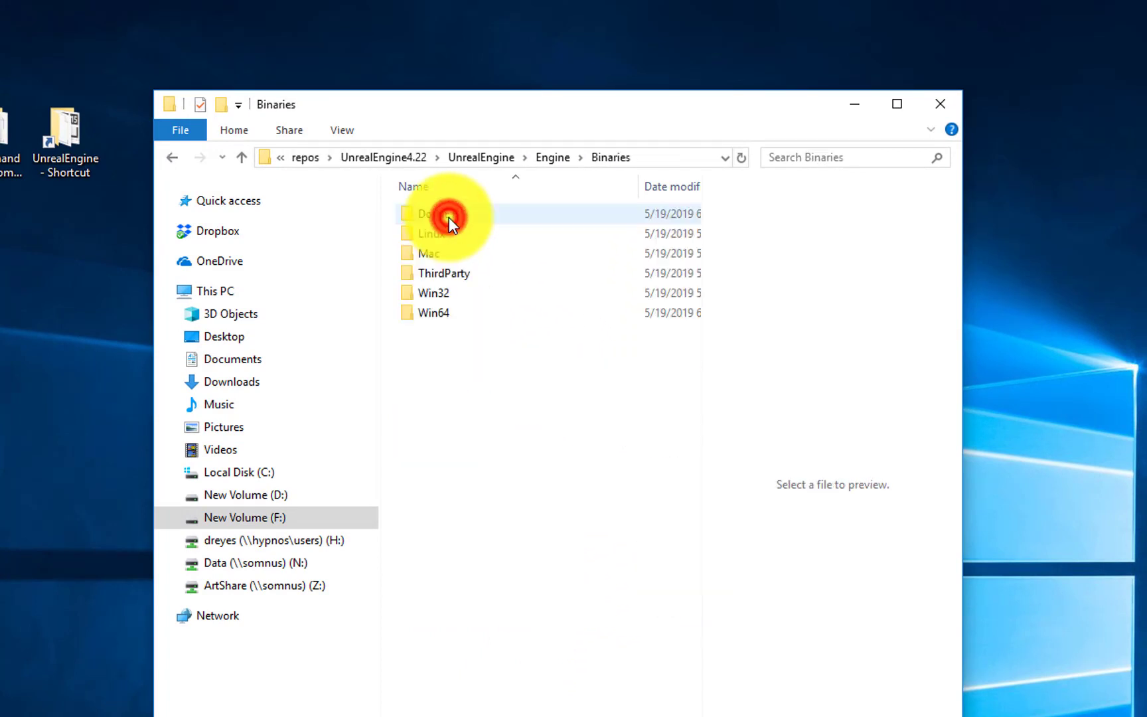
double_click(451, 316)
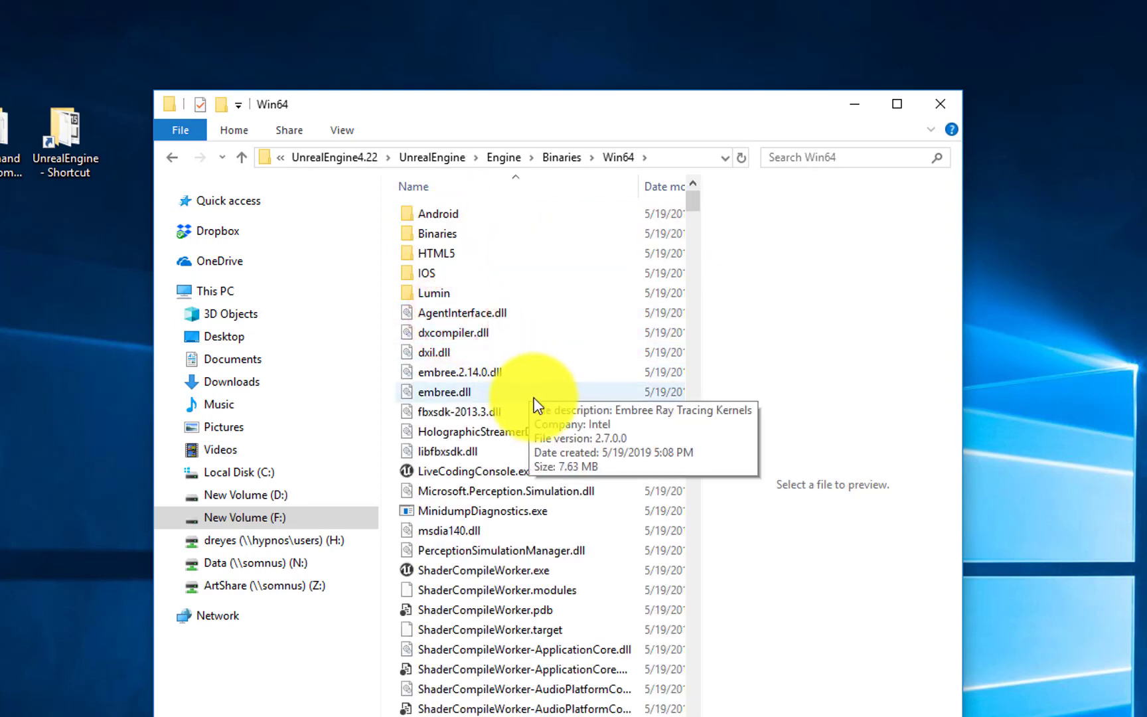
drag(693, 207, 694, 264)
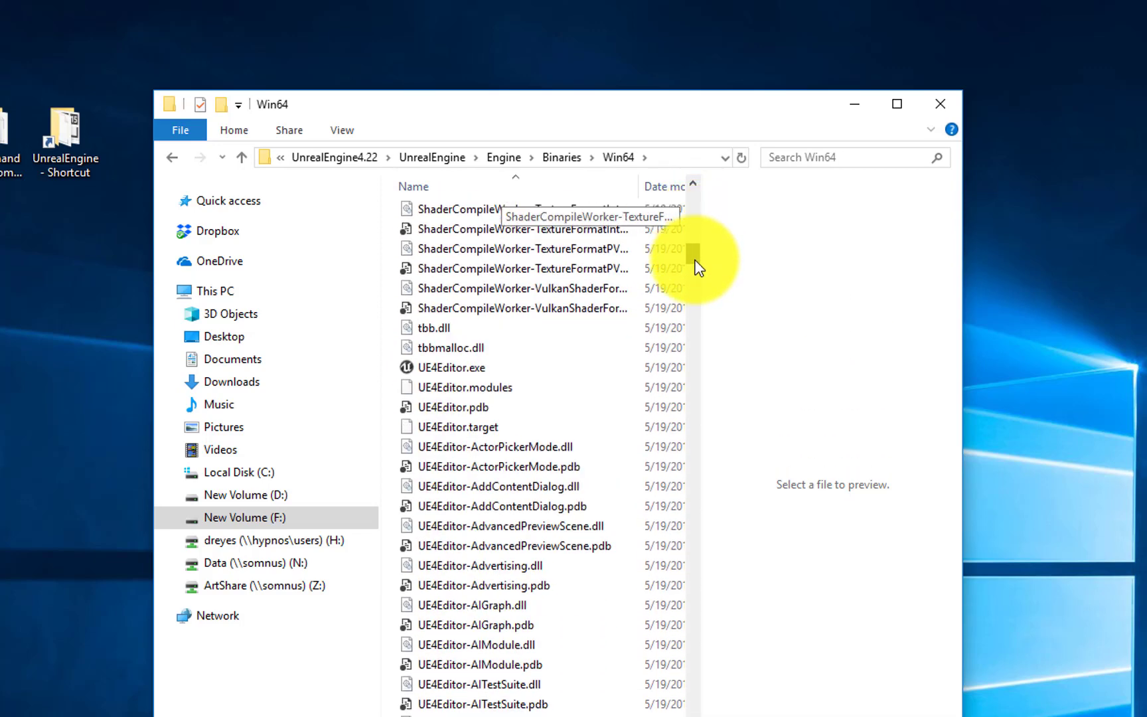
Create a desktop shortcut to UE4Editor.exe, place it below the UnrealEngine shortcut, and close the folder window
click(469, 370)
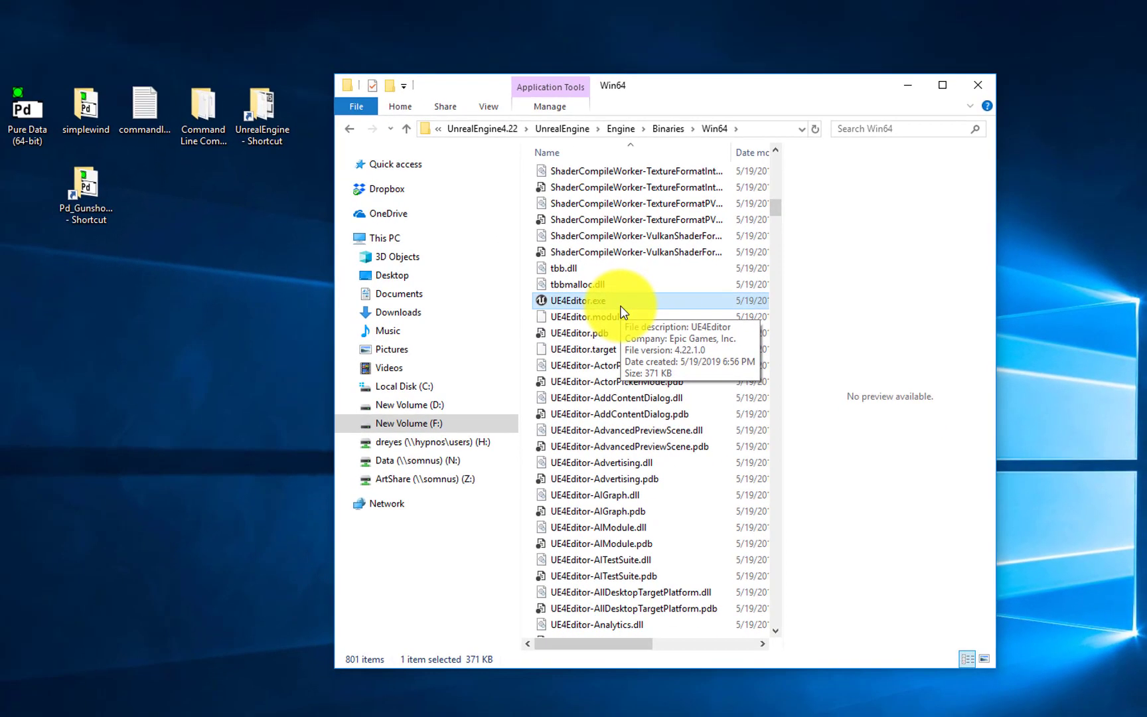
right_click(607, 306)
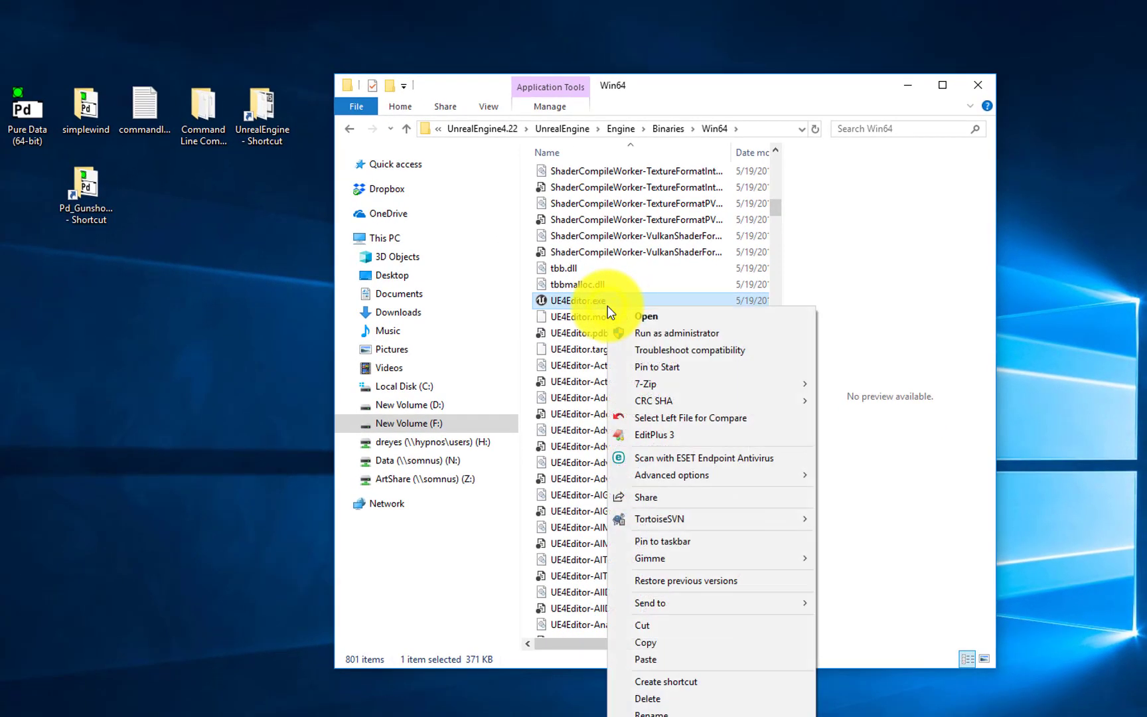
mouse_move(699, 601)
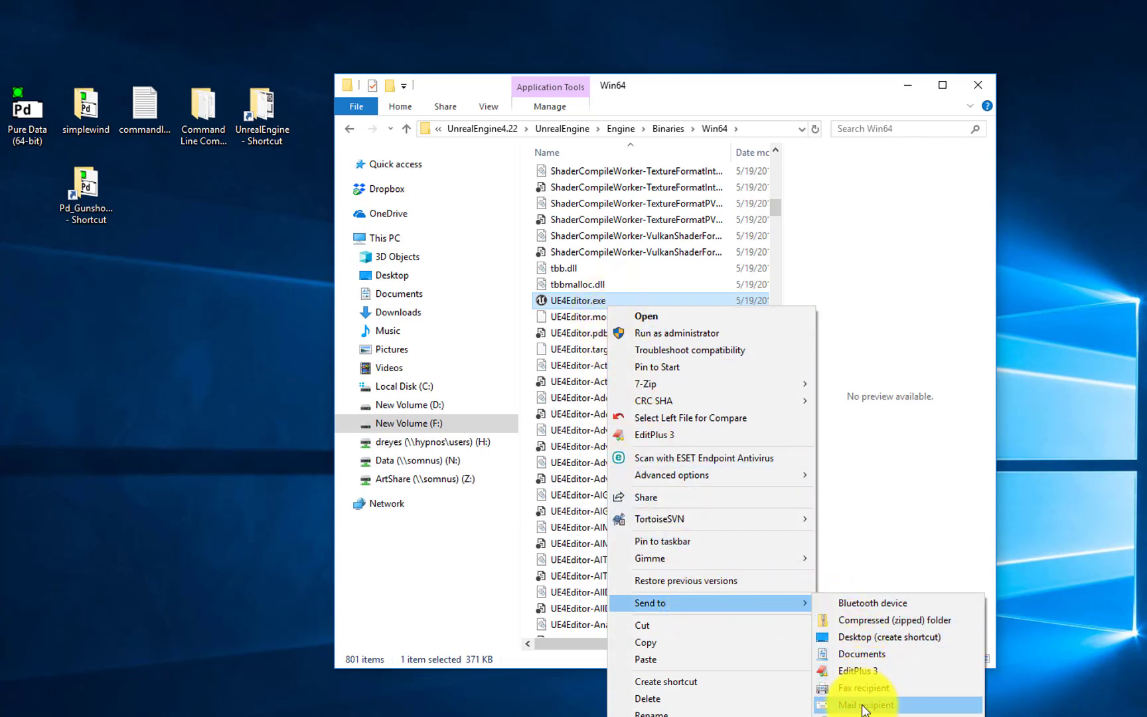
click(854, 637)
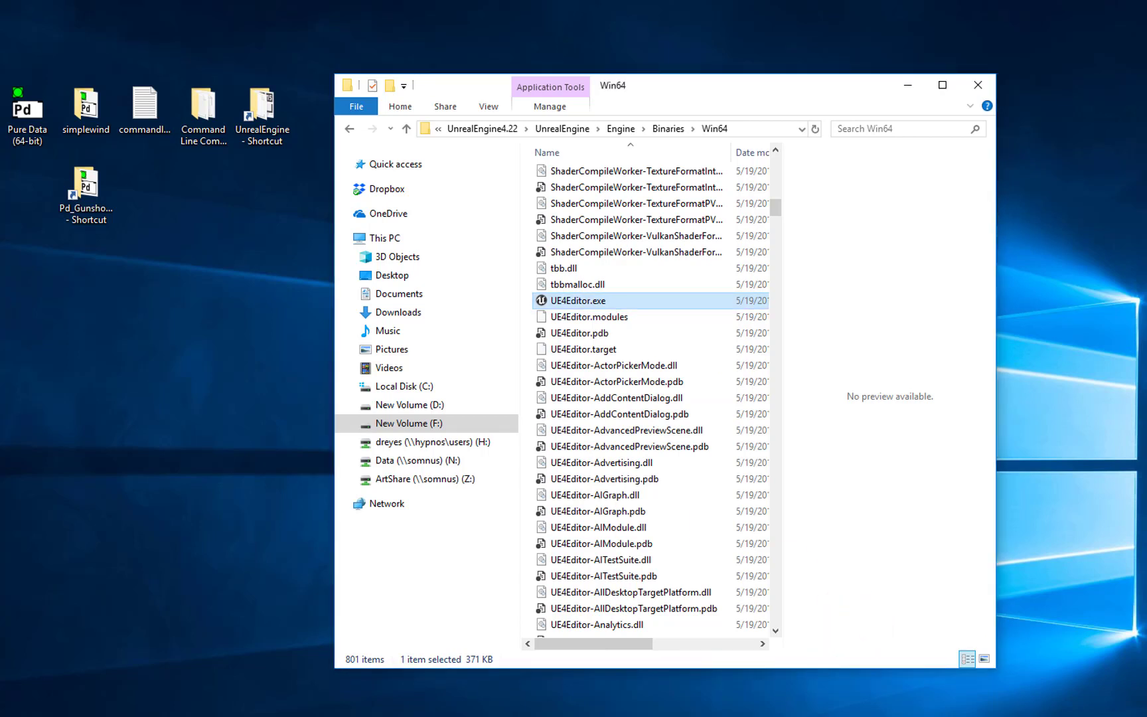
drag(50, 382, 261, 192)
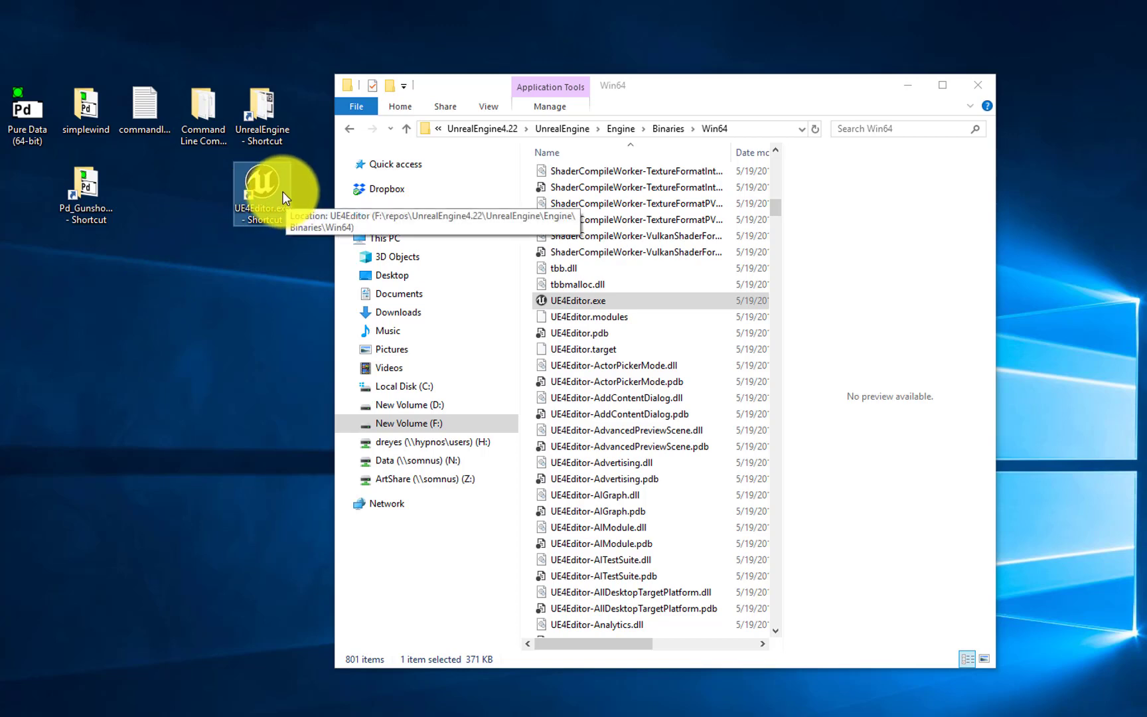
click(987, 82)
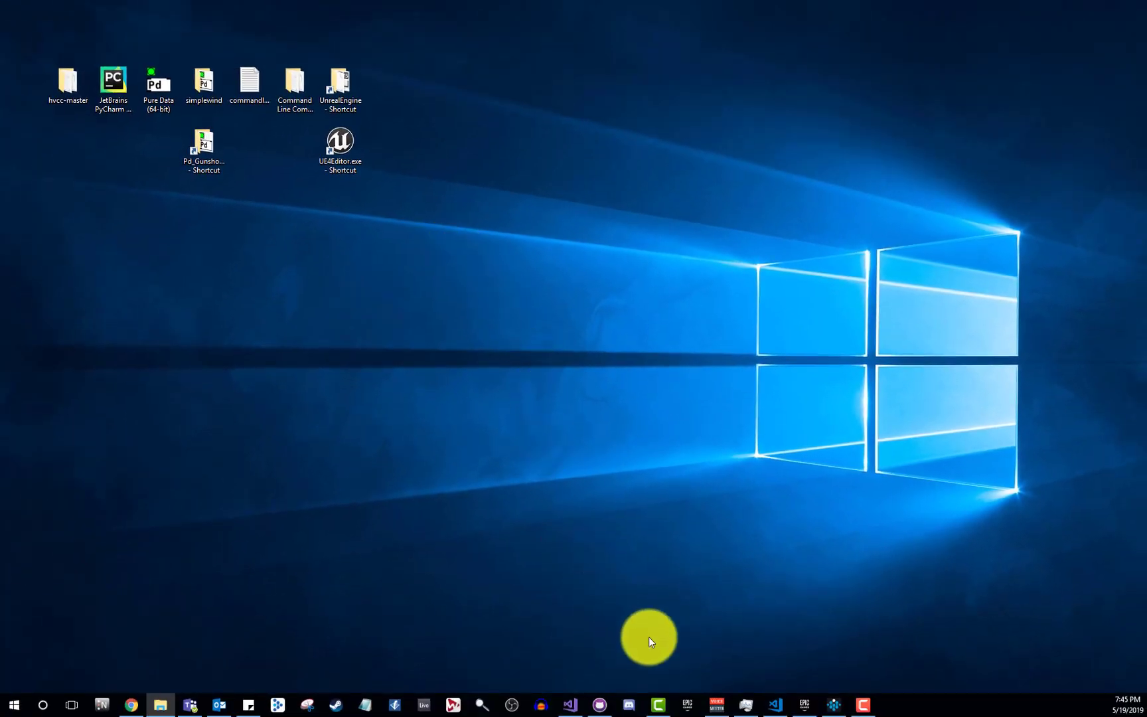
Launch the Unreal Editor from its new desktop shortcut and choose the First Person Blueprint template for a new project
double_click(346, 150)
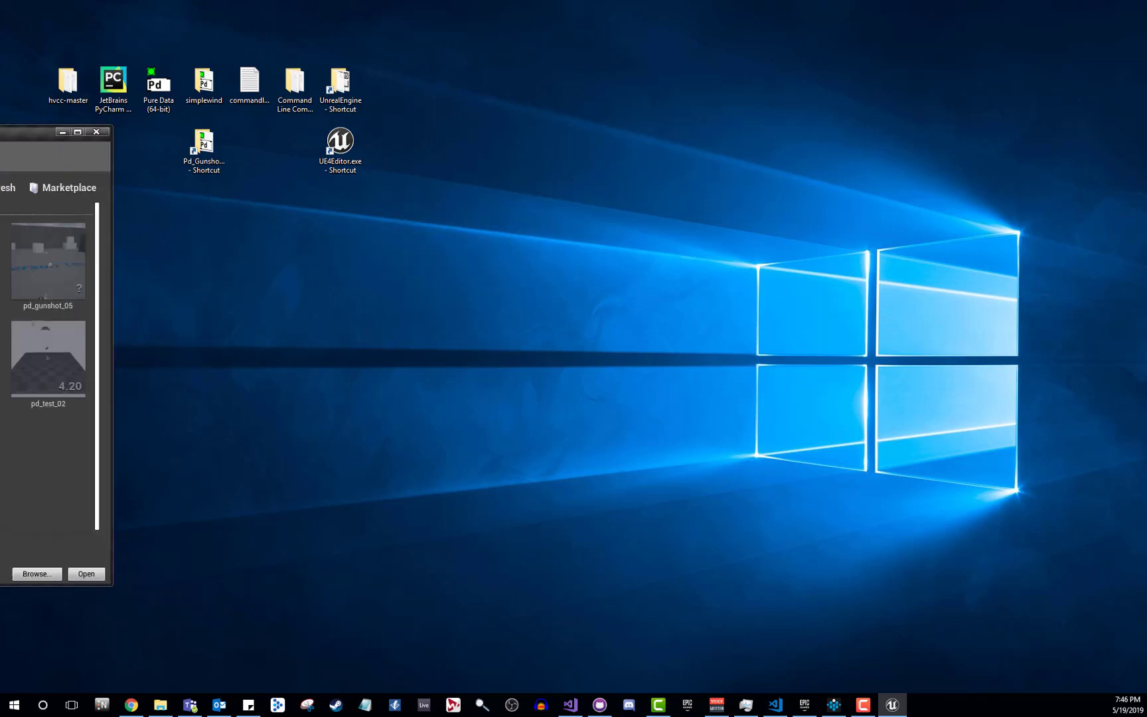
drag(0, 132, 577, 164)
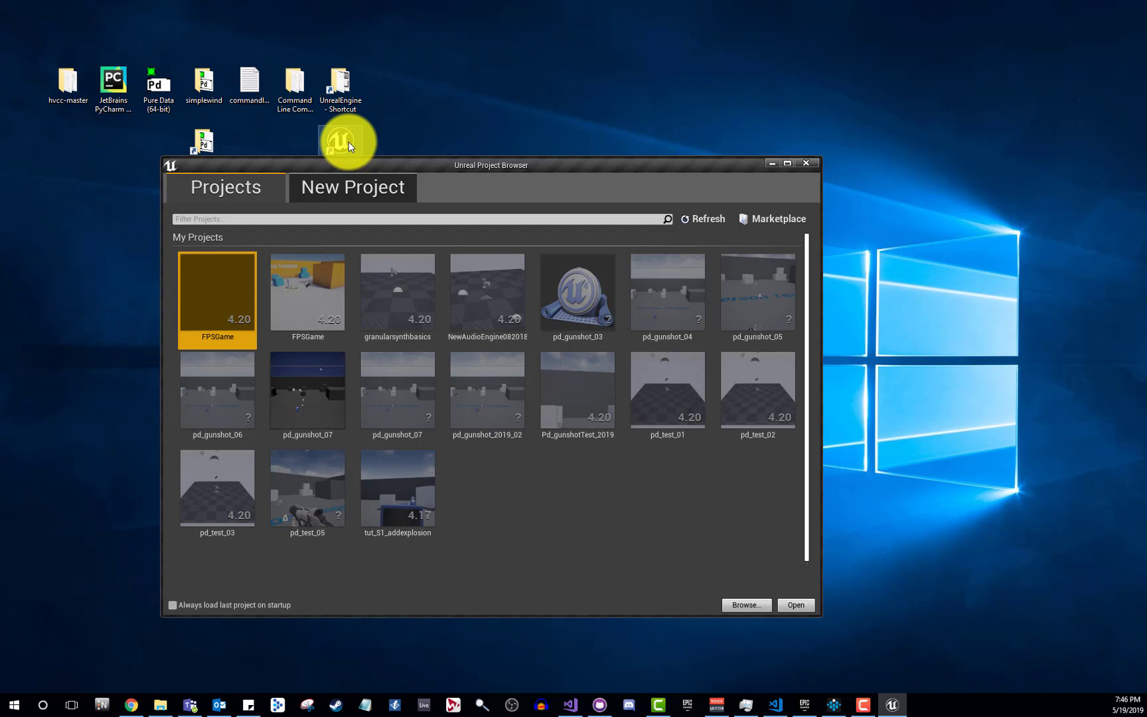
click(354, 191)
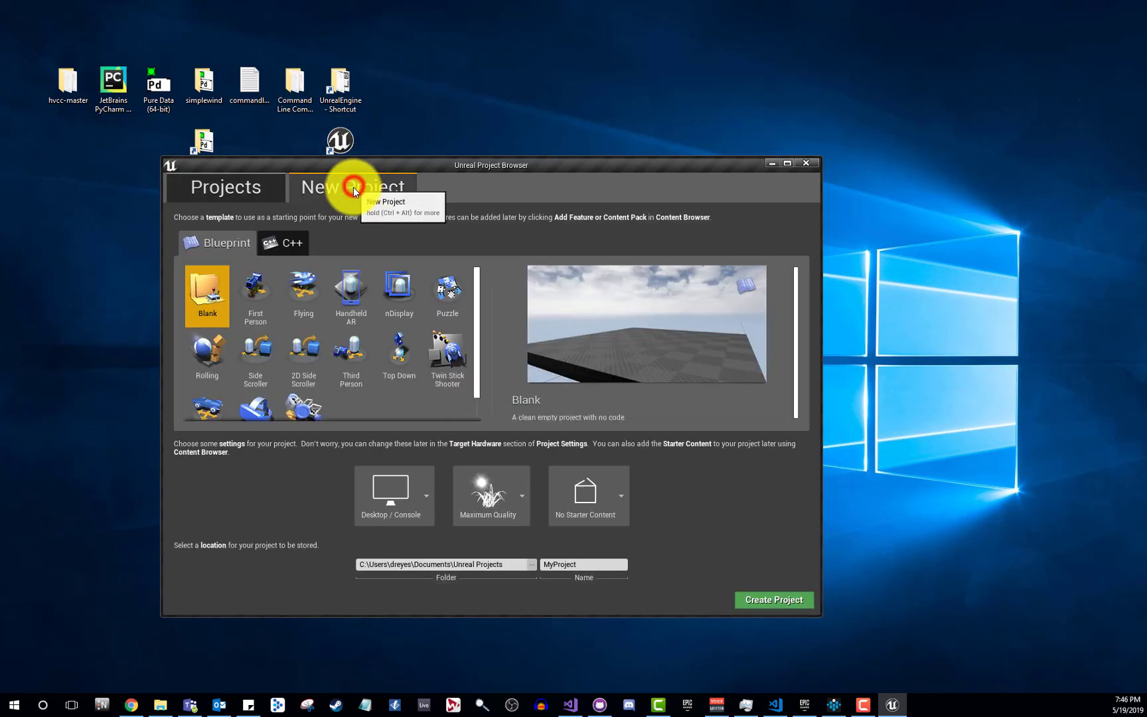
click(256, 287)
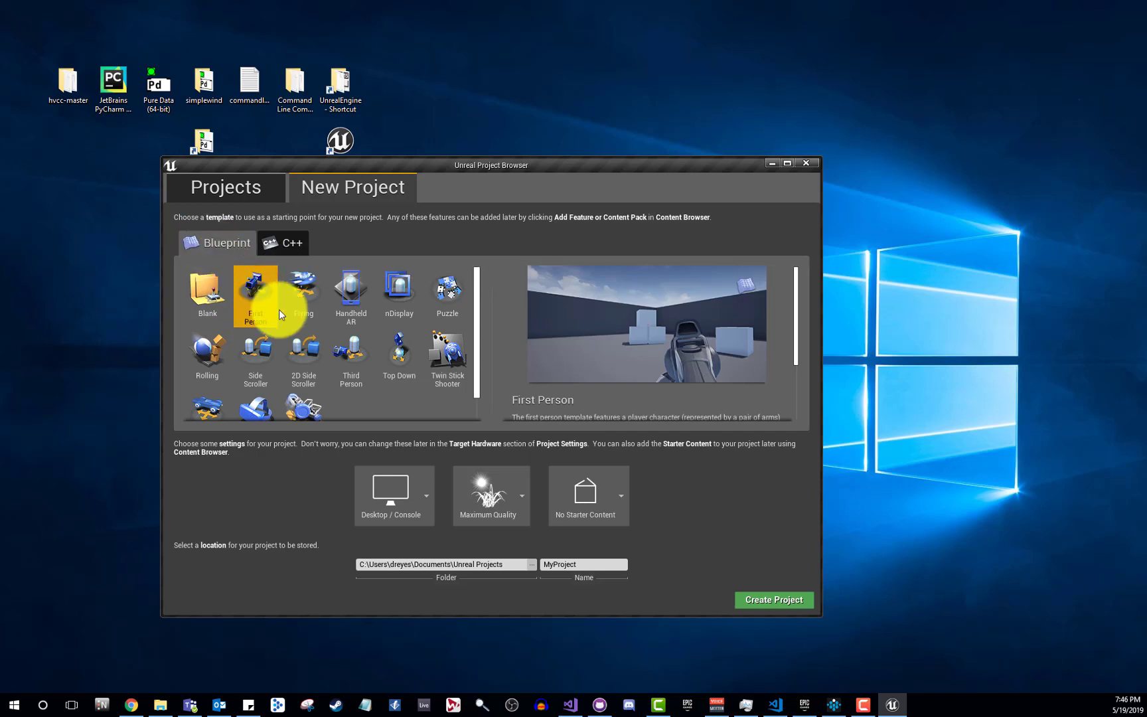
Set the new project's graphics level to Scalable 3D or 2D and its target hardware to Mobile / Tablet
click(518, 501)
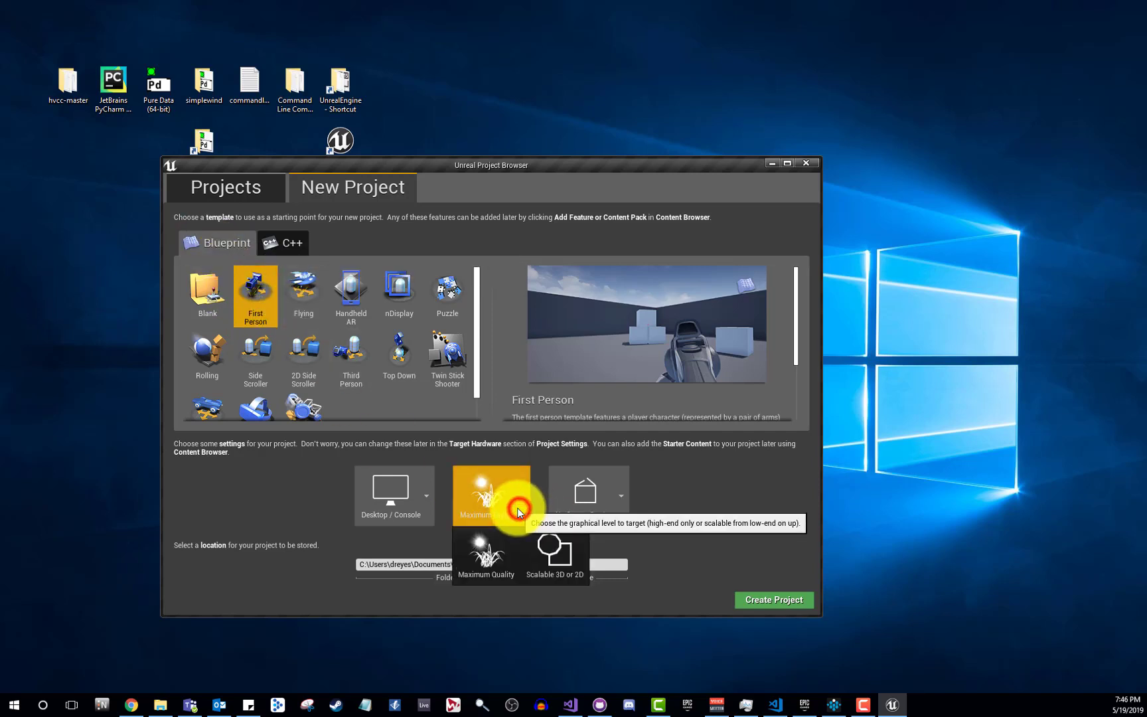
click(554, 557)
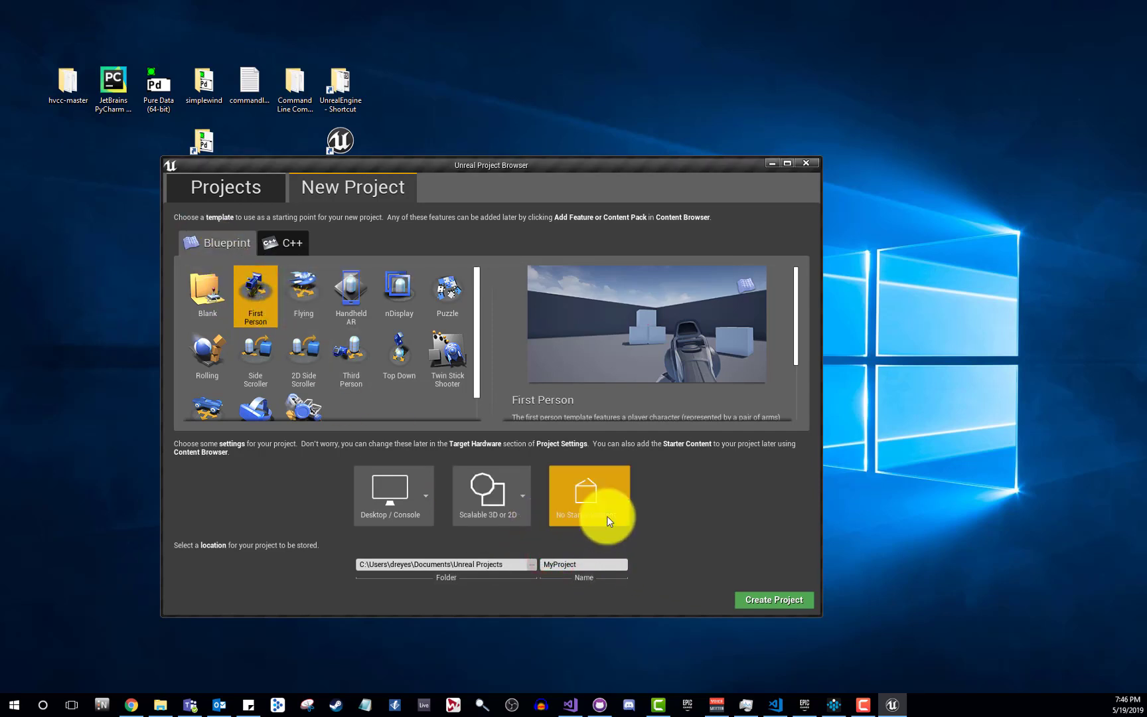
click(392, 522)
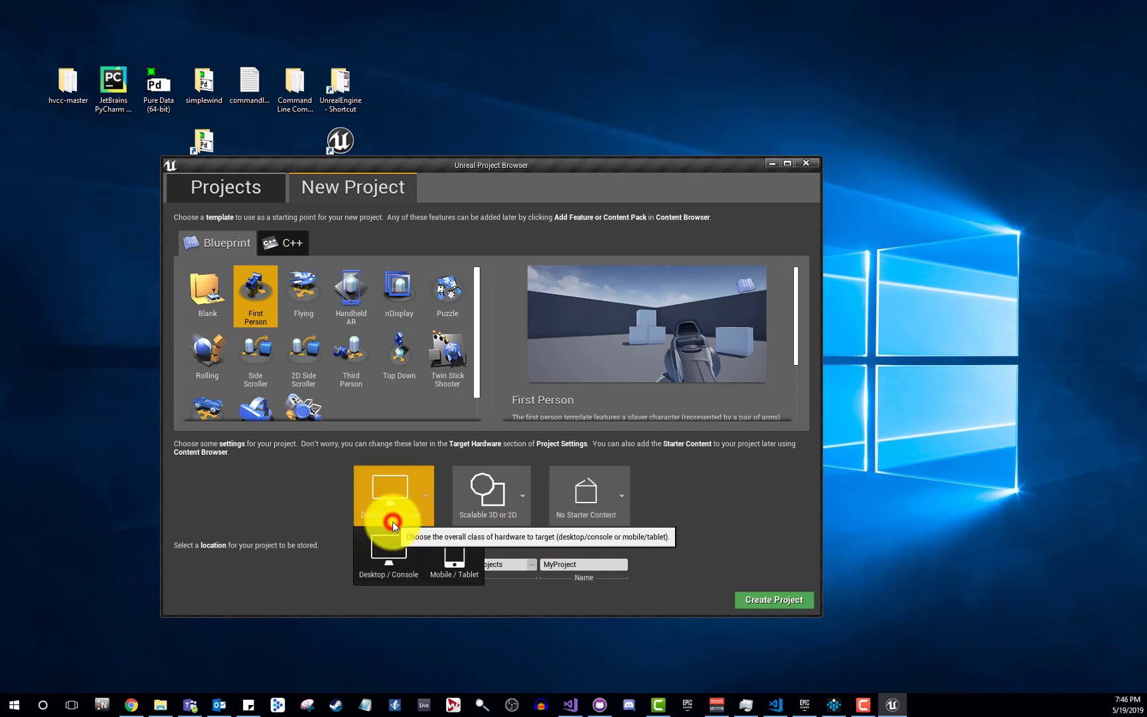
click(454, 557)
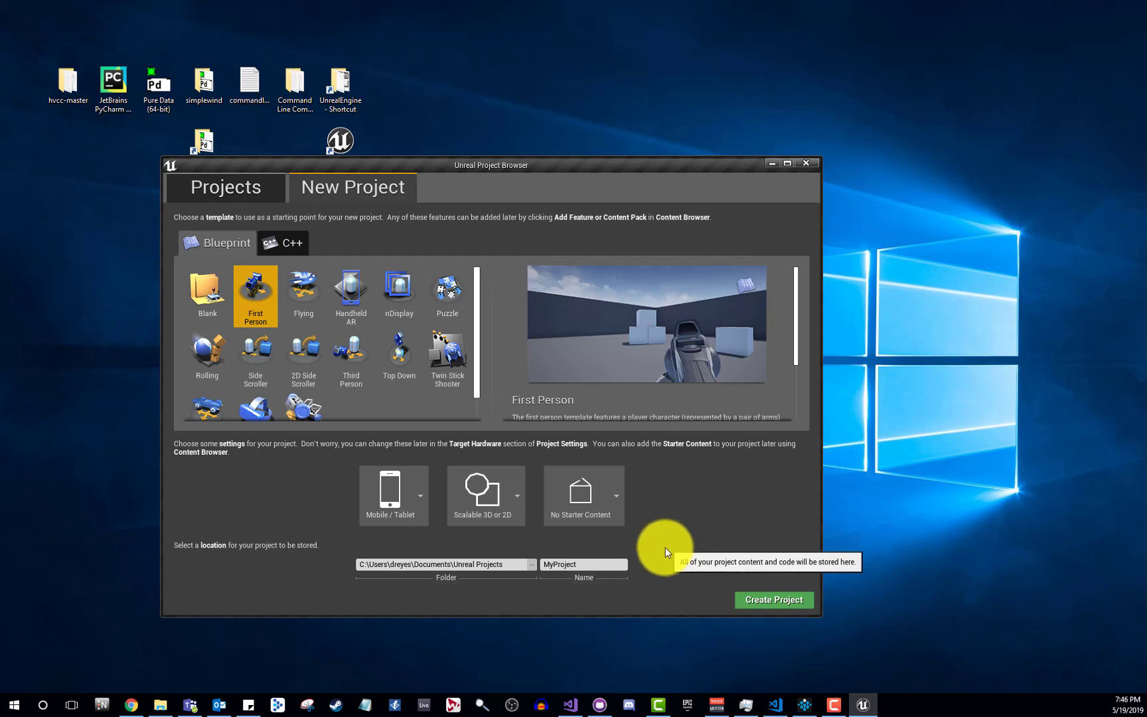
Name the new project pd_gunshot_08 and create it
click(610, 563)
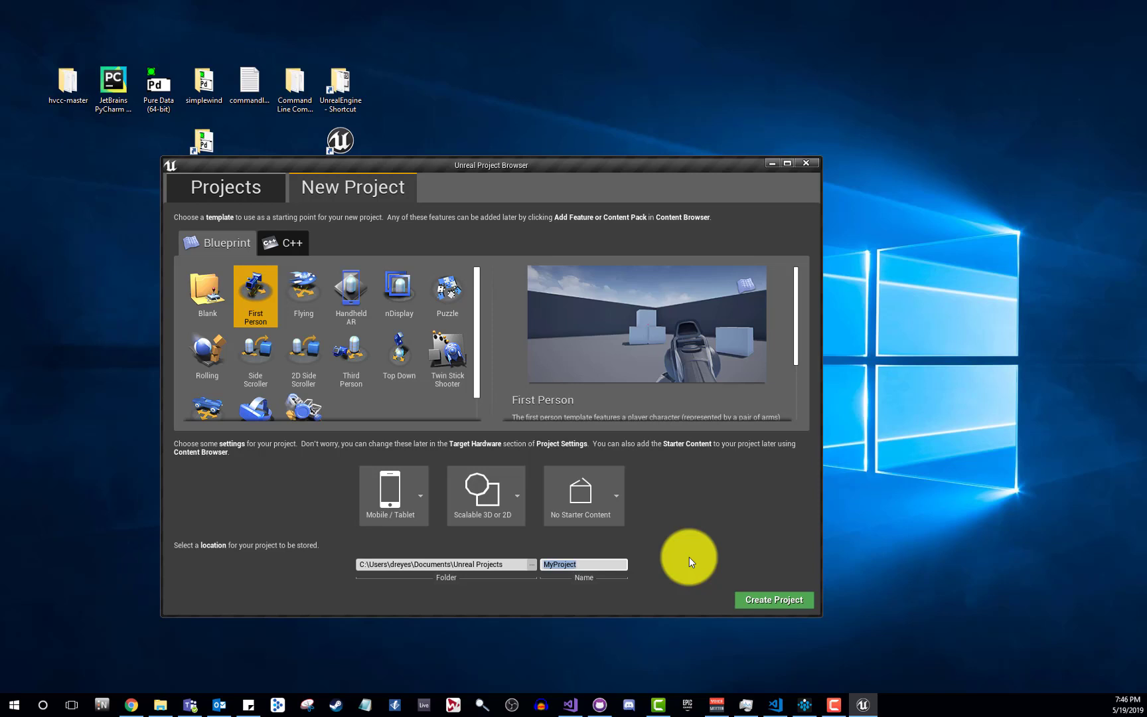
text(pd_gunshot_08)
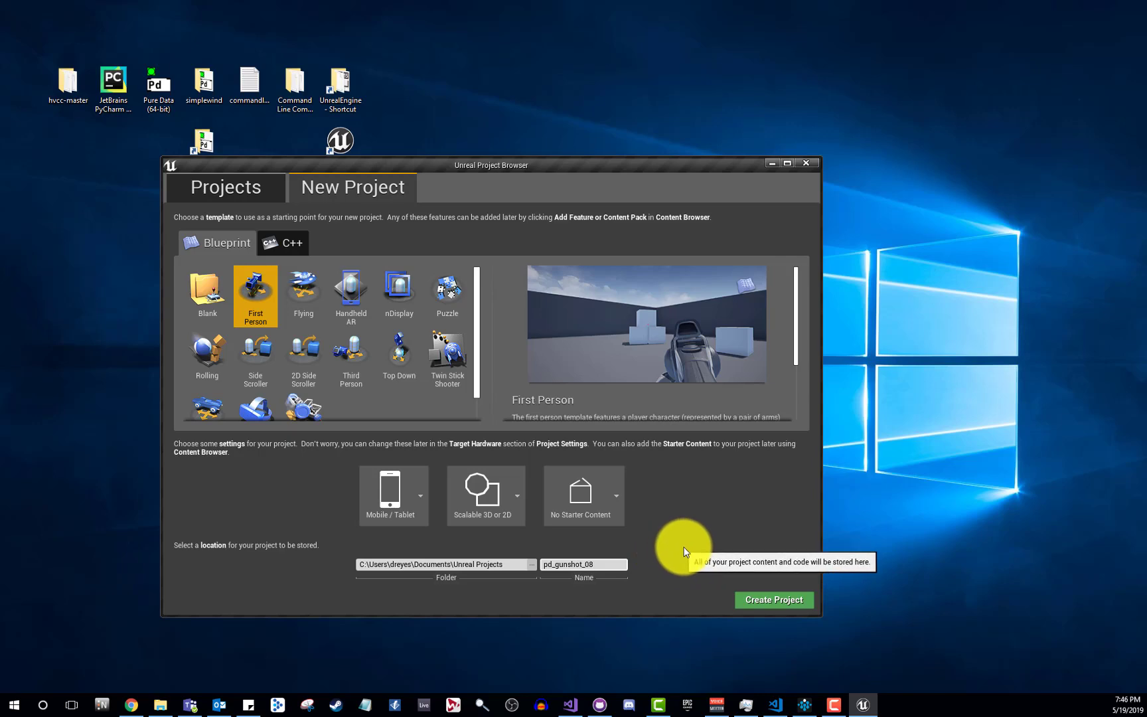
click(779, 597)
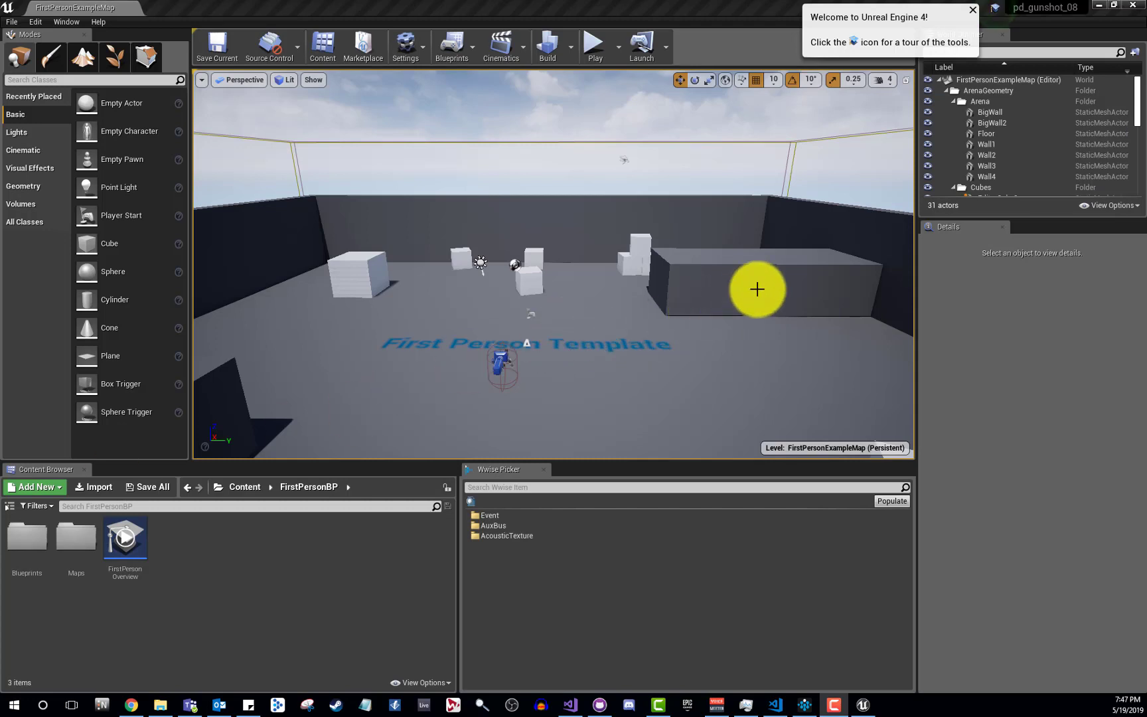
Open the Wwise Integration Settings page in the Project Settings
click(724, 25)
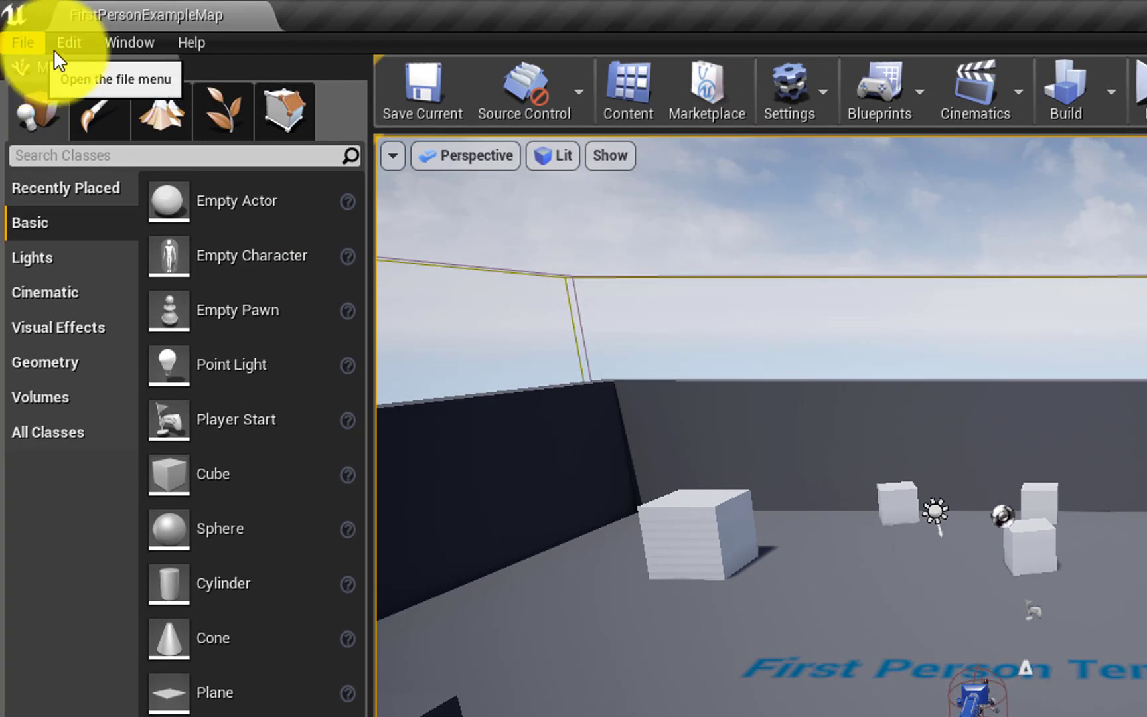
click(61, 44)
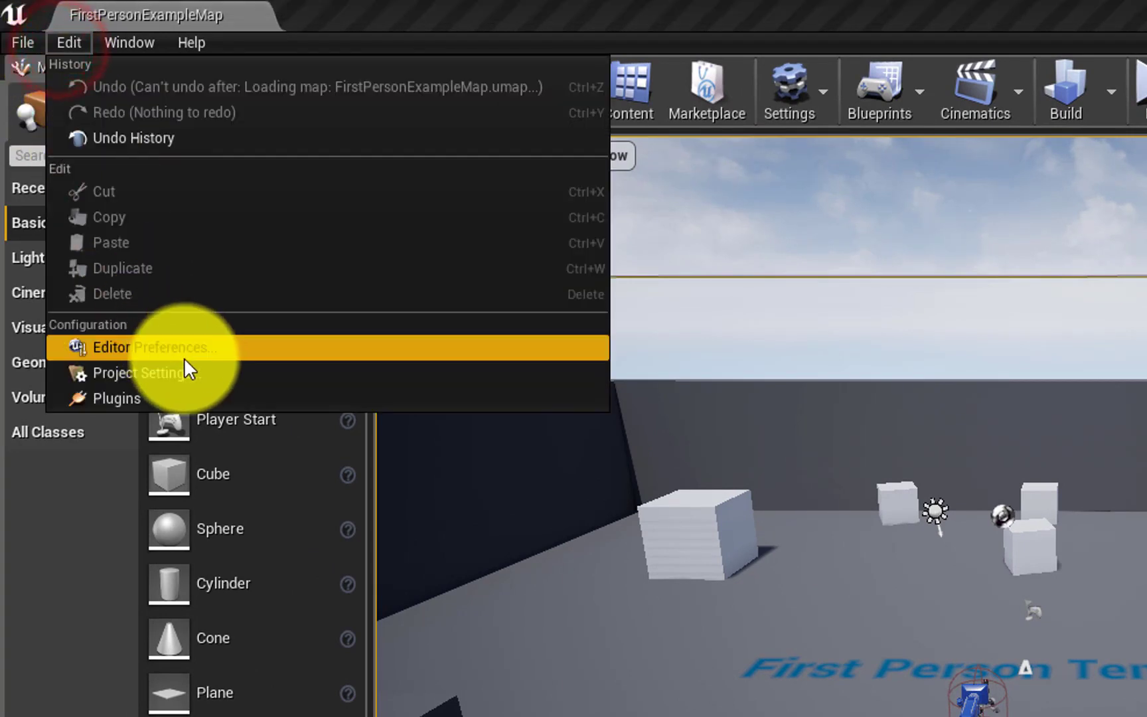
click(194, 374)
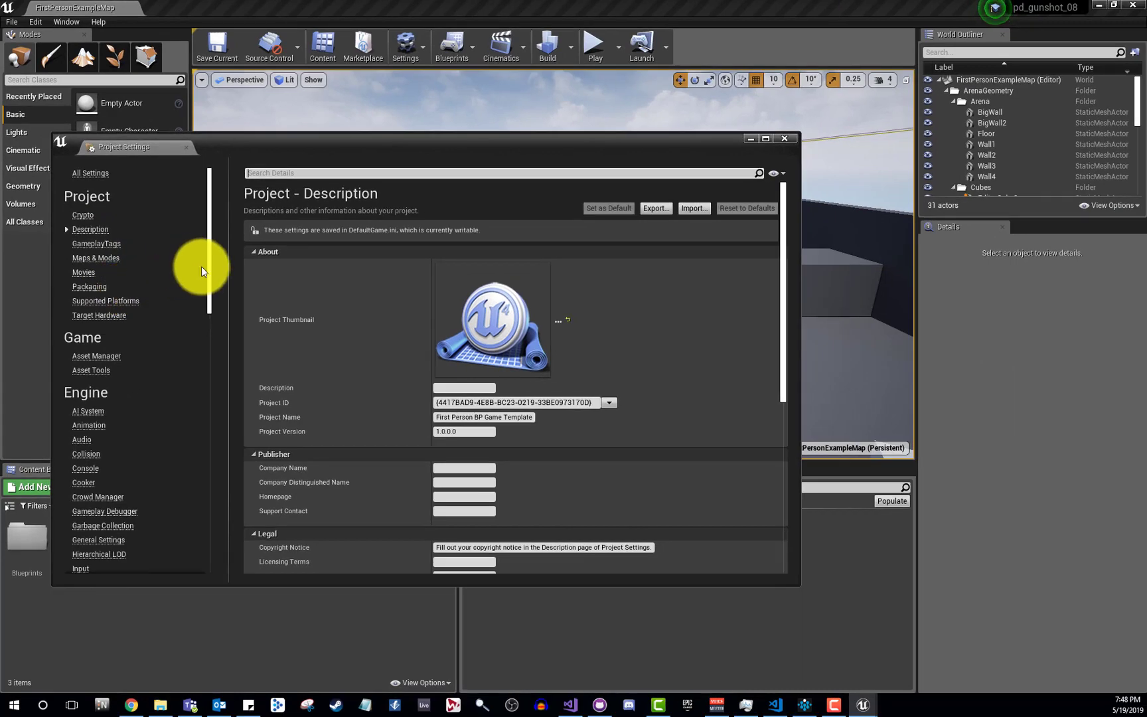
drag(210, 268, 224, 533)
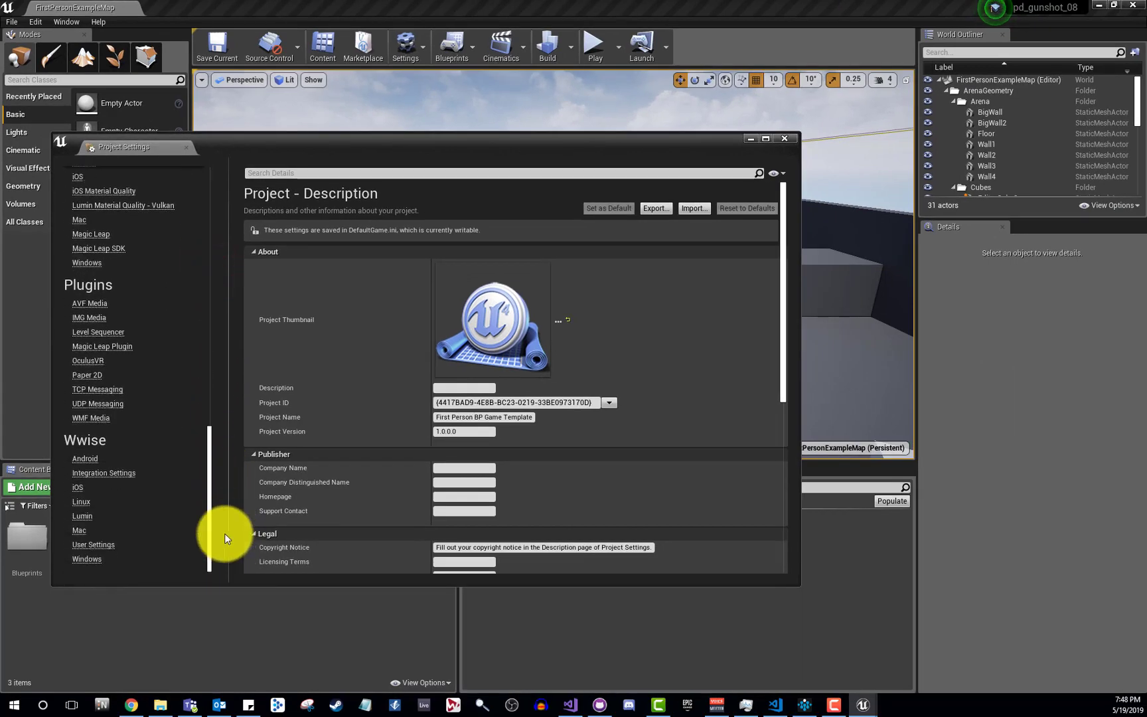
click(112, 474)
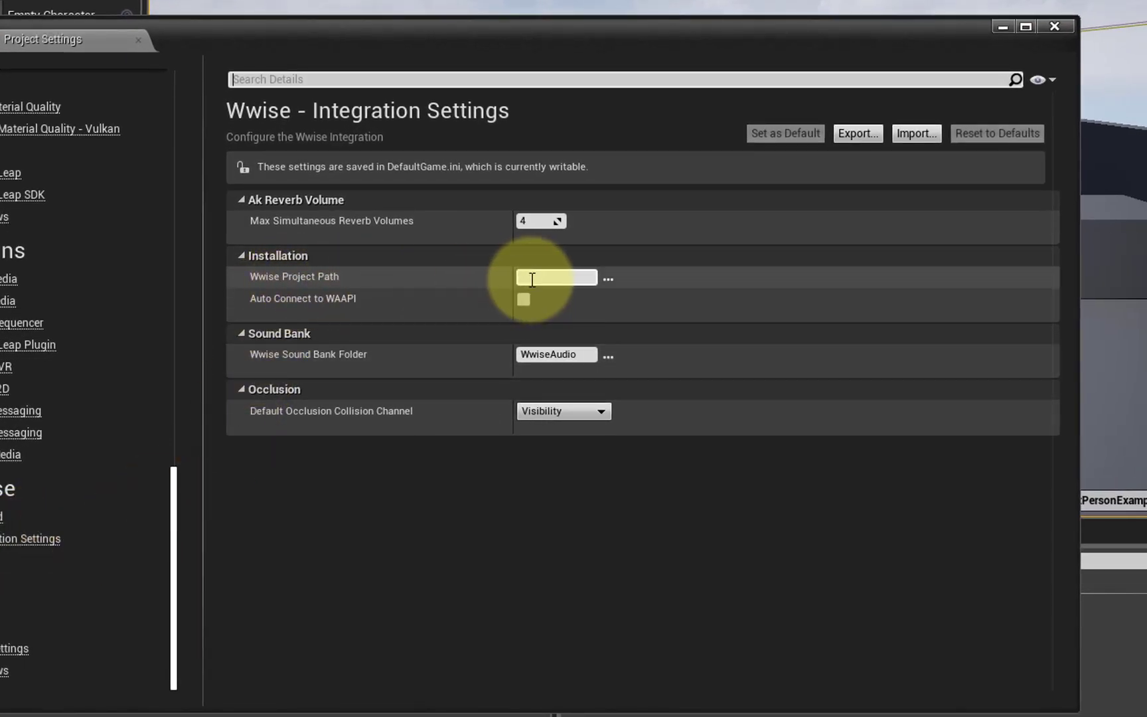
Set the Wwise Project Path to Unreal_Pd_Gunshot.wproj in F:/Wwise Projects/Pd_tuts/Unreal_Pd_Gunshot and close the Waapi Picker window
click(607, 279)
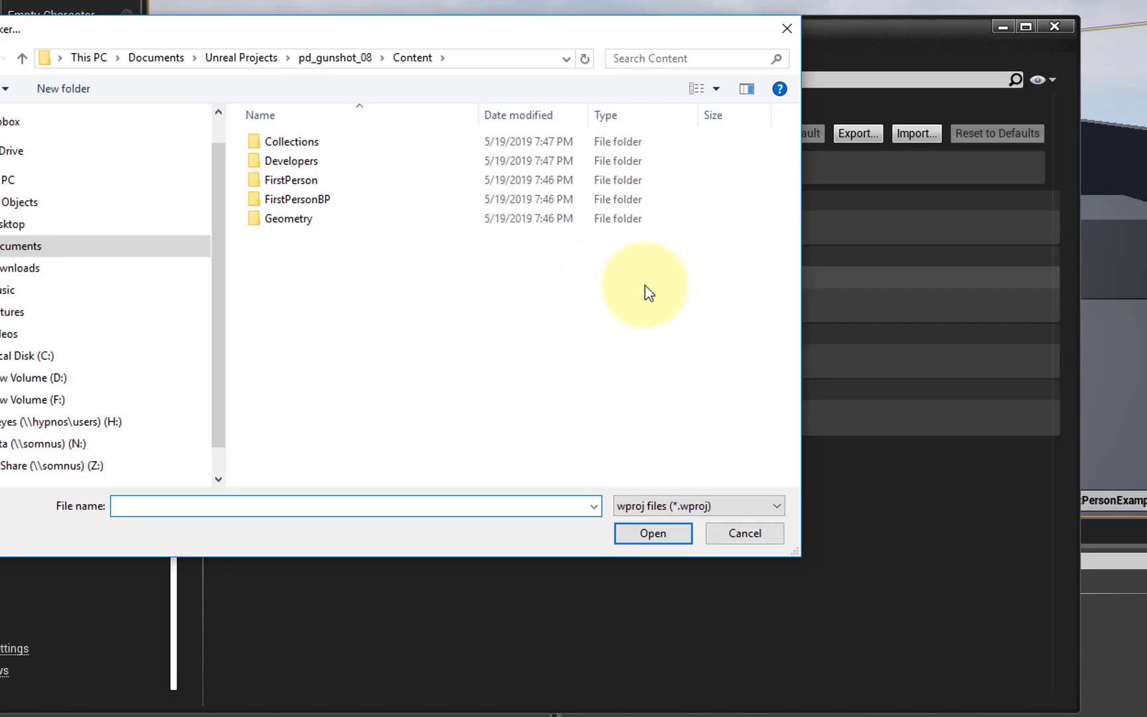
click(56, 397)
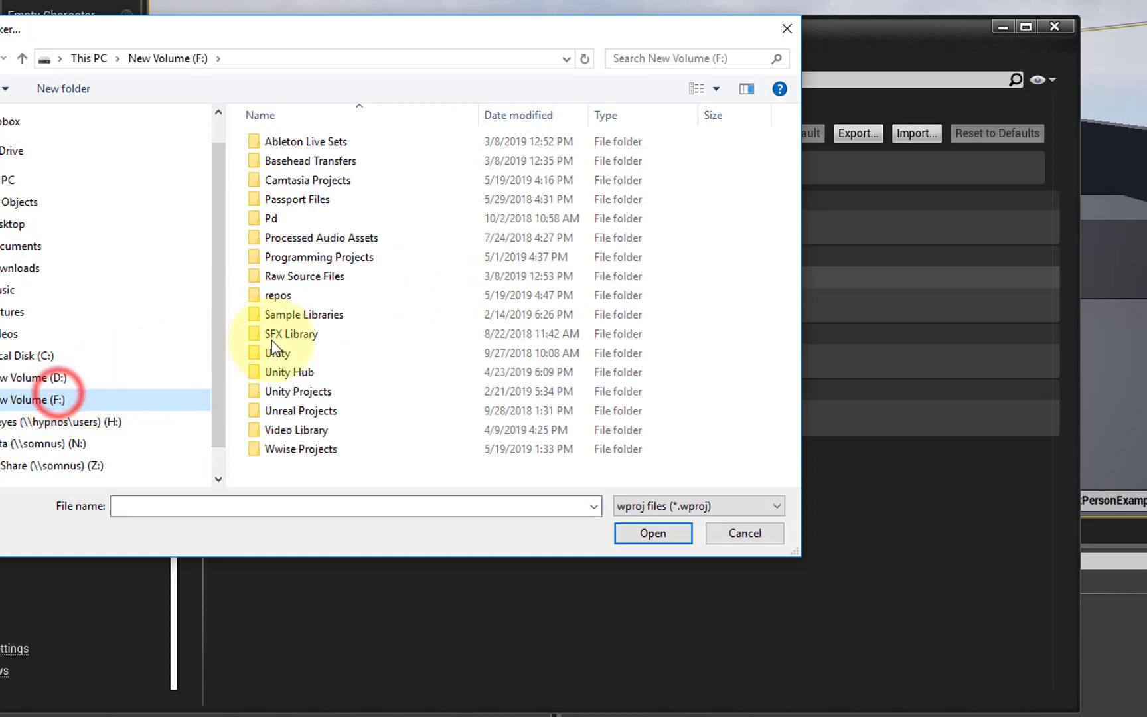
double_click(332, 449)
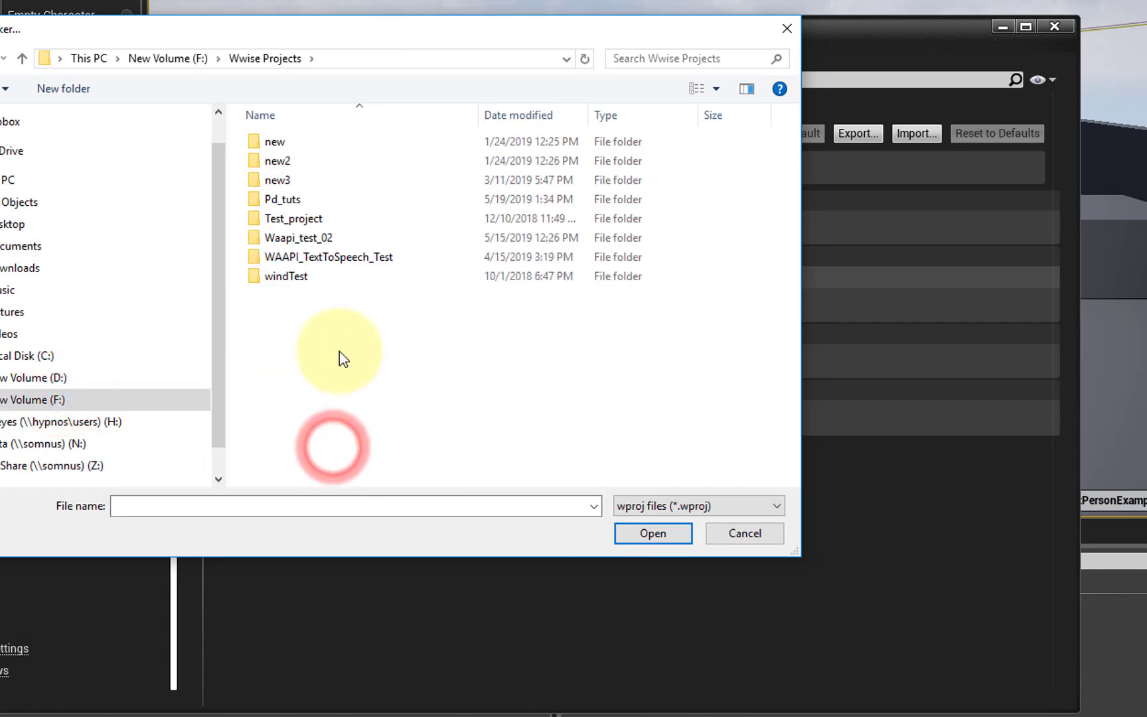
double_click(320, 198)
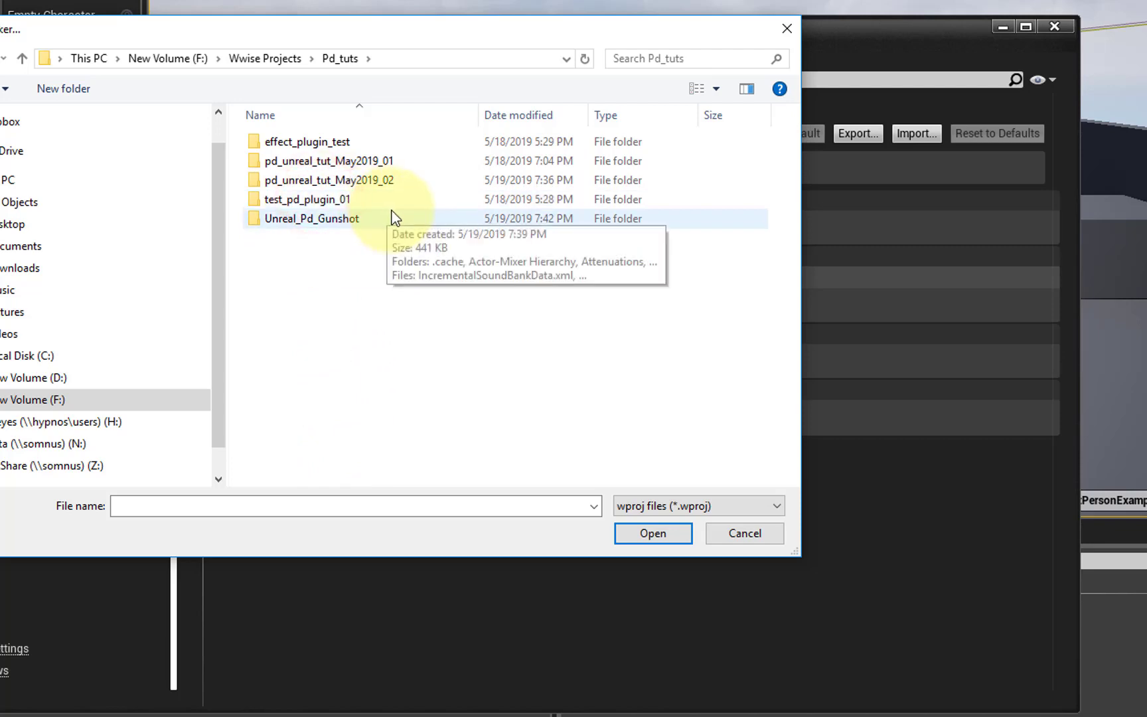
click(349, 223)
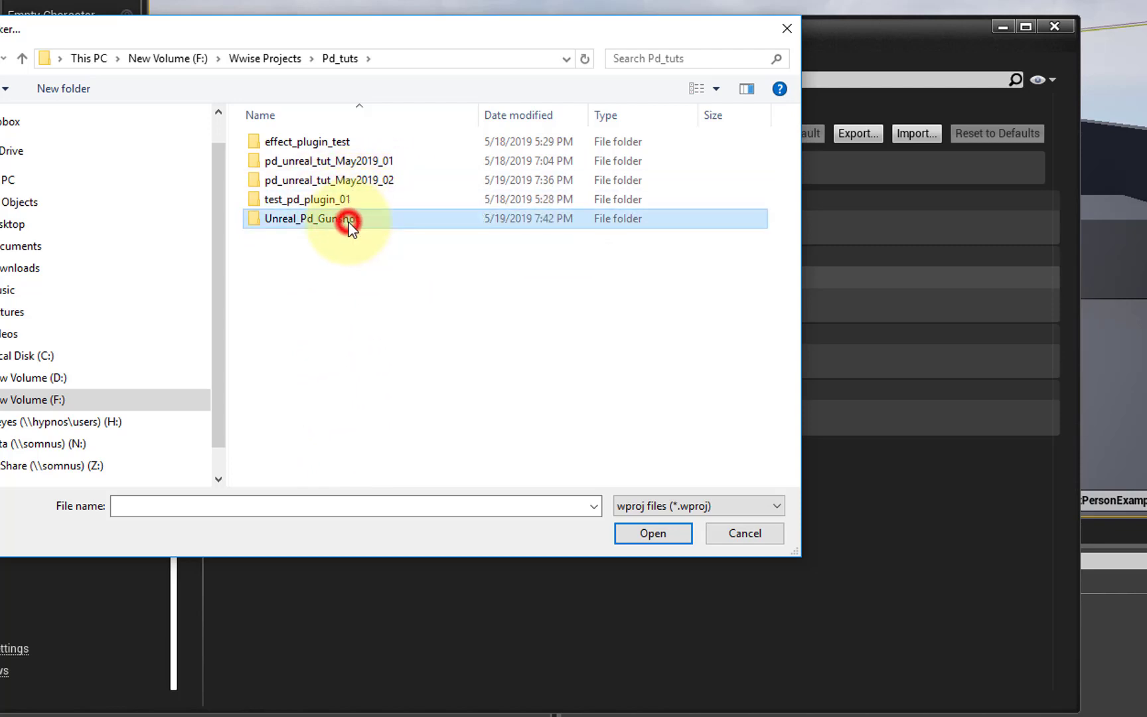
click(654, 534)
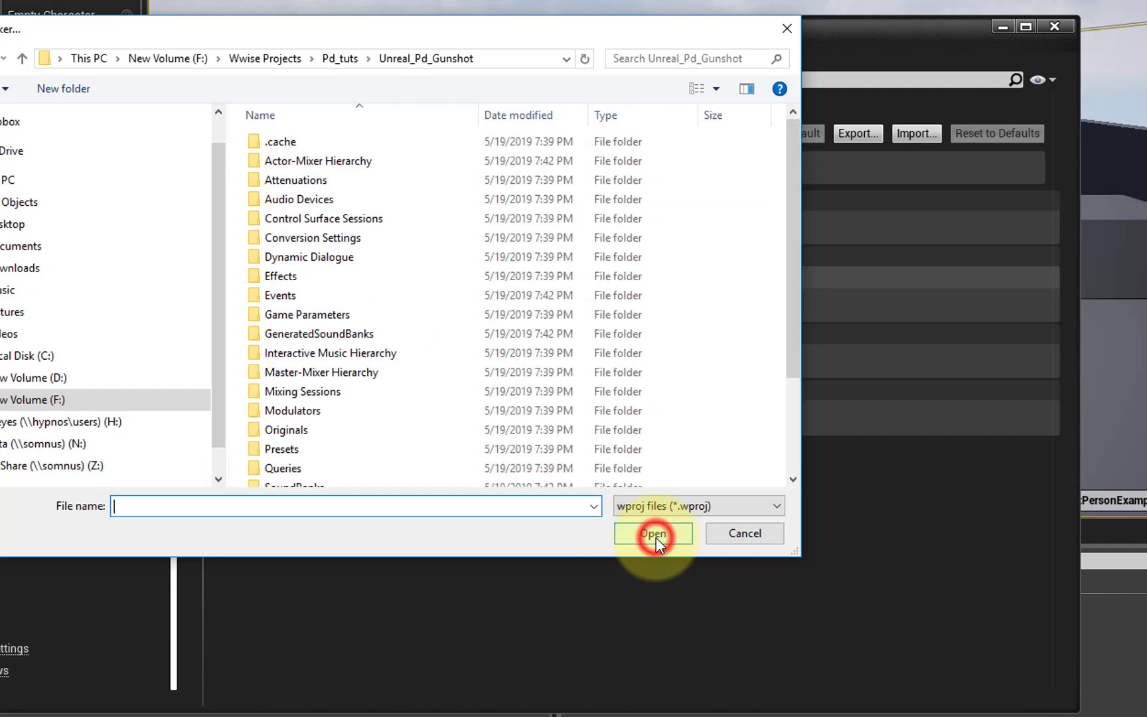
scroll(600, 404, down, 2)
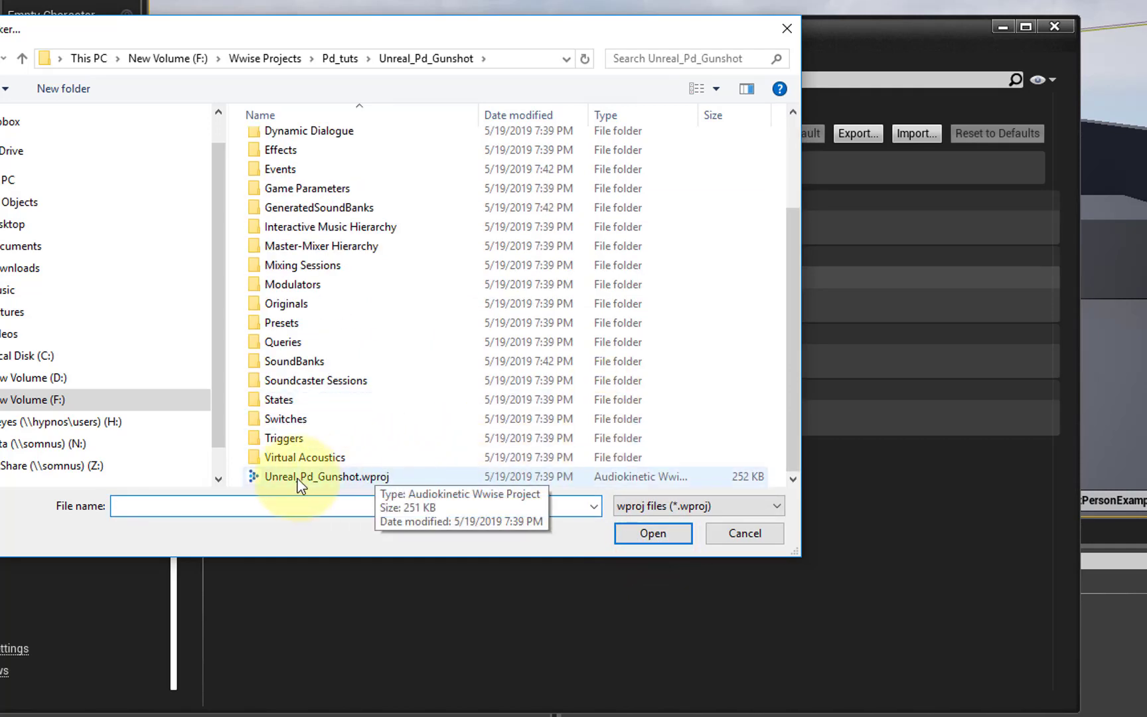
click(348, 477)
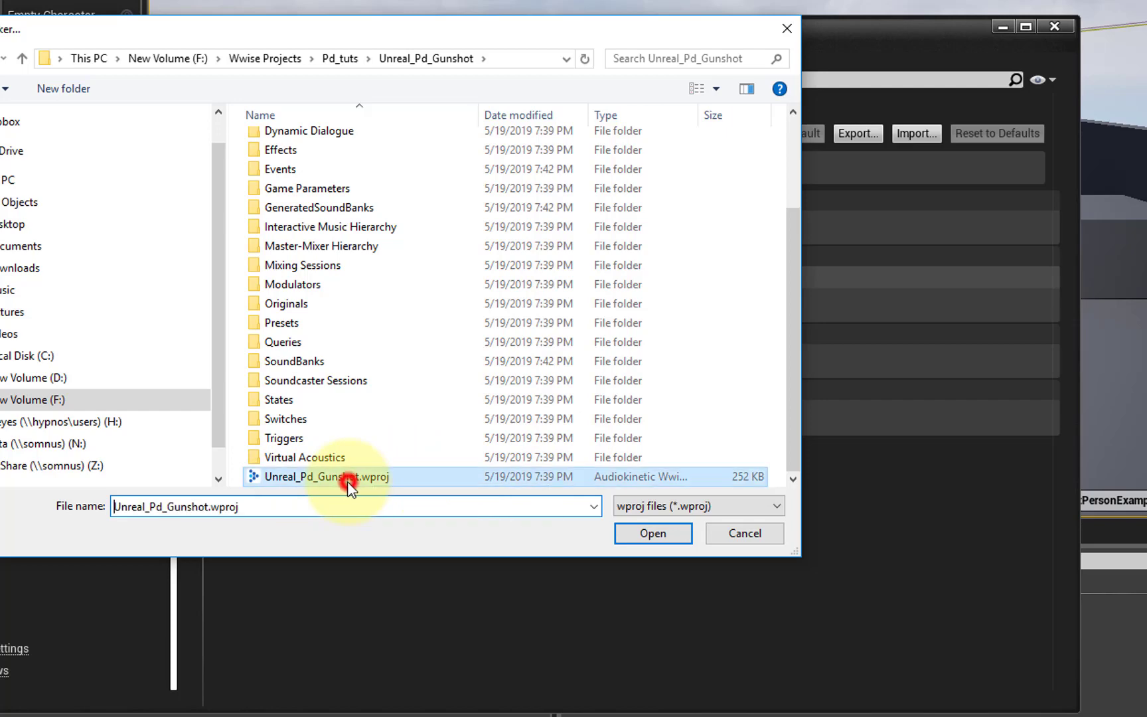
click(663, 538)
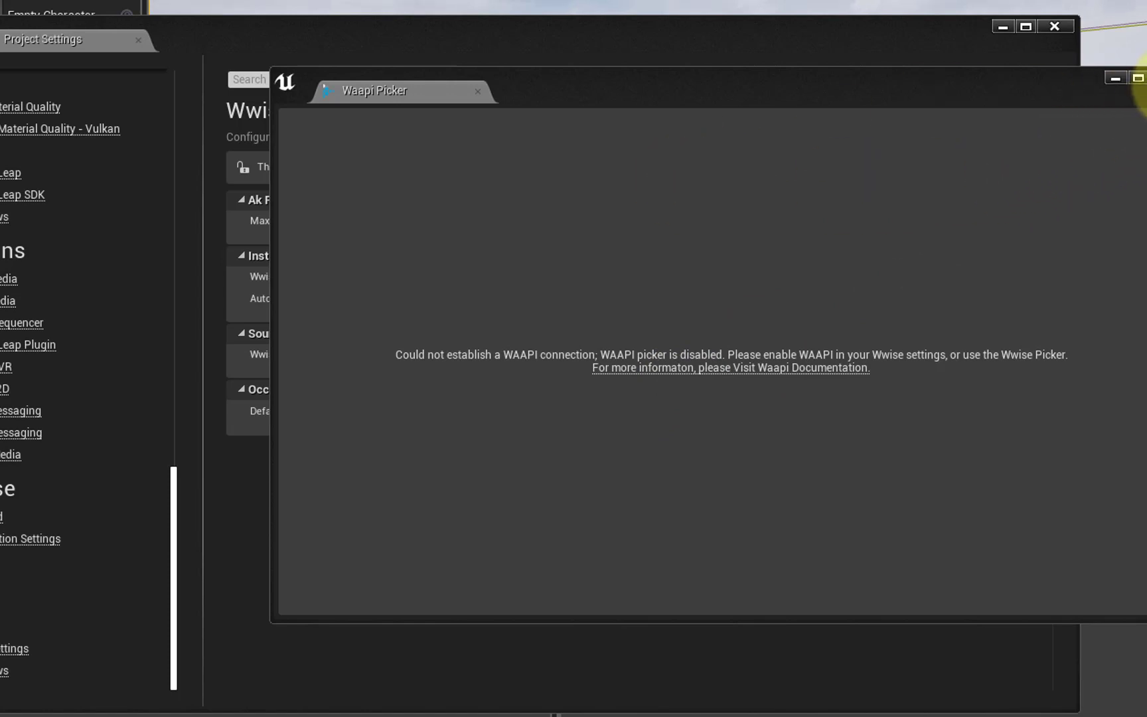
click(1146, 78)
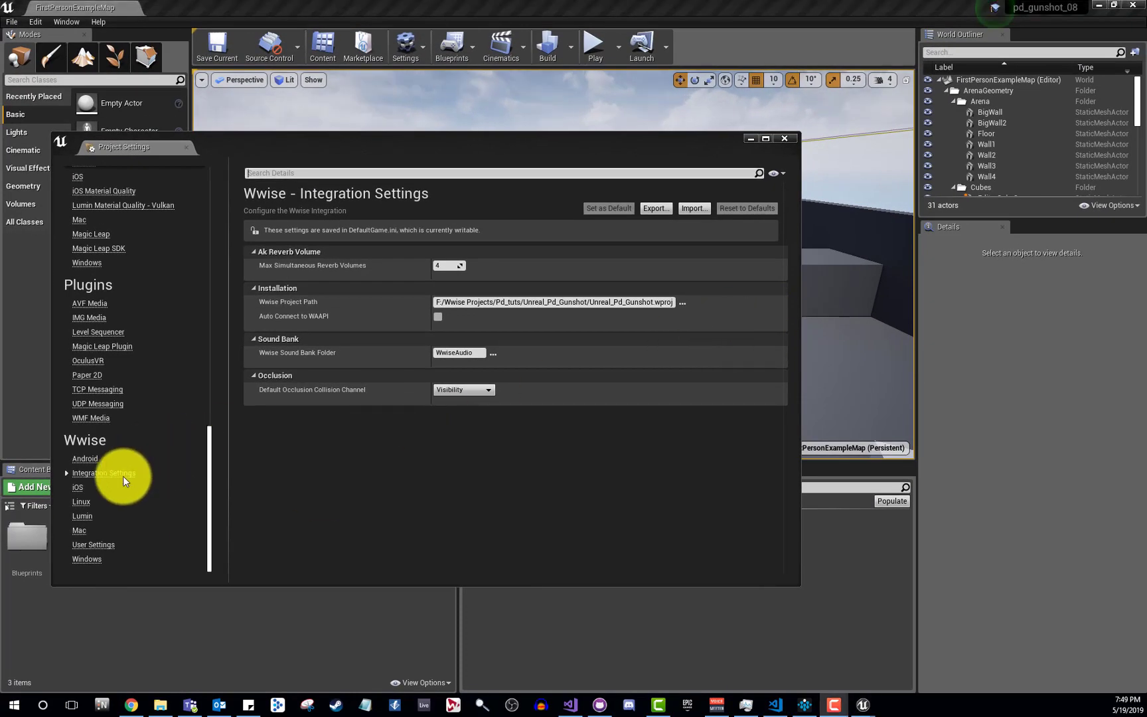
Check the Wwise Windows Installation Path in the Wwise User Settings and close the Project Settings
click(97, 550)
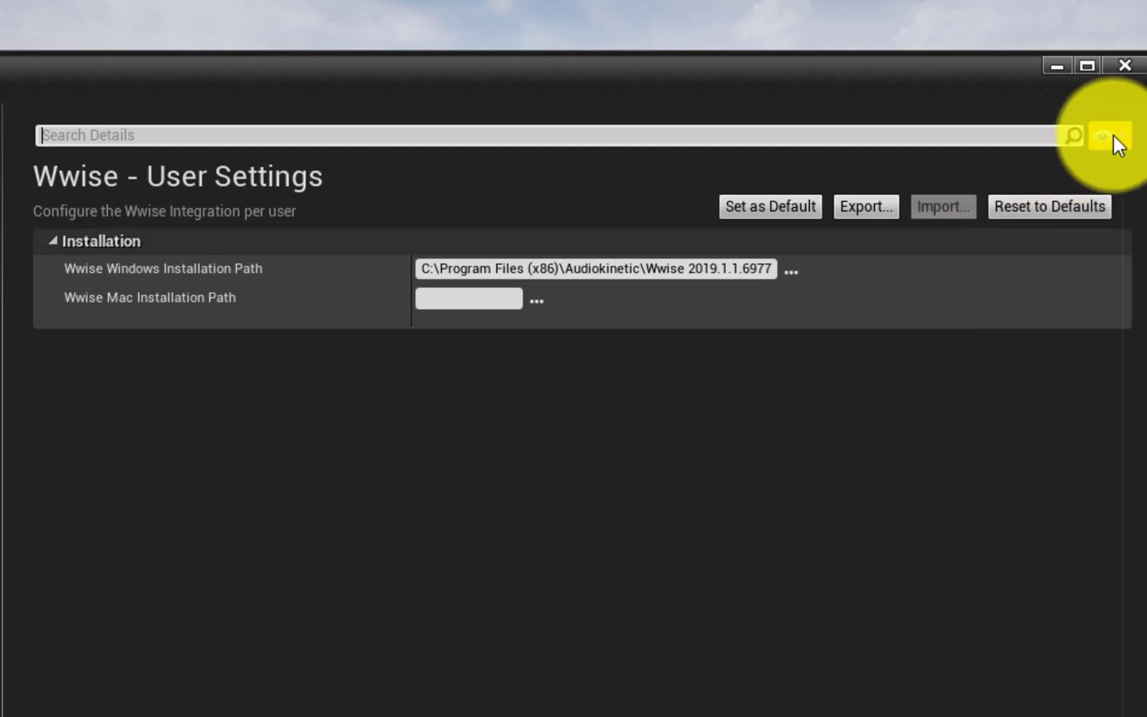
click(1125, 65)
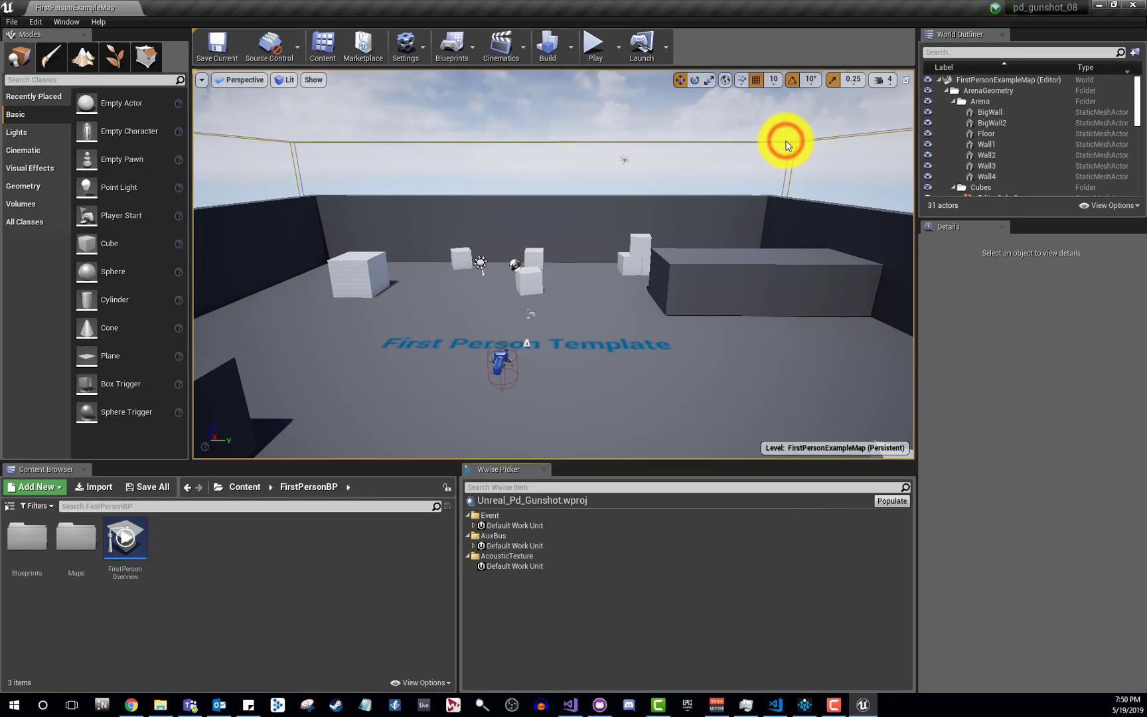
Close the Wwise Picker, reopen it and dock it beside the Content Browser
click(544, 469)
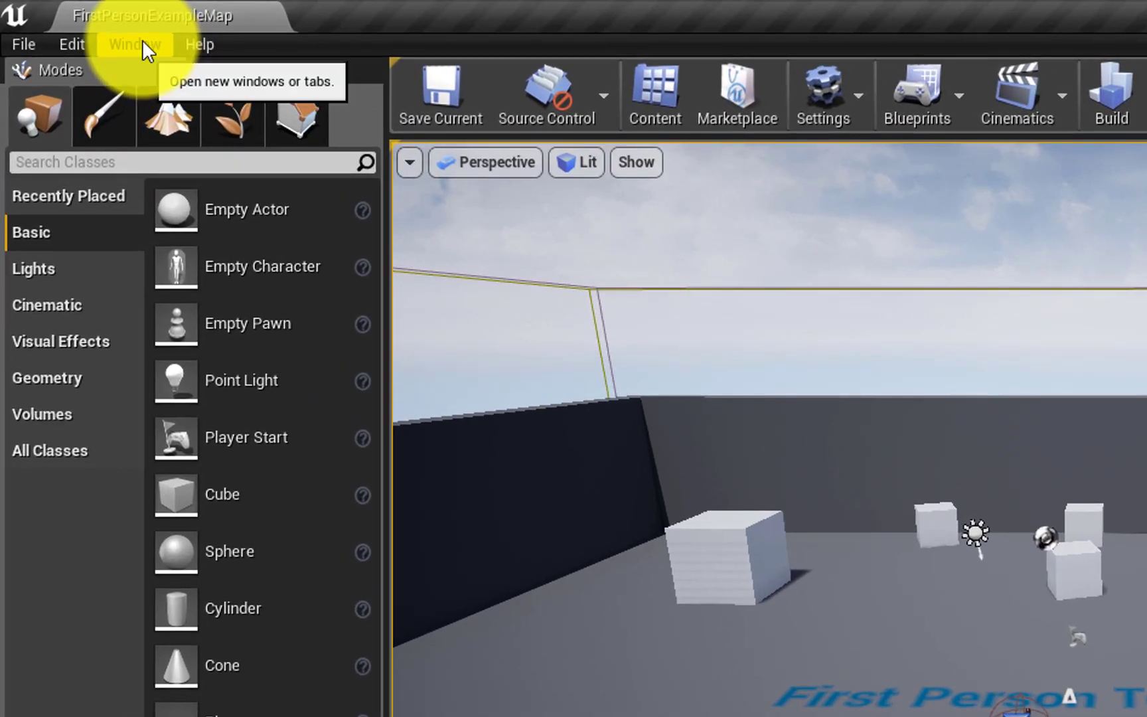
click(70, 22)
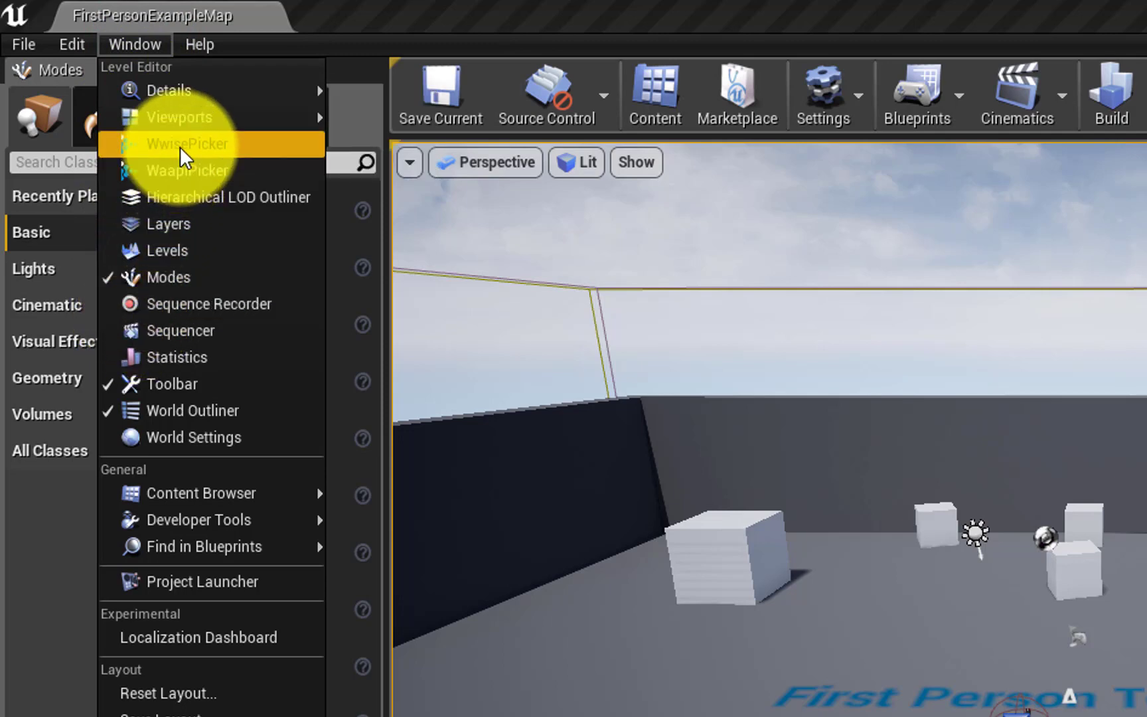
click(199, 144)
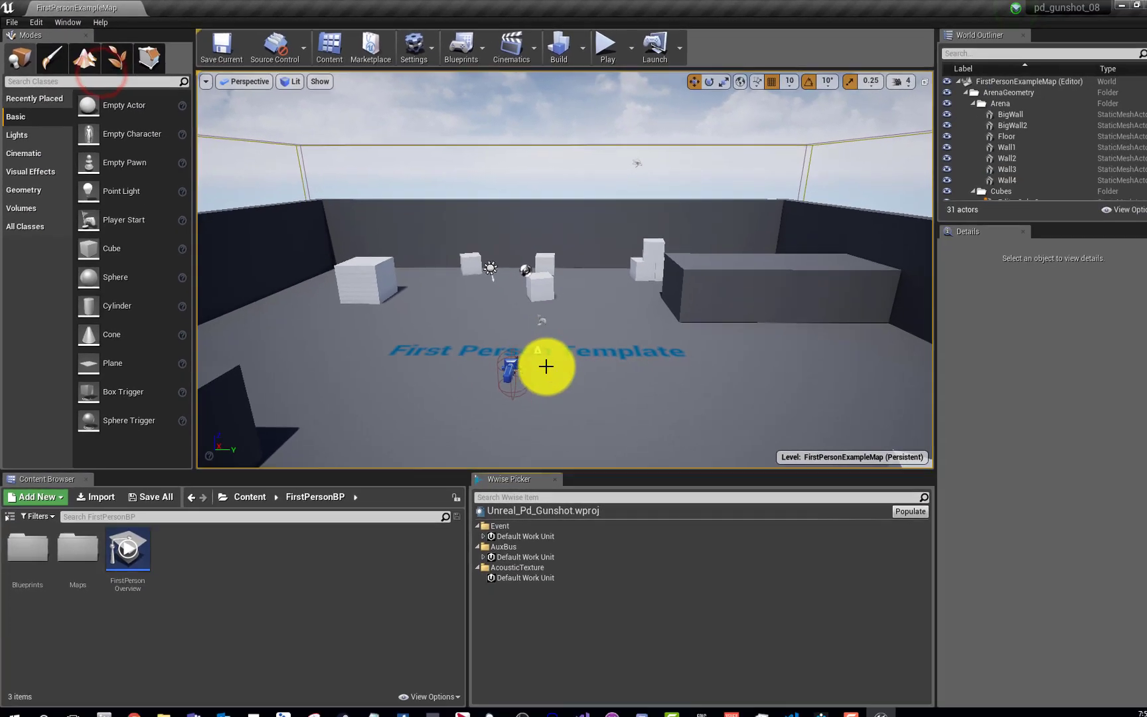
drag(507, 479, 631, 555)
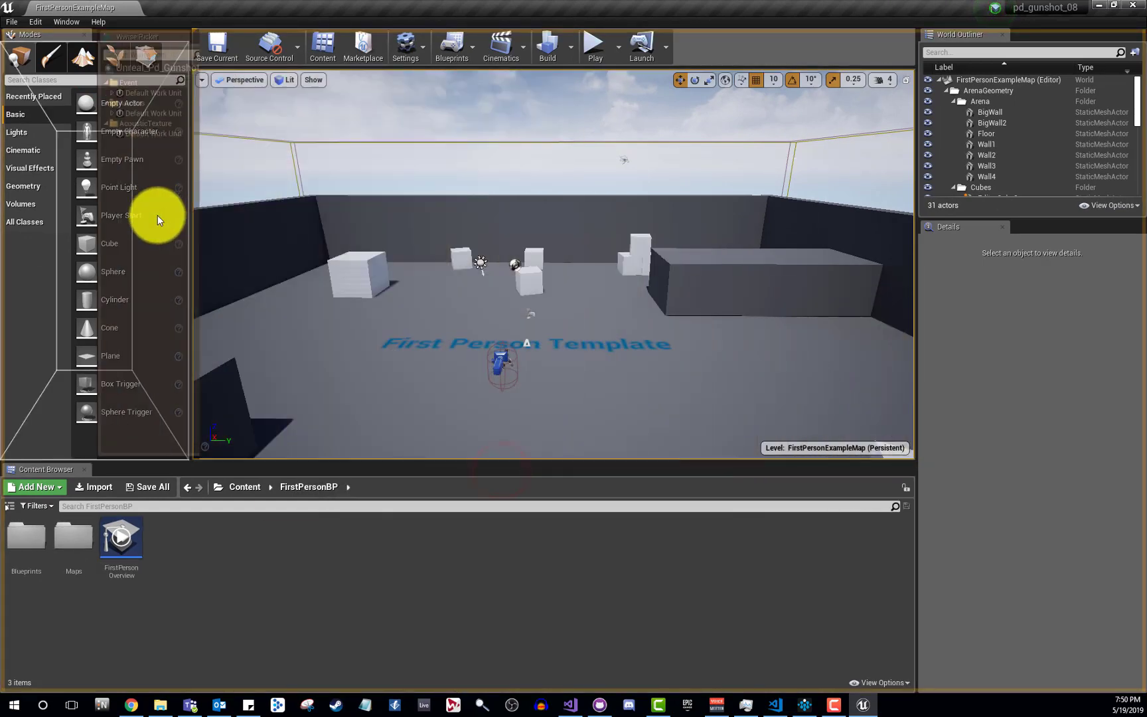
drag(839, 575, 870, 572)
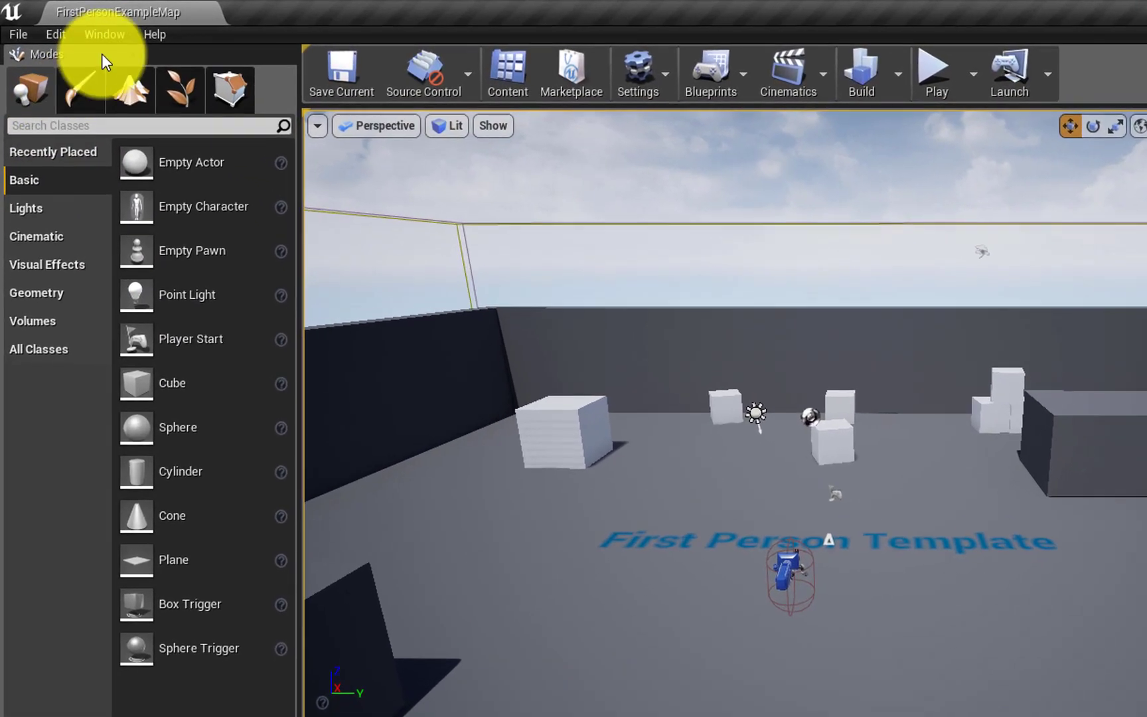
Open the Output Log from the developer tools
click(66, 23)
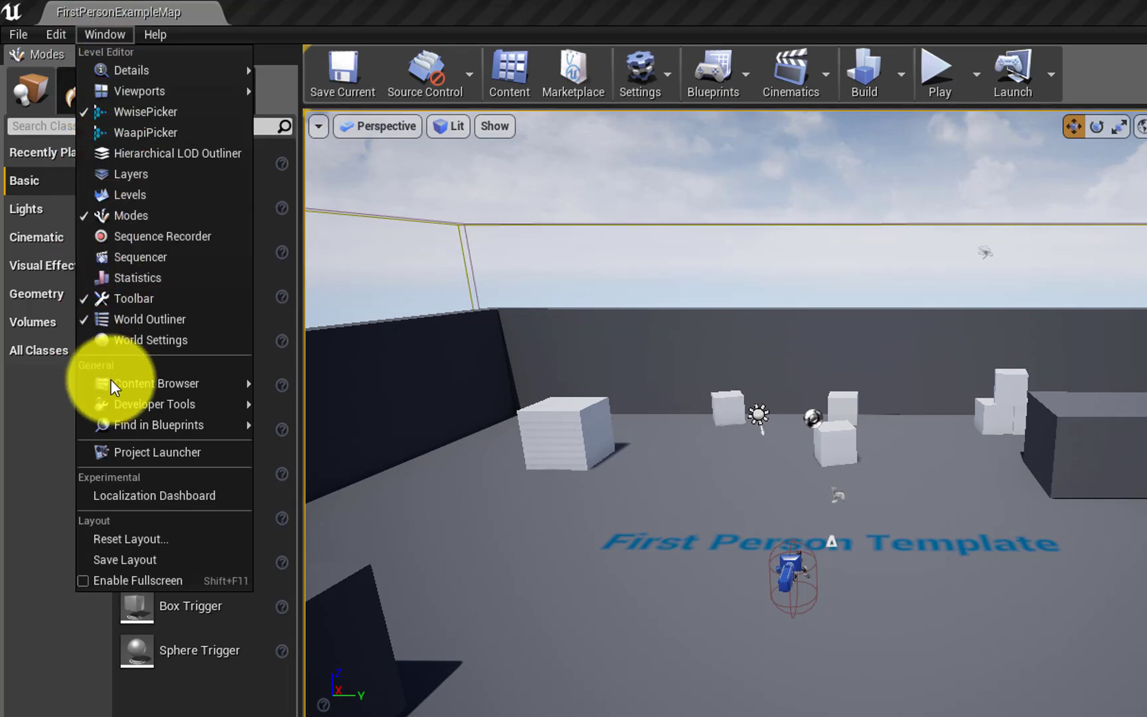
mouse_move(246, 406)
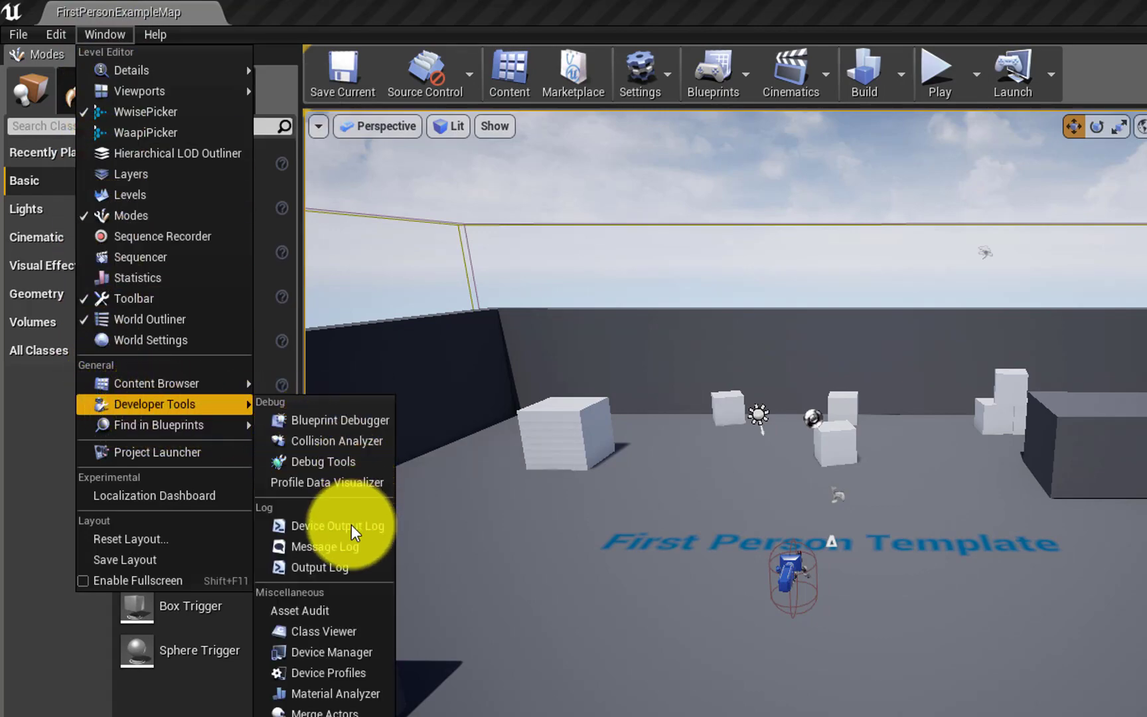
click(341, 570)
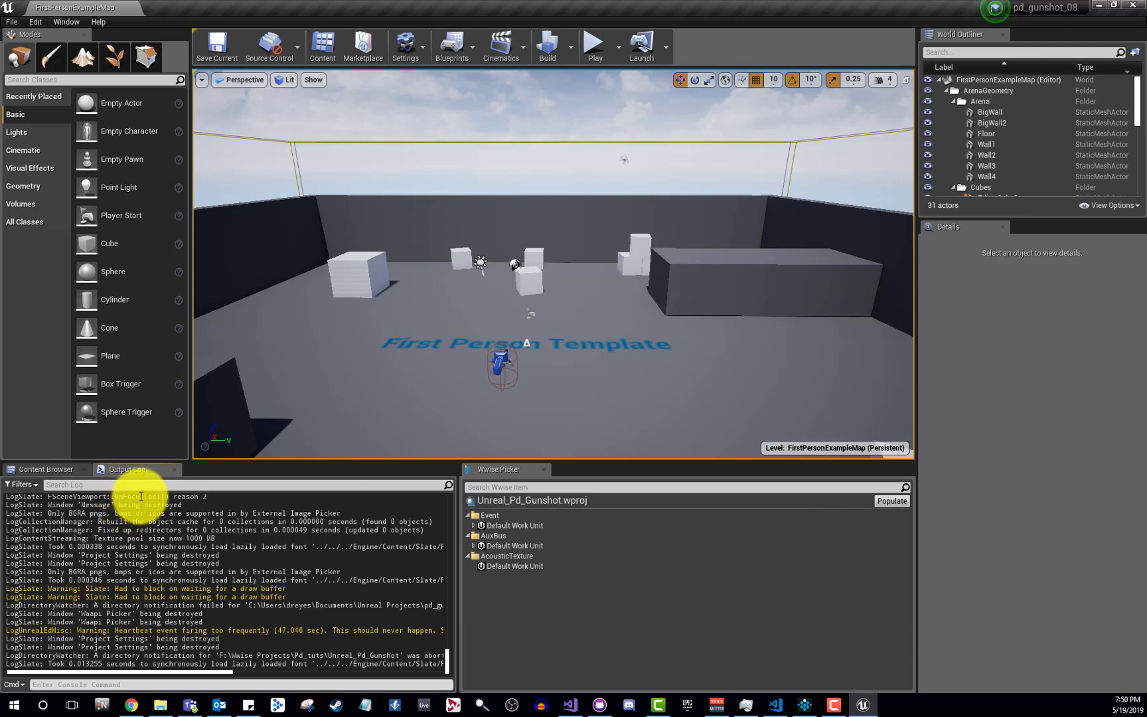
Create a folder named Audio inside FirstPersonBP in the Content Browser
click(53, 471)
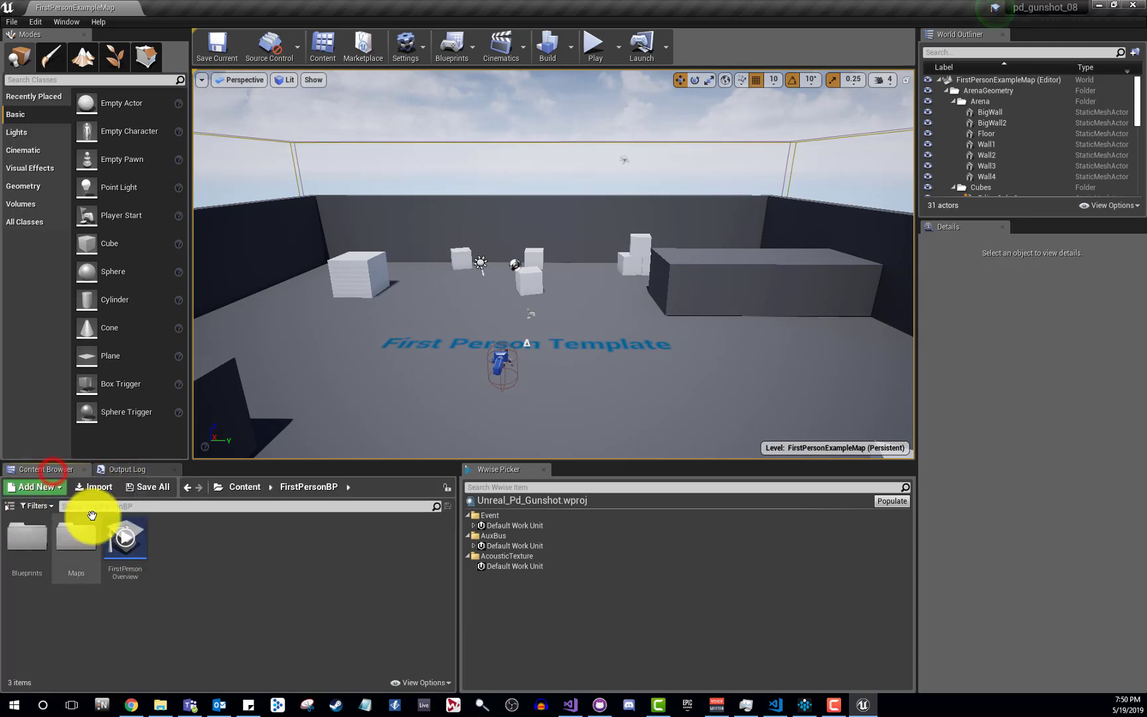
right_click(180, 537)
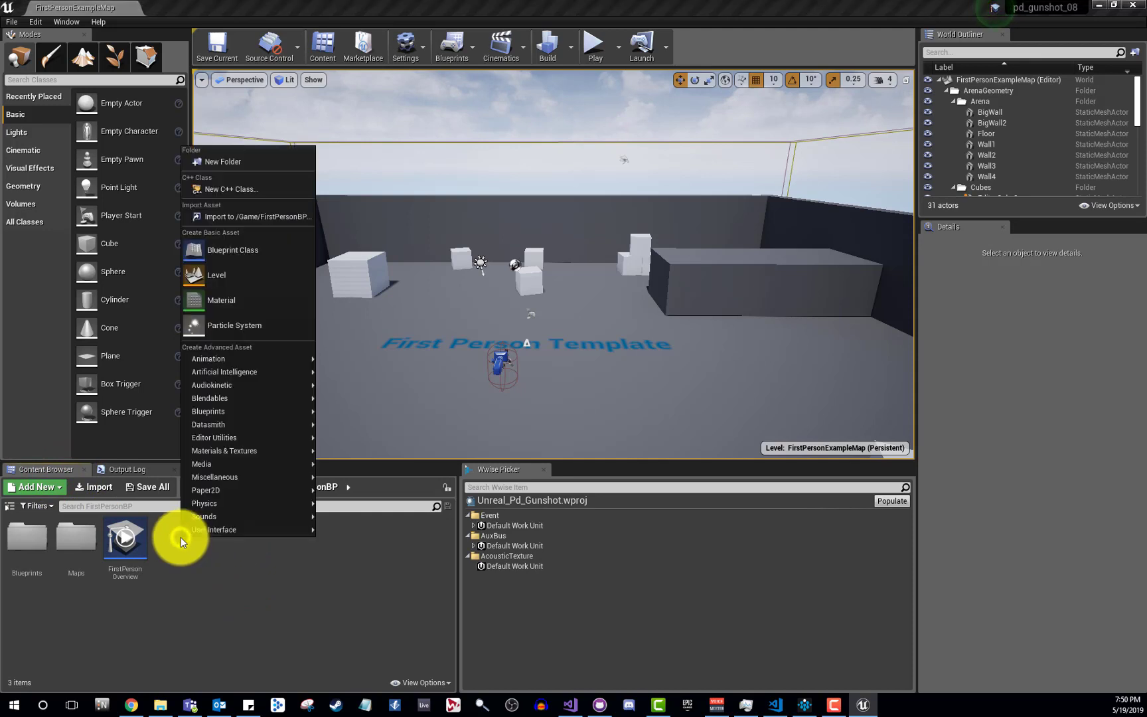
click(233, 167)
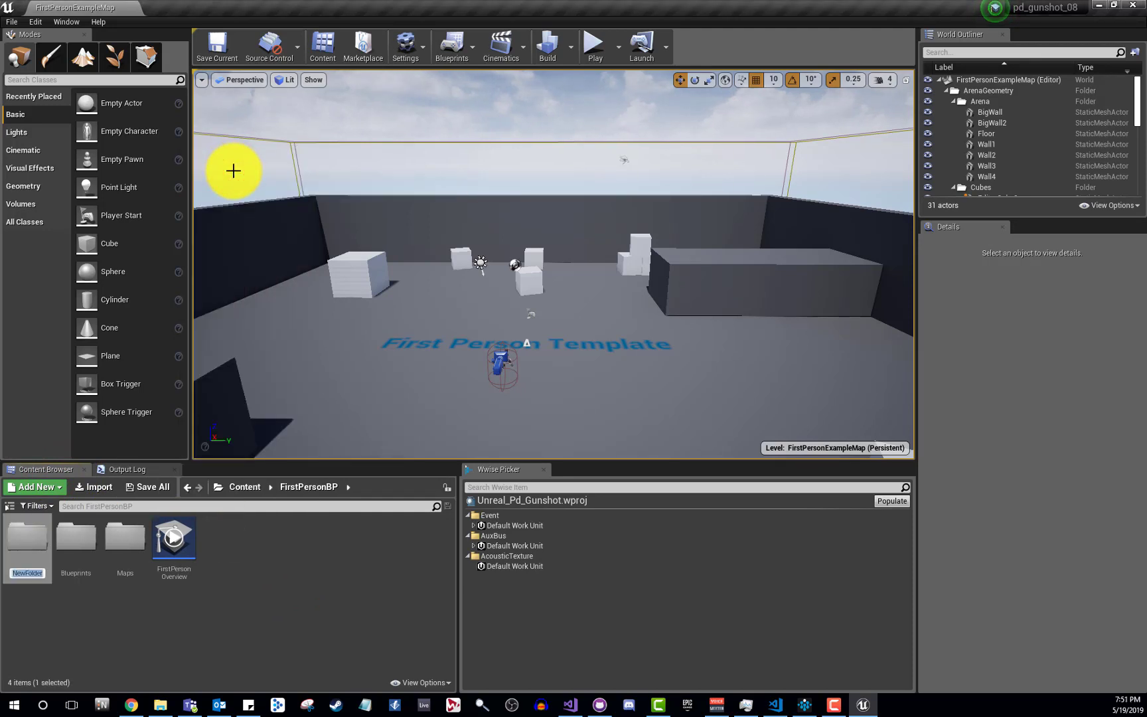
text(Audio)
key(Return)
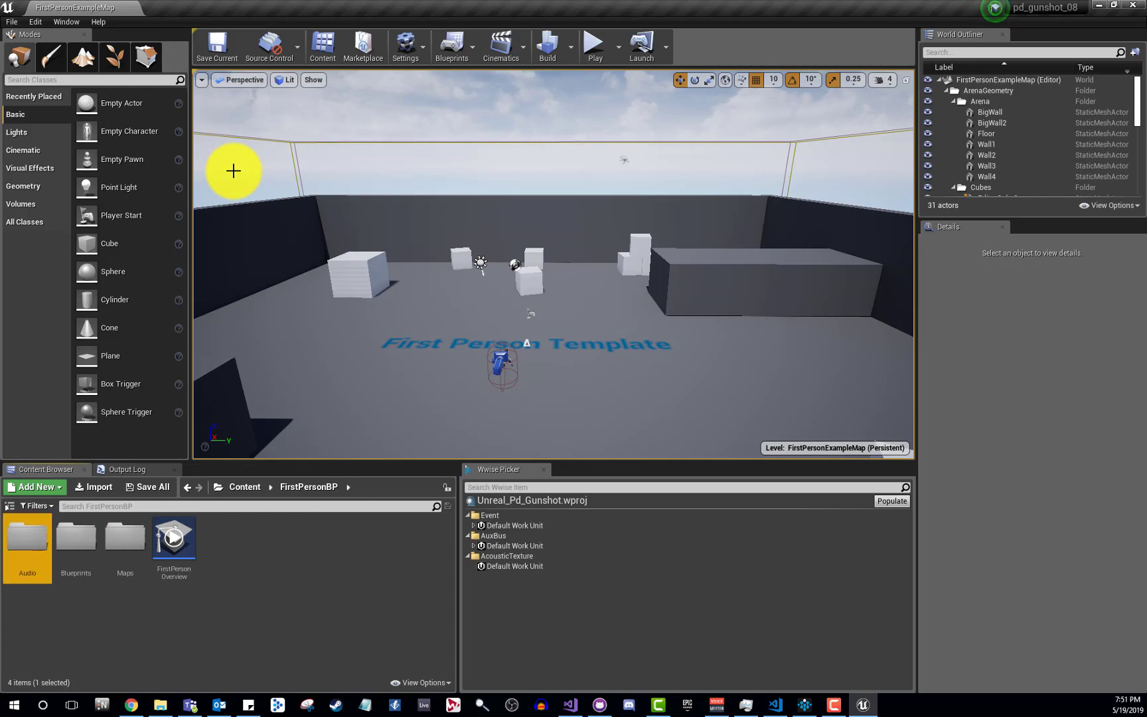
Create an Audiokinetic Bank named main inside the Audio folder
double_click(29, 542)
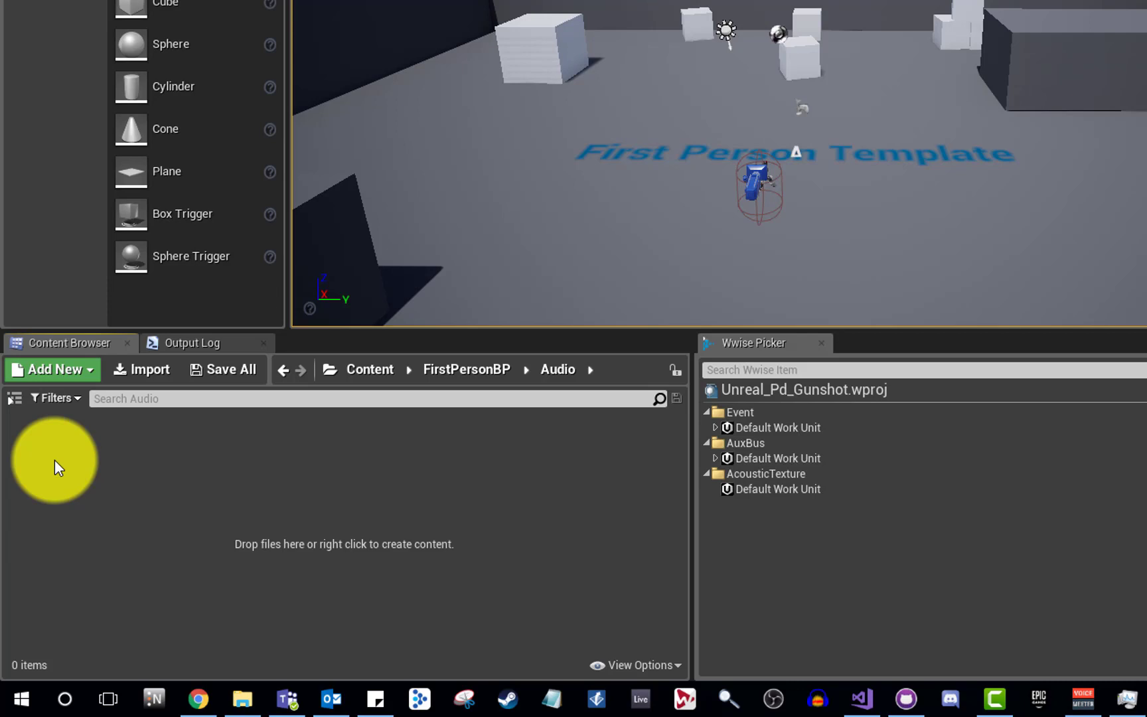
right_click(55, 460)
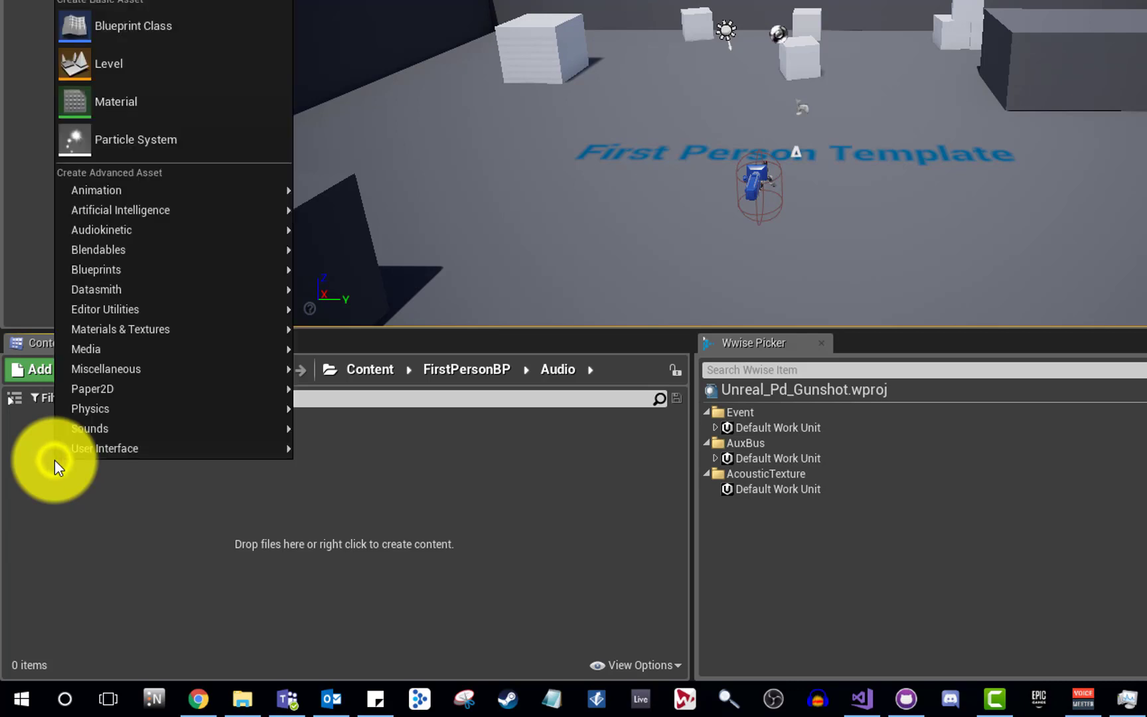
mouse_move(71, 448)
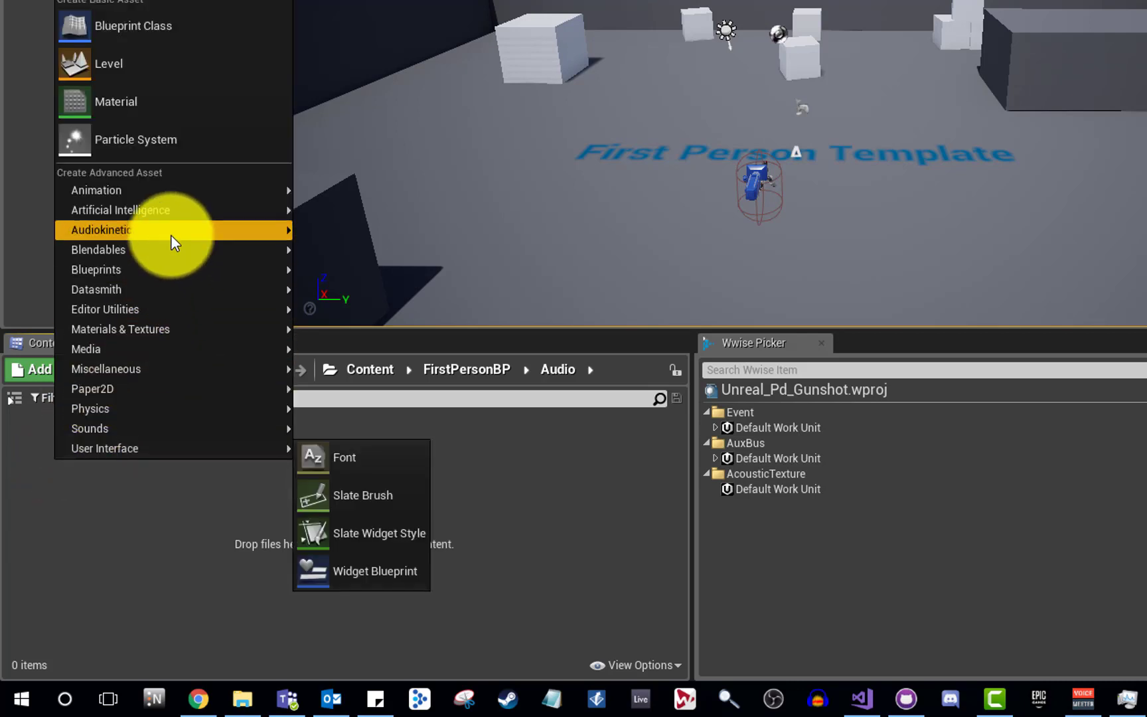
mouse_move(172, 234)
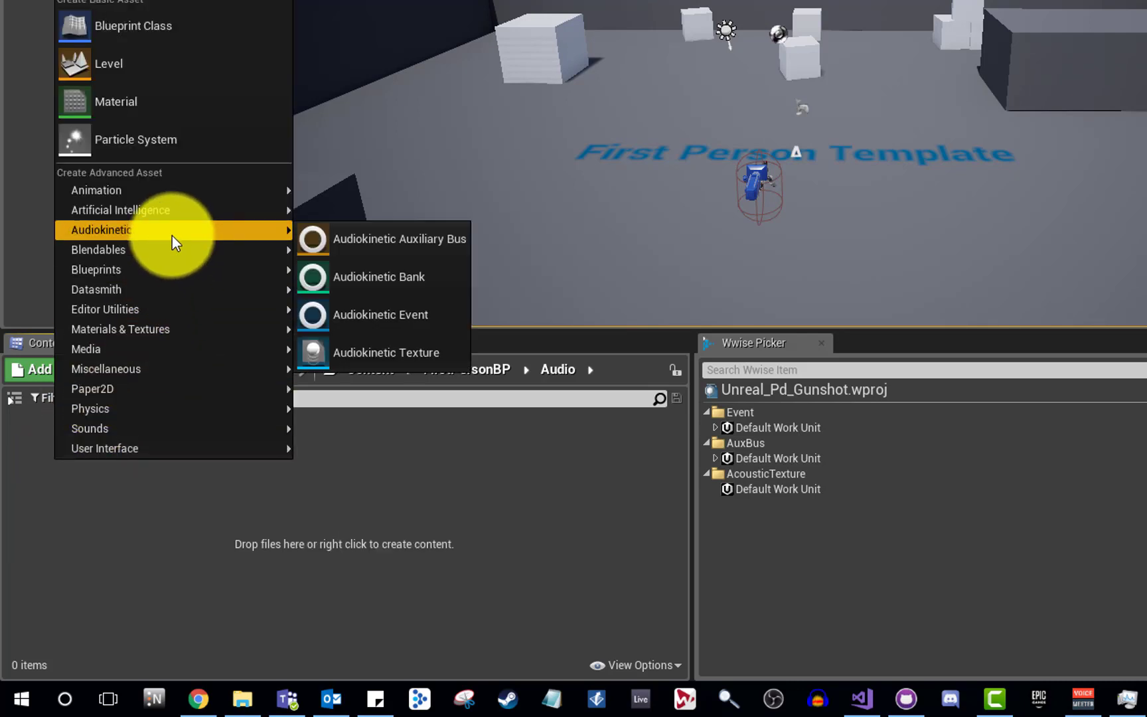
click(452, 292)
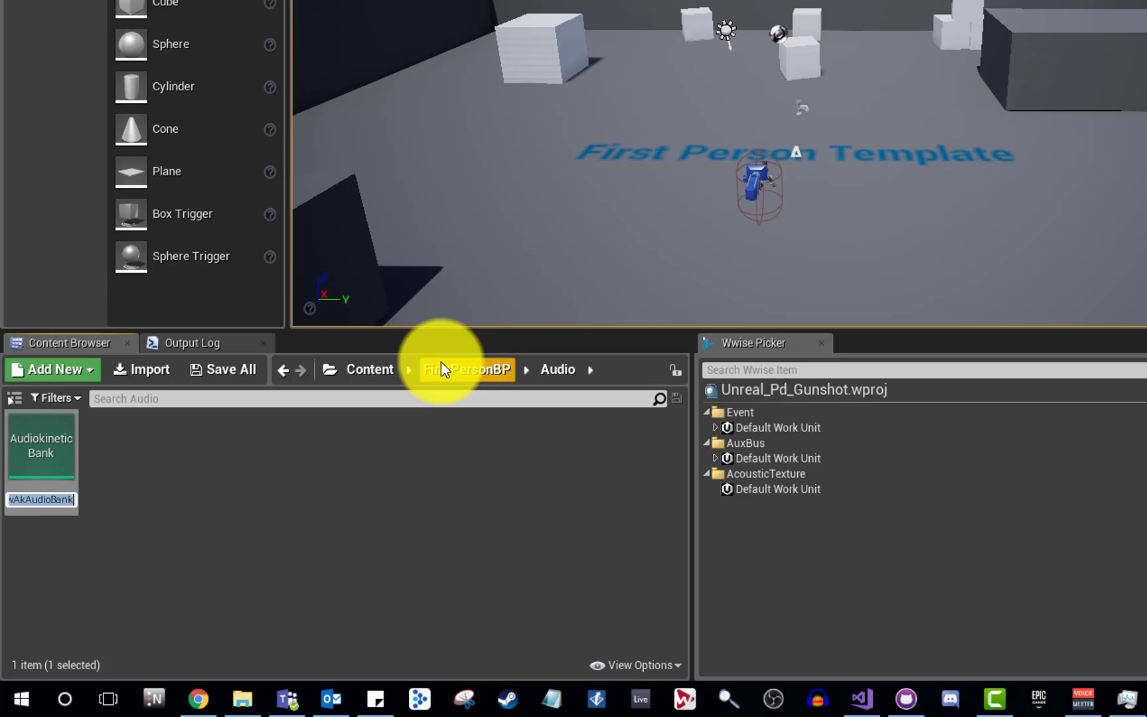
text(main)
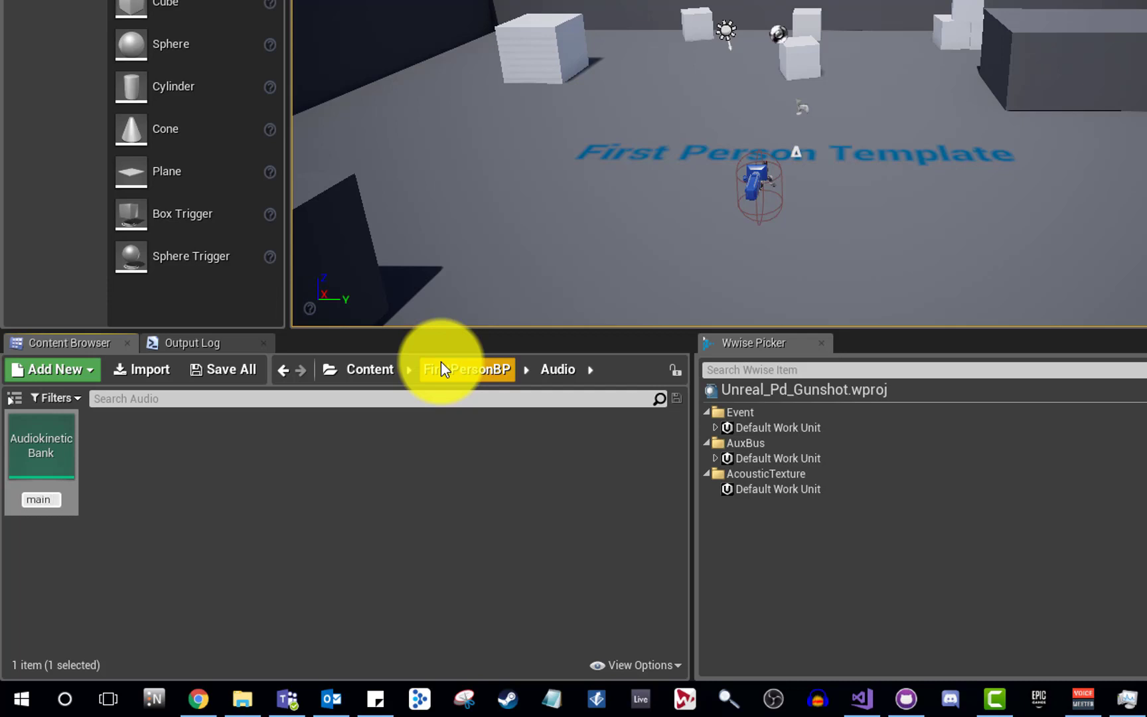
key(Return)
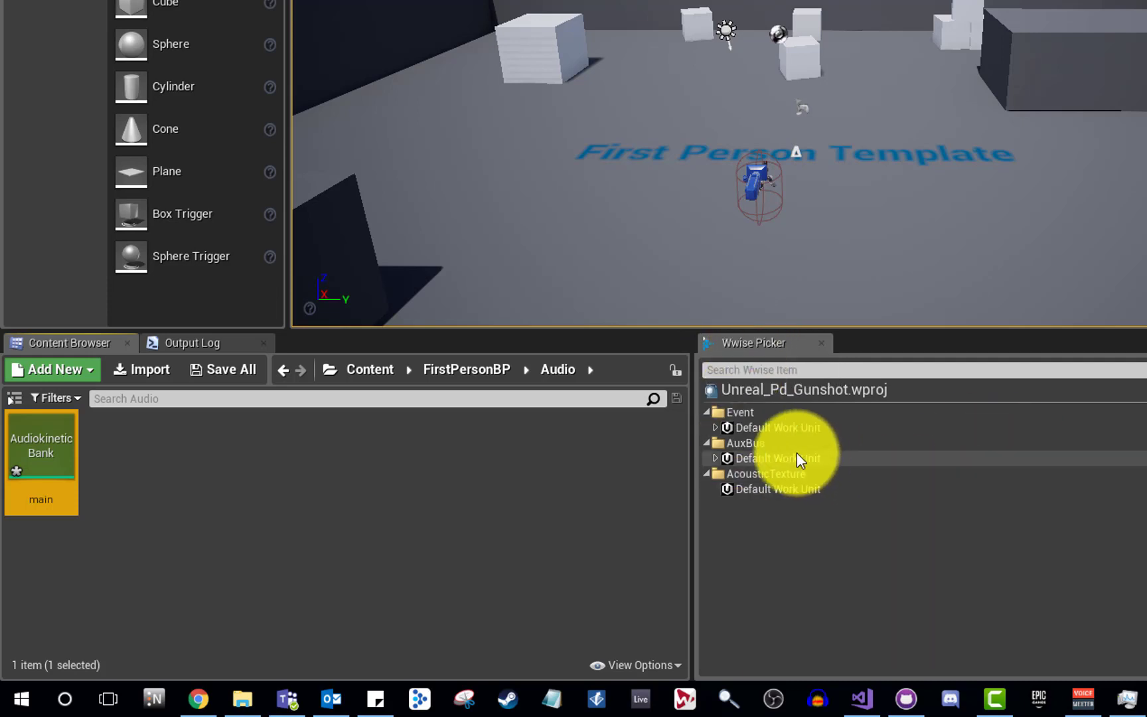
Expand the Event work unit in the Wwise Picker and compare it with the events in the Unreal_Pd_Gunshot project in Wwise
click(714, 427)
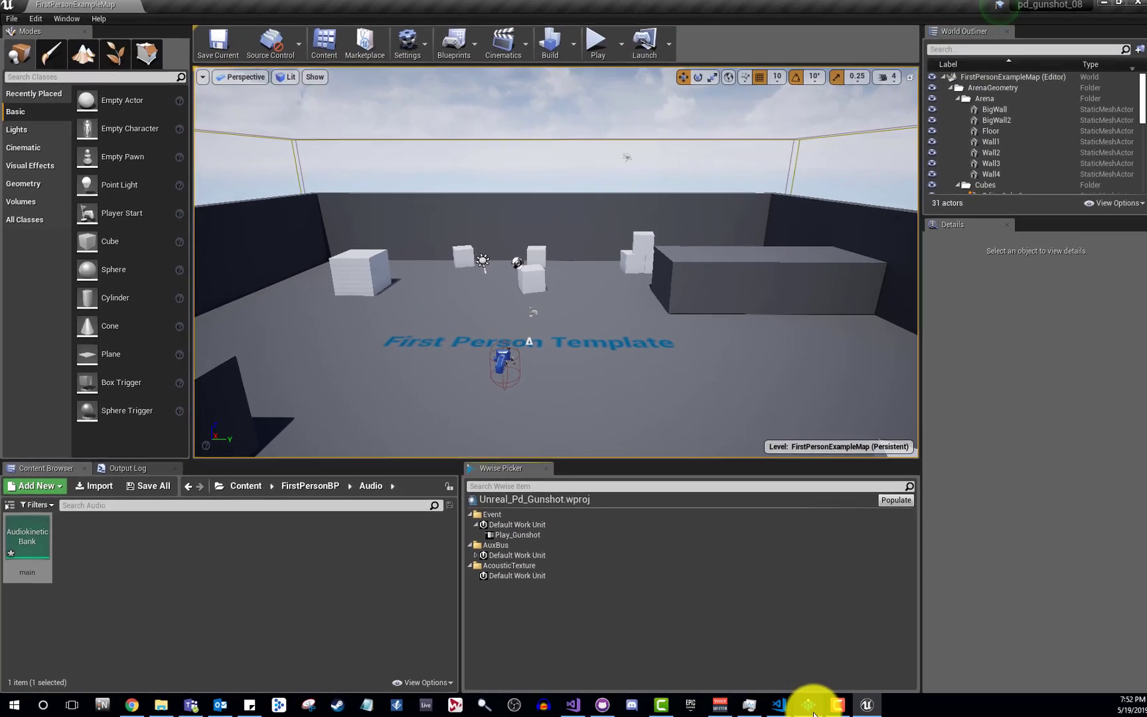
click(805, 703)
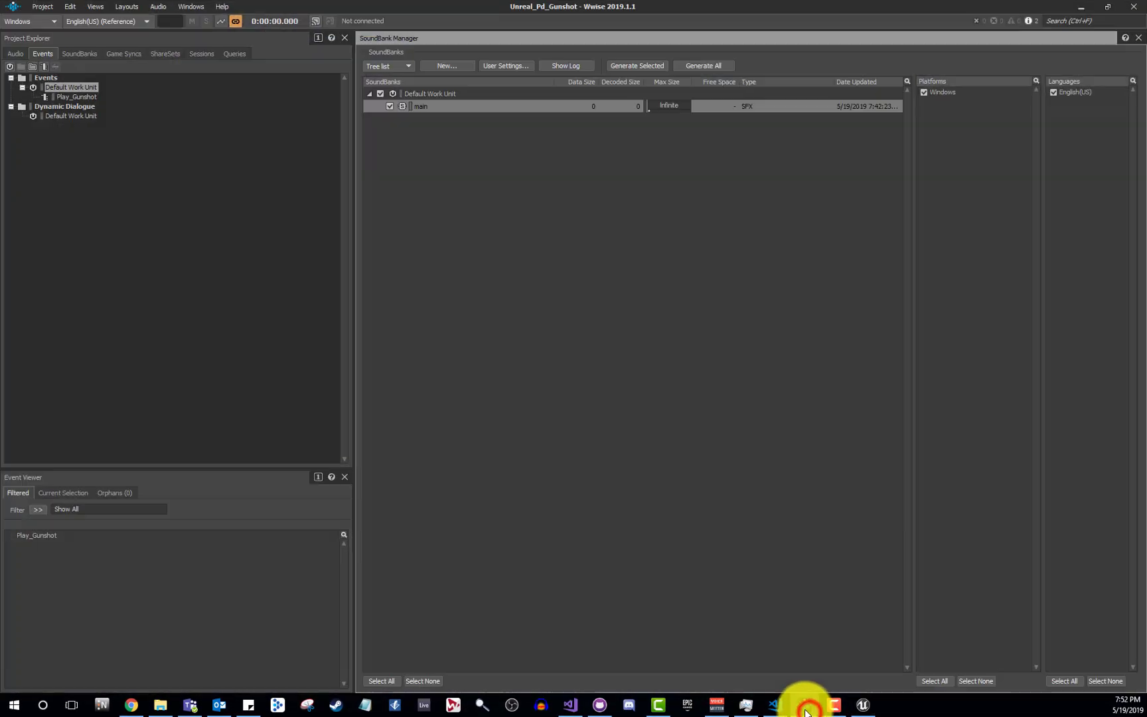
click(44, 56)
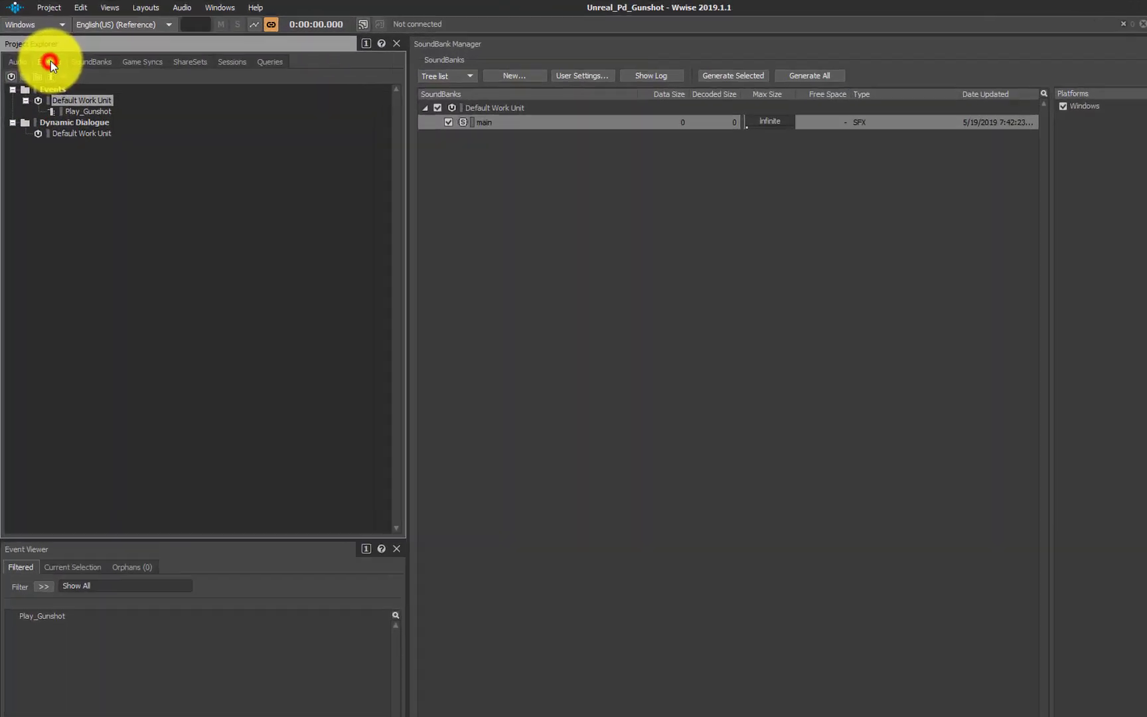
click(68, 89)
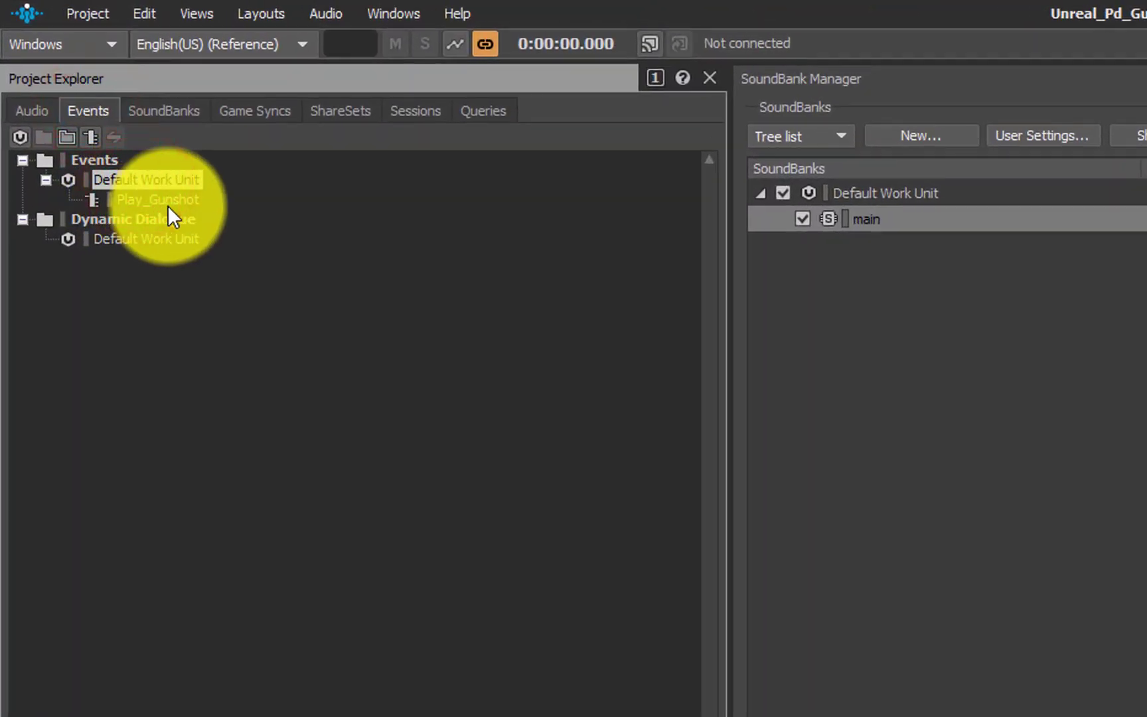
Return to the Unreal editor and add the Play_Gunshot event from the Wwise Picker to the Audio folder
click(163, 201)
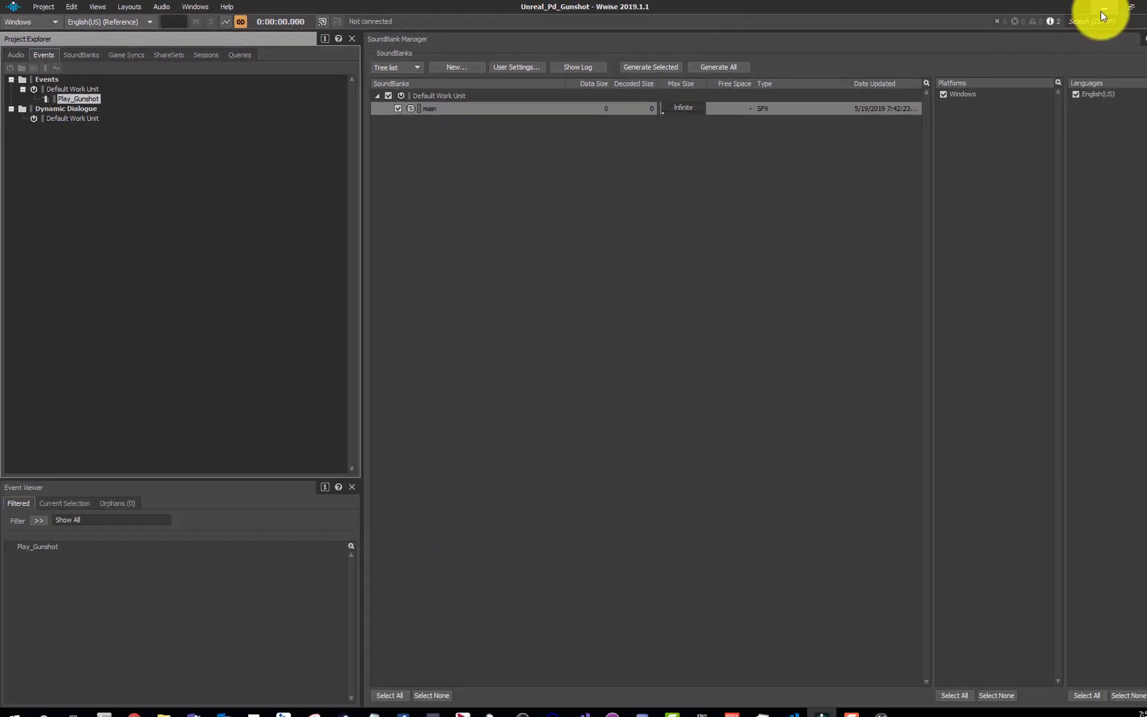
click(1100, 11)
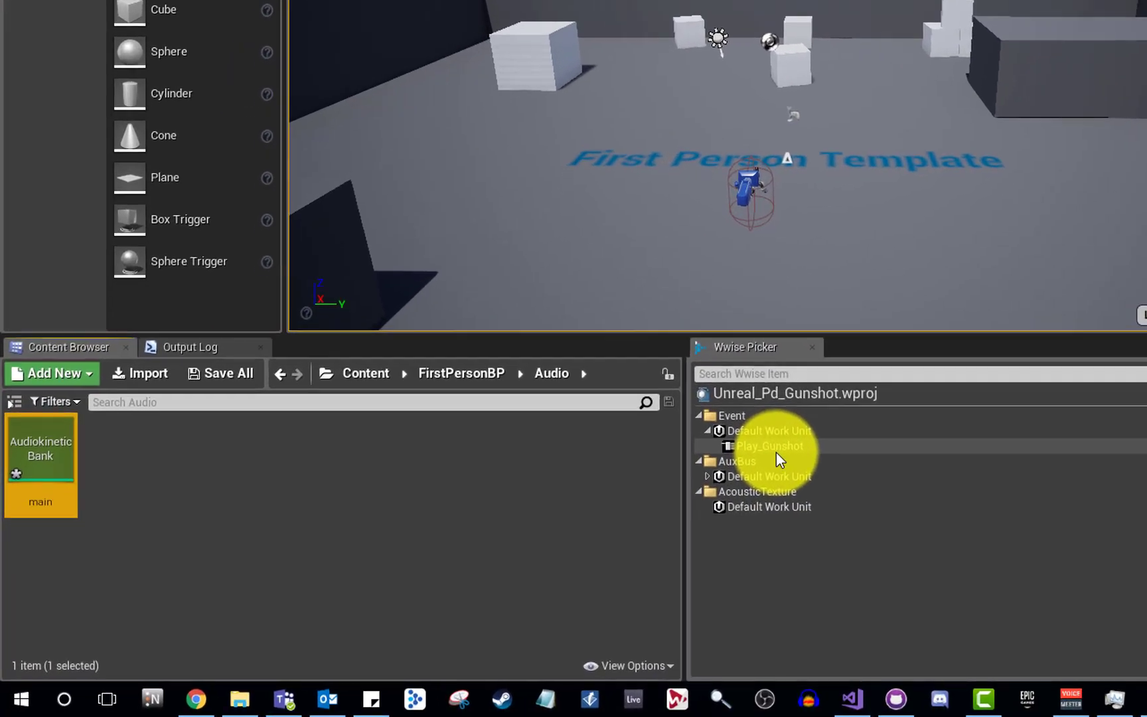
click(776, 448)
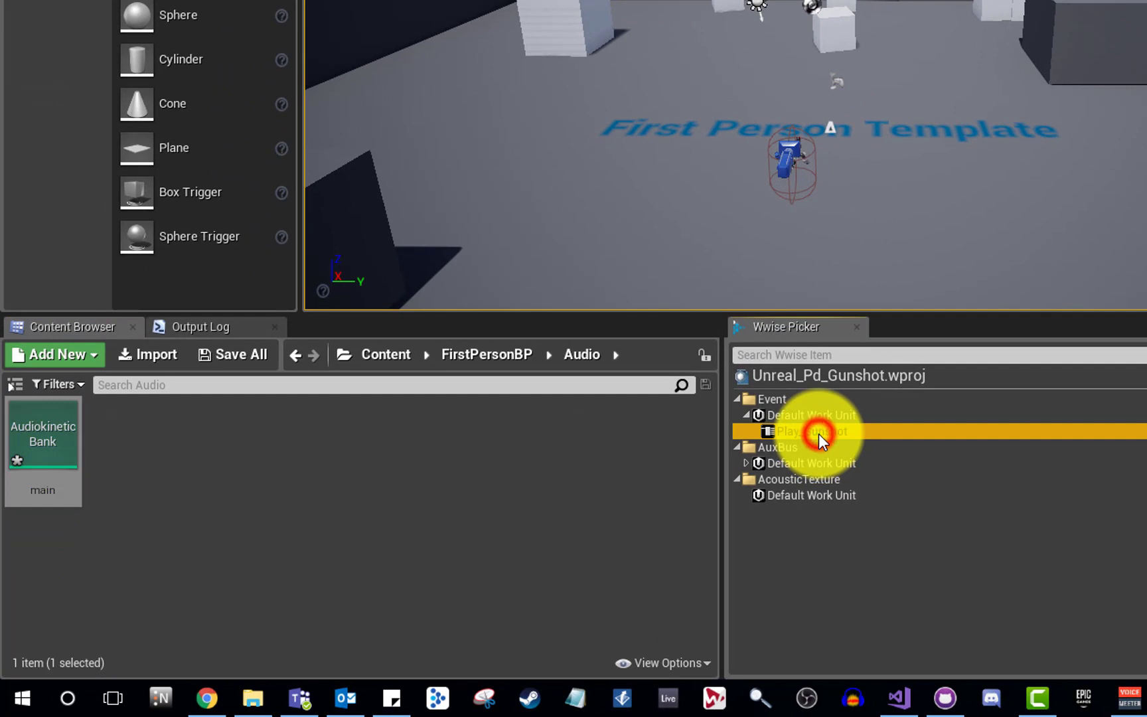
drag(818, 434, 156, 446)
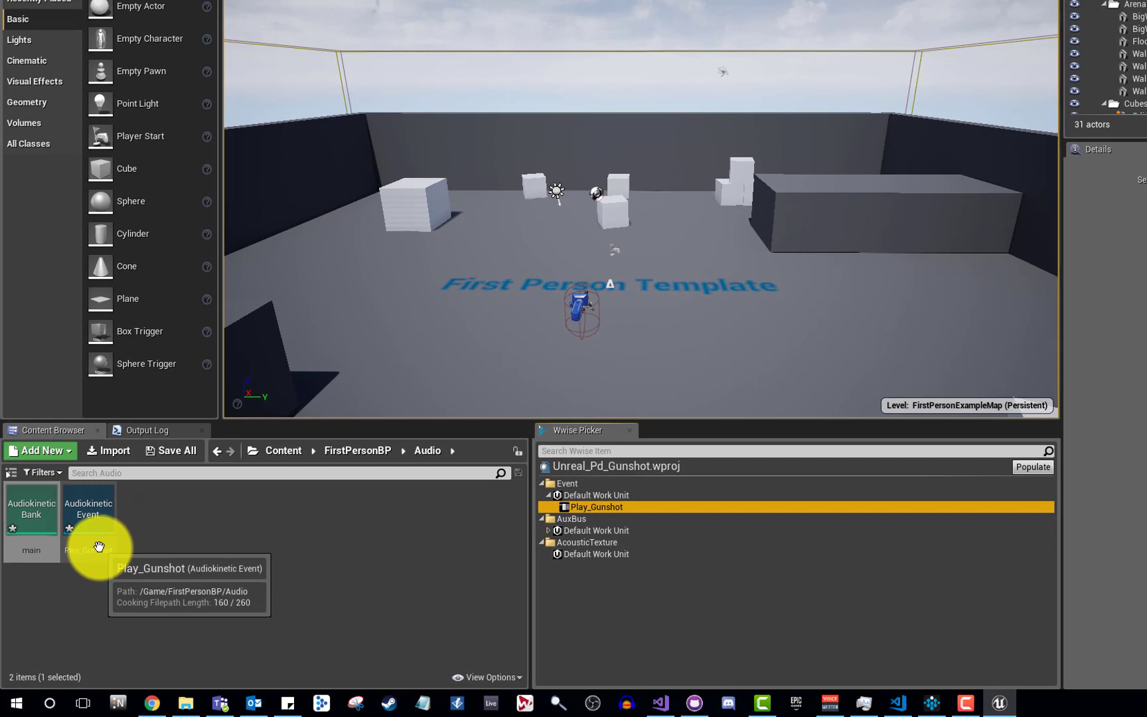
Set the Required Bank of the Play_Gunshot event to main and save all assets
double_click(98, 545)
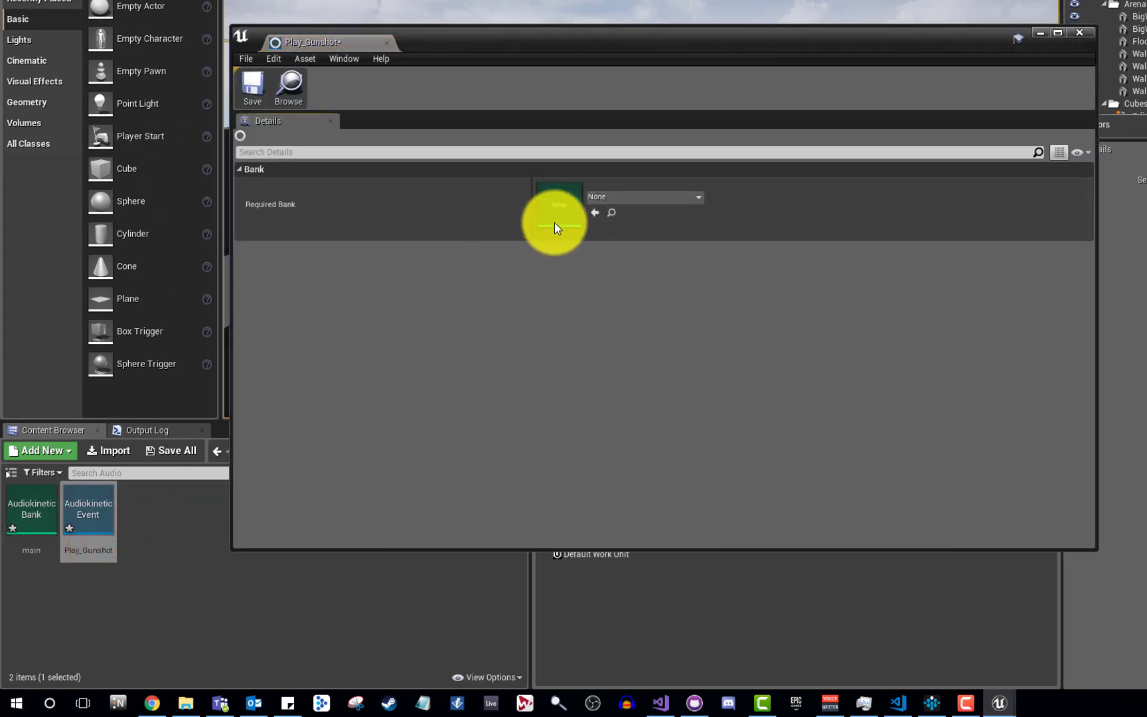
click(635, 202)
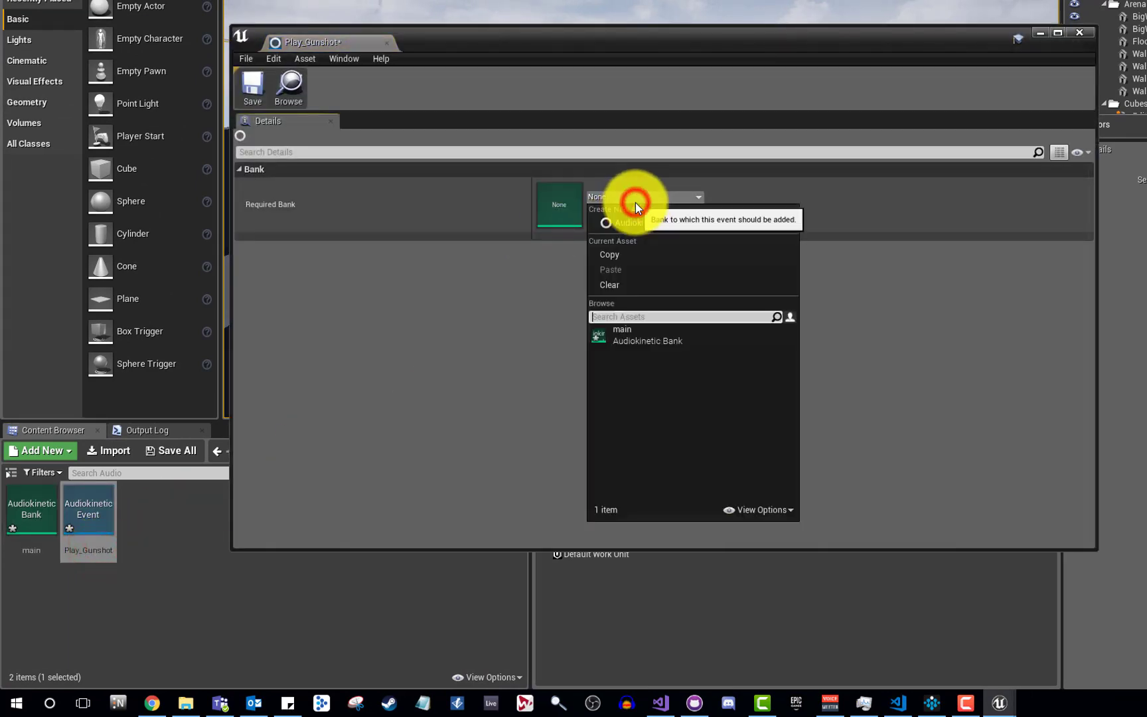
click(653, 344)
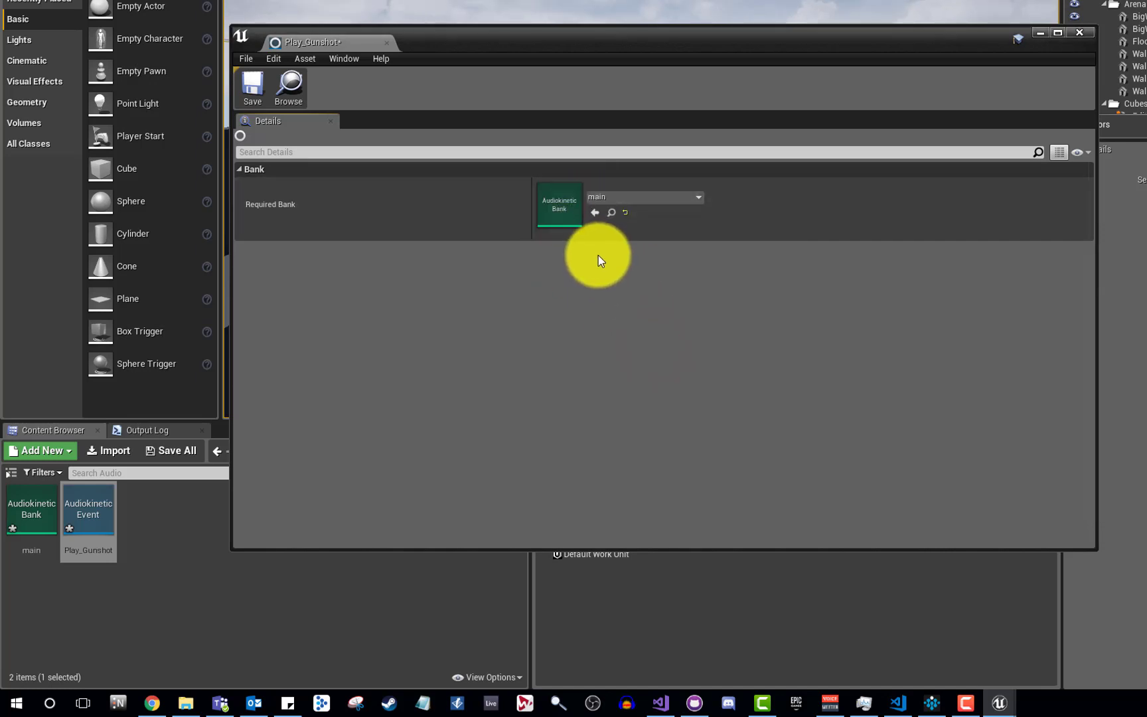
click(1088, 32)
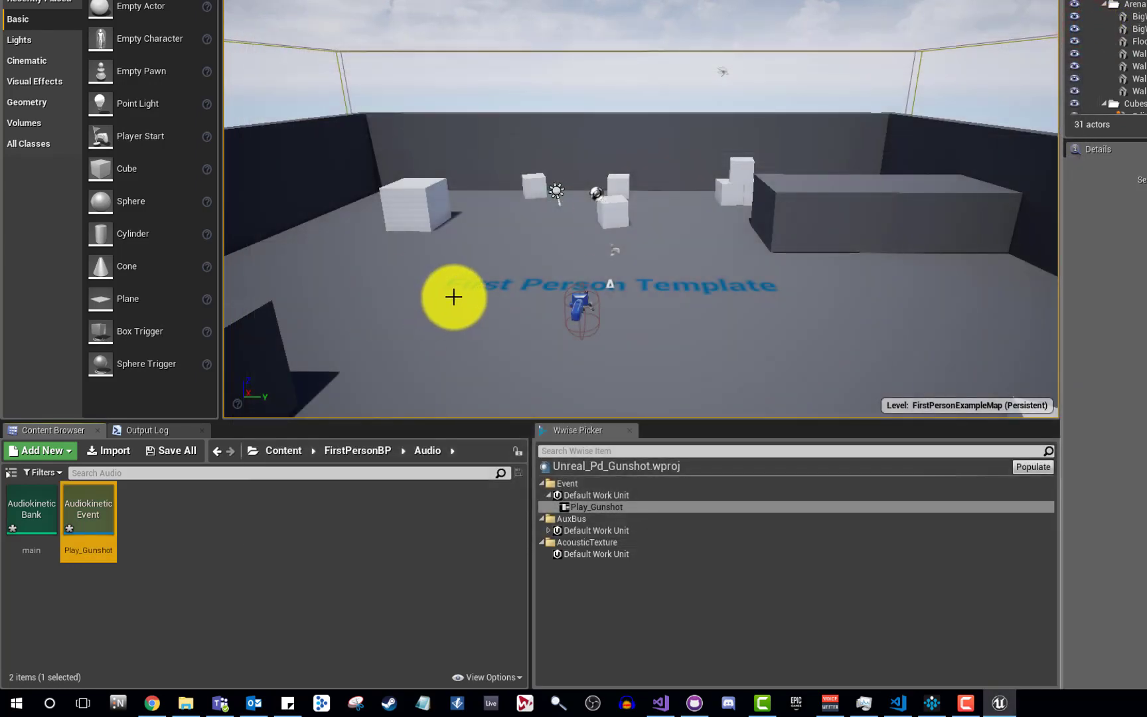
key(ctrl+shift+s)
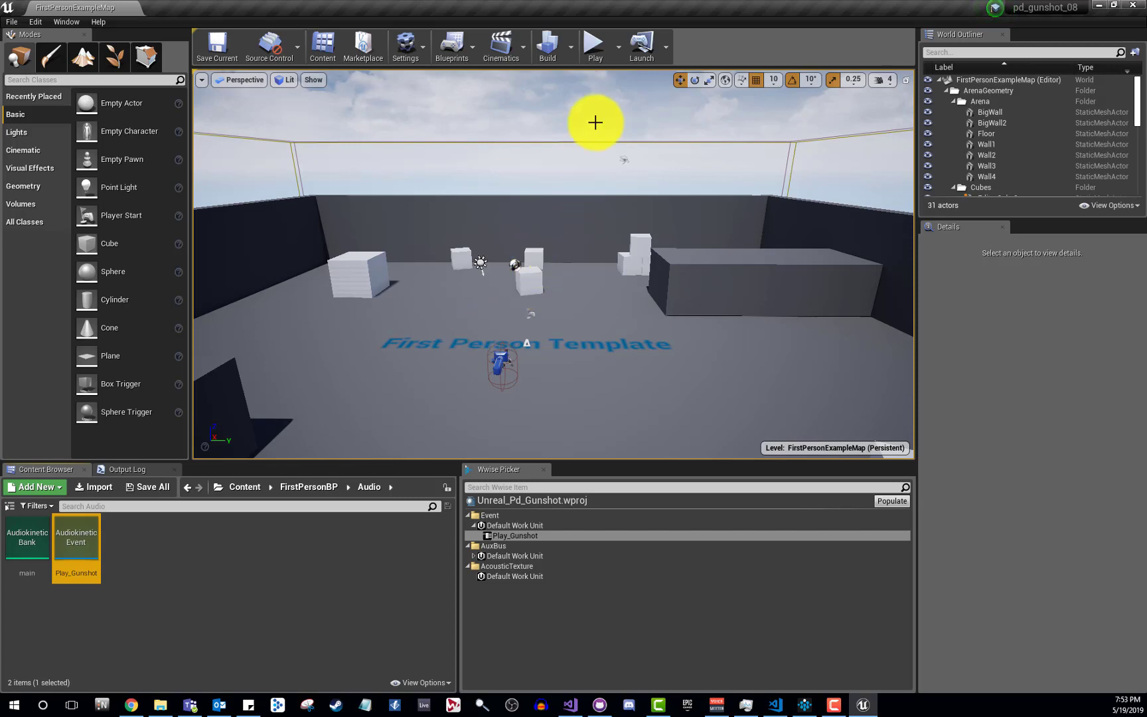
Play the level in the editor, fire the gun several times to hear its existing sound, and stop the session
click(593, 46)
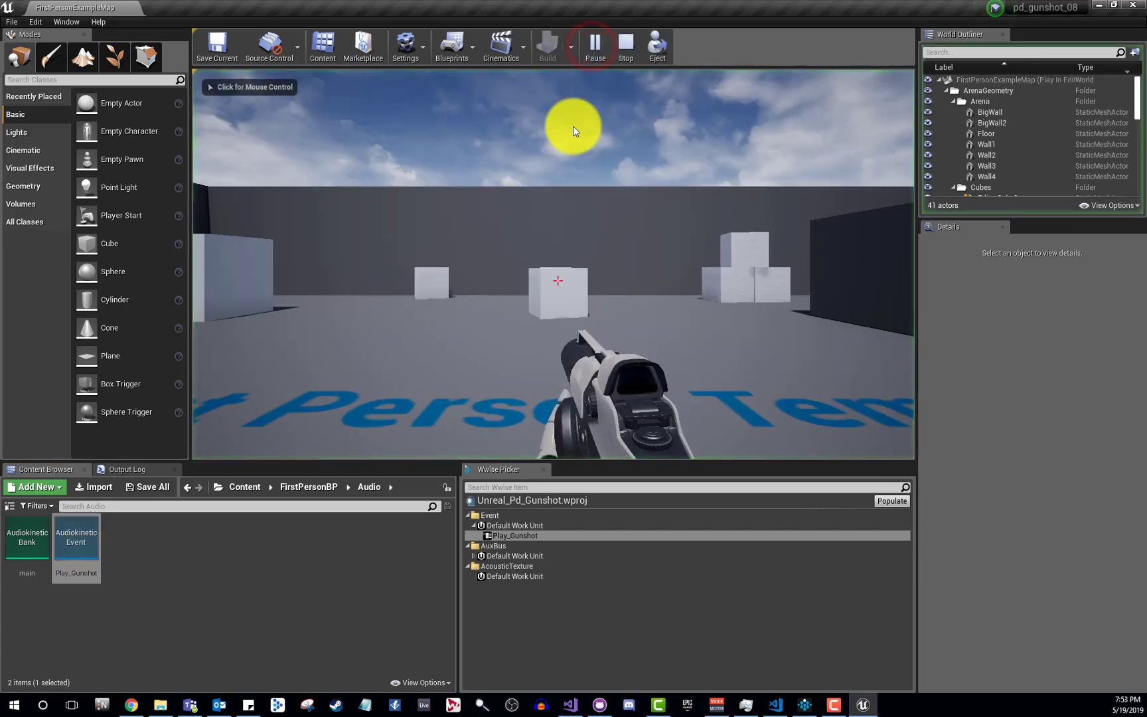
click(572, 285)
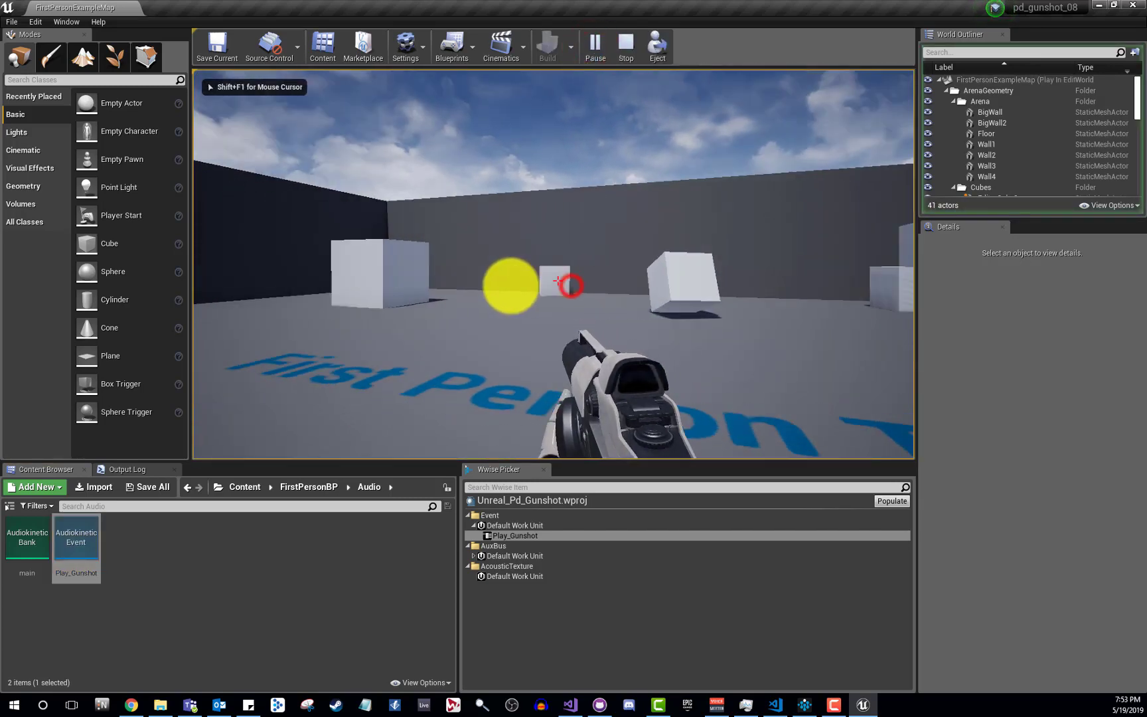
click(507, 285)
click(482, 284)
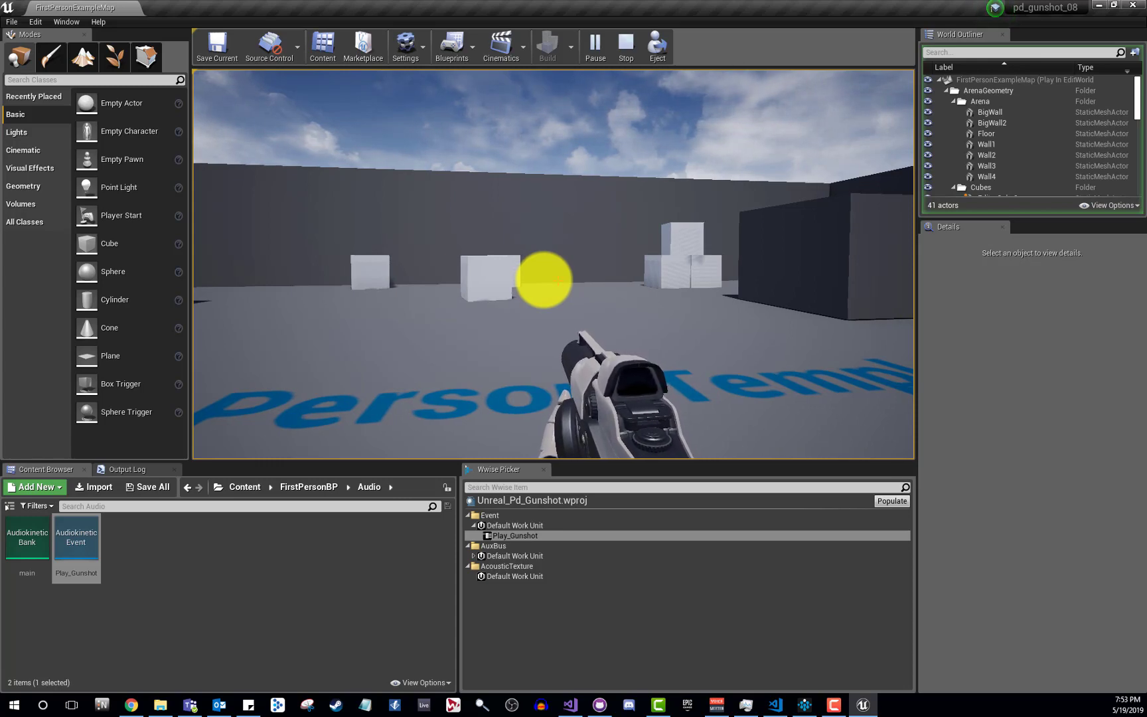
key(Escape)
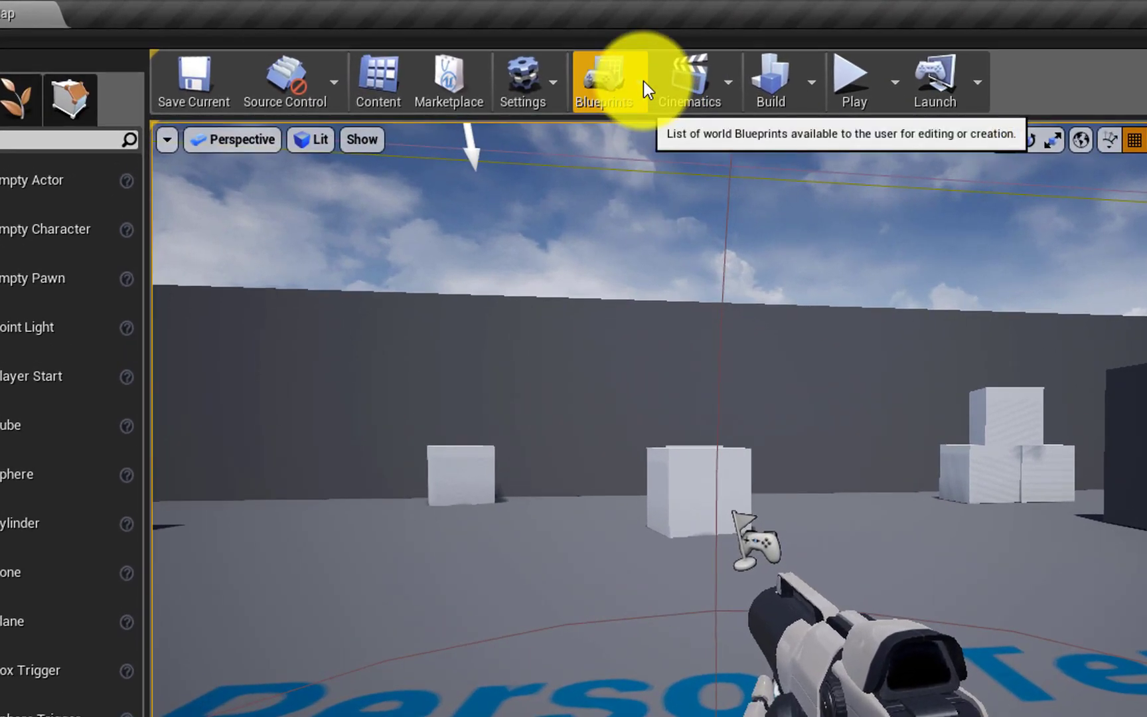
Open the FirstPersonCharacter Blueprint class and dock its editor beside the FirstPersonExampleMap tab
click(643, 81)
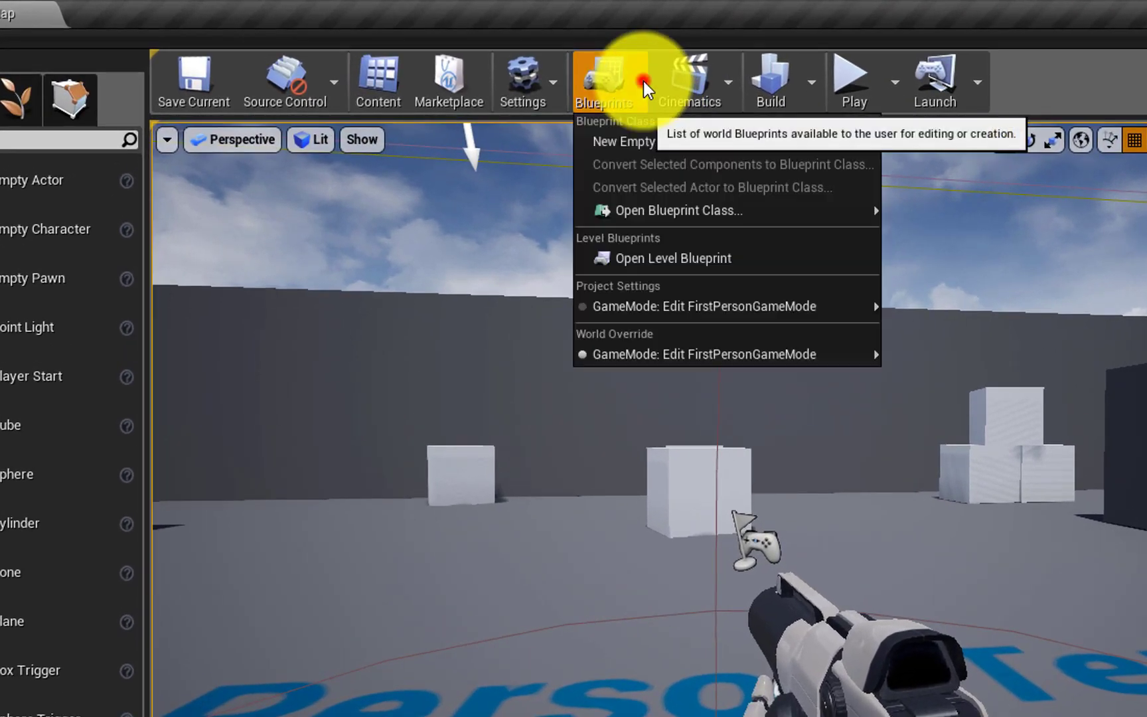
mouse_move(651, 211)
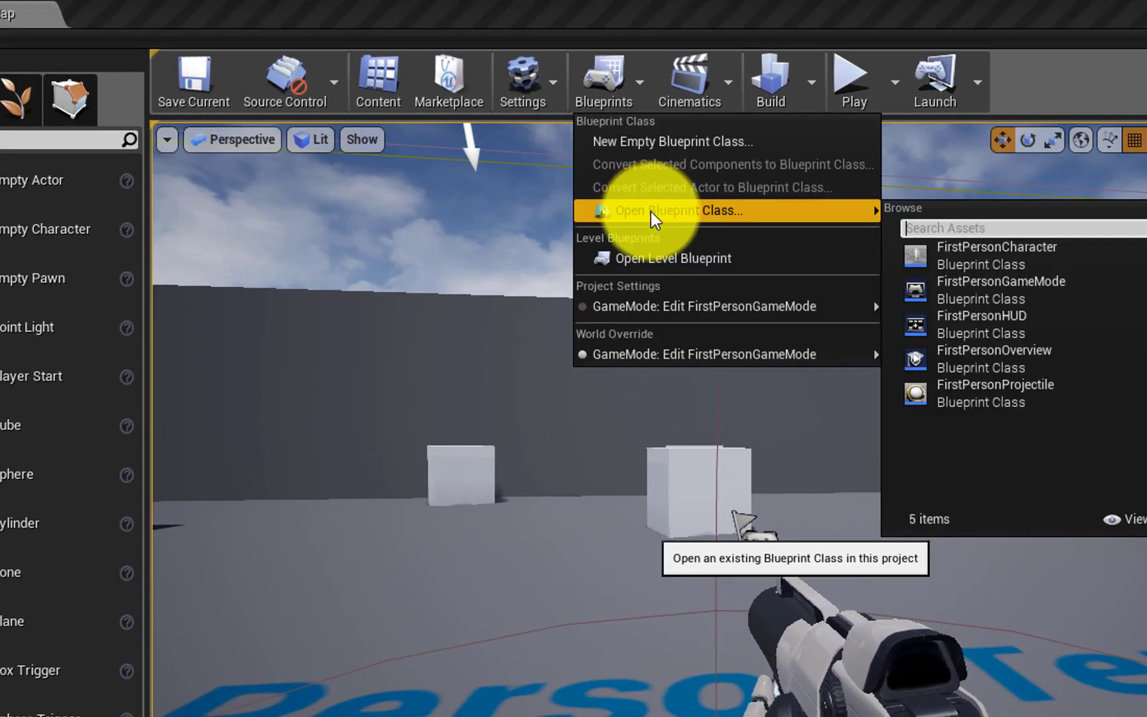
click(1031, 267)
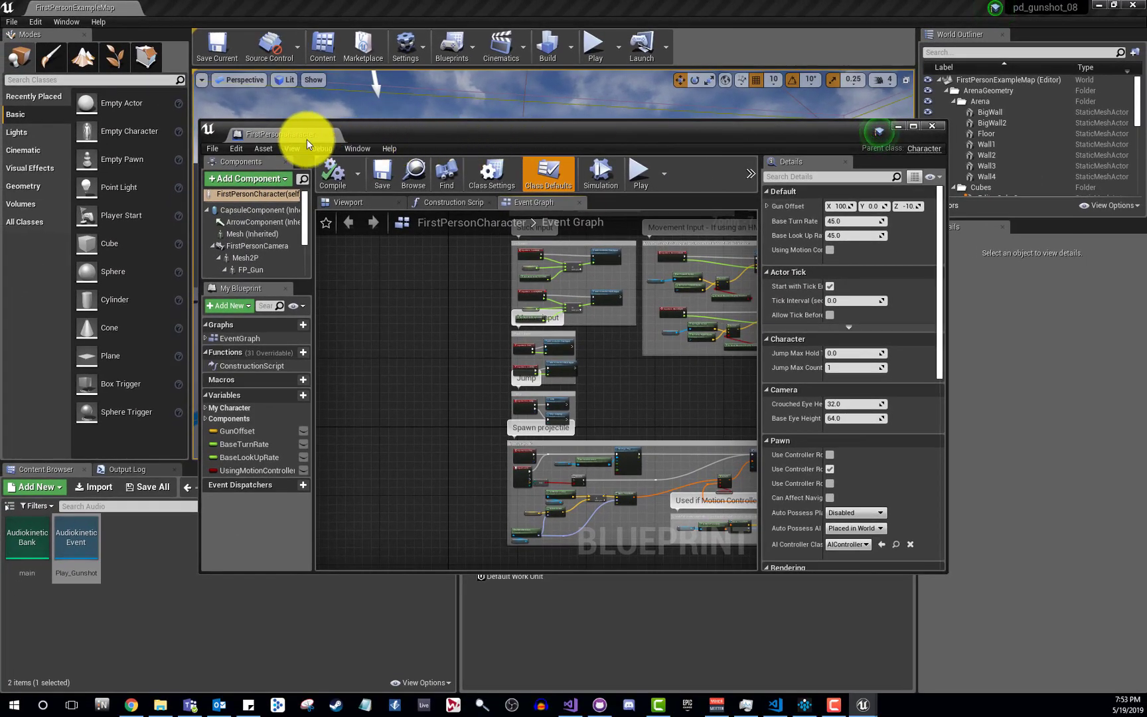
drag(294, 151, 215, 10)
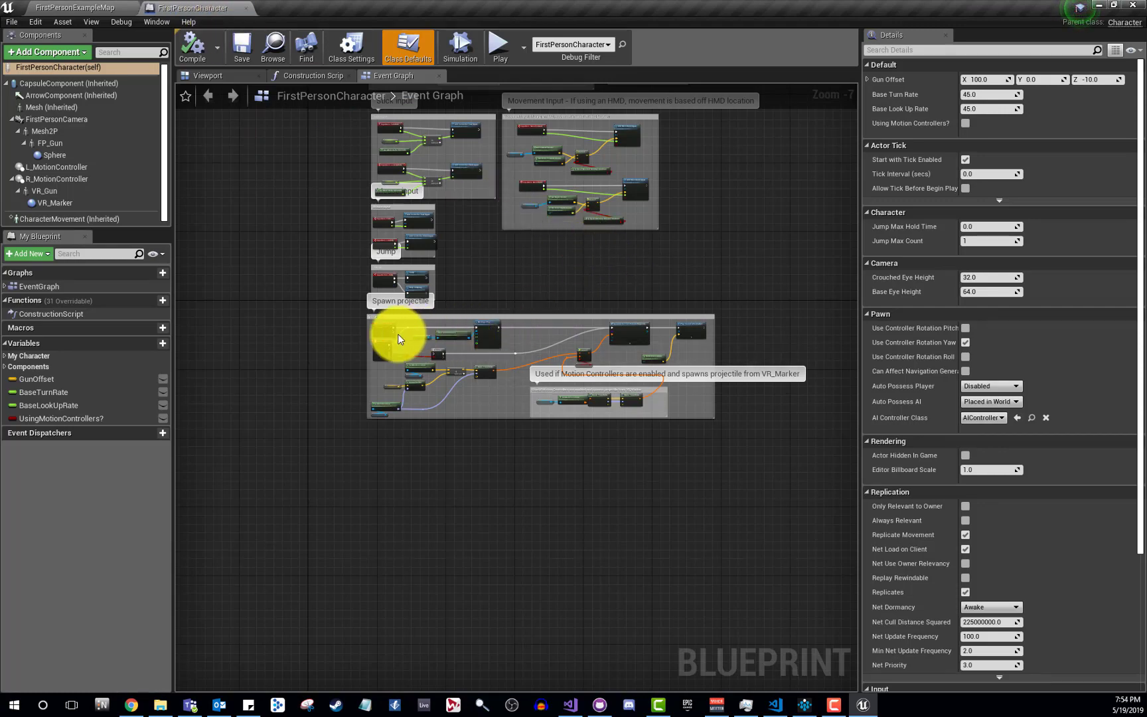
Delete the Play Sound at Location node from the Spawn projectile section of the Event Graph
scroll(400, 337, up, 4)
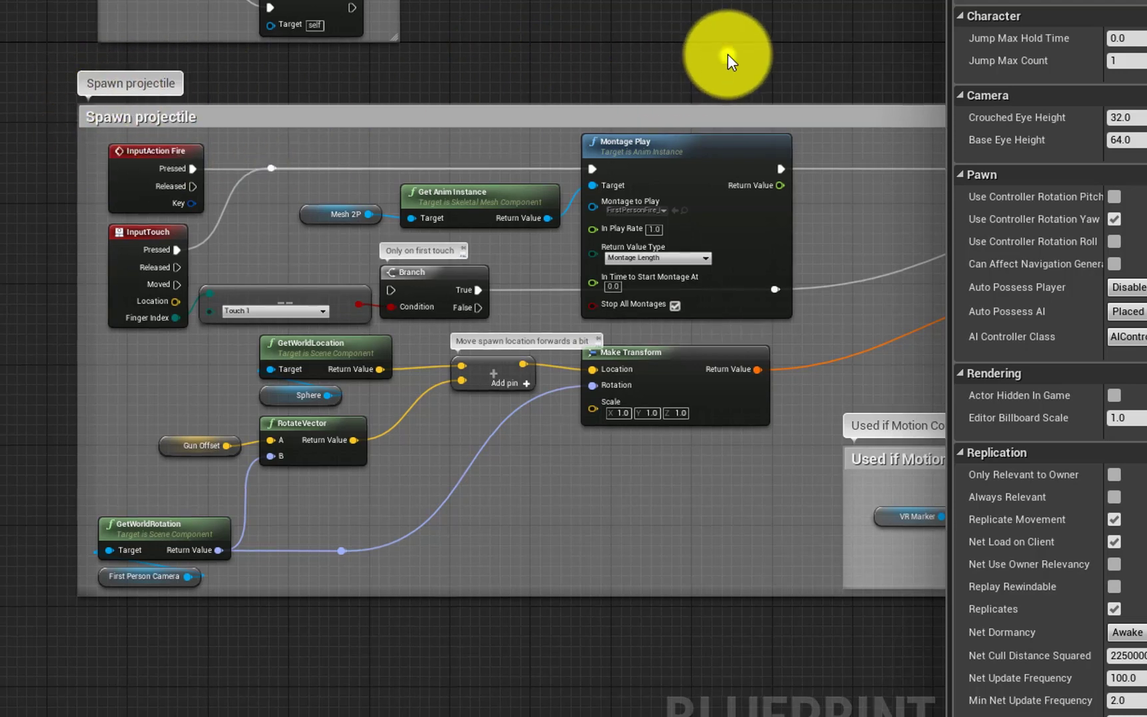
drag(728, 54, 164, 46)
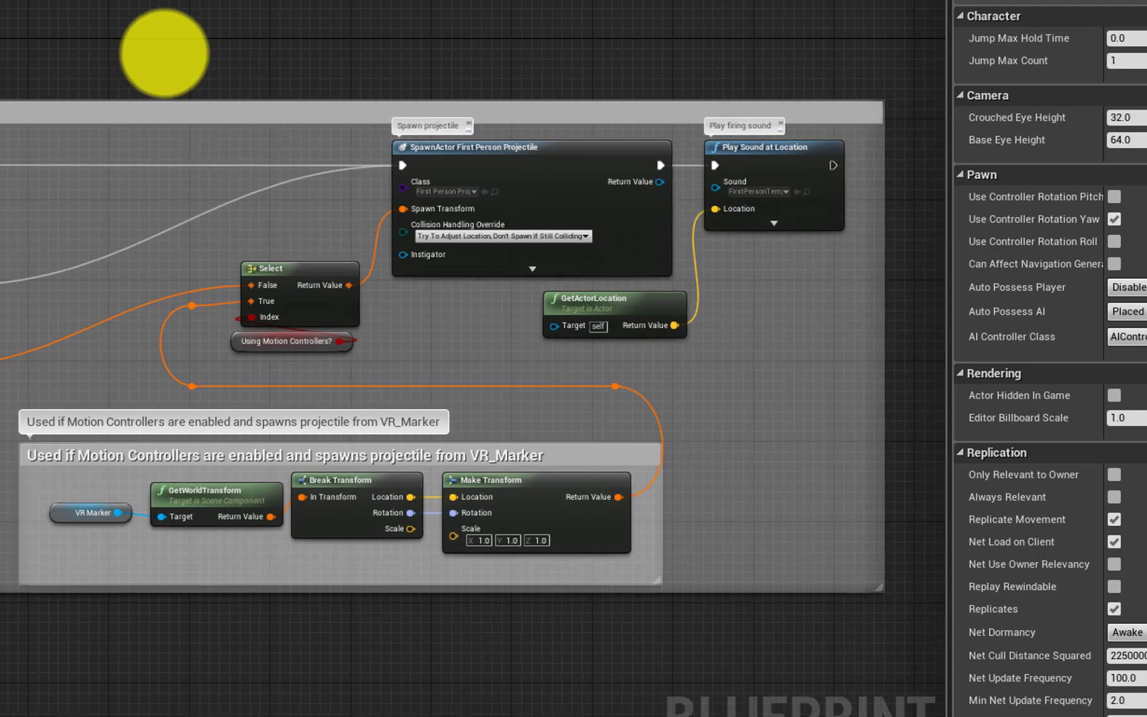
scroll(730, 229, up, 2)
scroll(730, 229, up, 1)
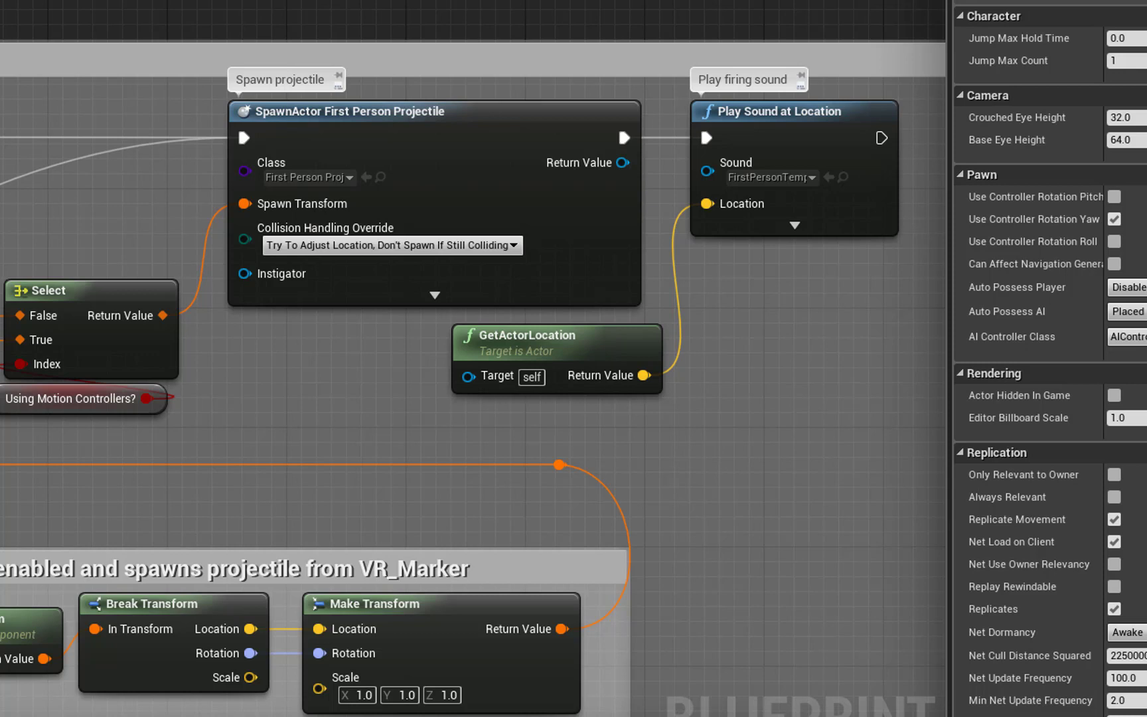
click(864, 117)
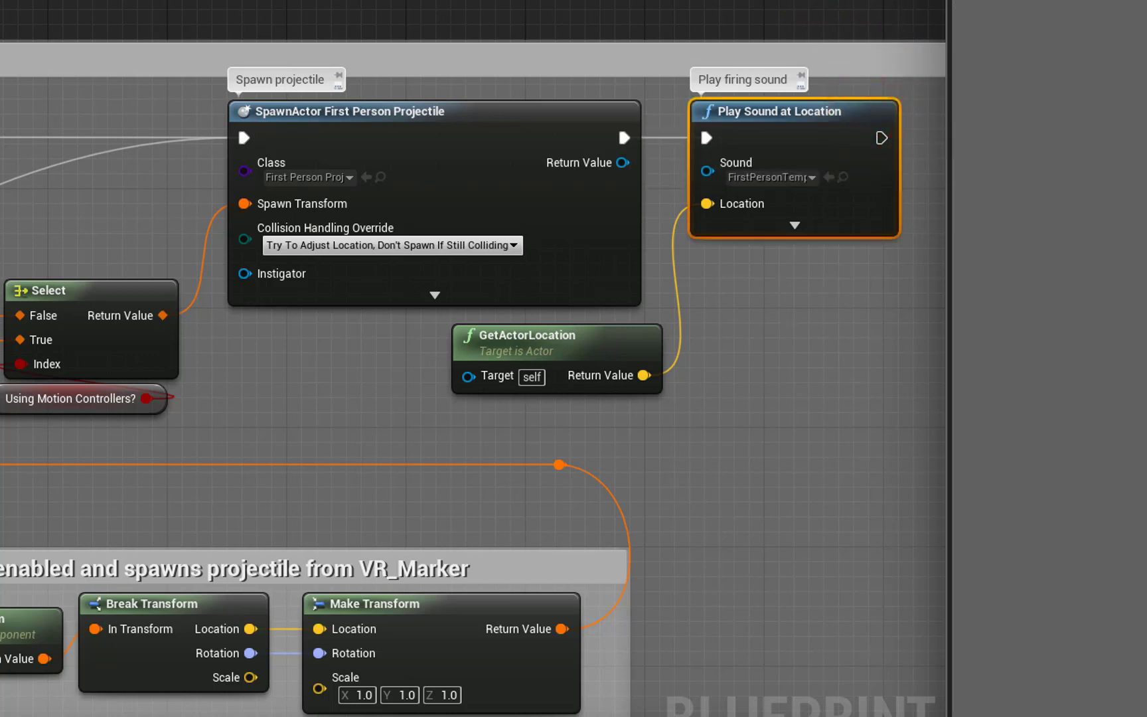
key(Delete)
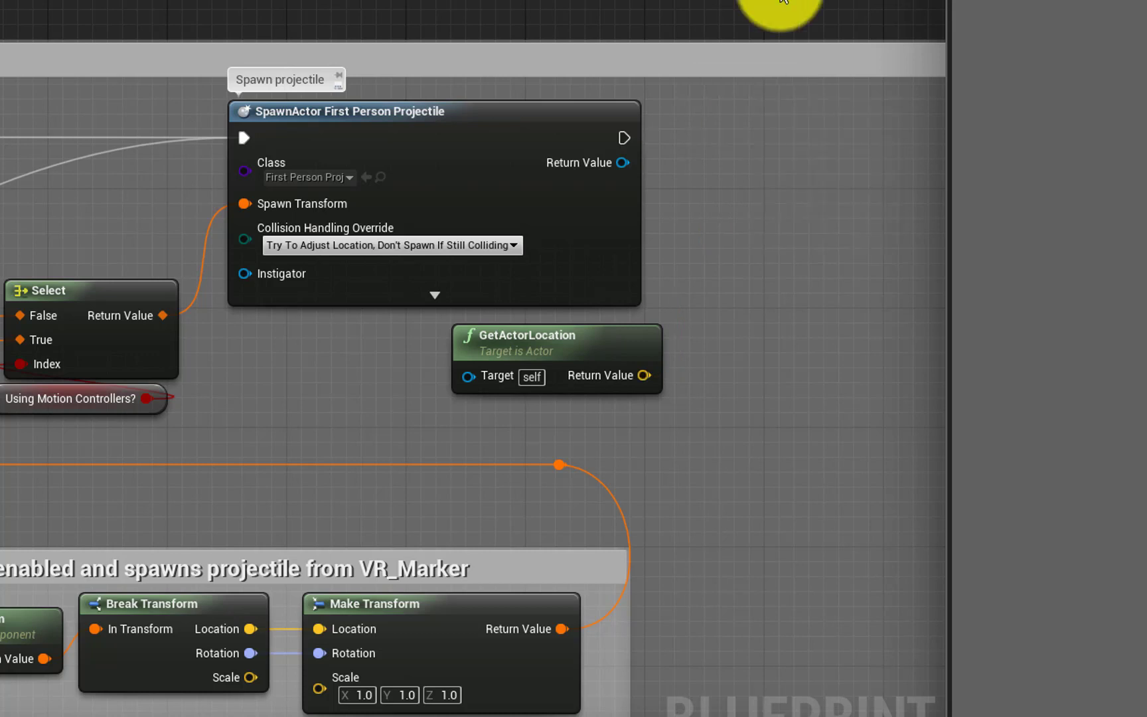
Add a Post Event at Location node and wire SpawnActor's execution output and GetActorLocation's return value into it
right_click(716, 145)
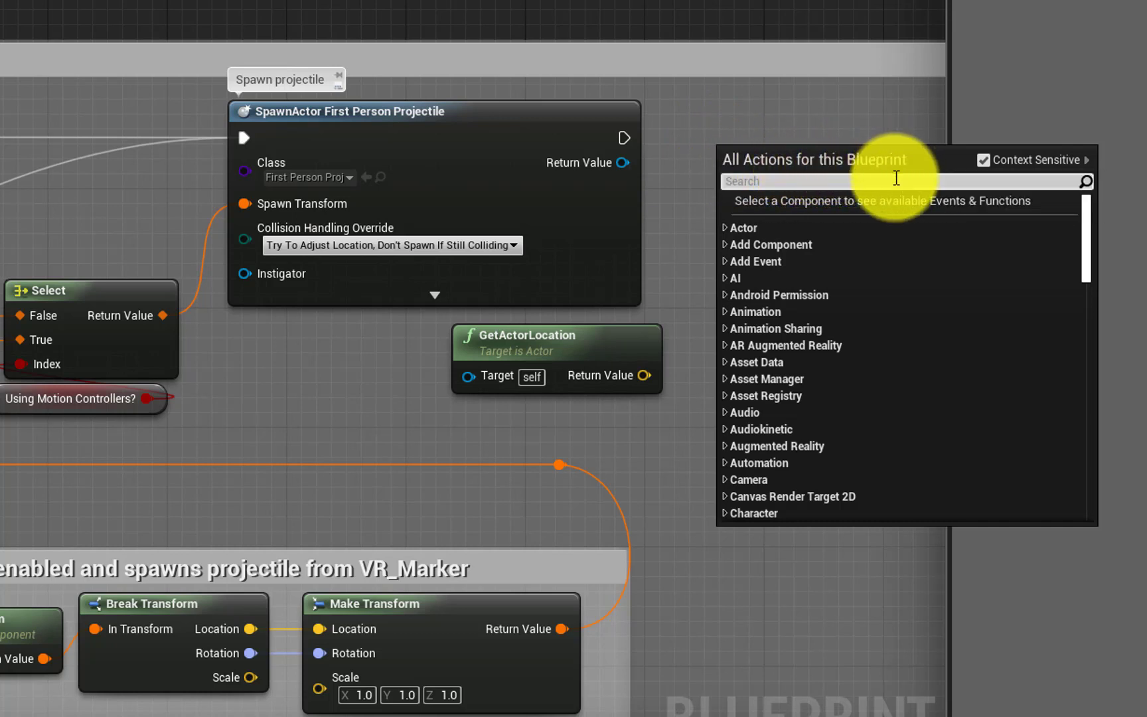
text(post ev)
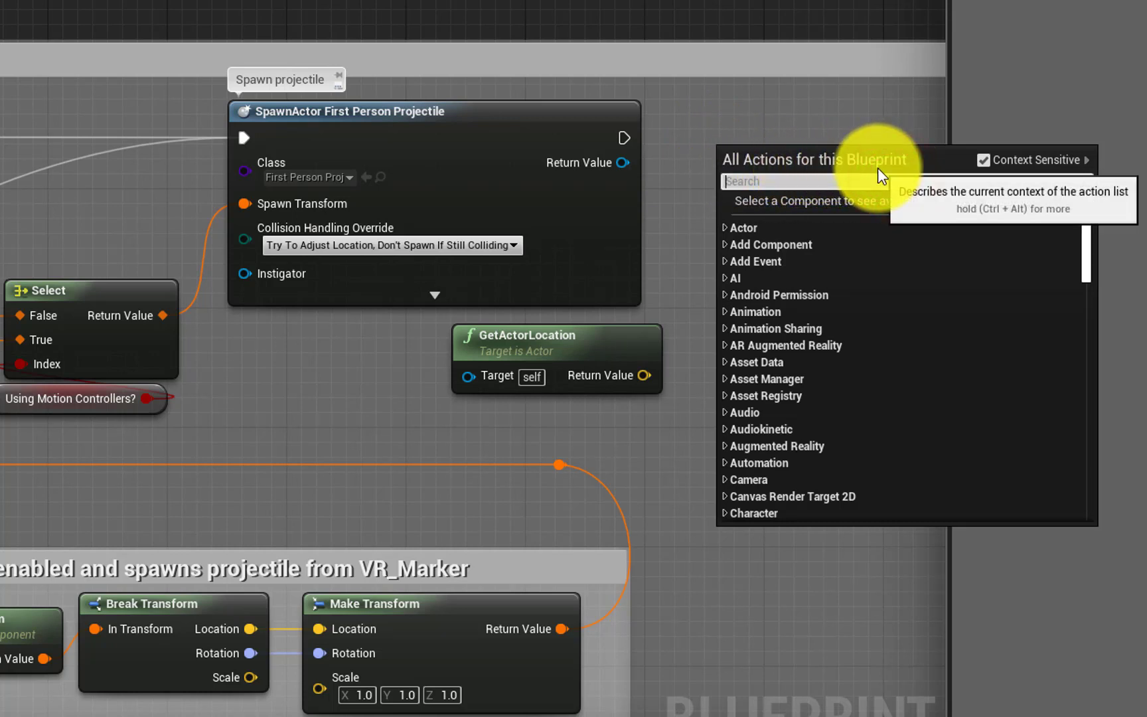
text(ent)
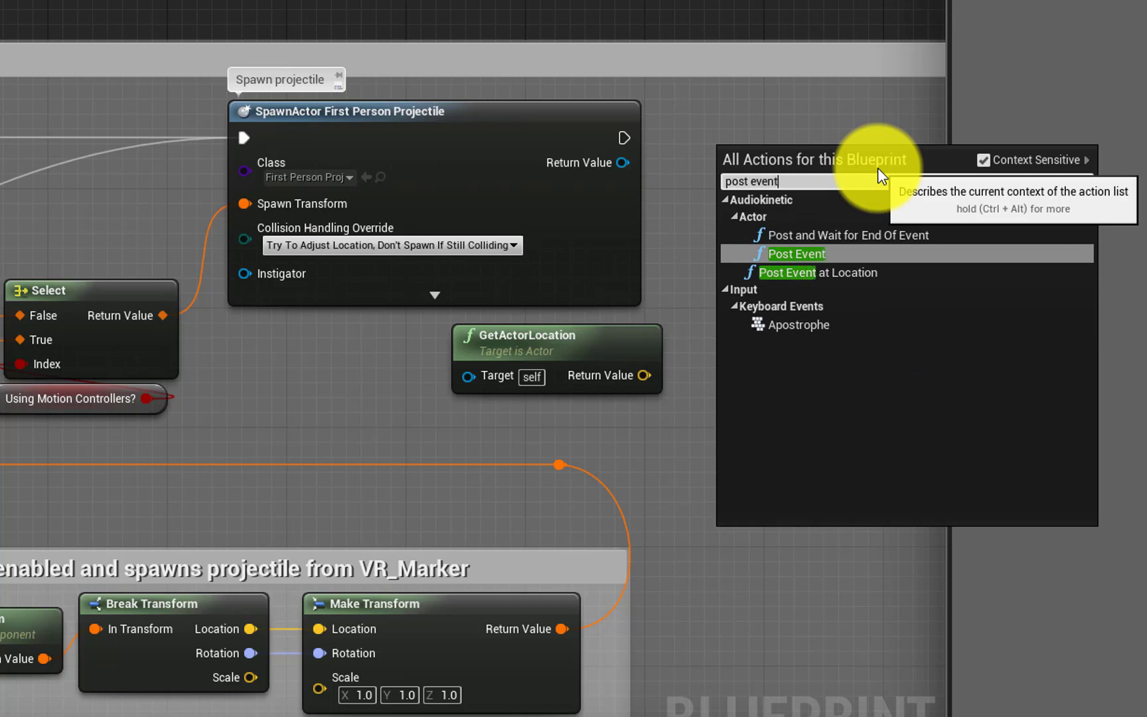
click(820, 277)
drag(838, 113, 650, 114)
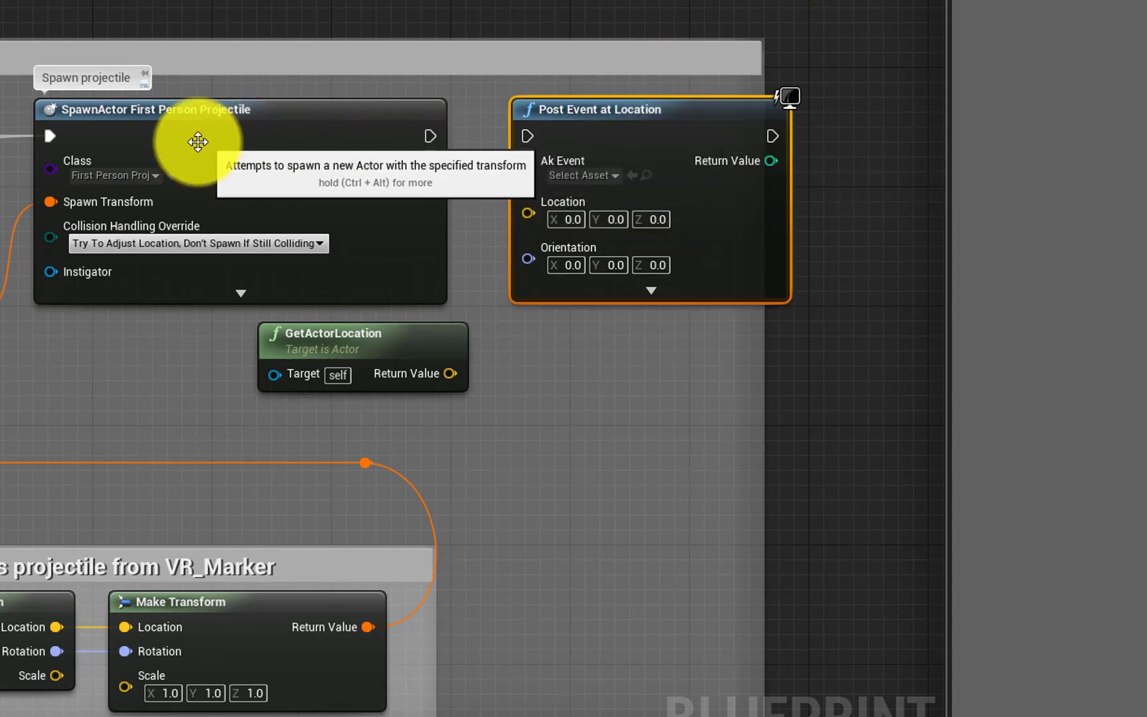
drag(429, 140, 529, 135)
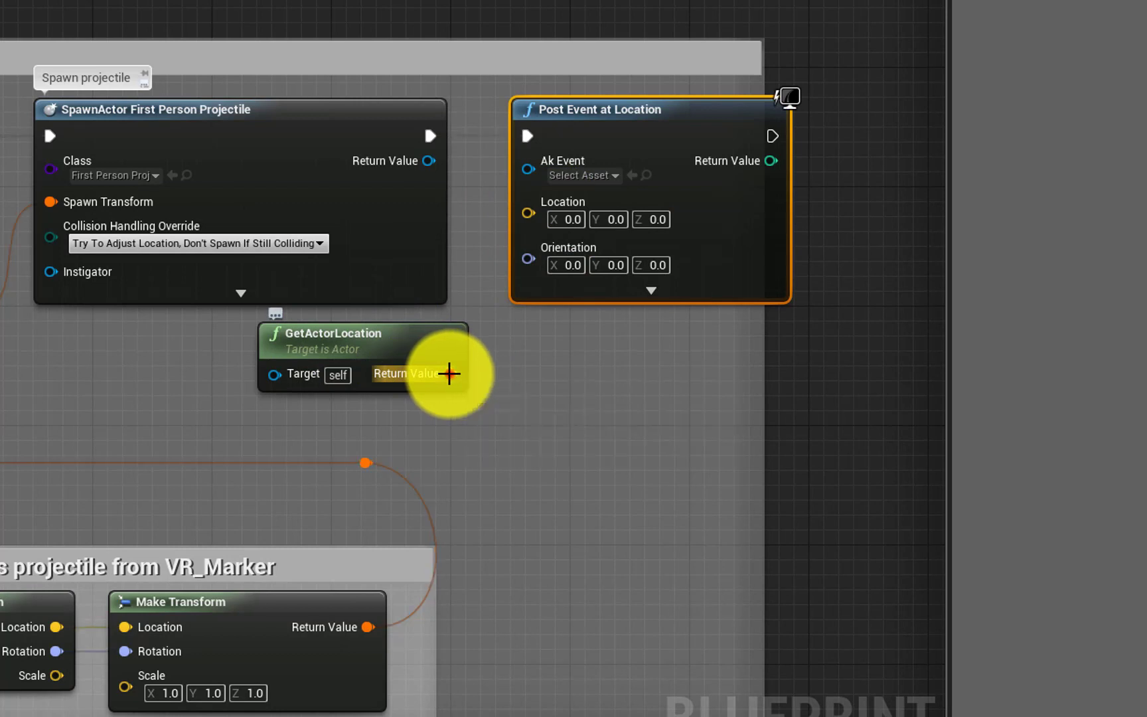
drag(447, 373, 525, 214)
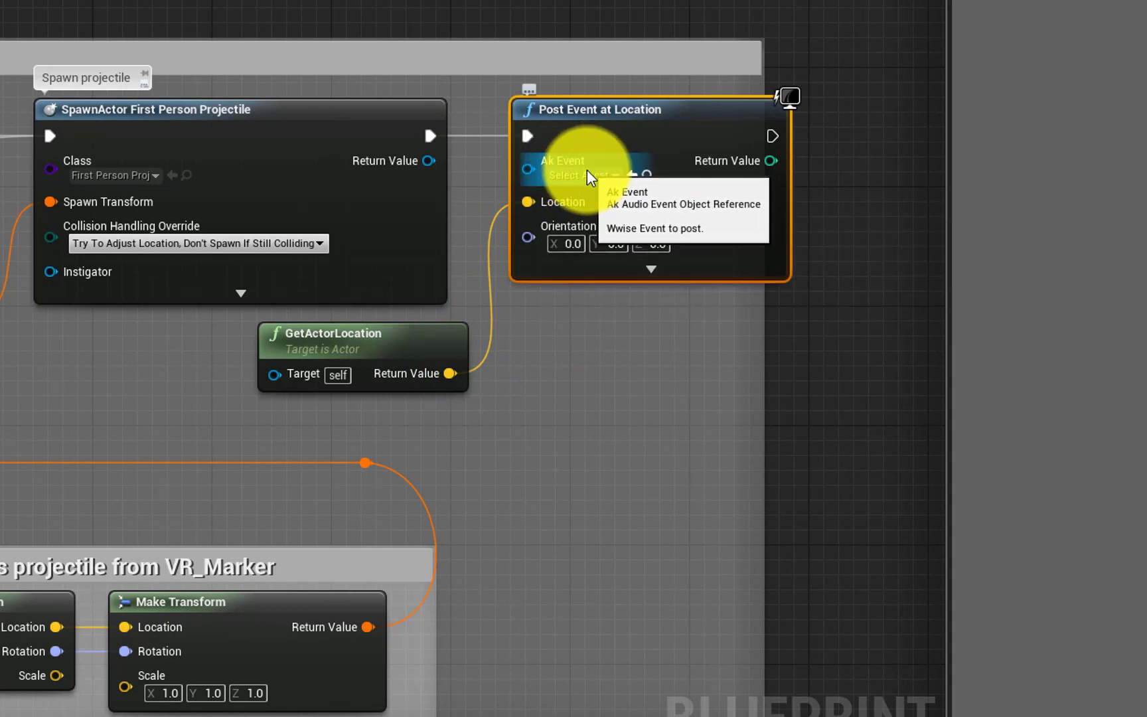
Set the Ak Event of the Post Event at Location node to Play_Gunshot and compile the Blueprint
click(612, 178)
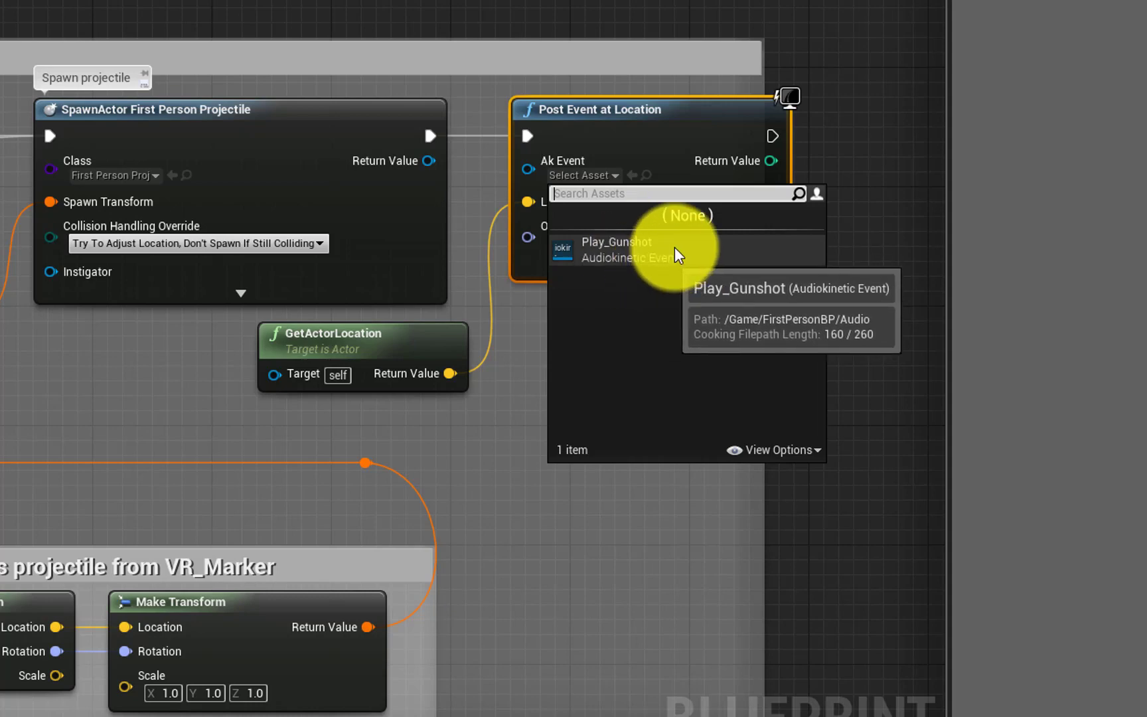
click(638, 252)
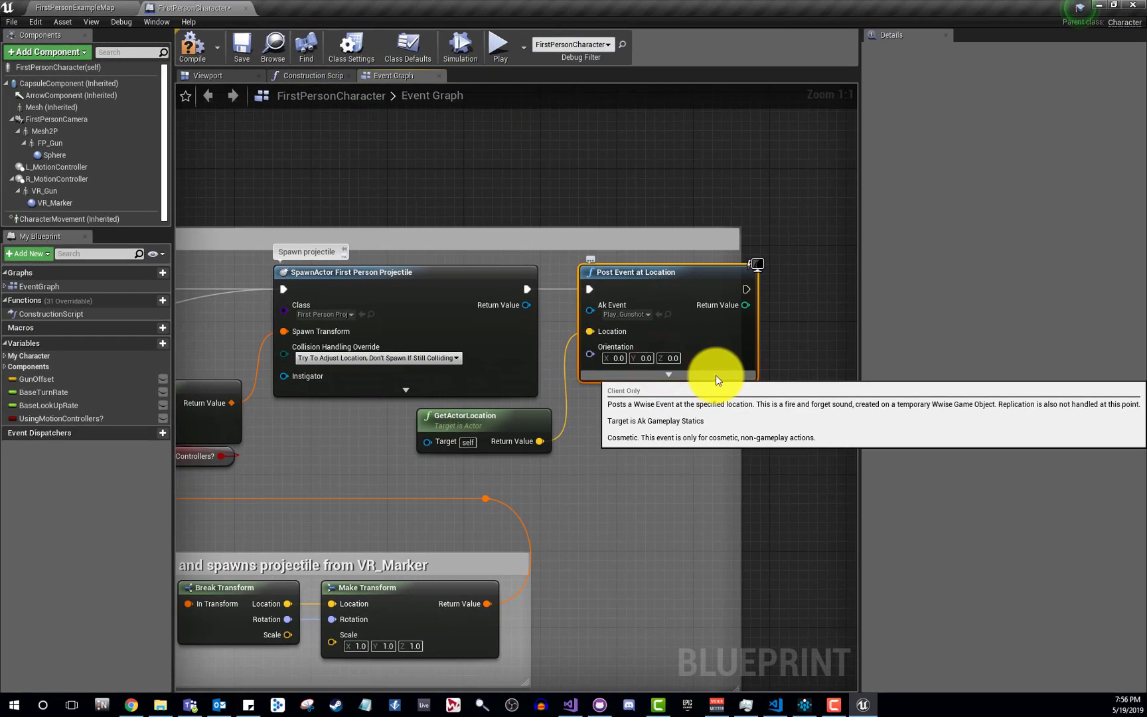
click(193, 52)
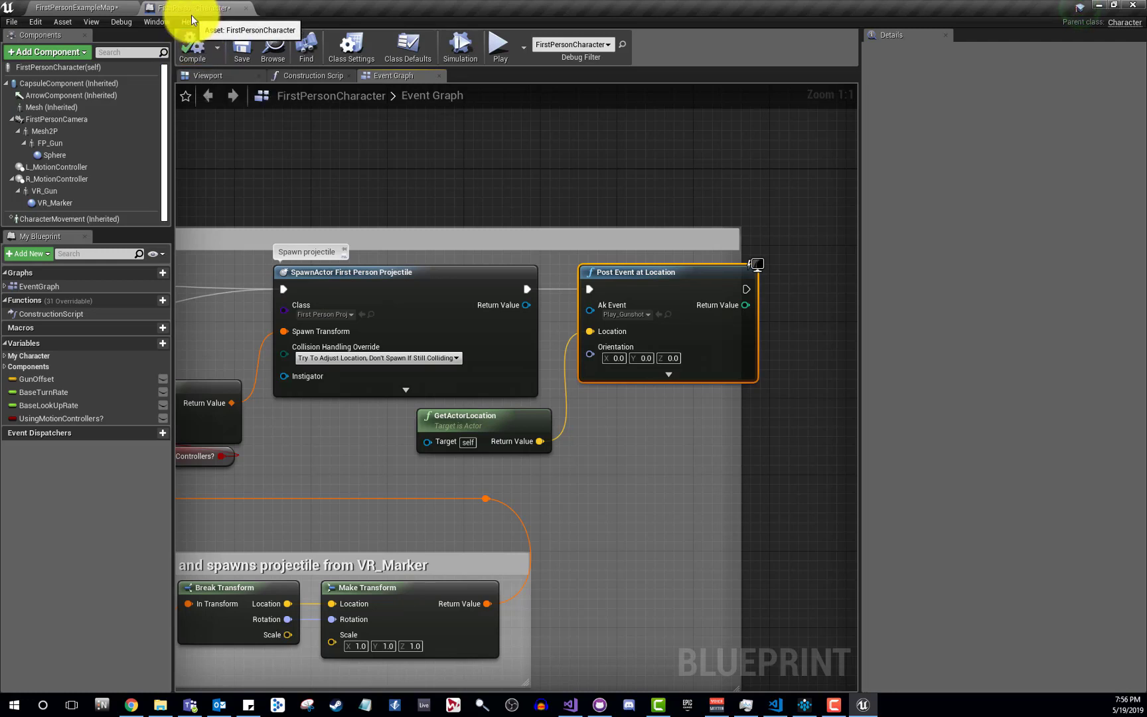
Return to the FirstPersonExampleMap level and generate the main SoundBank for all available platforms
click(77, 11)
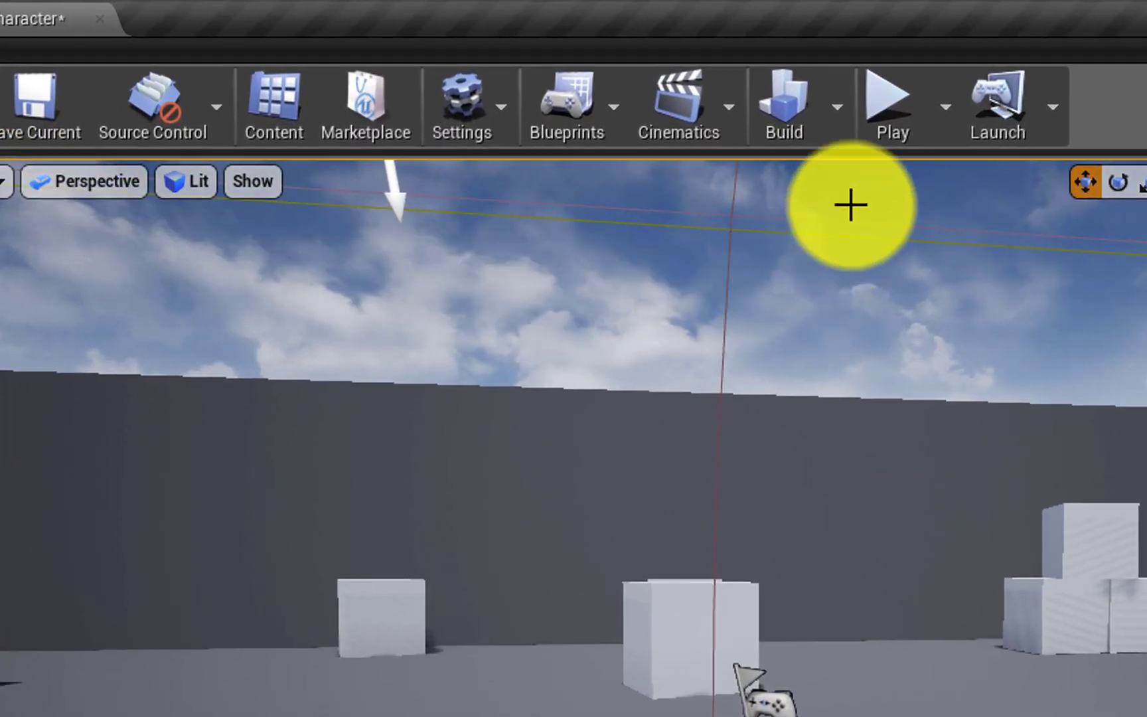
click(835, 119)
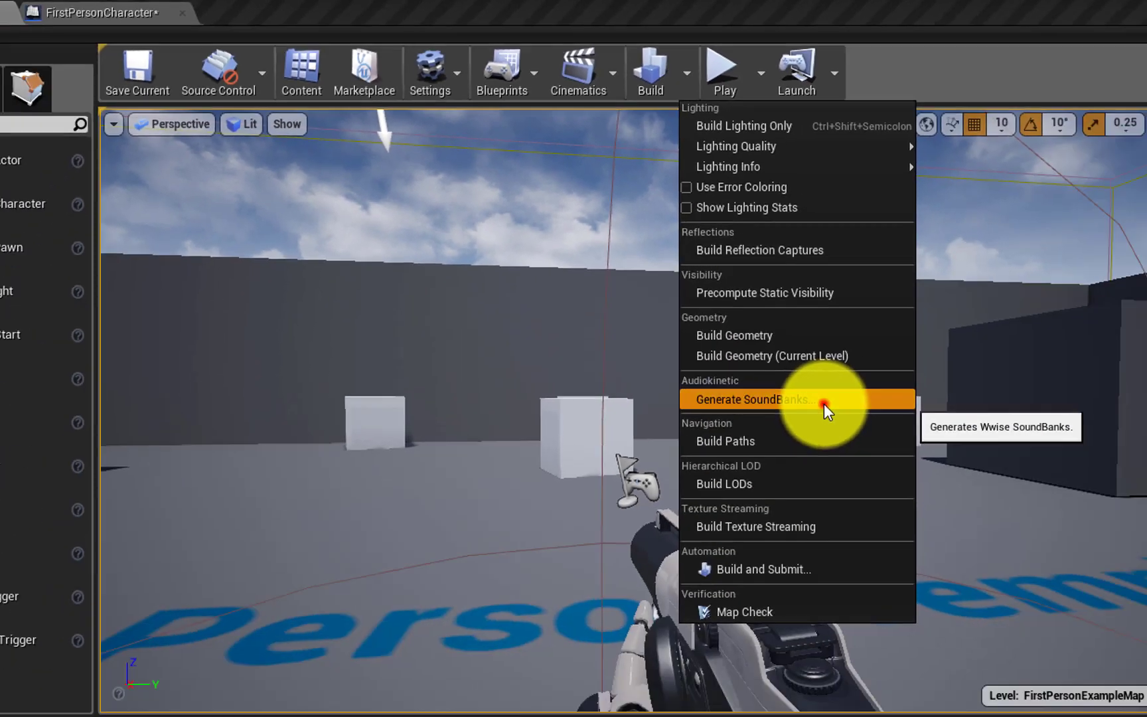
click(1038, 591)
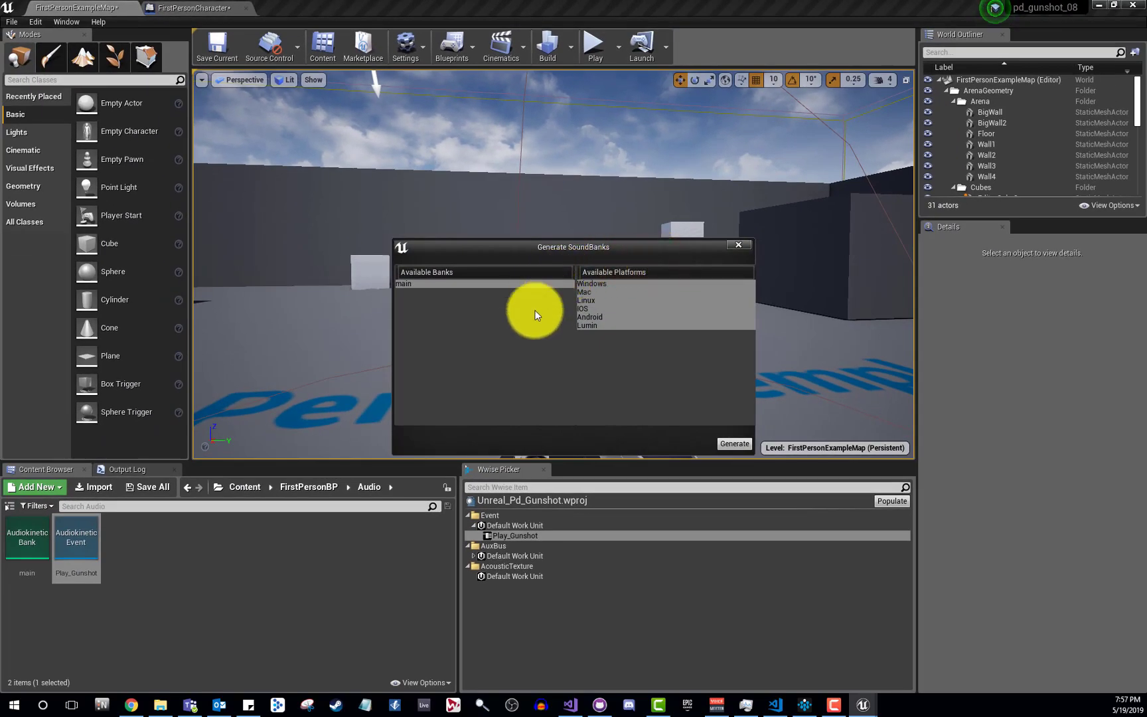
click(732, 443)
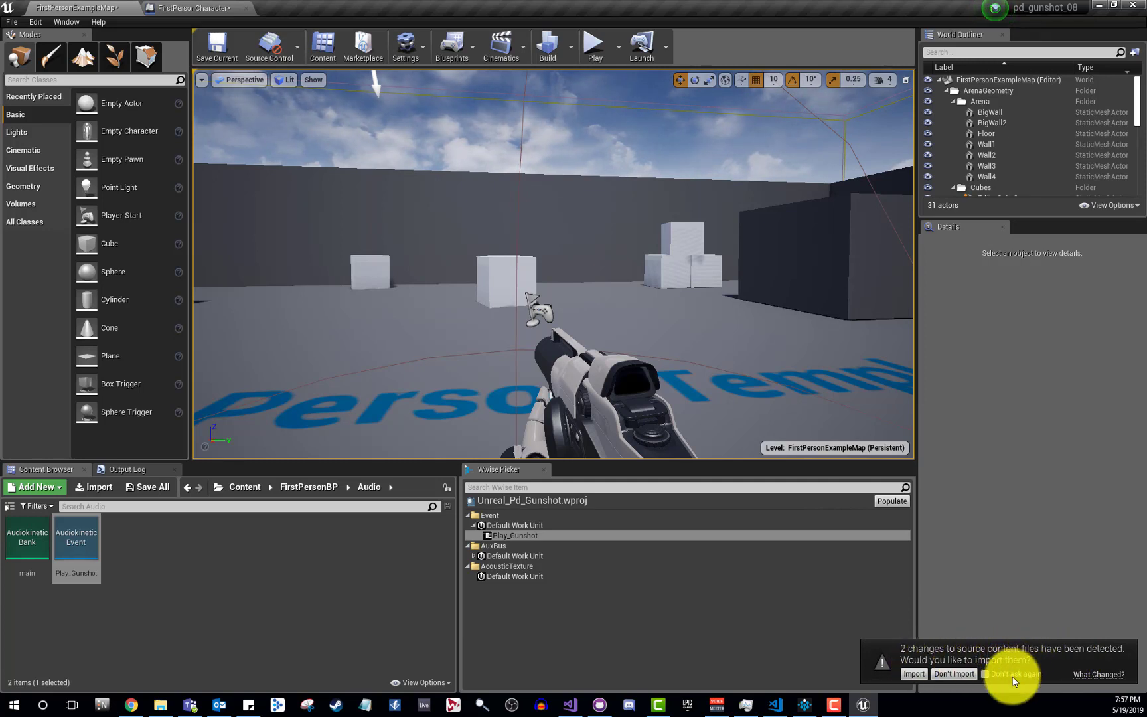
Try to import the detected source content changes, check the import messages in the output log, and return to the Audio folder's assets
click(913, 674)
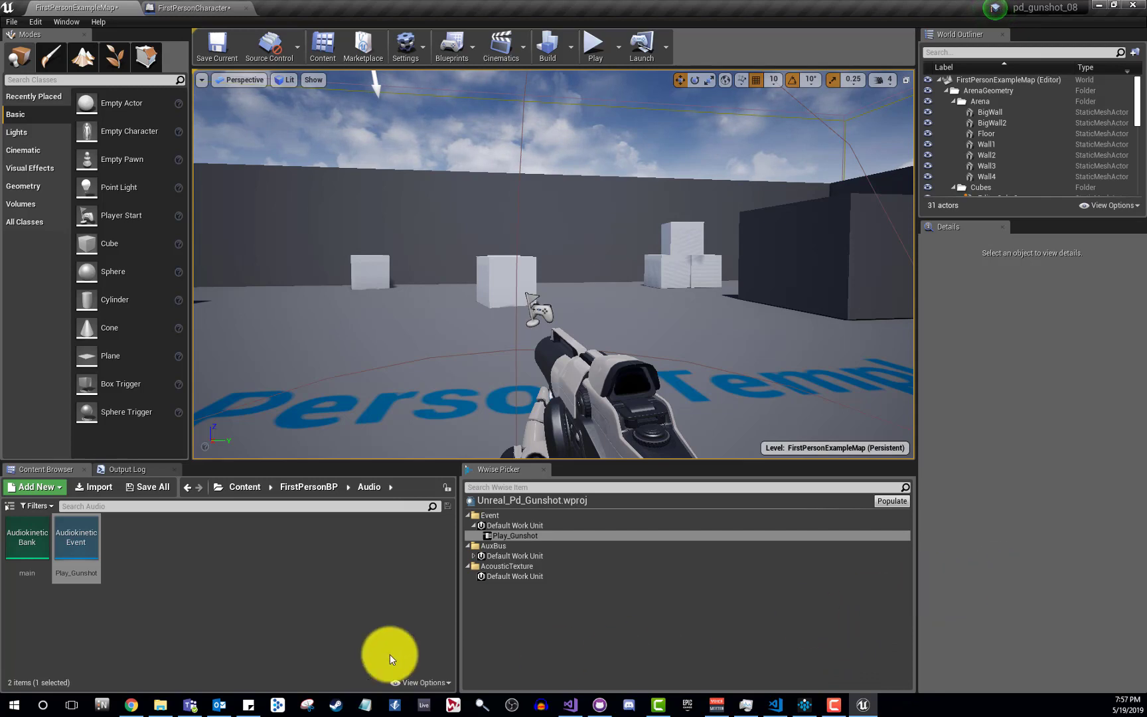
click(122, 472)
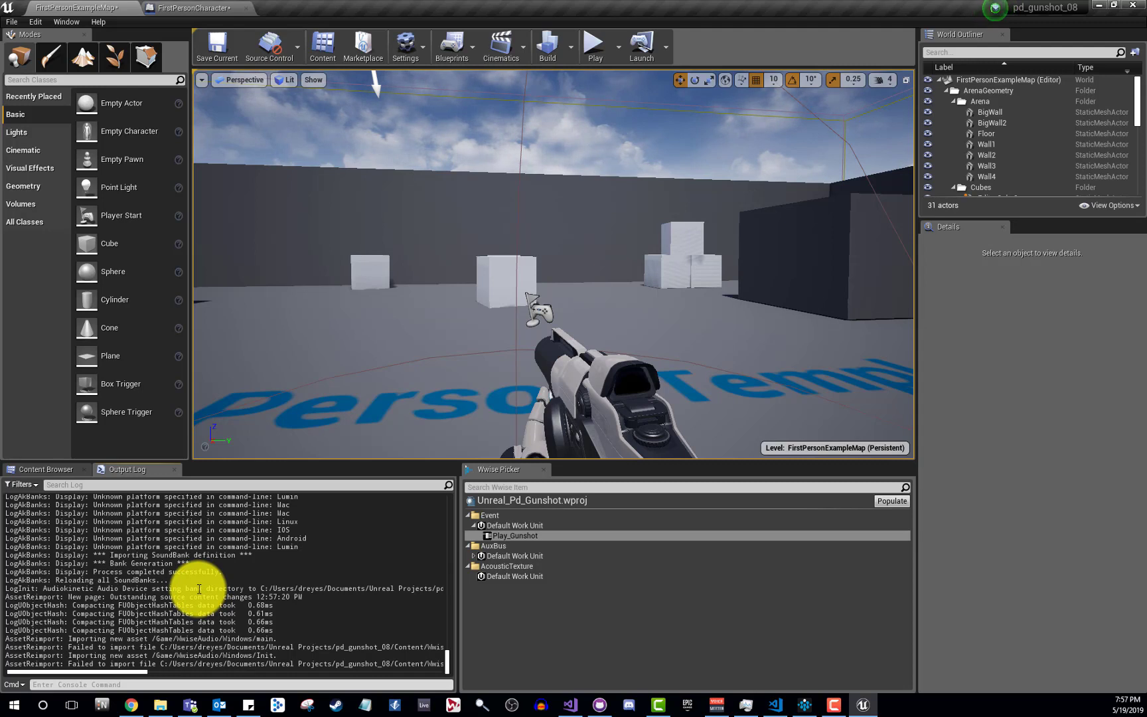
click(47, 469)
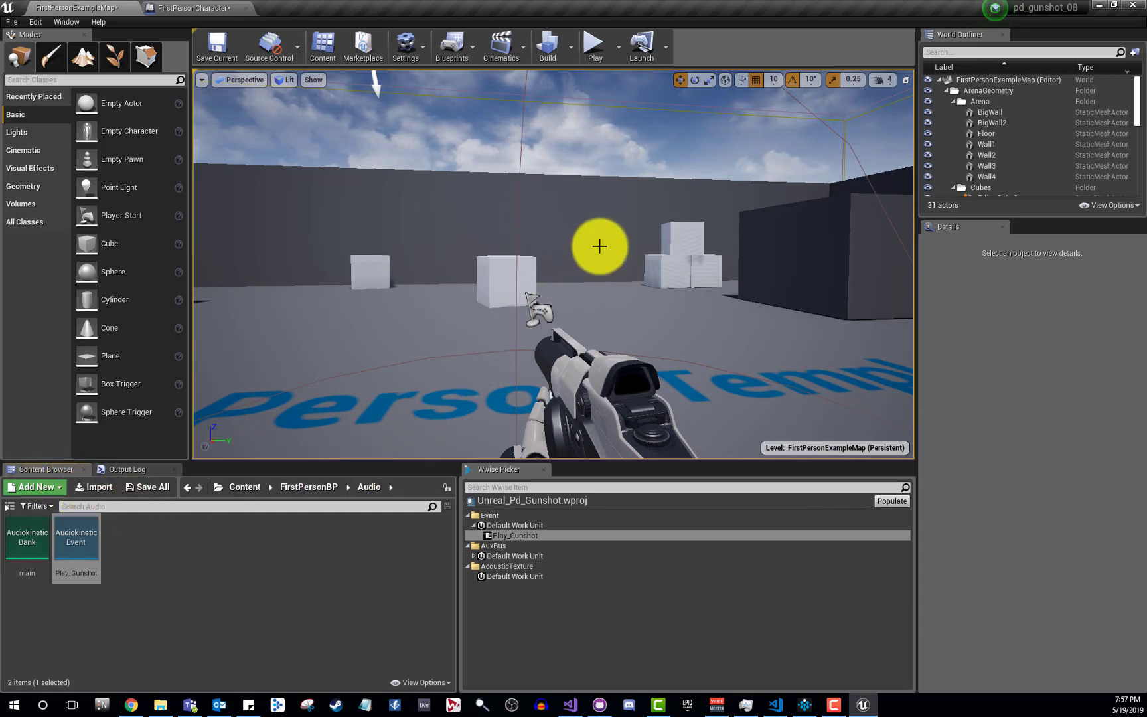
Play the level in the editor viewport and fire the gun repeatedly in different directions to test the Play_Gunshot event
click(589, 49)
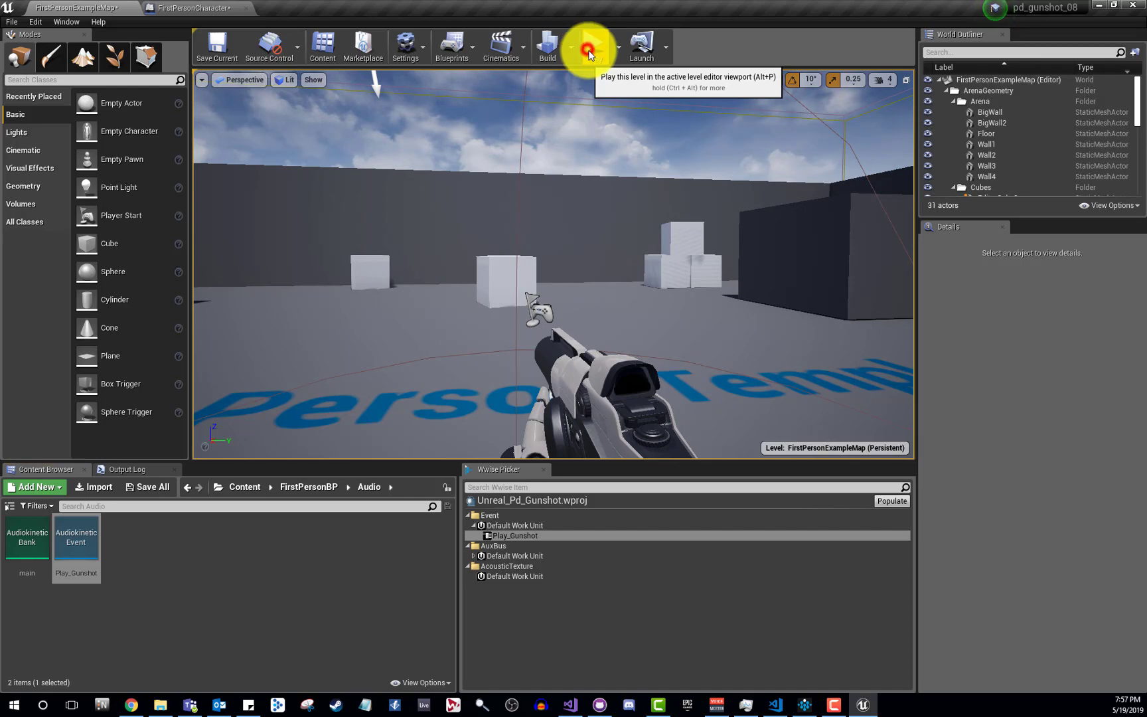
click(563, 263)
click(471, 257)
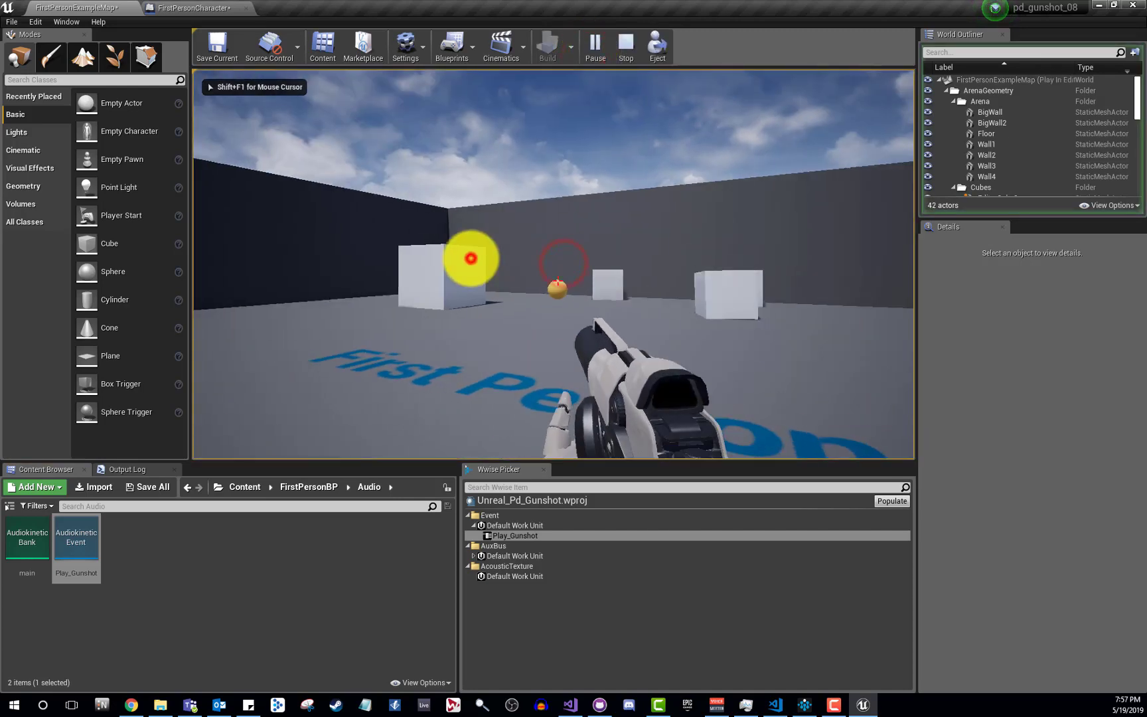
click(301, 224)
click(196, 227)
click(193, 230)
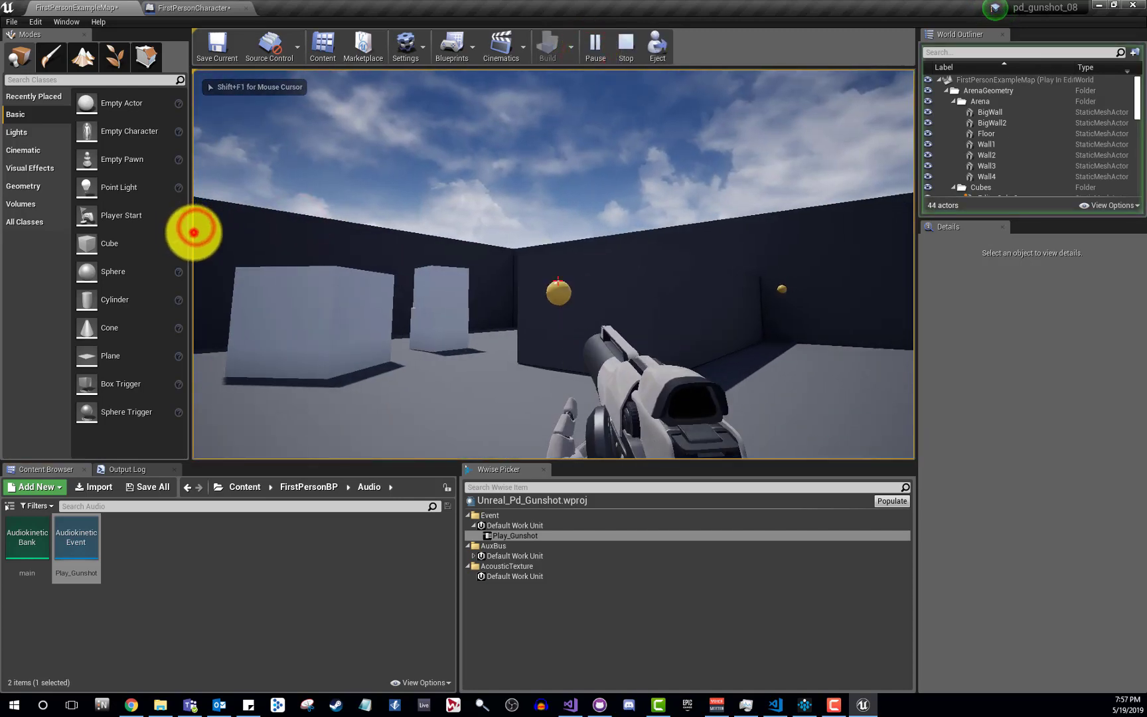
click(194, 233)
click(192, 238)
click(192, 240)
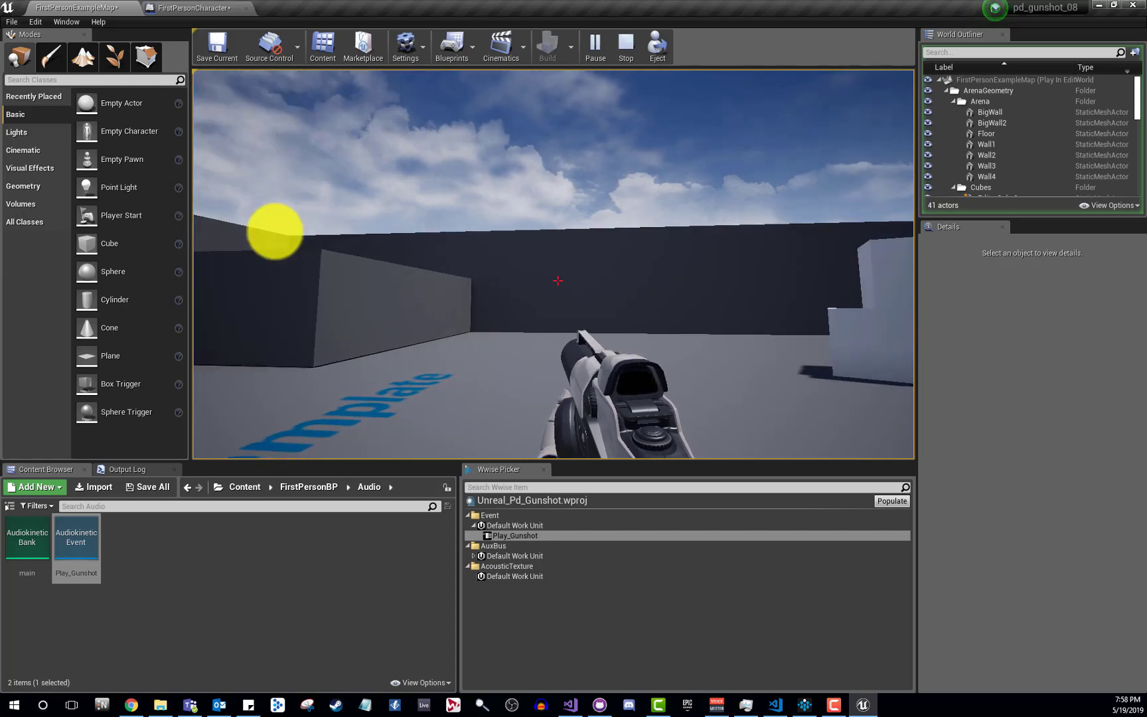
click(328, 223)
click(330, 223)
click(411, 229)
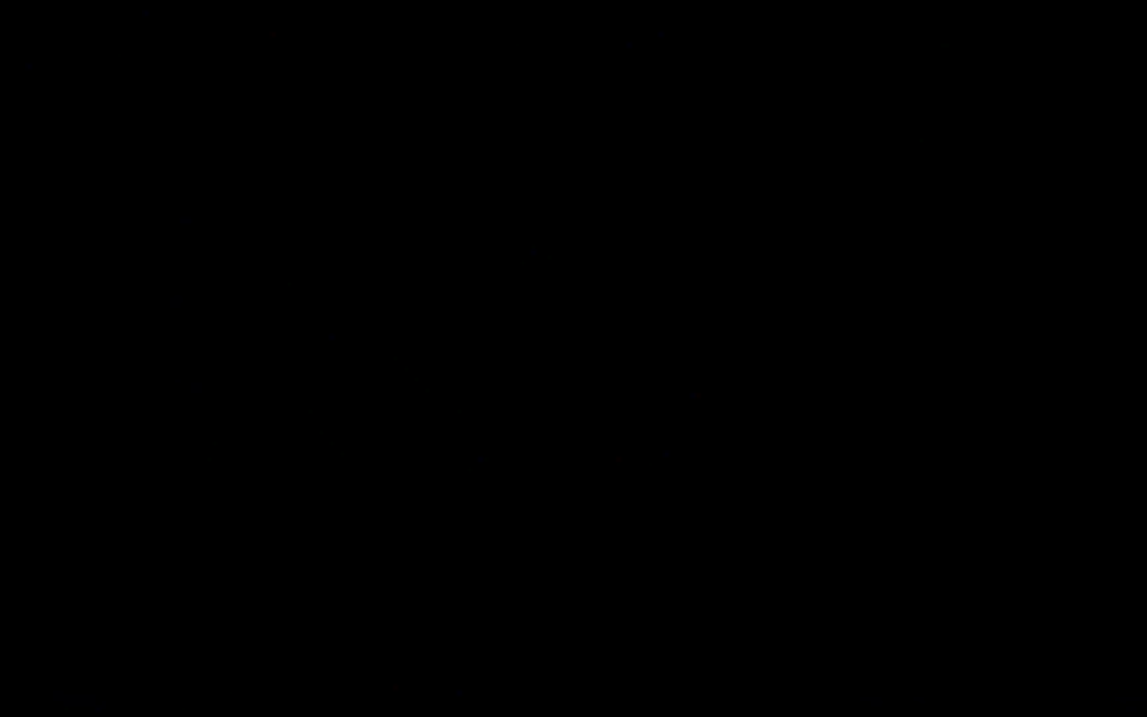